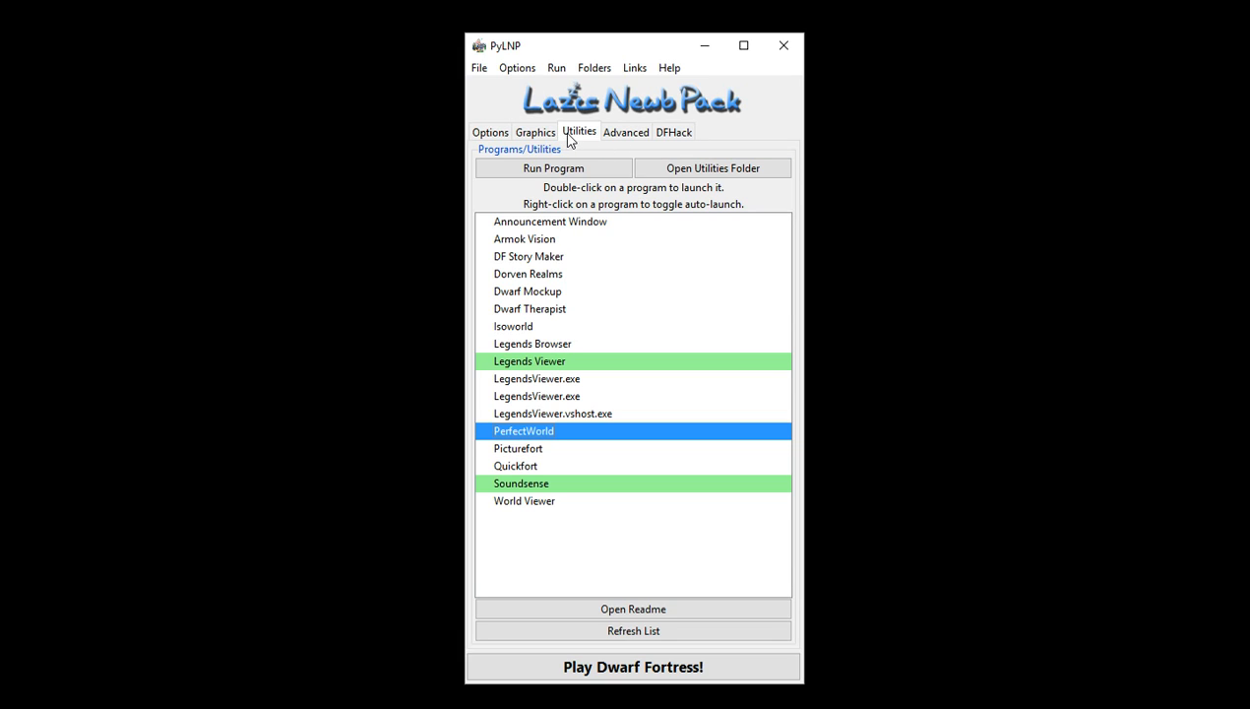
- Launch the PerfectWorld utility and enlarge its window to fill the screen
{"action": "mouse_move", "coordinate": [539, 441]}
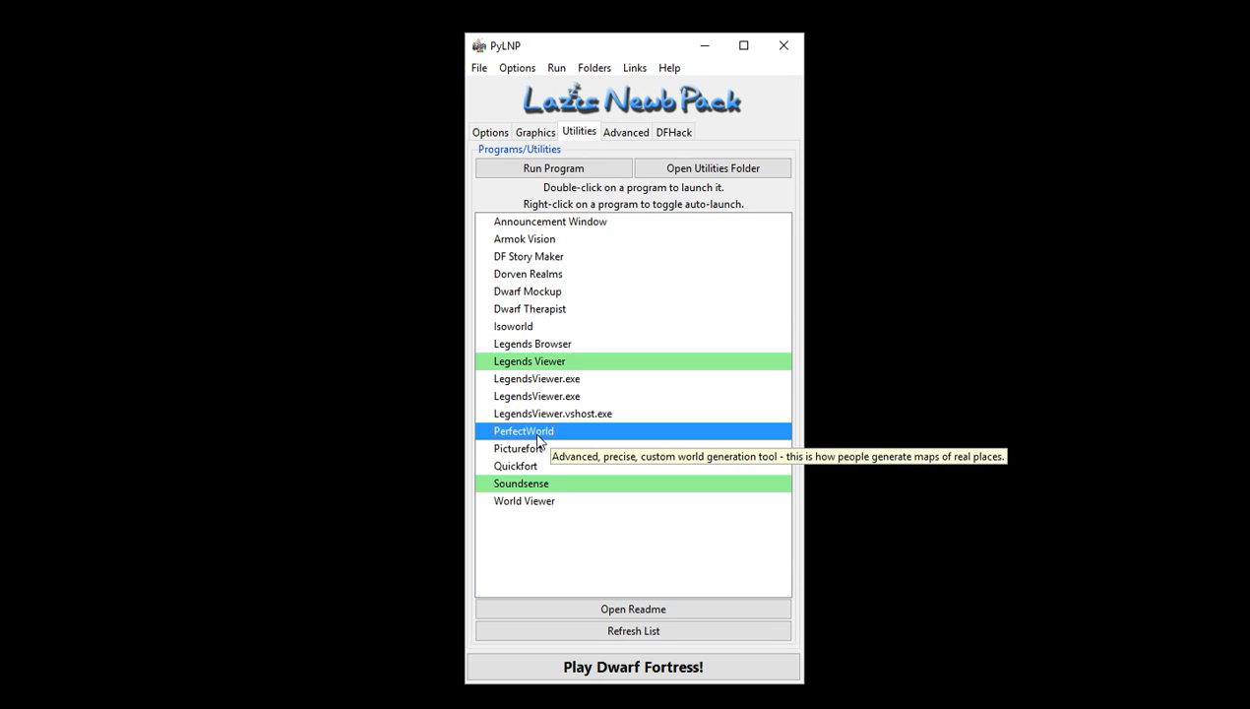
{"action": "left_click", "coordinate": [552, 169]}
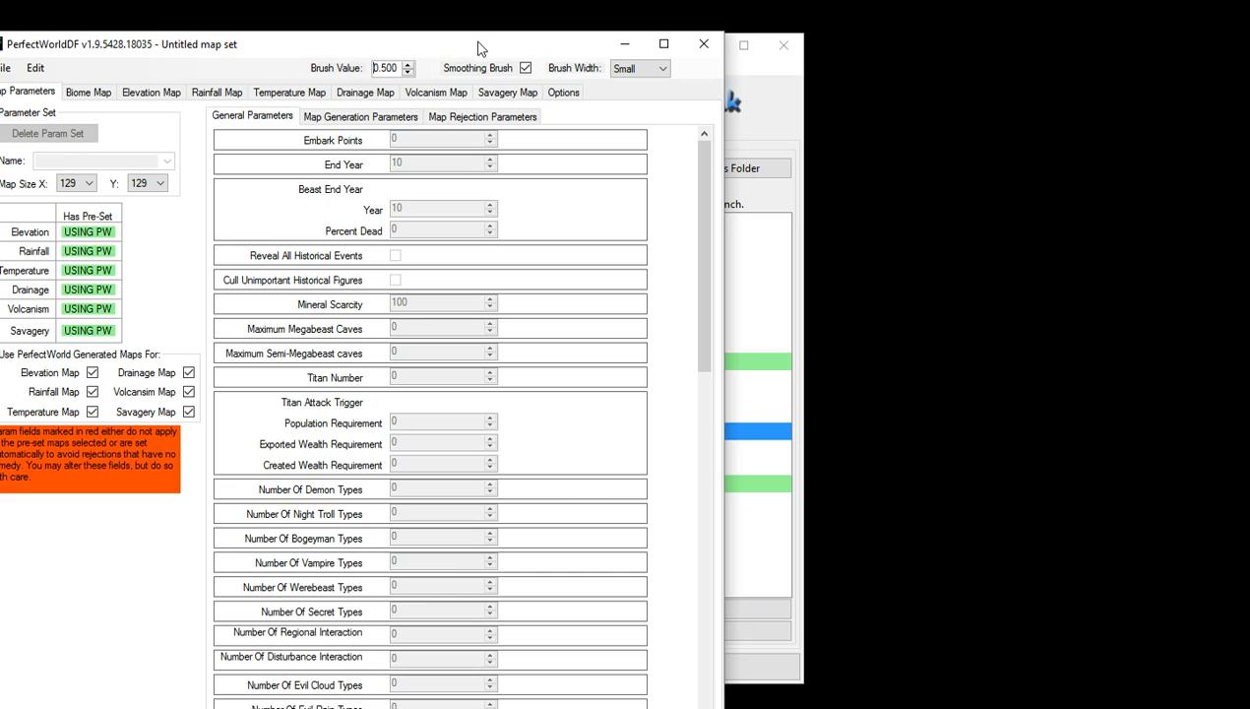
{"action": "left_click_drag", "start_coordinate": [479, 43], "coordinate": [499, 19]}
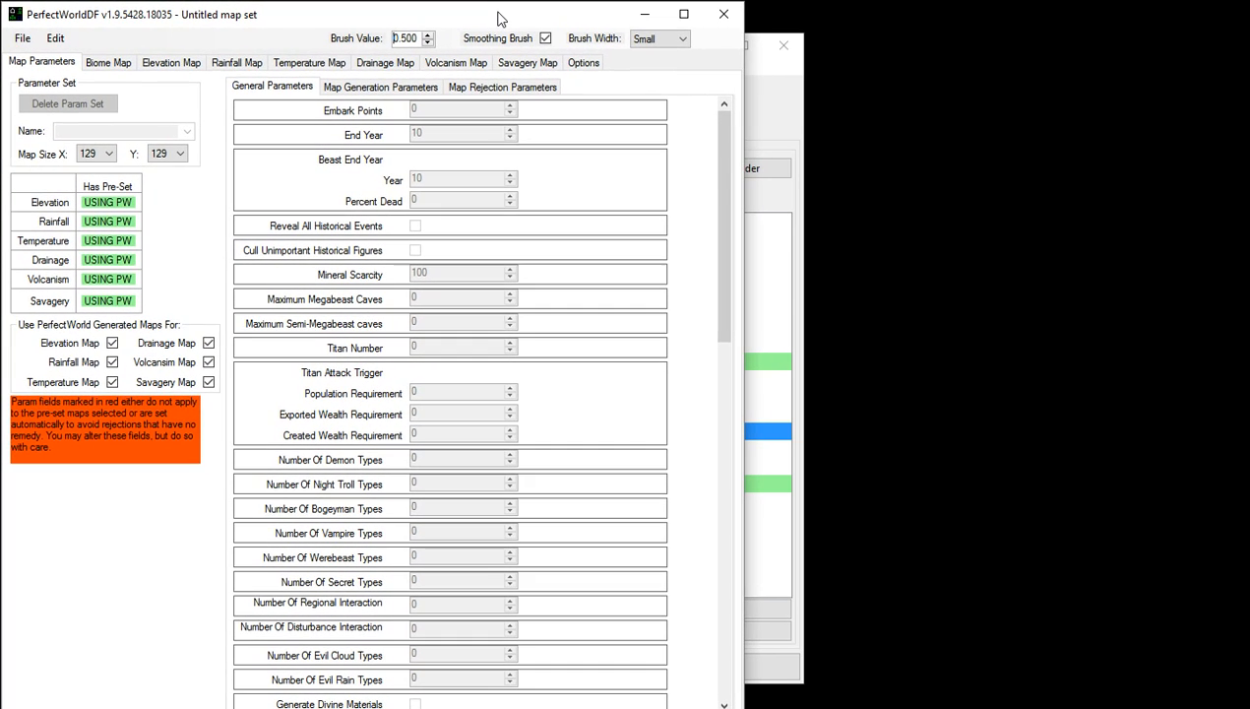
{"action": "left_click_drag", "start_coordinate": [742, 705], "coordinate": [1242, 703]}
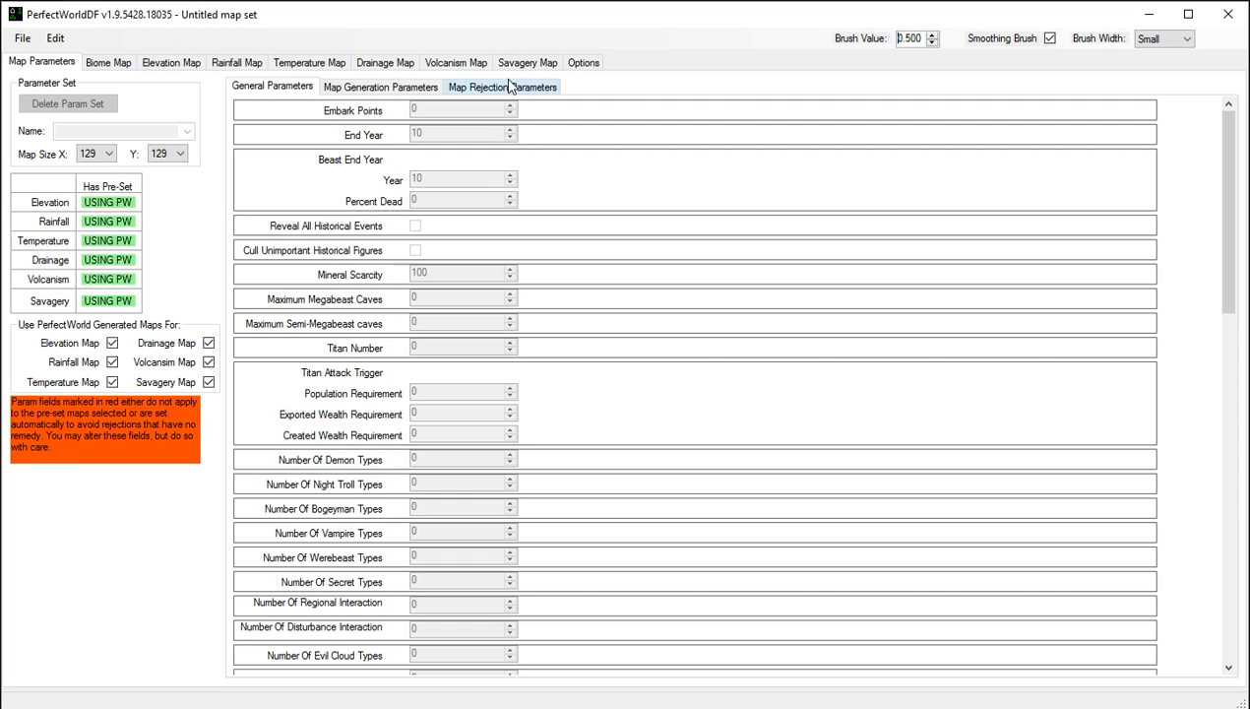
- Import the world_gen.txt file from the dwarf_fortress 43.03\data\init folder
{"action": "left_click", "coordinate": [23, 39]}
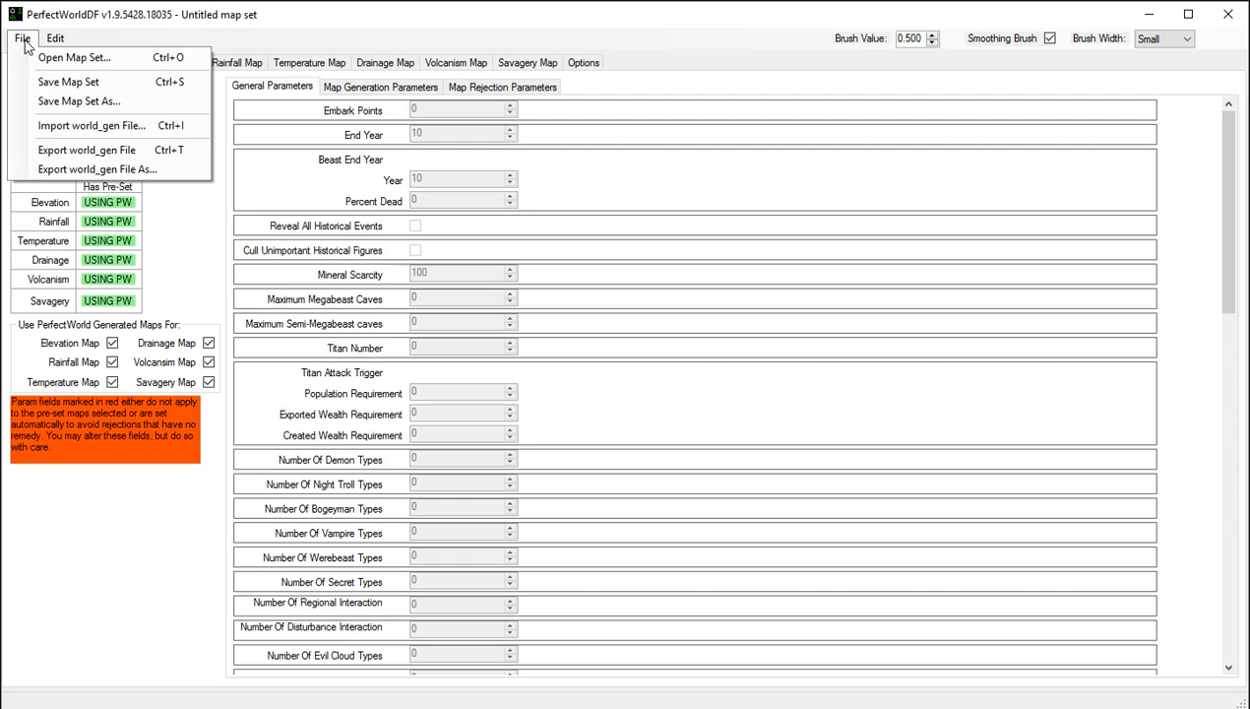
{"action": "left_click", "coordinate": [69, 134]}
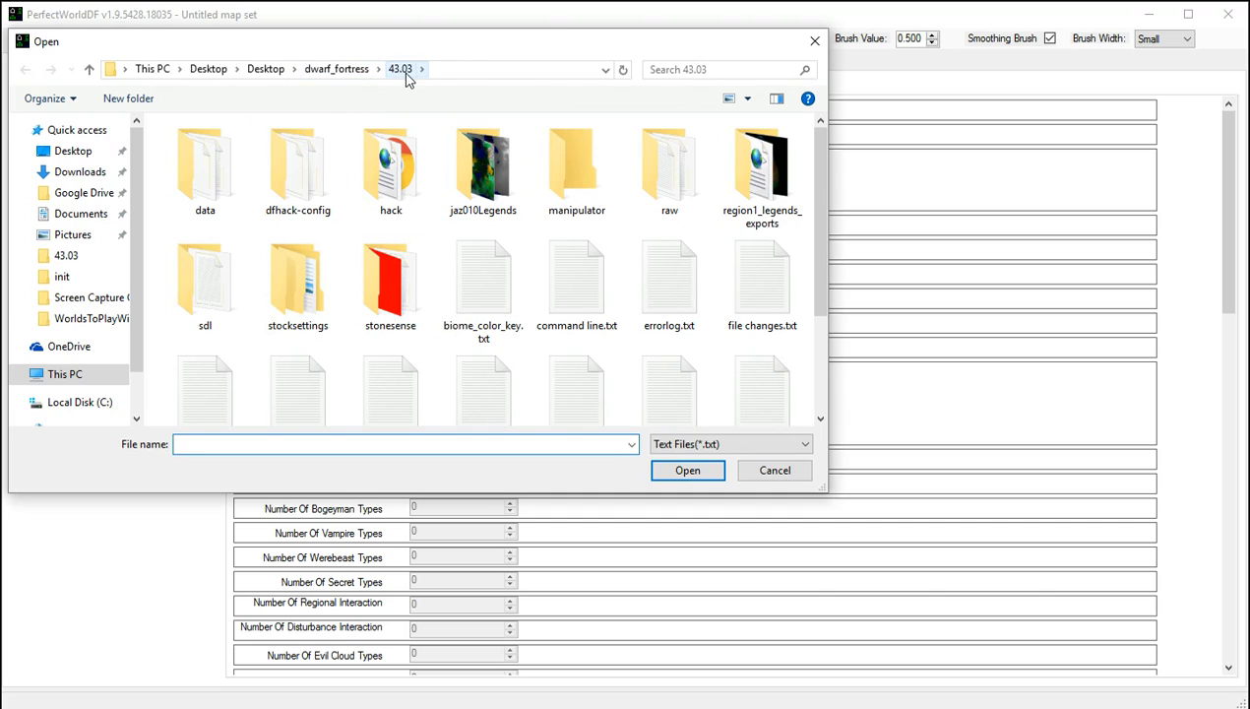
{"action": "left_click", "coordinate": [332, 71]}
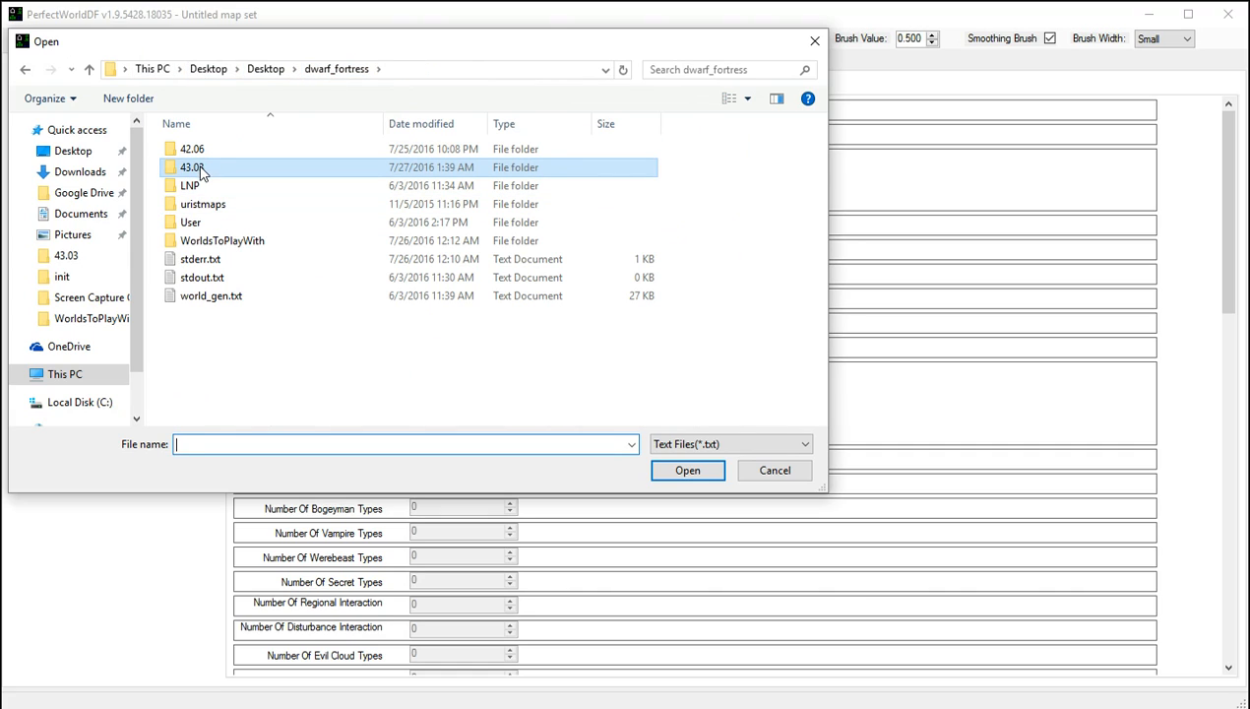
{"action": "double_click", "coordinate": [200, 172]}
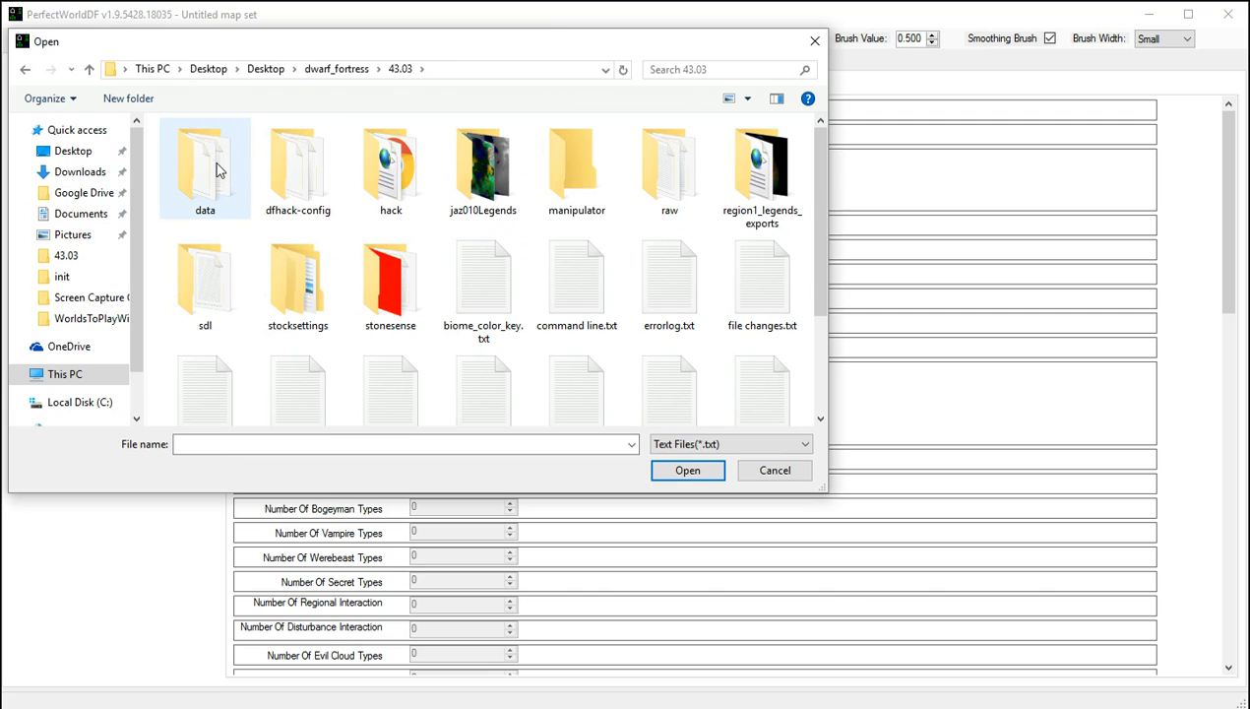
{"action": "double_click", "coordinate": [207, 167]}
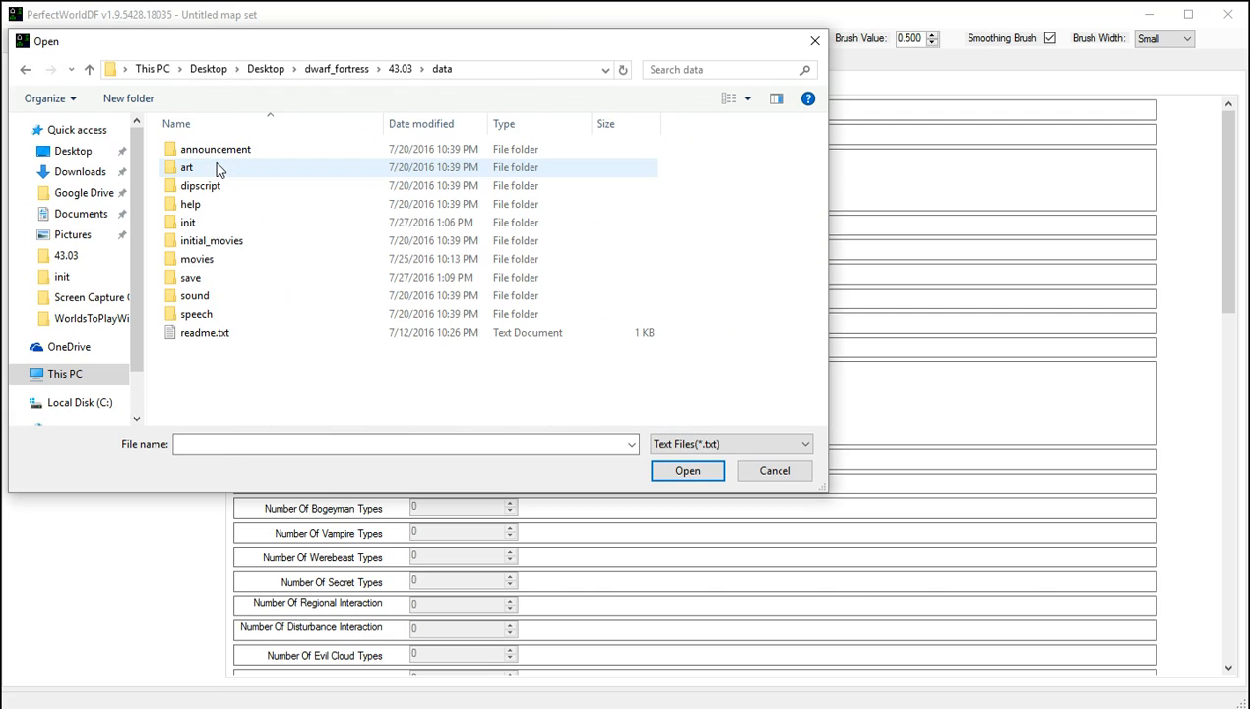
{"action": "double_click", "coordinate": [190, 224]}
{"action": "left_click", "coordinate": [205, 315]}
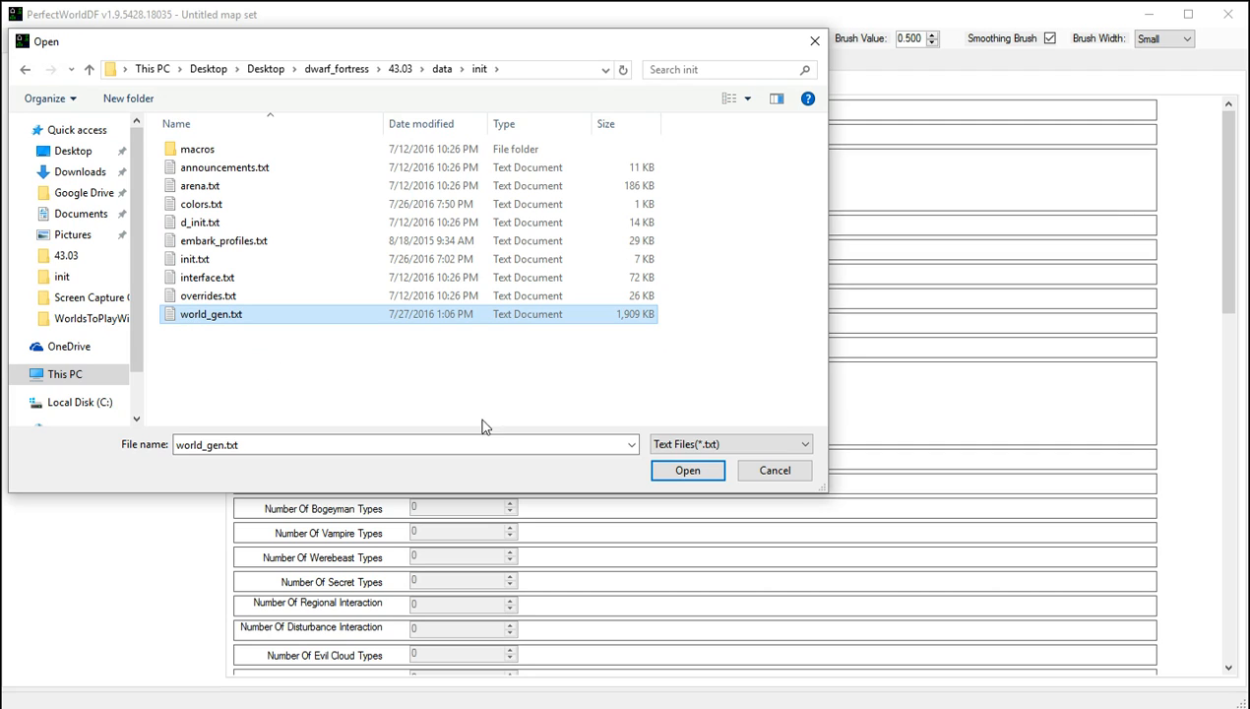
{"action": "left_click", "coordinate": [679, 477]}
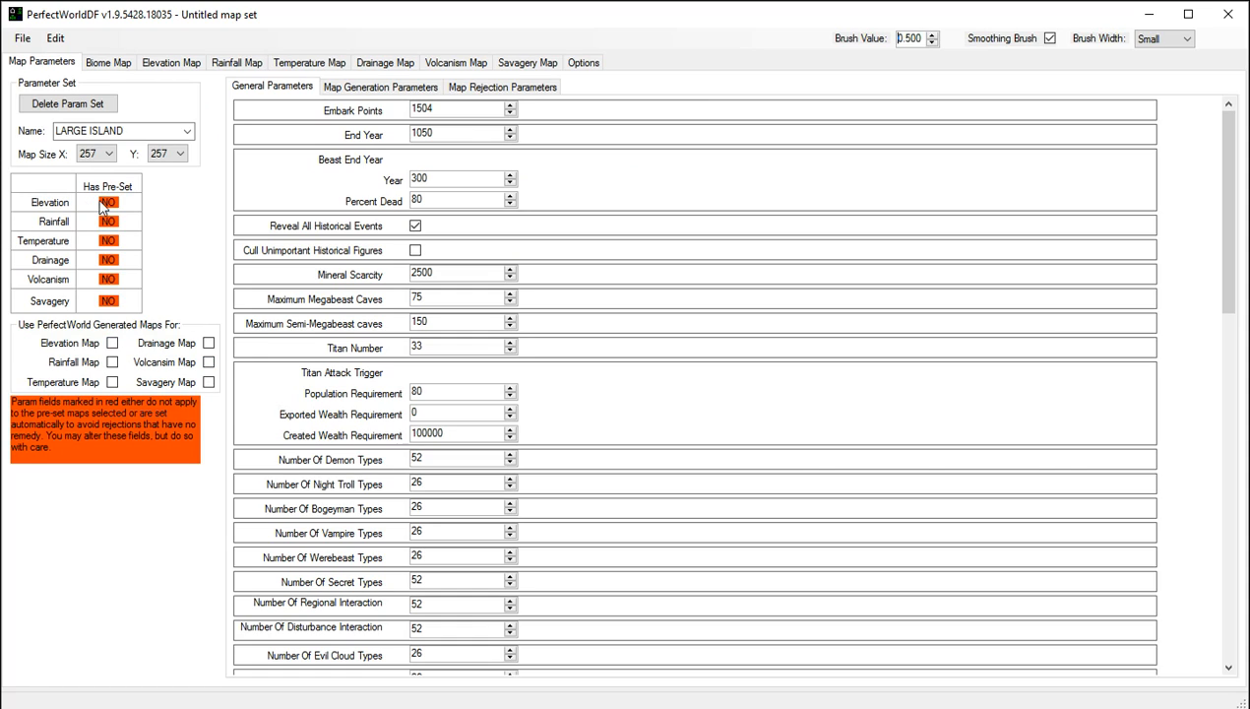
- Select the World001Region parameter set and preview its biome map at 25% zoom
{"action": "left_click", "coordinate": [187, 134]}
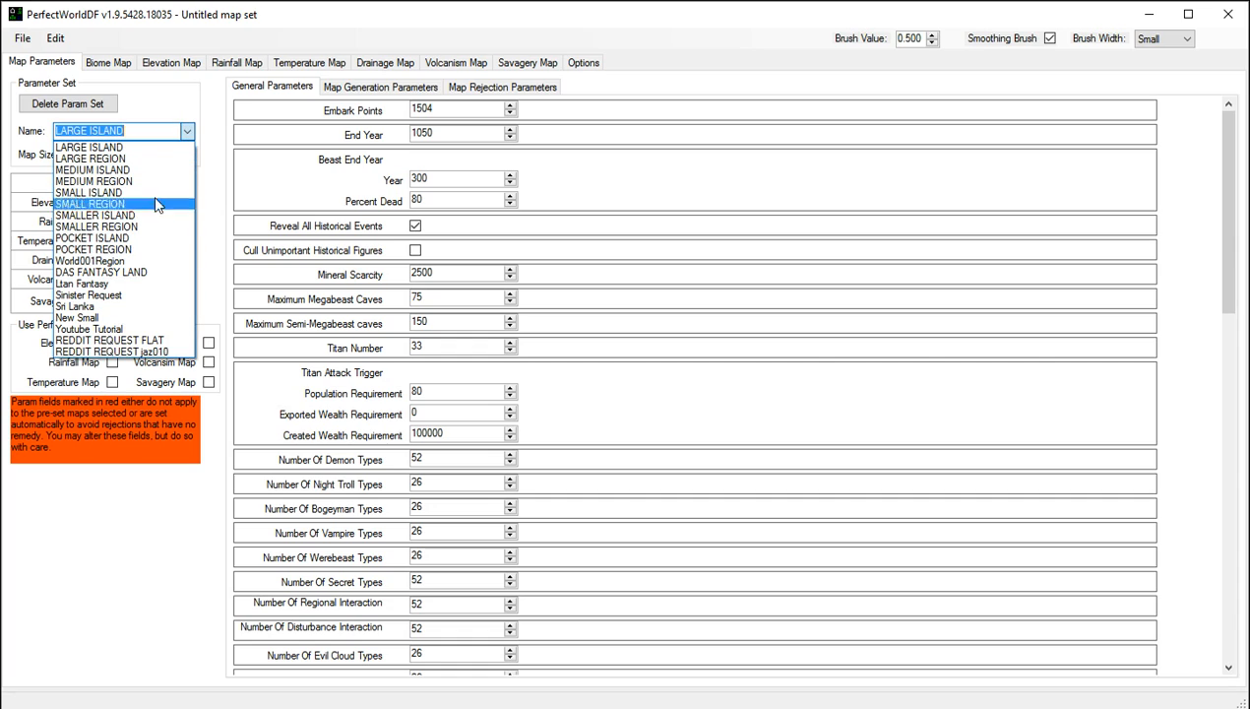
{"action": "left_click", "coordinate": [156, 95]}
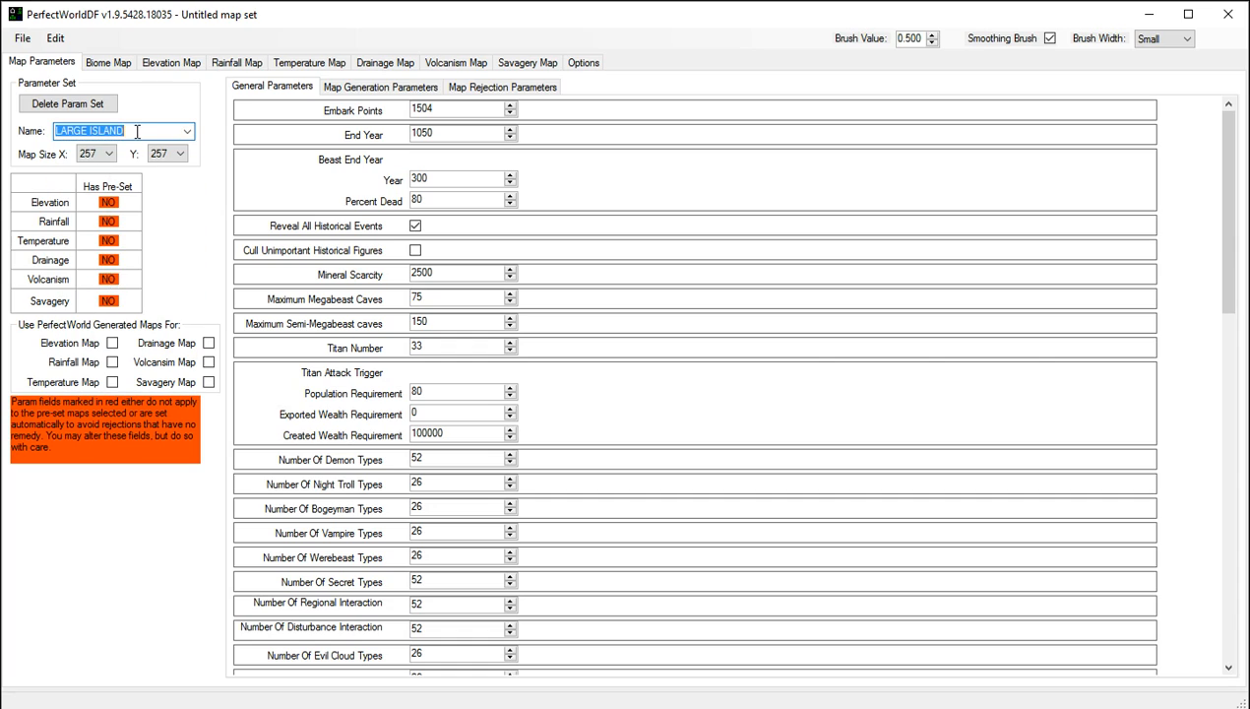
{"action": "left_click", "coordinate": [186, 131]}
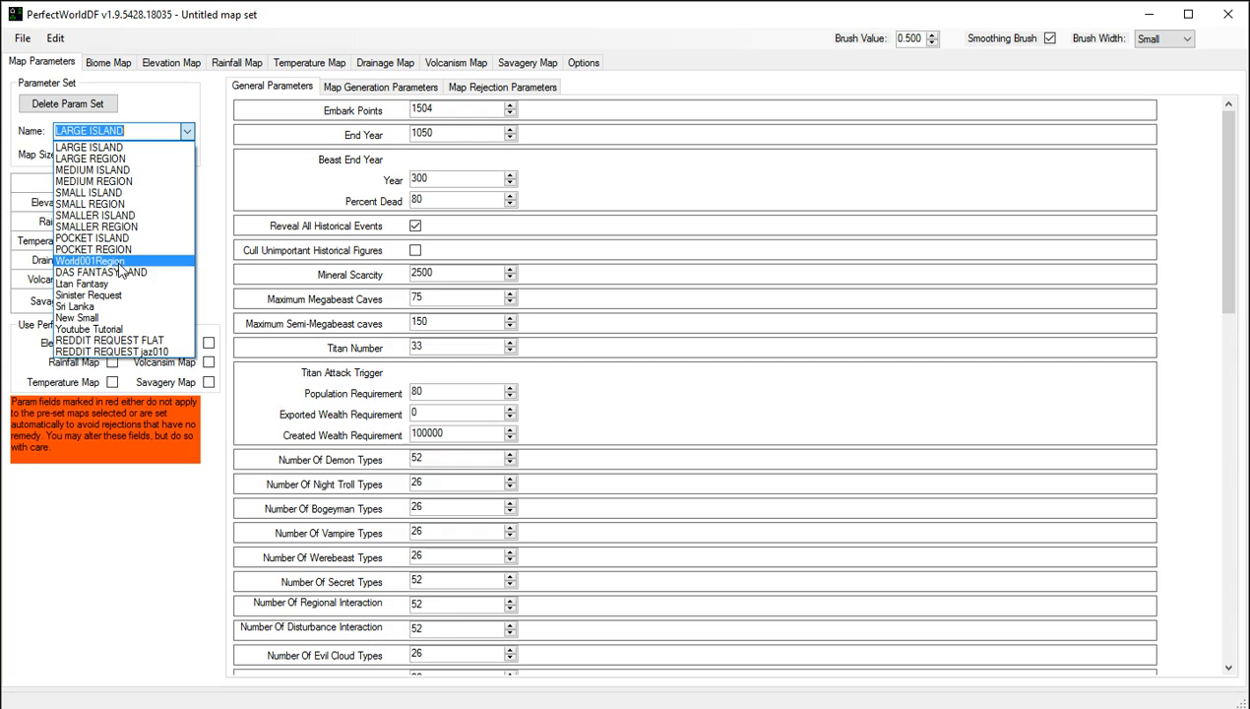
{"action": "left_click", "coordinate": [118, 262]}
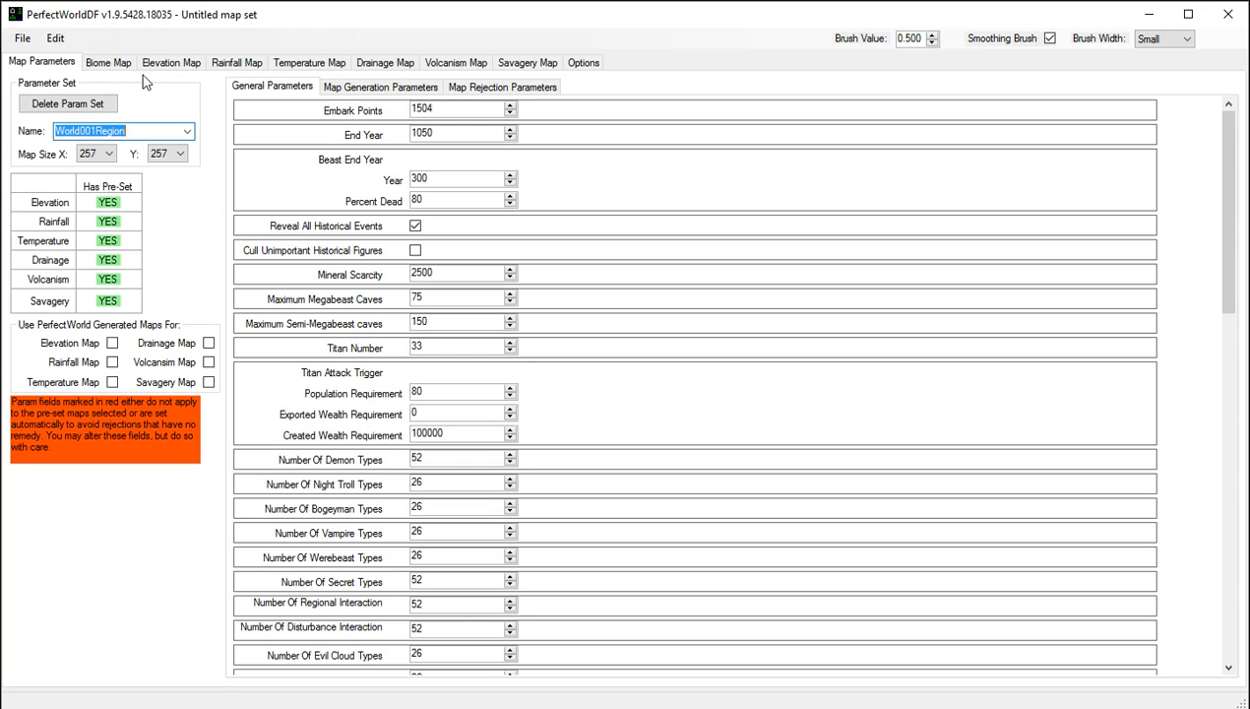
{"action": "left_click", "coordinate": [110, 63]}
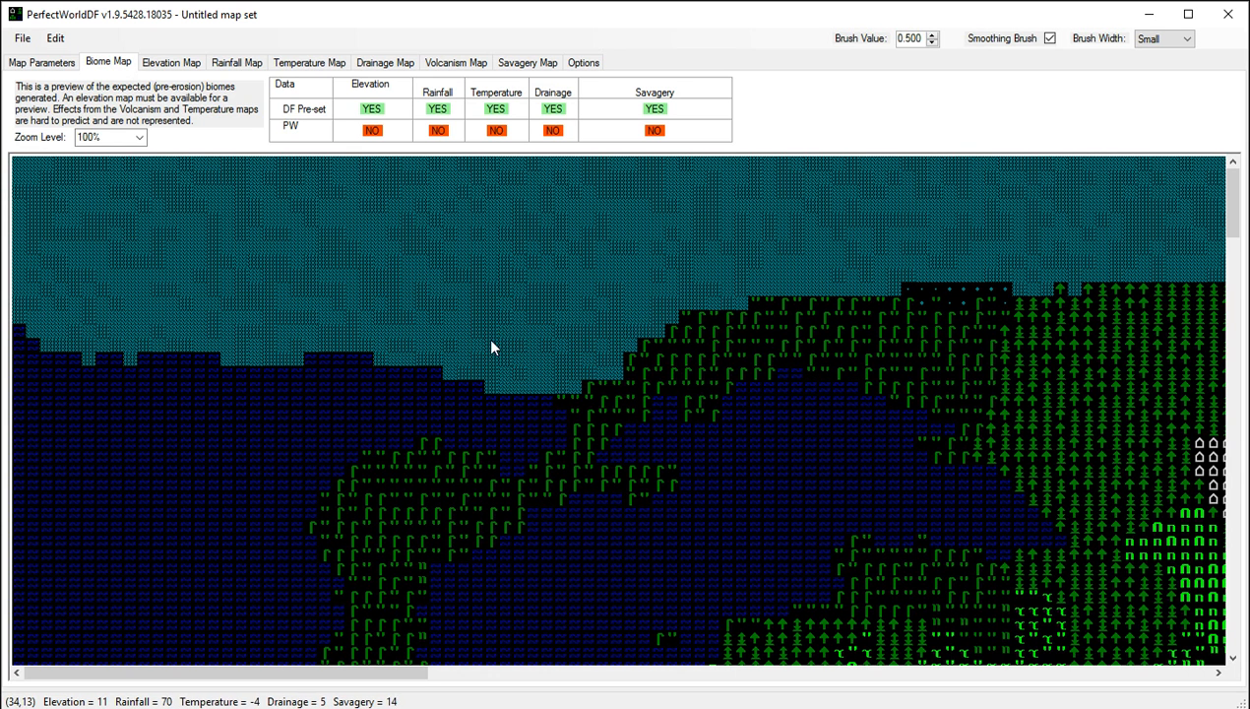
{"action": "left_click", "coordinate": [139, 141]}
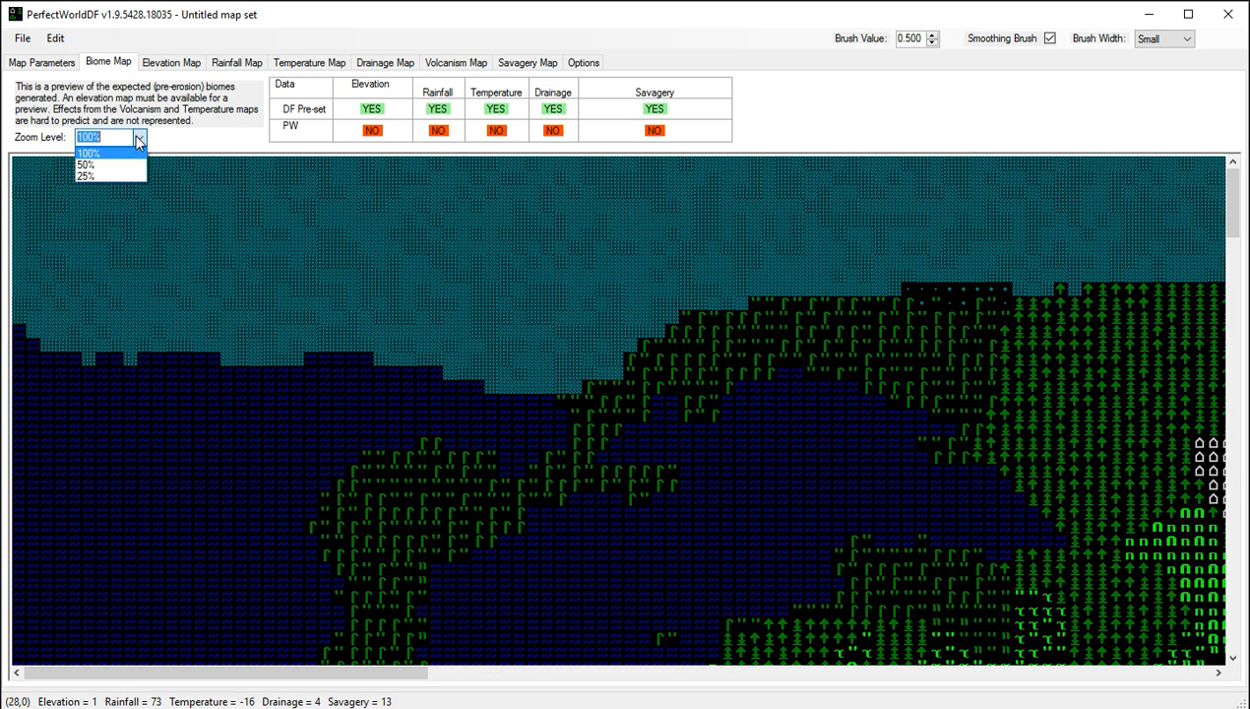
{"action": "left_click", "coordinate": [100, 175]}
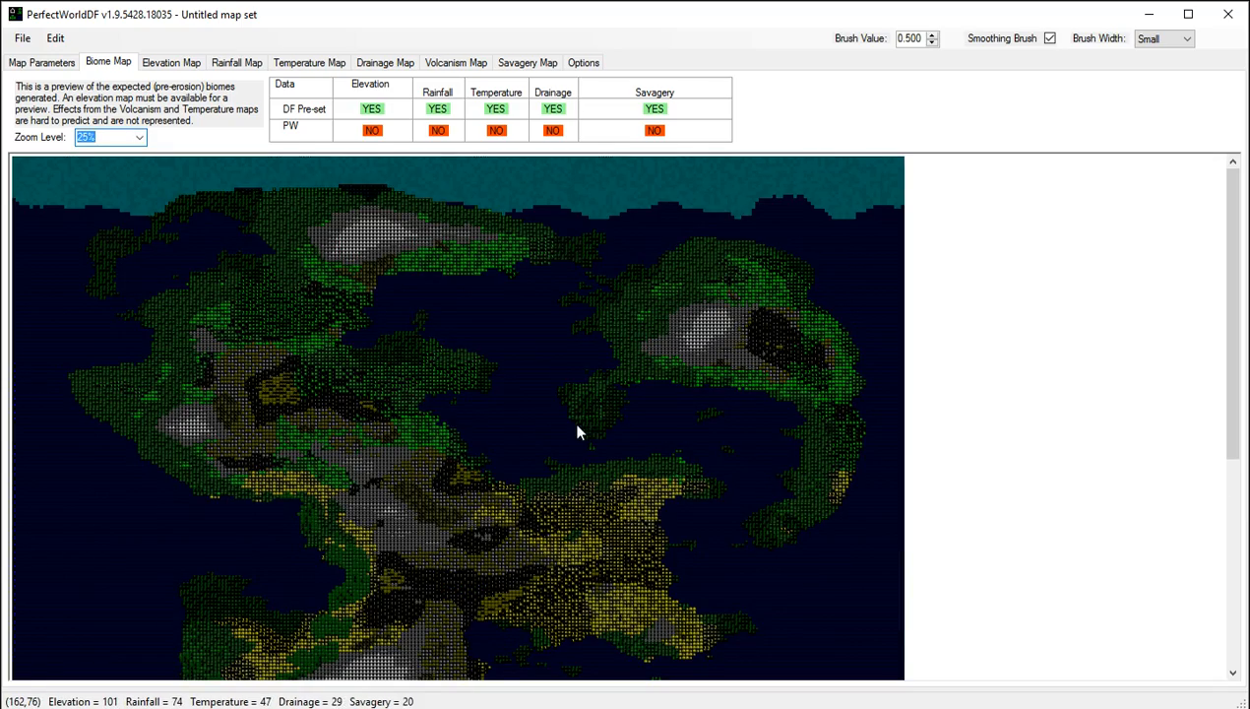
- Examine the continents and biomes across the full height of the biome map
{"action": "scroll", "coordinate": [579, 431], "scroll_direction": "down", "scroll_amount": 5}
{"action": "scroll", "coordinate": [579, 431], "scroll_direction": "down", "scroll_amount": 5}
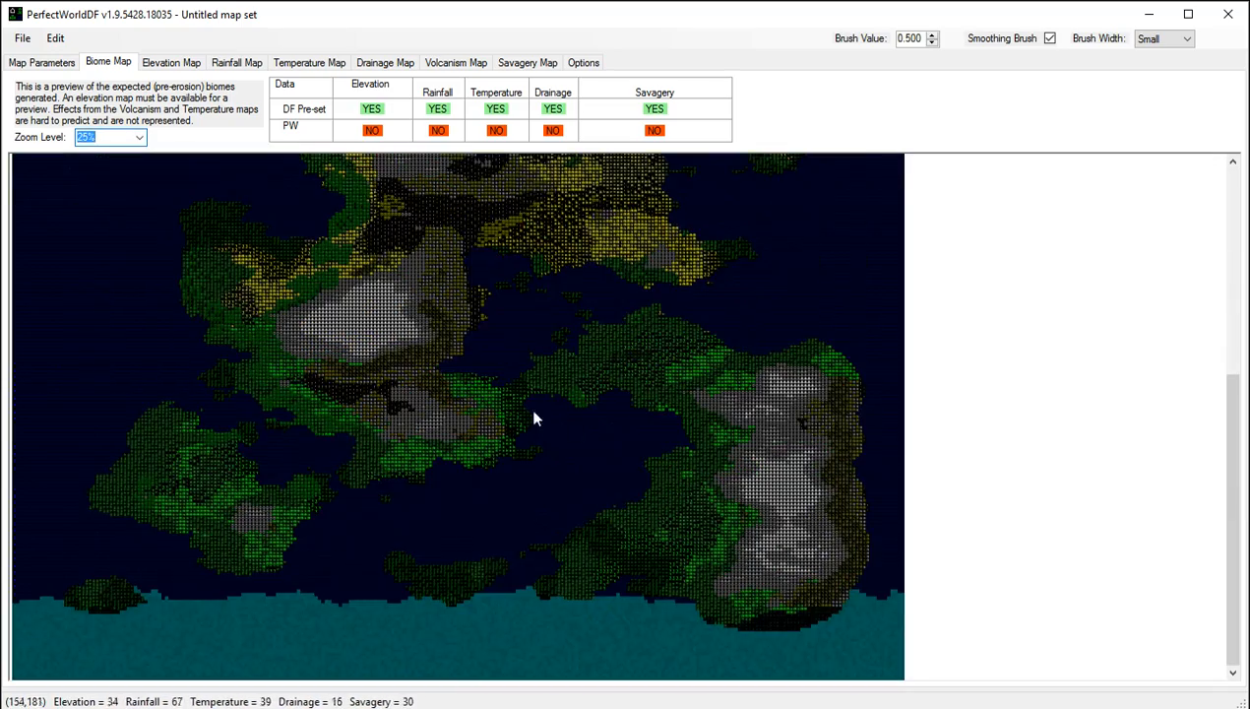
{"action": "scroll", "coordinate": [607, 537], "scroll_direction": "up", "scroll_amount": 10}
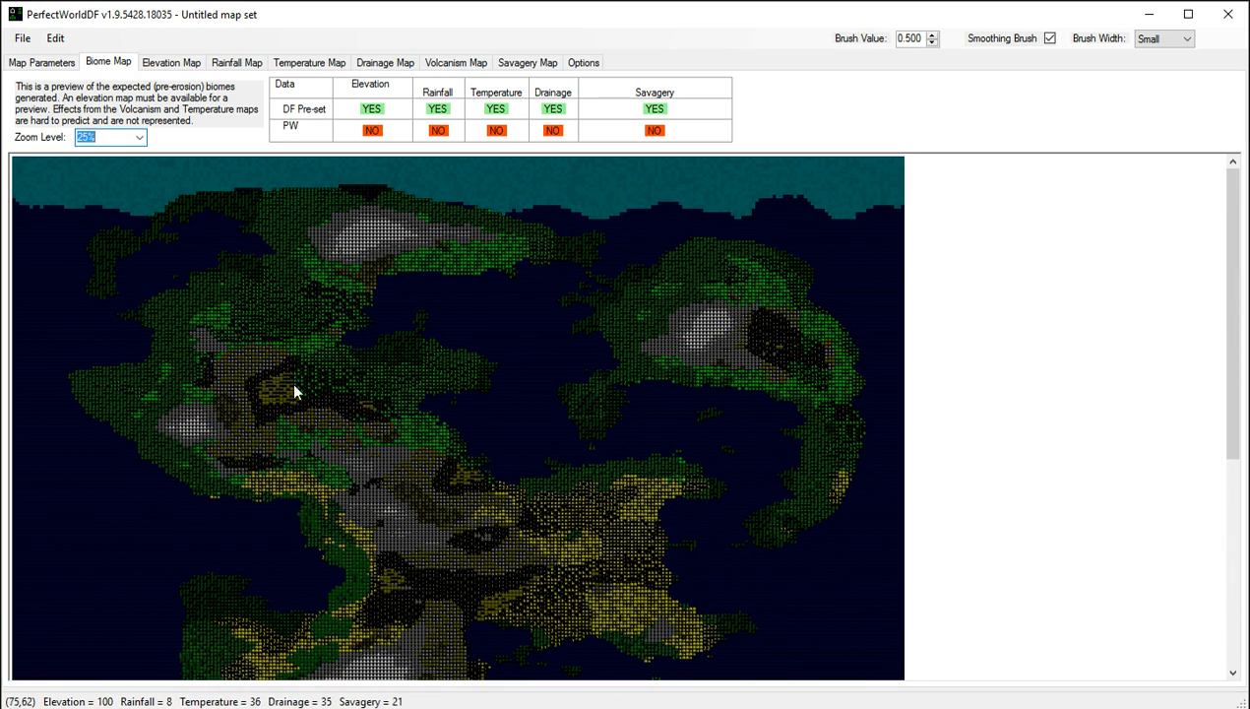
{"action": "scroll", "coordinate": [380, 370], "scroll_direction": "down", "scroll_amount": 3}
{"action": "scroll", "coordinate": [386, 387], "scroll_direction": "down", "scroll_amount": 5}
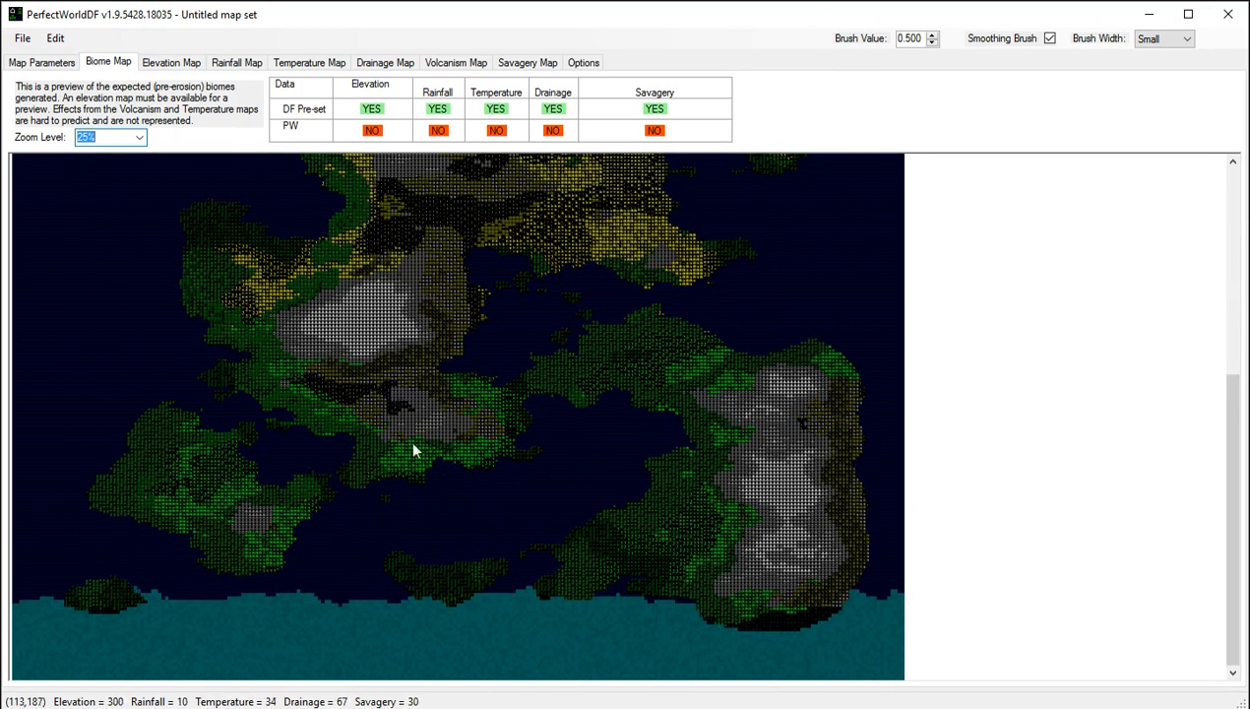
{"action": "scroll", "coordinate": [470, 473], "scroll_direction": "up", "scroll_amount": 10}
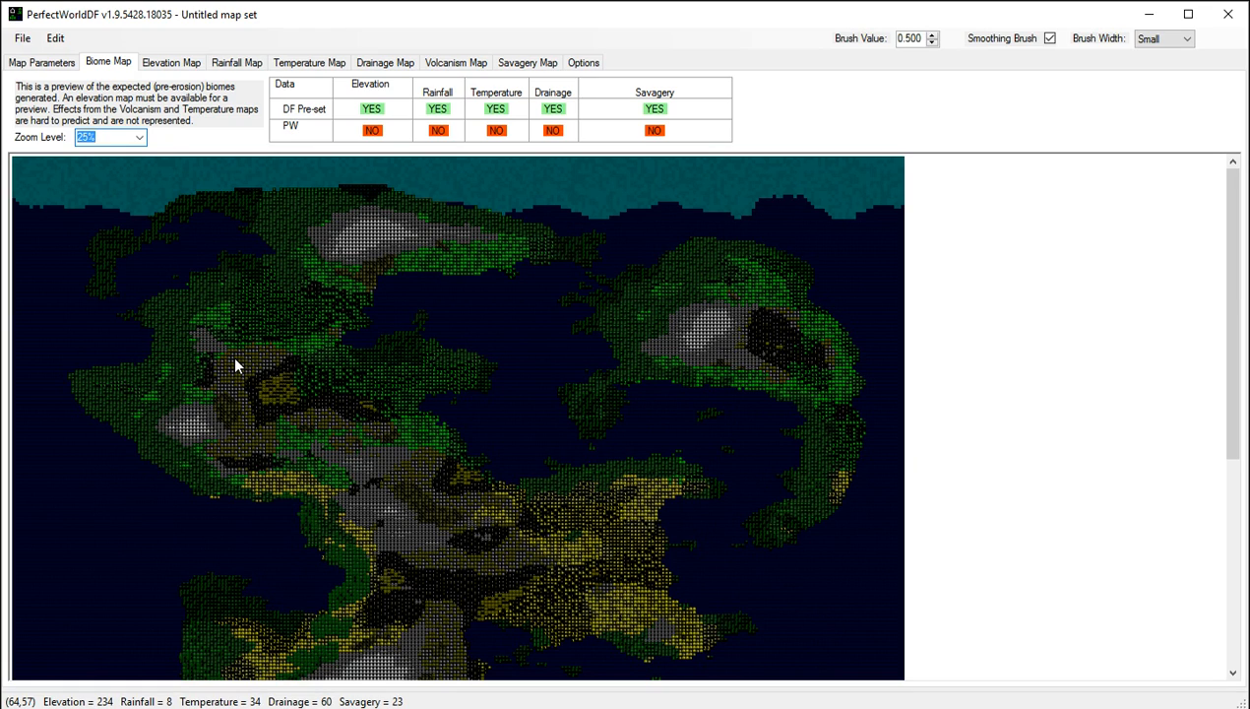
{"action": "scroll", "coordinate": [236, 365], "scroll_direction": "down", "scroll_amount": 8}
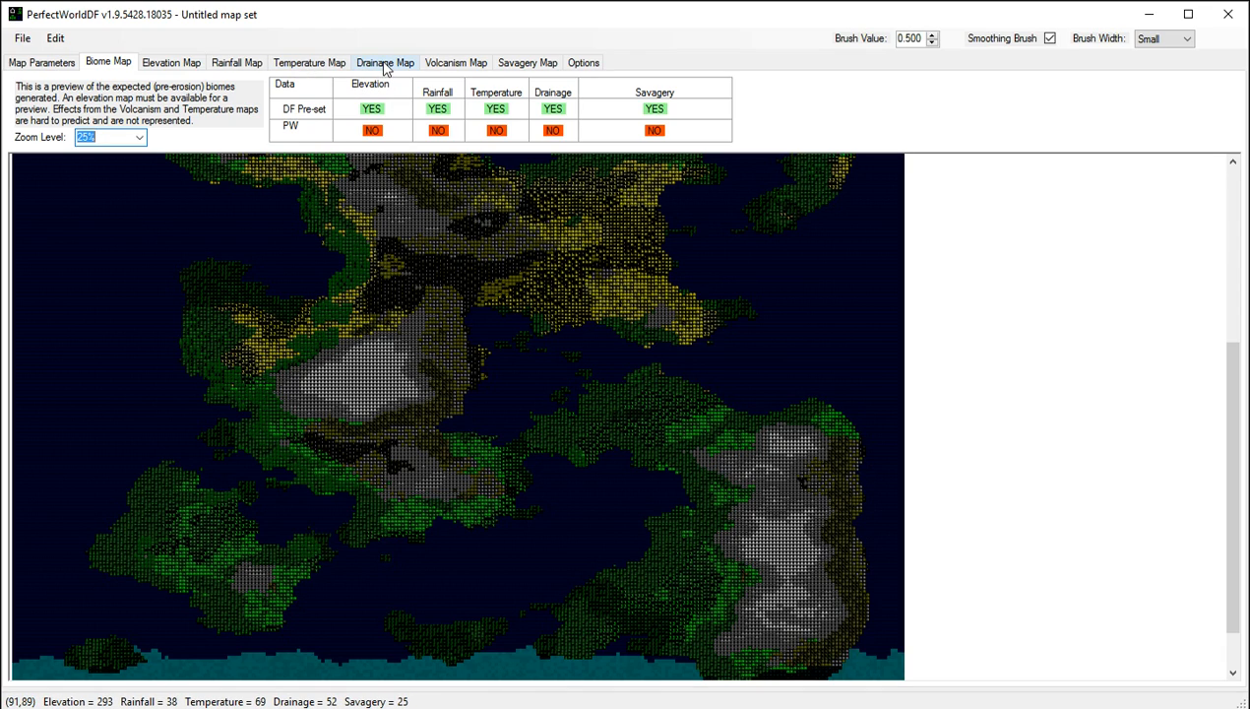
- Check the elevation map and switch the parameter set to Youtube Tutorial
{"action": "left_click", "coordinate": [175, 64]}
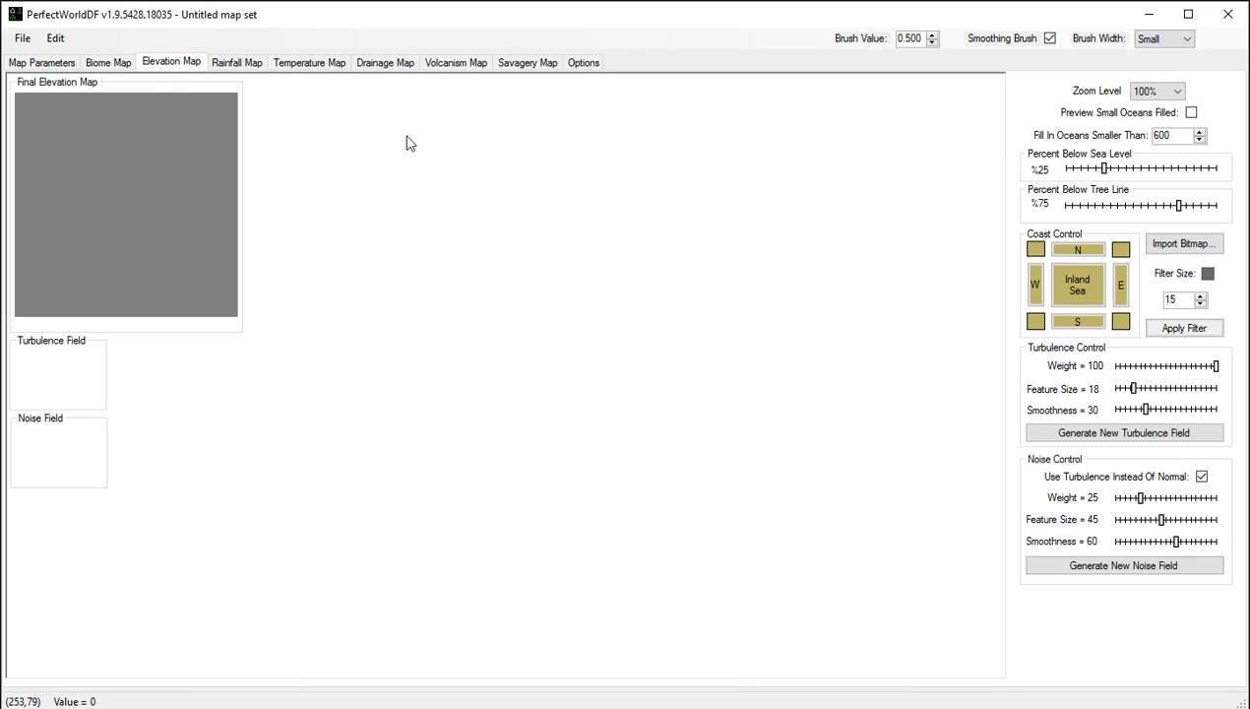
{"action": "left_click", "coordinate": [39, 62]}
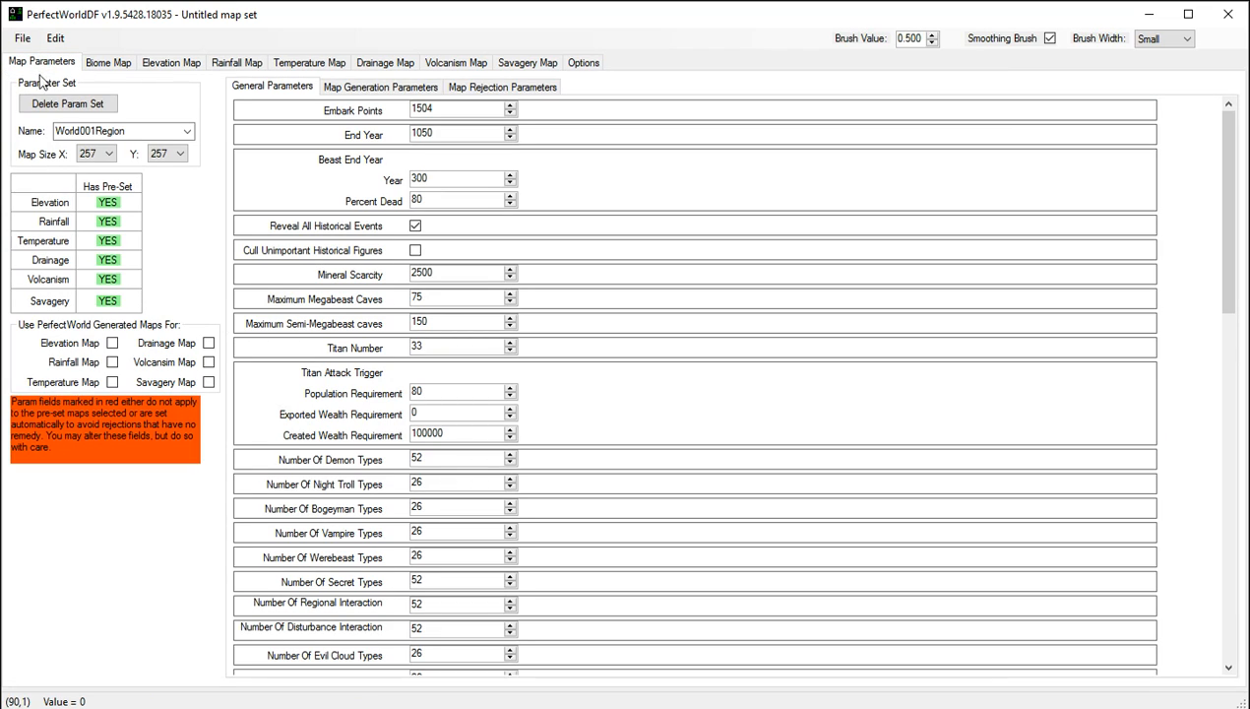
{"action": "left_click", "coordinate": [185, 130]}
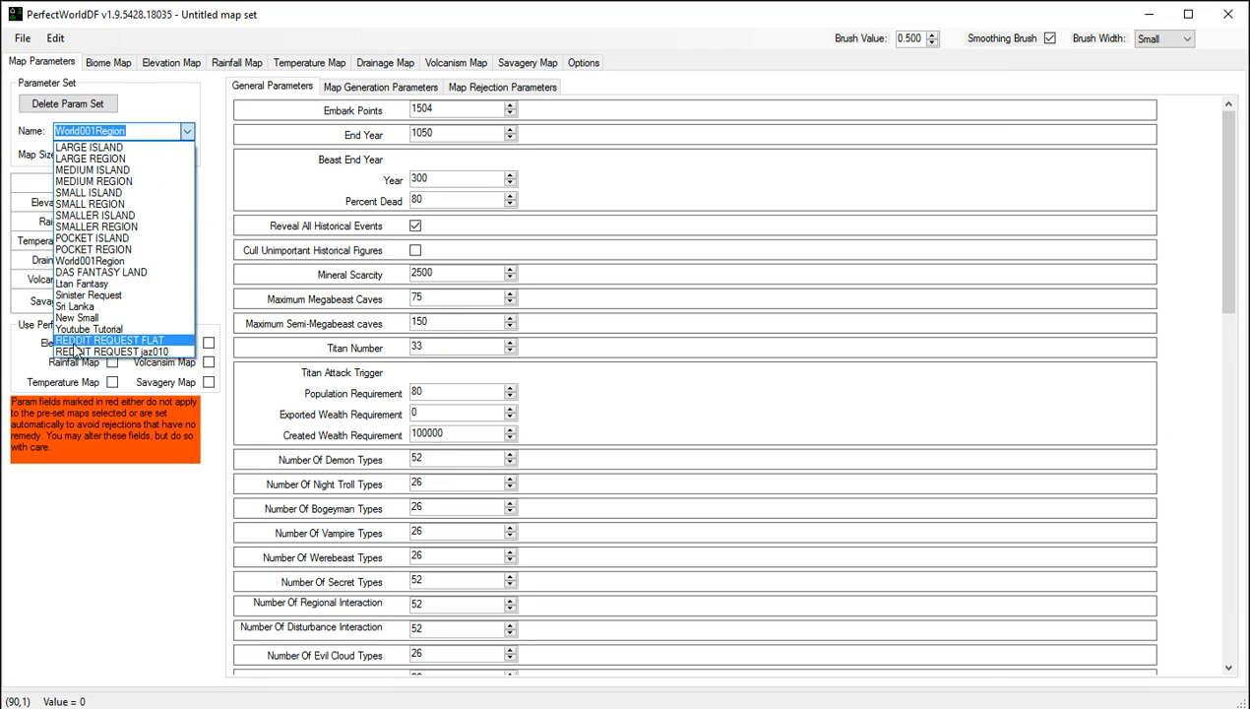
{"action": "left_click", "coordinate": [79, 329]}
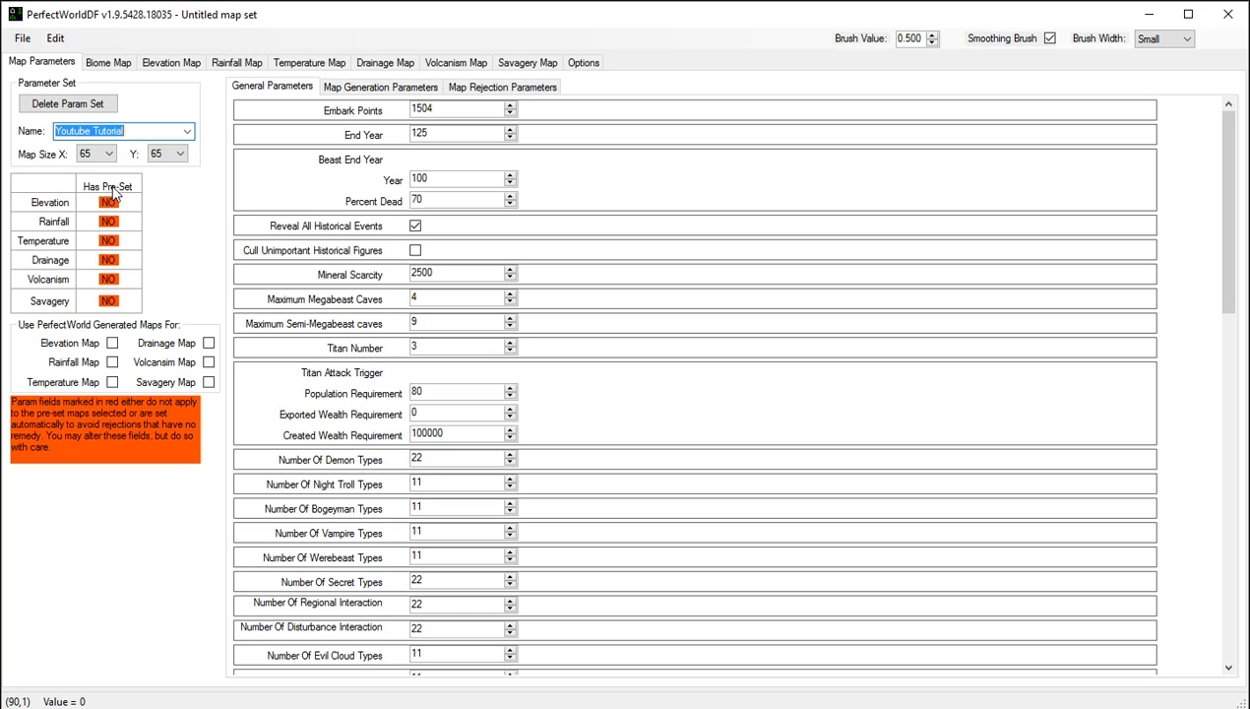
- Review the map generation parameters and the full list of general parameters for the Youtube Tutorial set
{"action": "left_click", "coordinate": [364, 89]}
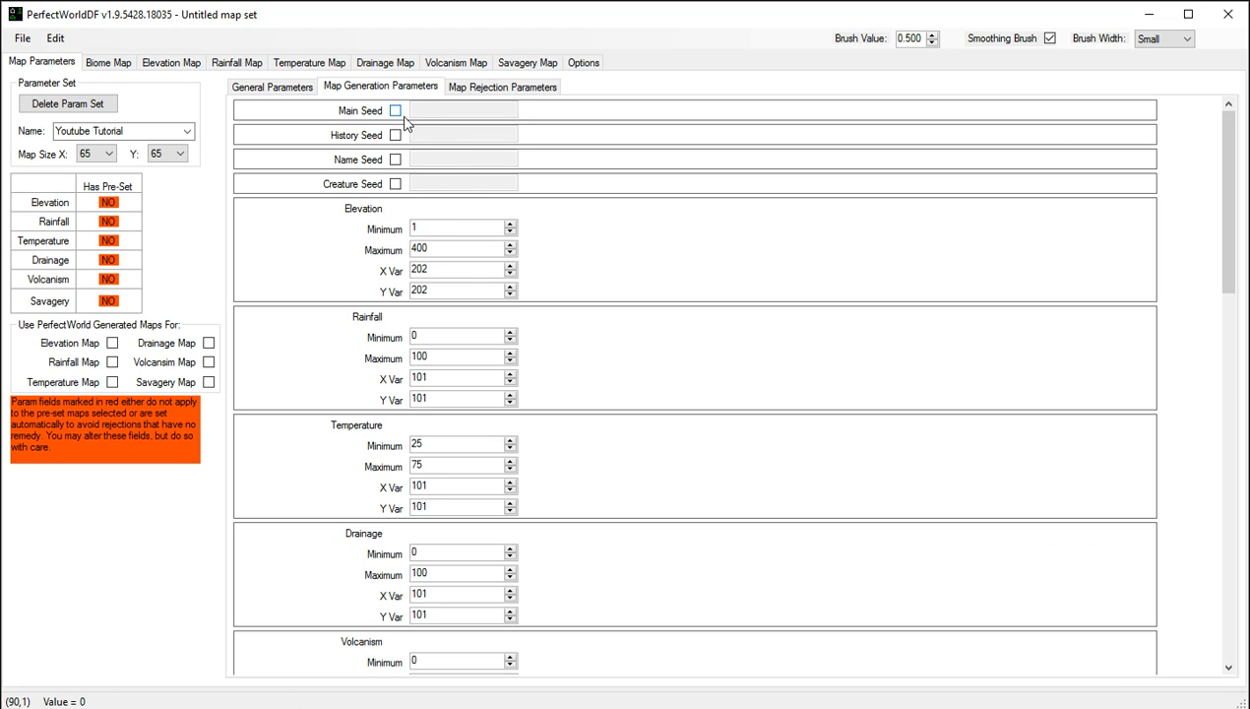
{"action": "left_click", "coordinate": [274, 88]}
{"action": "scroll", "coordinate": [336, 398], "scroll_direction": "down", "scroll_amount": 15}
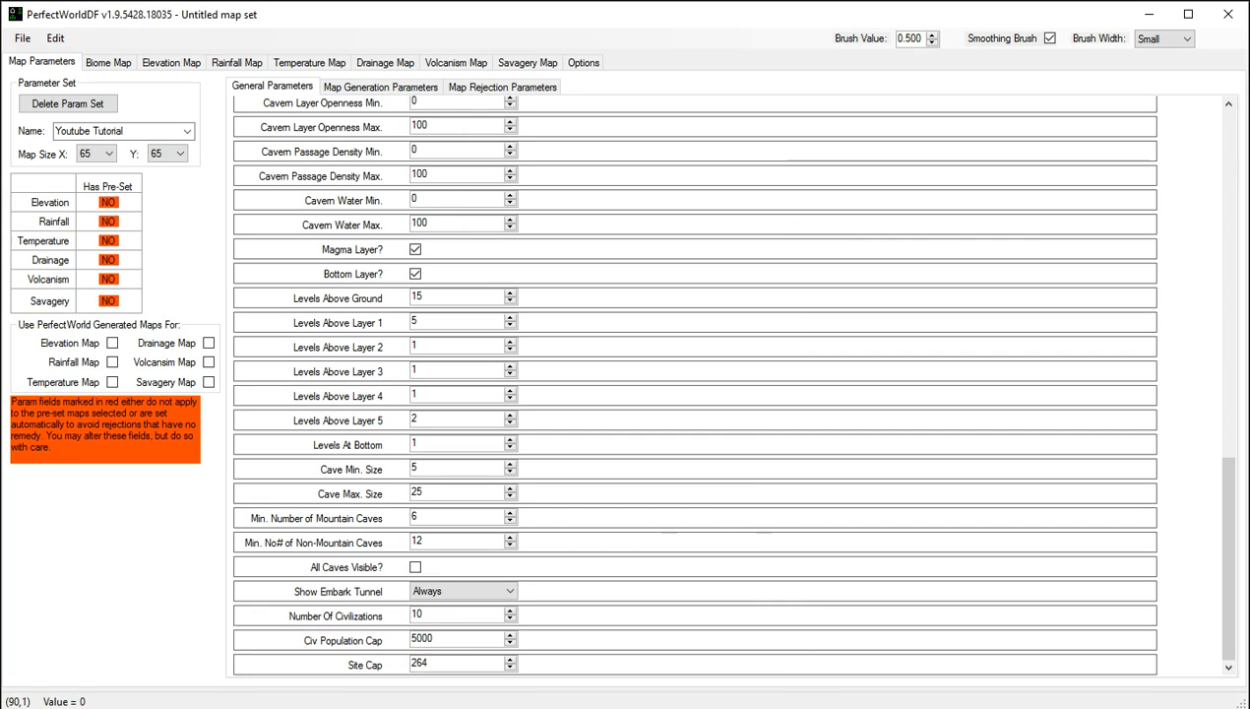
- Open world_gen.txt from the init folder in Notepad to view its contents, and close it
{"action": "right_click", "coordinate": [63, 708]}
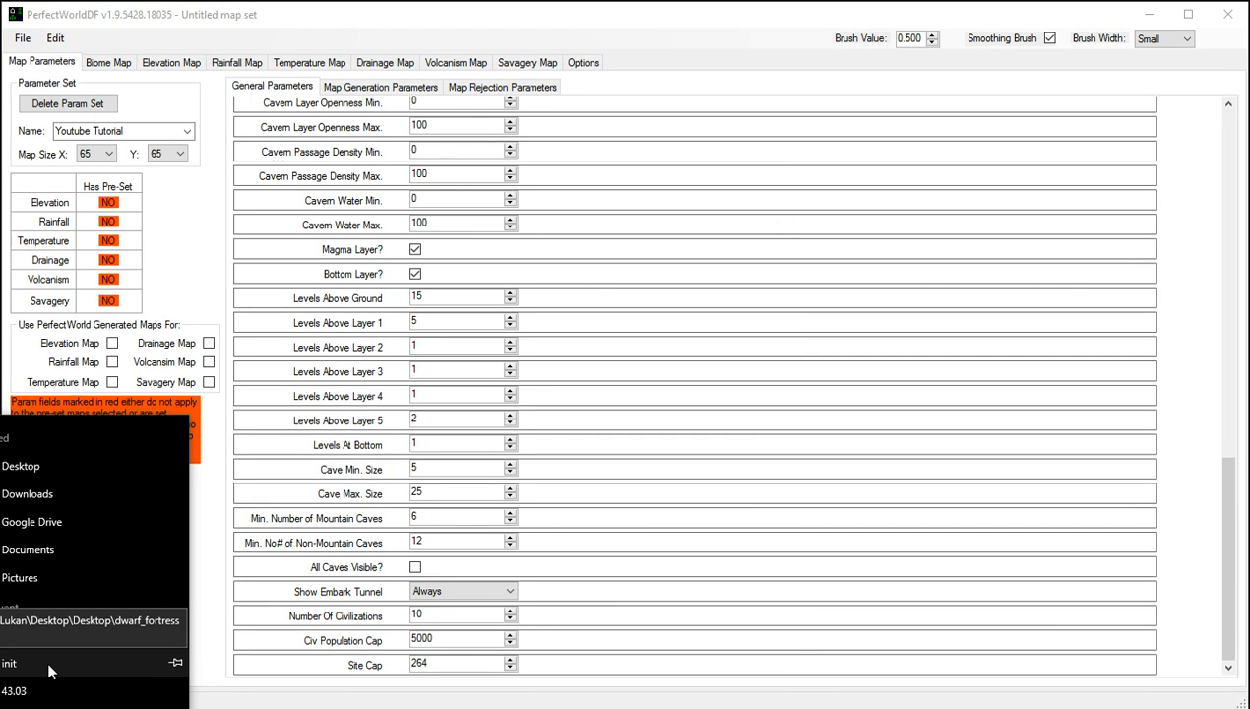
{"action": "left_click", "coordinate": [47, 661]}
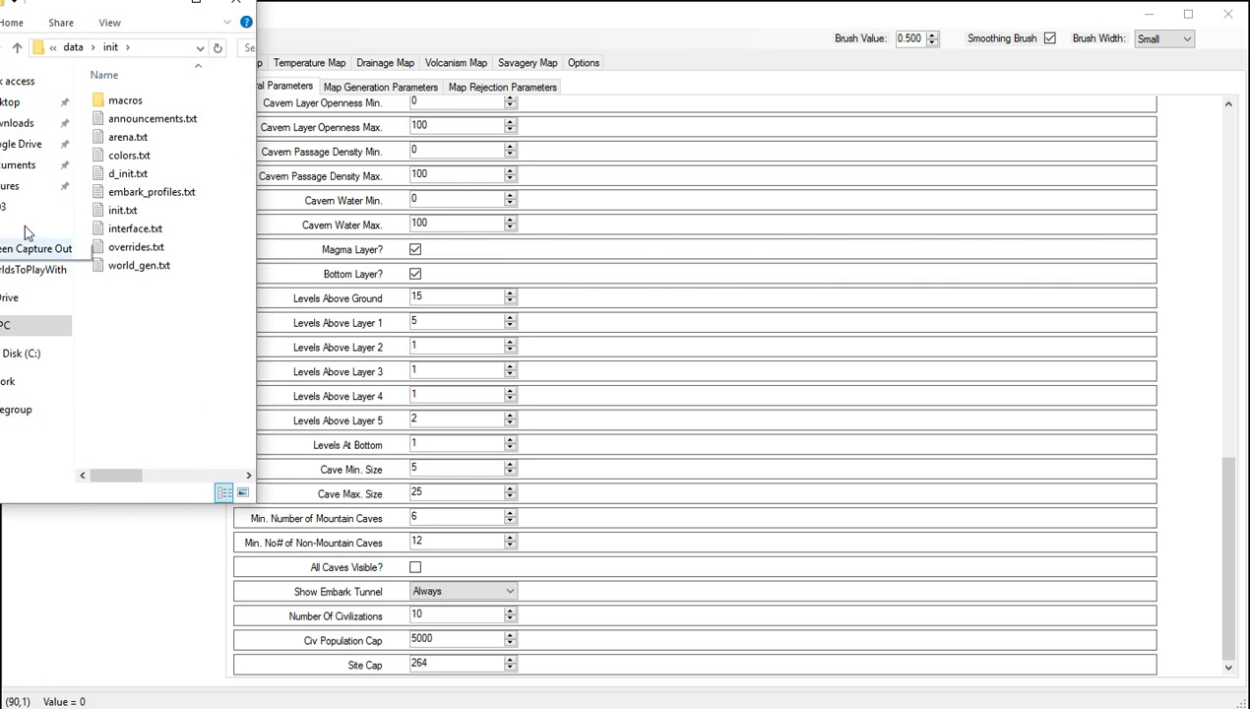
{"action": "left_click_drag", "start_coordinate": [116, 3], "coordinate": [250, 90]}
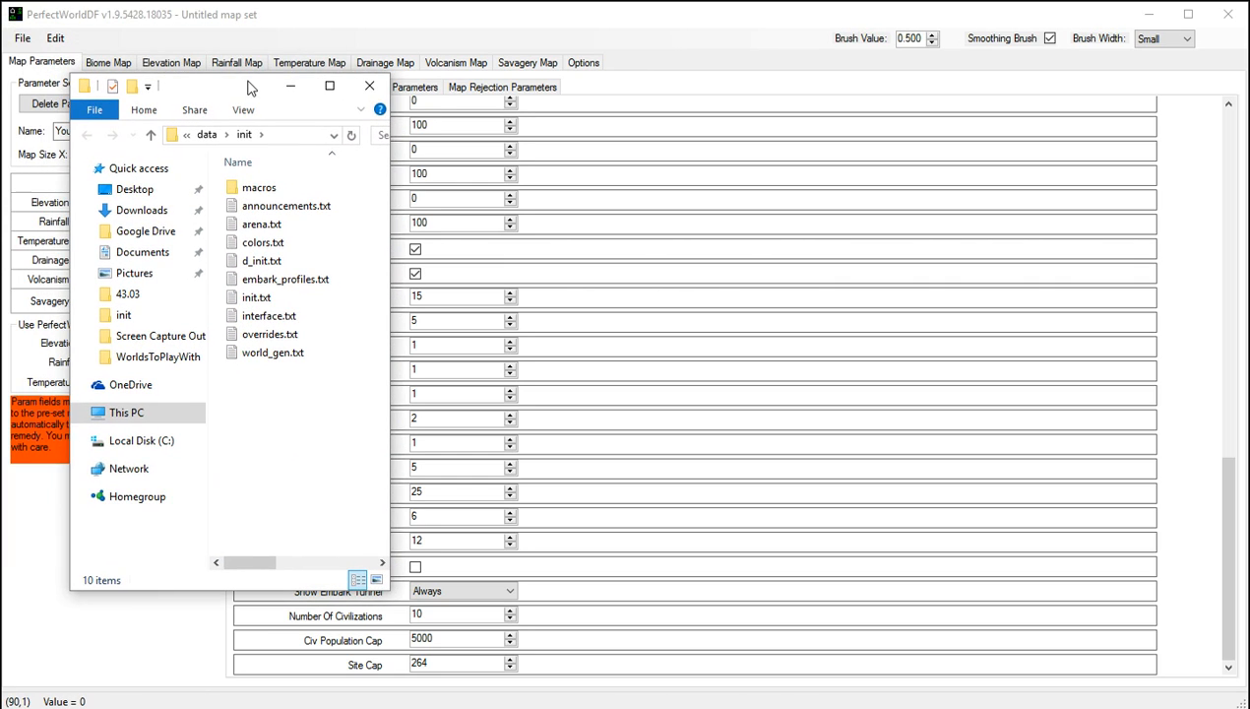
{"action": "left_click", "coordinate": [261, 357]}
{"action": "right_click", "coordinate": [262, 362]}
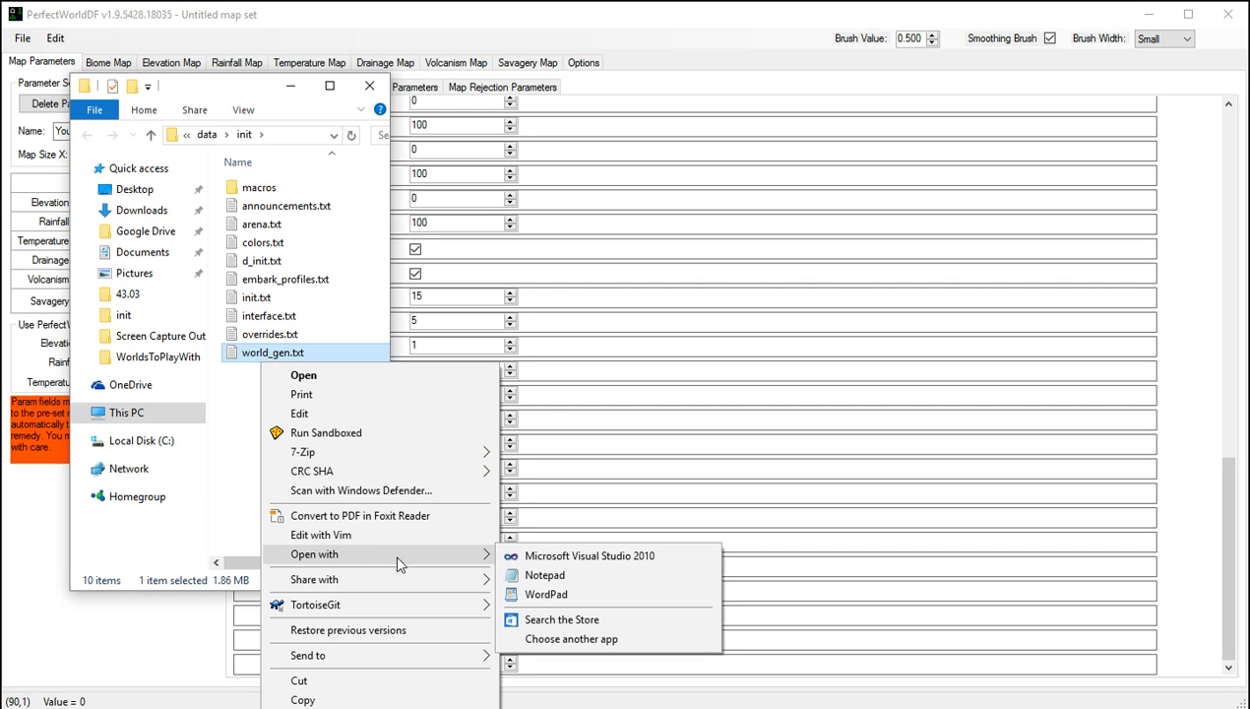
{"action": "left_click", "coordinate": [322, 408]}
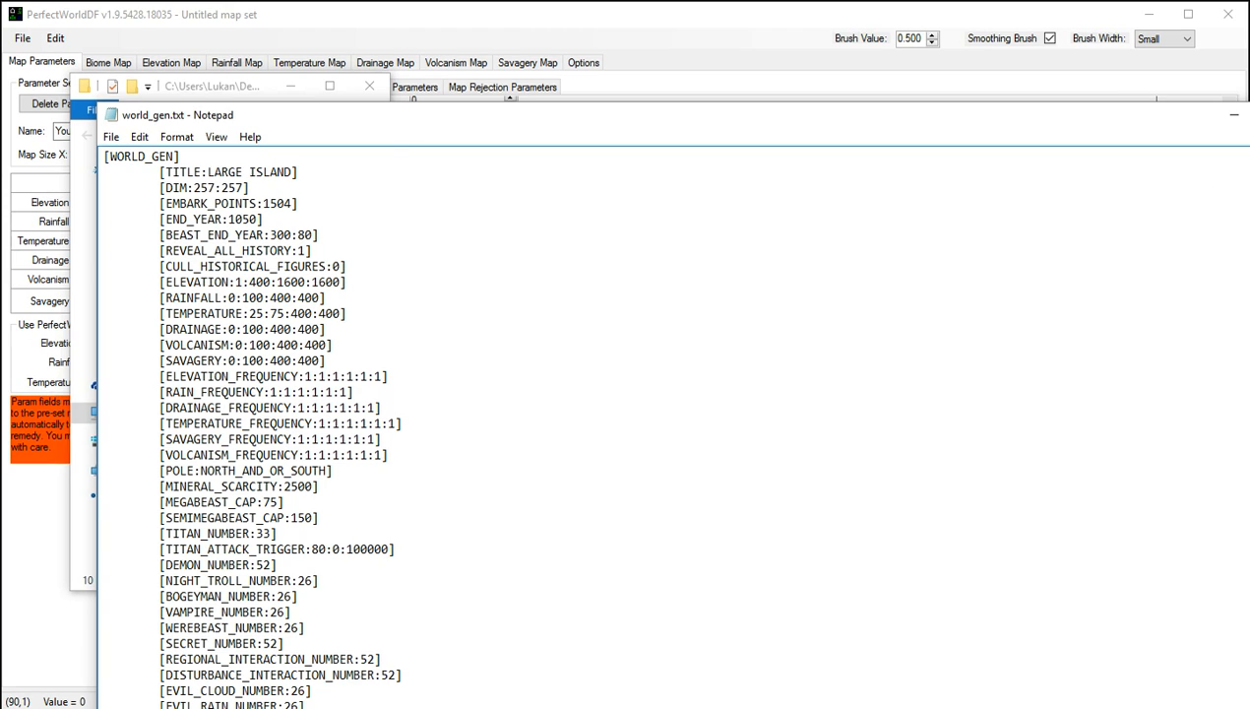
{"action": "left_click", "coordinate": [1249, 115]}
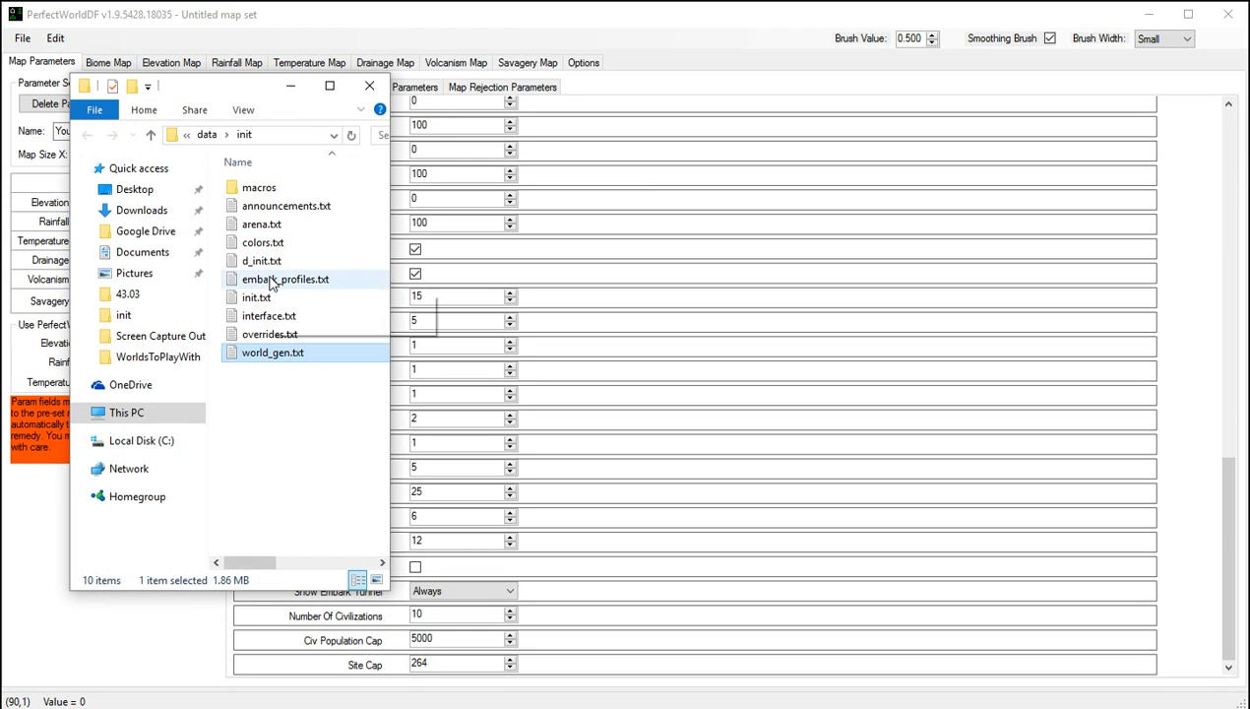
- Open world_gen.txt for editing in Notepad and fit its window beside the PerfectWorld parameter fields
{"action": "right_click", "coordinate": [272, 352]}
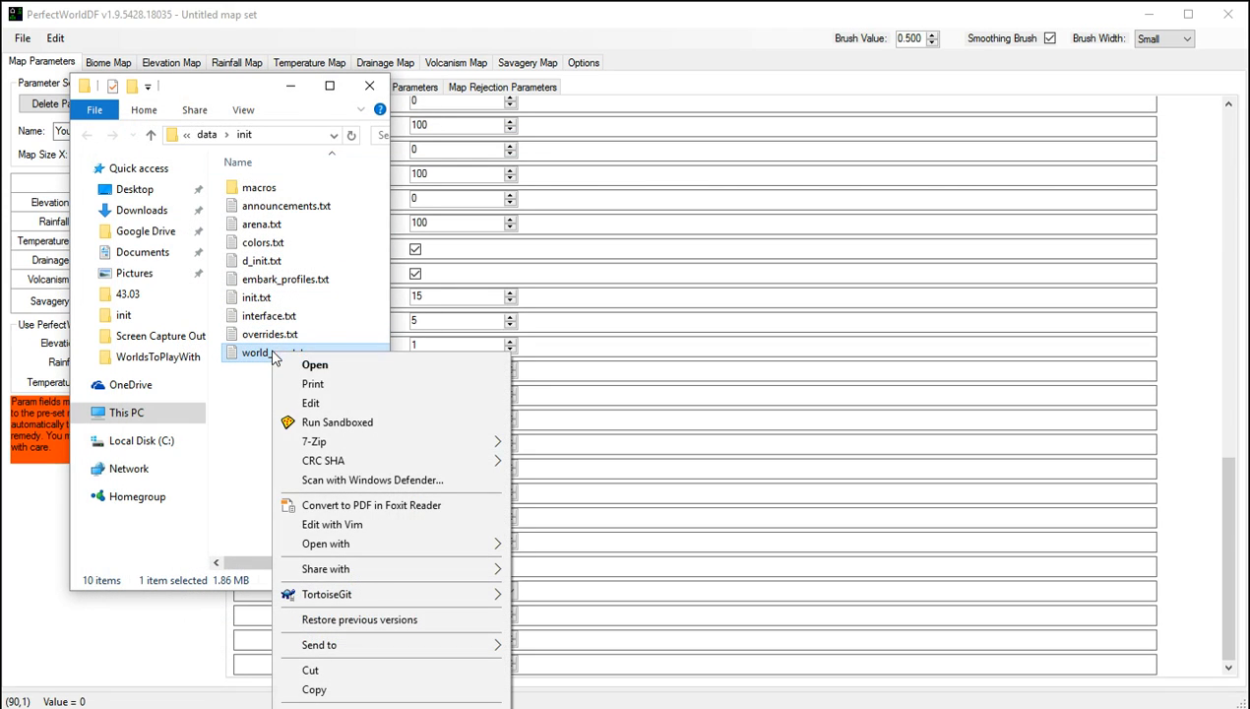
{"action": "left_click", "coordinate": [312, 401]}
{"action": "left_click_drag", "start_coordinate": [598, 115], "coordinate": [526, 32]}
{"action": "left_click_drag", "start_coordinate": [1247, 169], "coordinate": [478, 160]}
{"action": "left_click_drag", "start_coordinate": [274, 37], "coordinate": [940, 47]}
{"action": "left_click", "coordinate": [587, 22]}
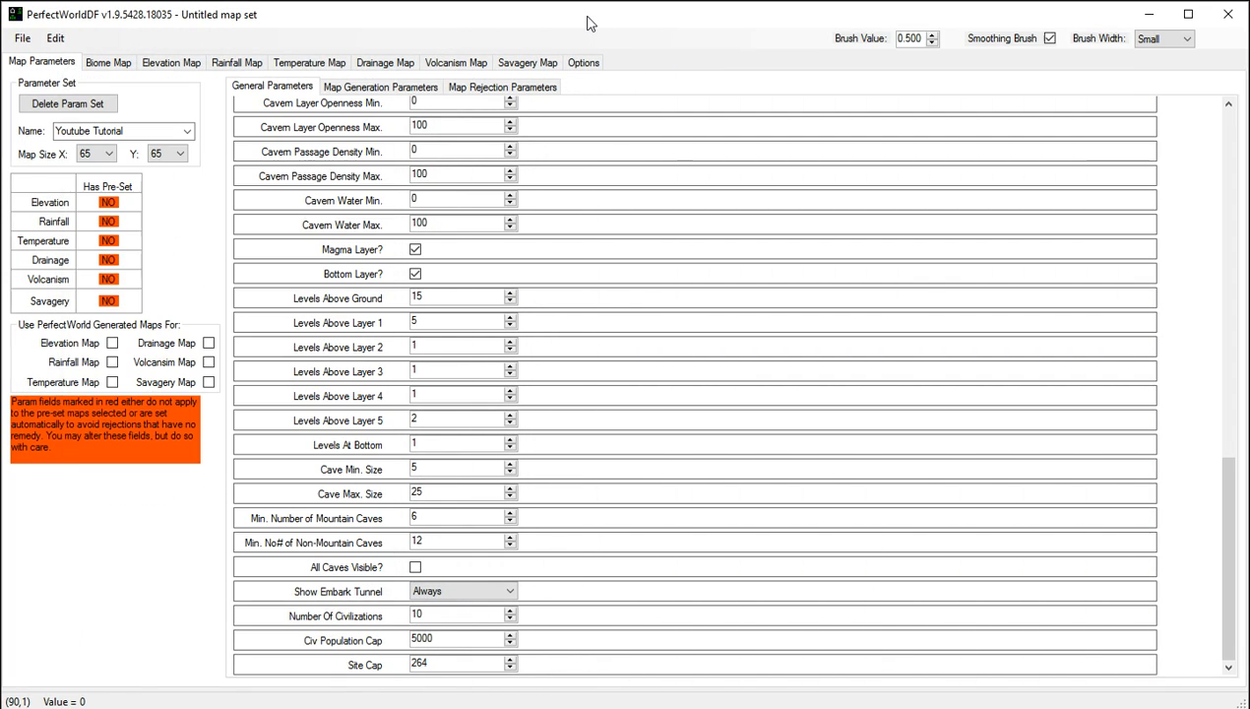
{"action": "key", "text": "alt+Tab"}
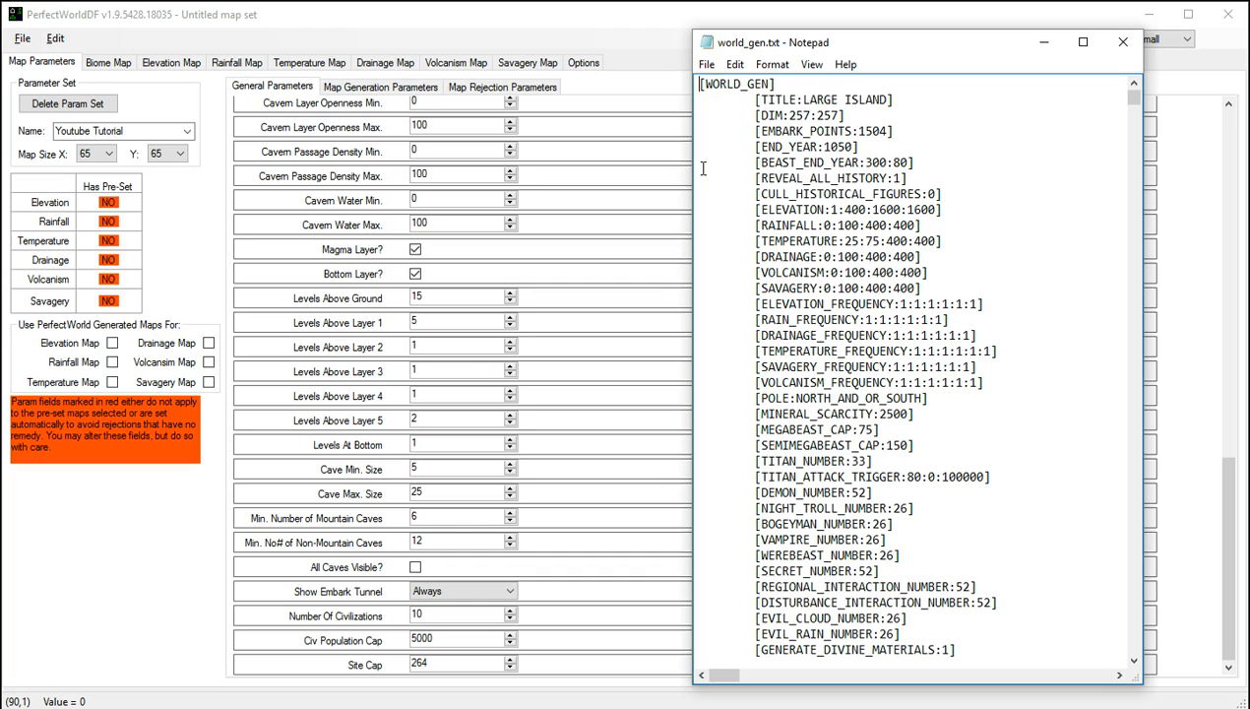
- Return the general parameters to their beginning and search world_gen.txt in Notepad for "youtube" to locate the Youtube Tutorial entry
{"action": "left_click", "coordinate": [561, 164]}
{"action": "scroll", "coordinate": [561, 167], "scroll_direction": "up", "scroll_amount": 15}
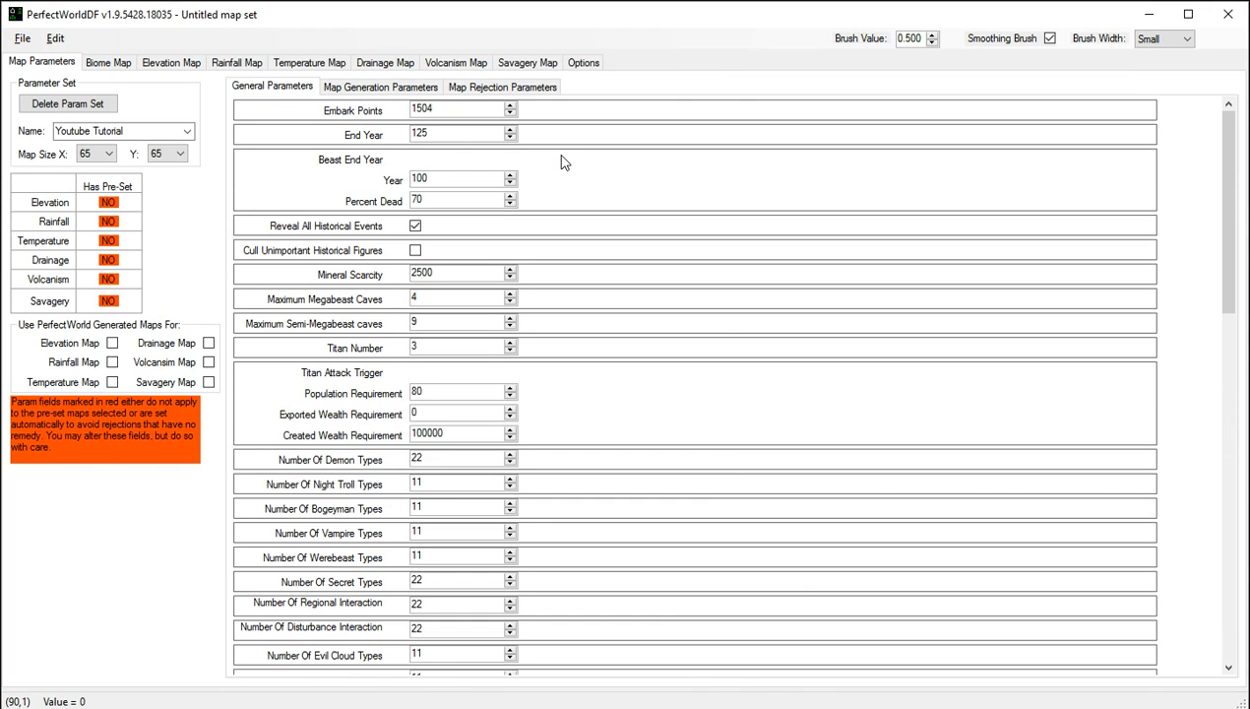
{"action": "key", "text": "alt+Tab"}
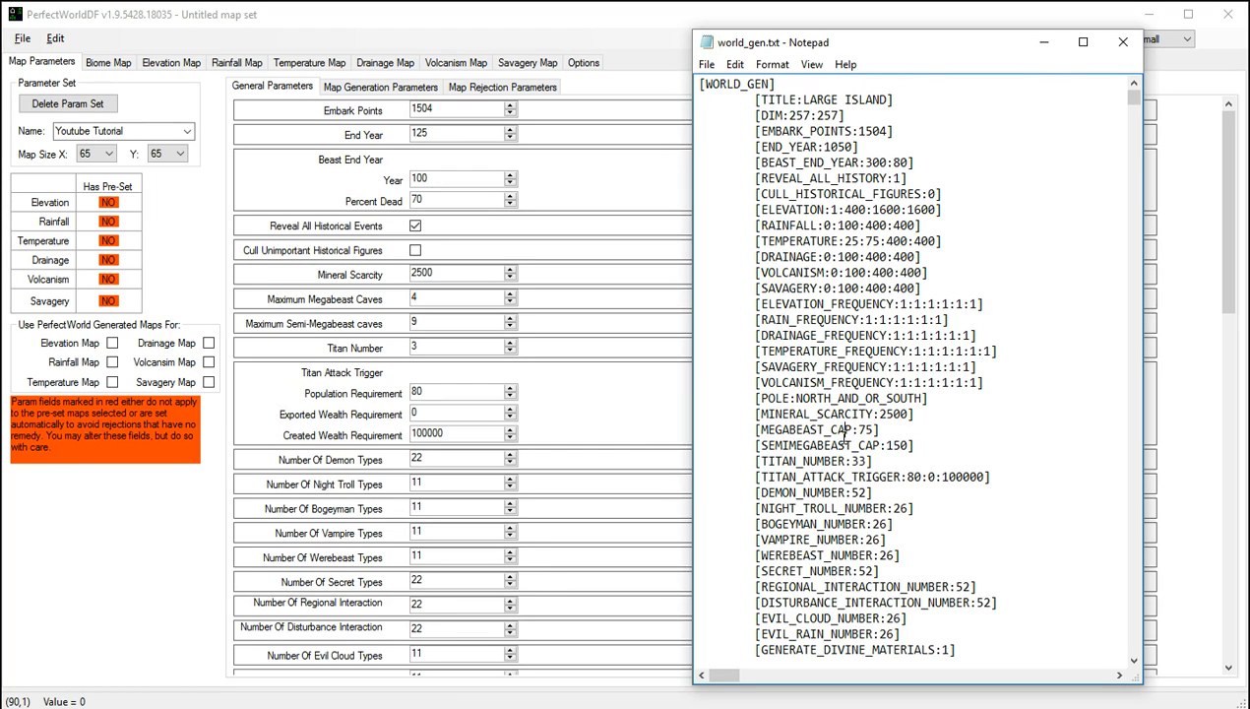
{"action": "key", "text": "ctrl+f"}
{"action": "type", "text": "youtuber"}
{"action": "key", "text": "Return"}
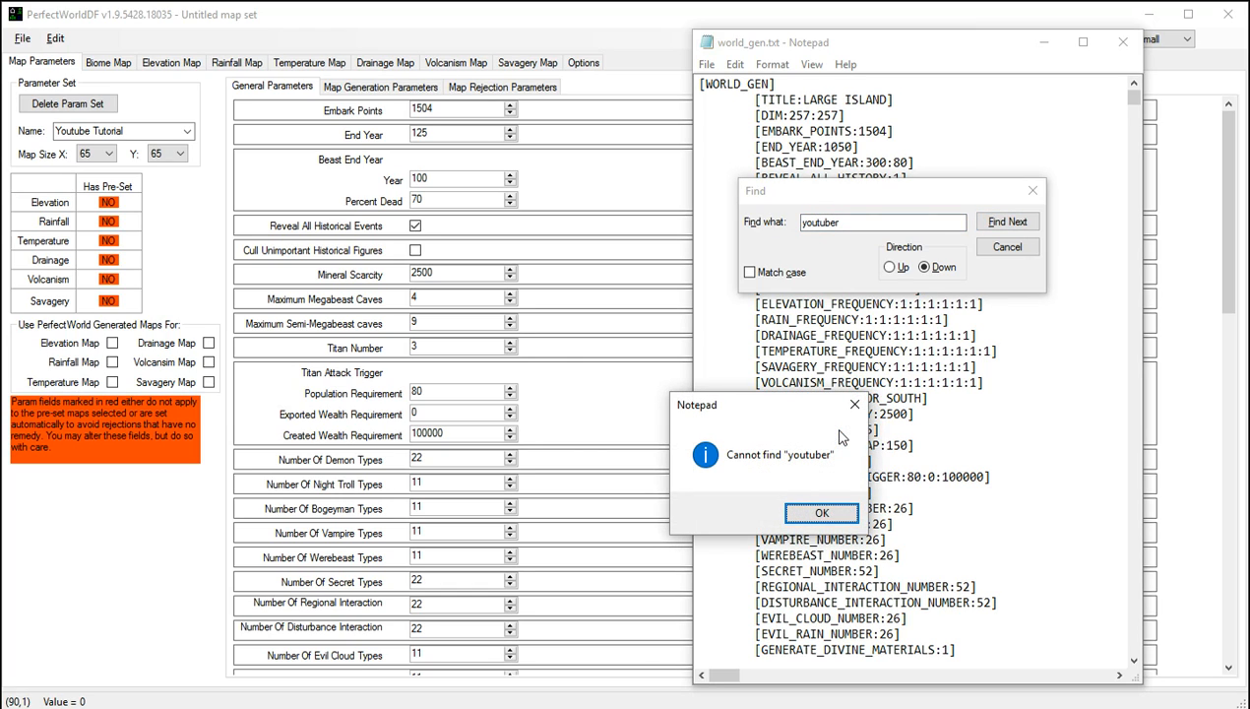
{"action": "key", "text": "Return"}
{"action": "key", "text": "BackSpace"}
{"action": "key", "text": "Return"}
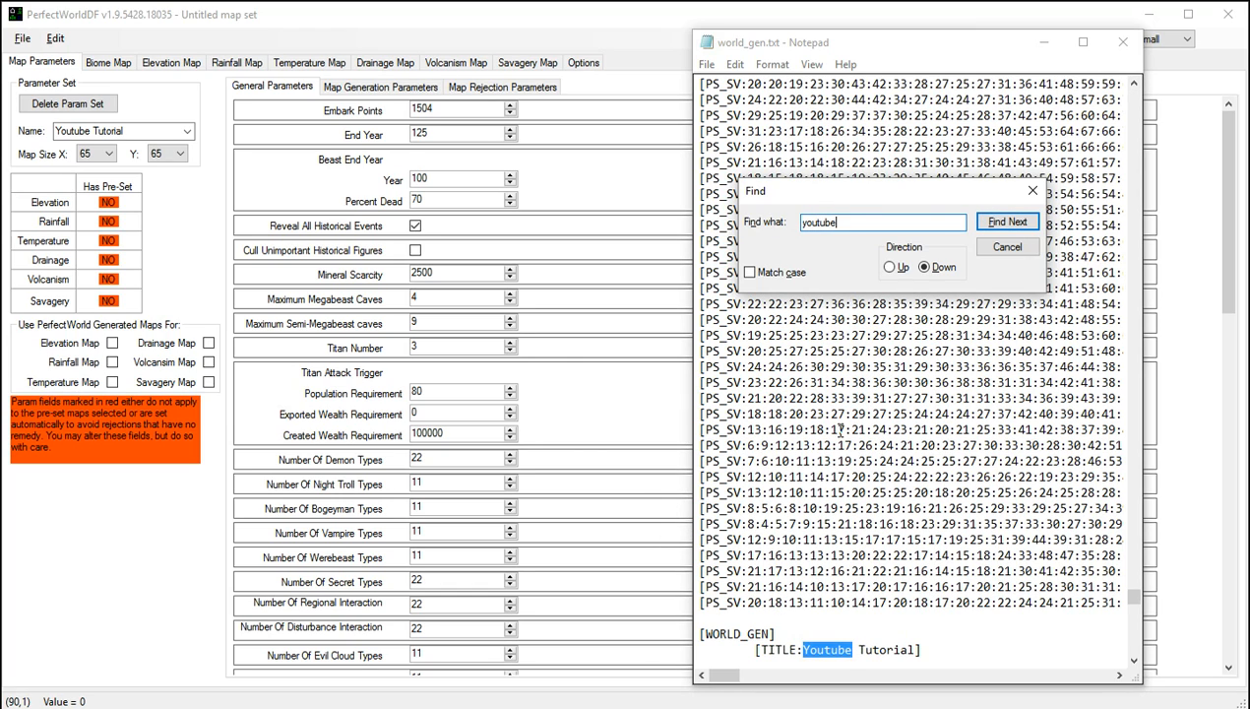
{"action": "key", "text": "Escape"}
- Bring the Youtube Tutorial entry fully into view and highlight its DIM line to compare it with the map size
{"action": "scroll", "coordinate": [885, 413], "scroll_direction": "down", "scroll_amount": 10}
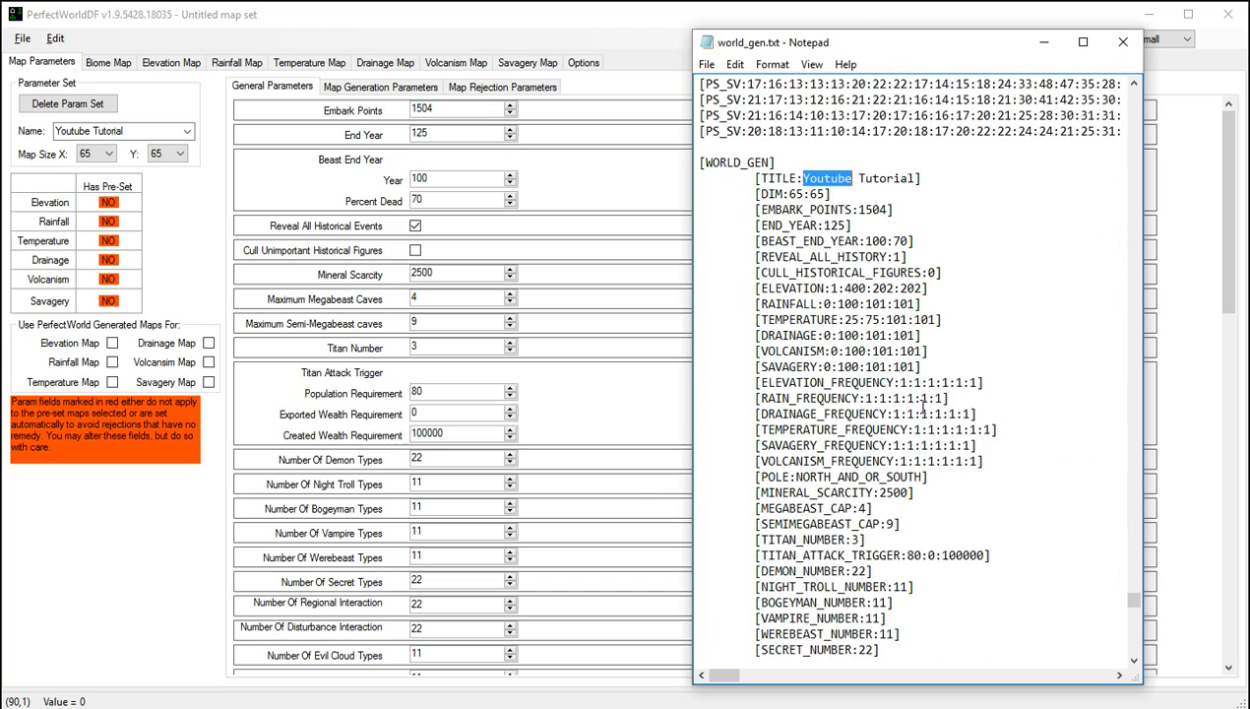
{"action": "scroll", "coordinate": [923, 404], "scroll_direction": "down", "scroll_amount": 2}
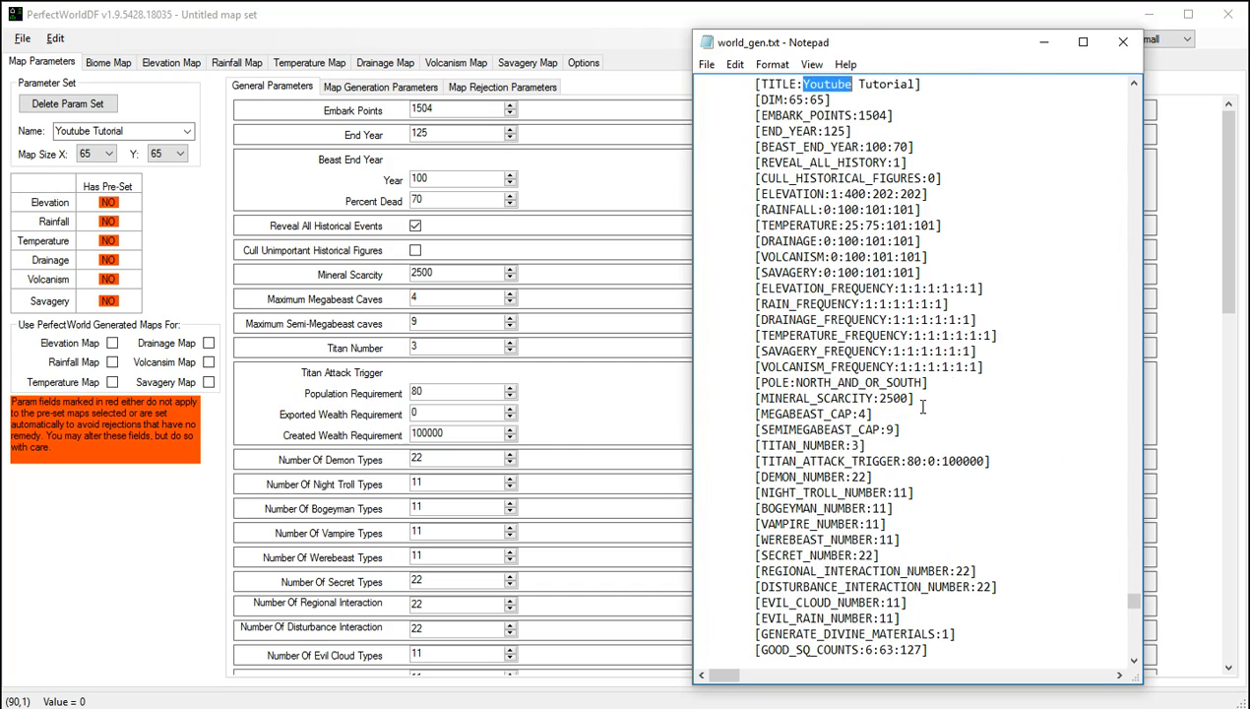
{"action": "left_click", "coordinate": [1131, 84]}
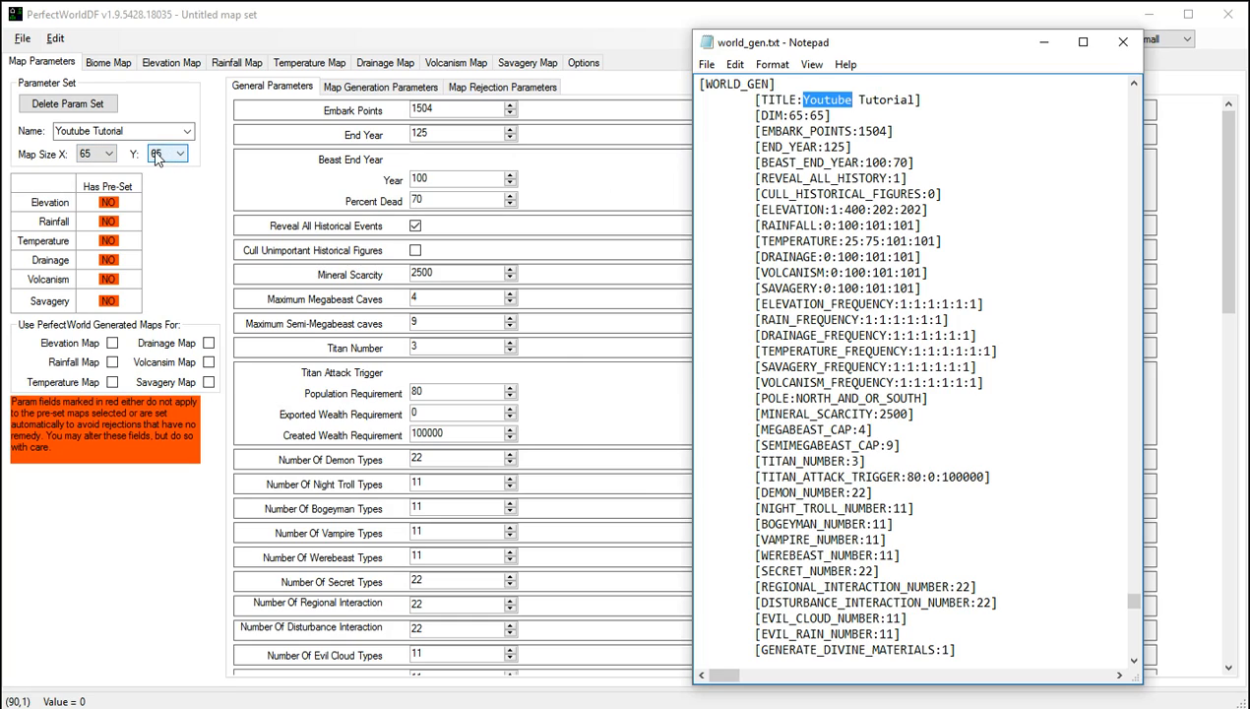
{"action": "left_click_drag", "start_coordinate": [759, 115], "coordinate": [832, 116]}
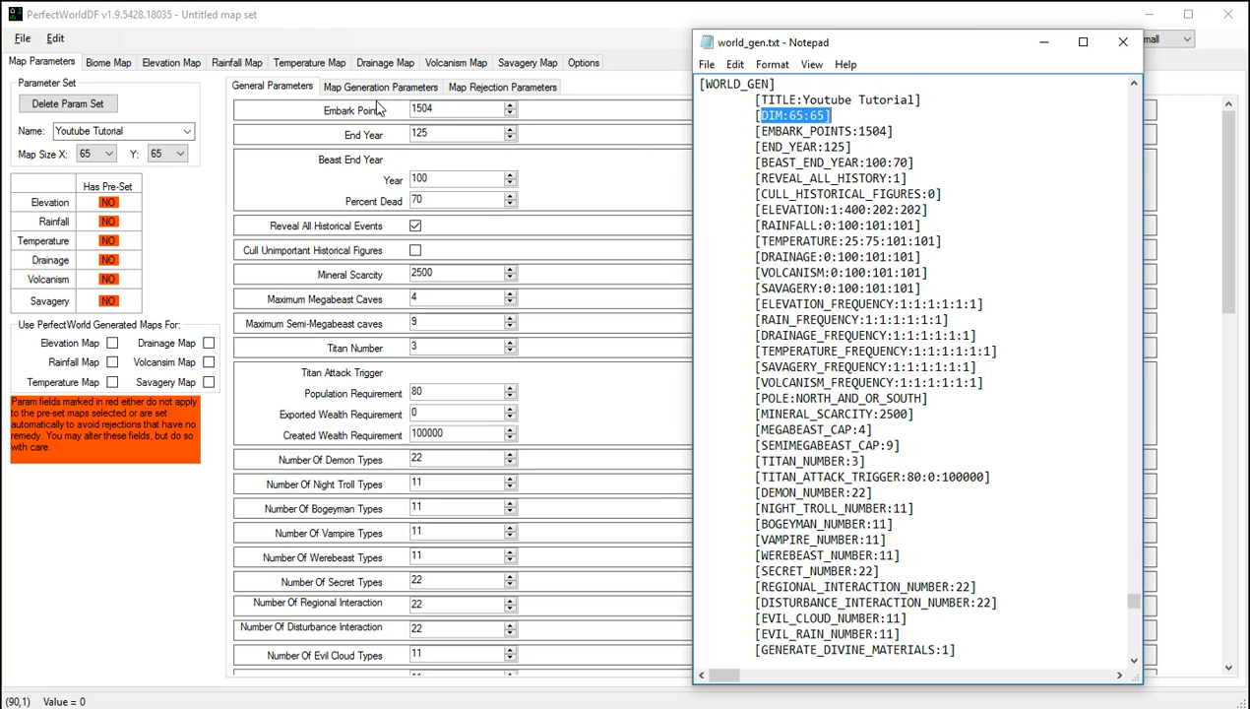
- Set the Number Of Evil Cloud Types to 71 in PerfectWorld's general parameters
{"action": "left_click", "coordinate": [426, 108]}
{"action": "scroll", "coordinate": [427, 108], "scroll_direction": "down", "scroll_amount": 5}
{"action": "left_click", "coordinate": [448, 187]}
{"action": "key", "text": "BackSpace"}
{"action": "key", "text": "BackSpace"}
{"action": "type", "text": "71"}
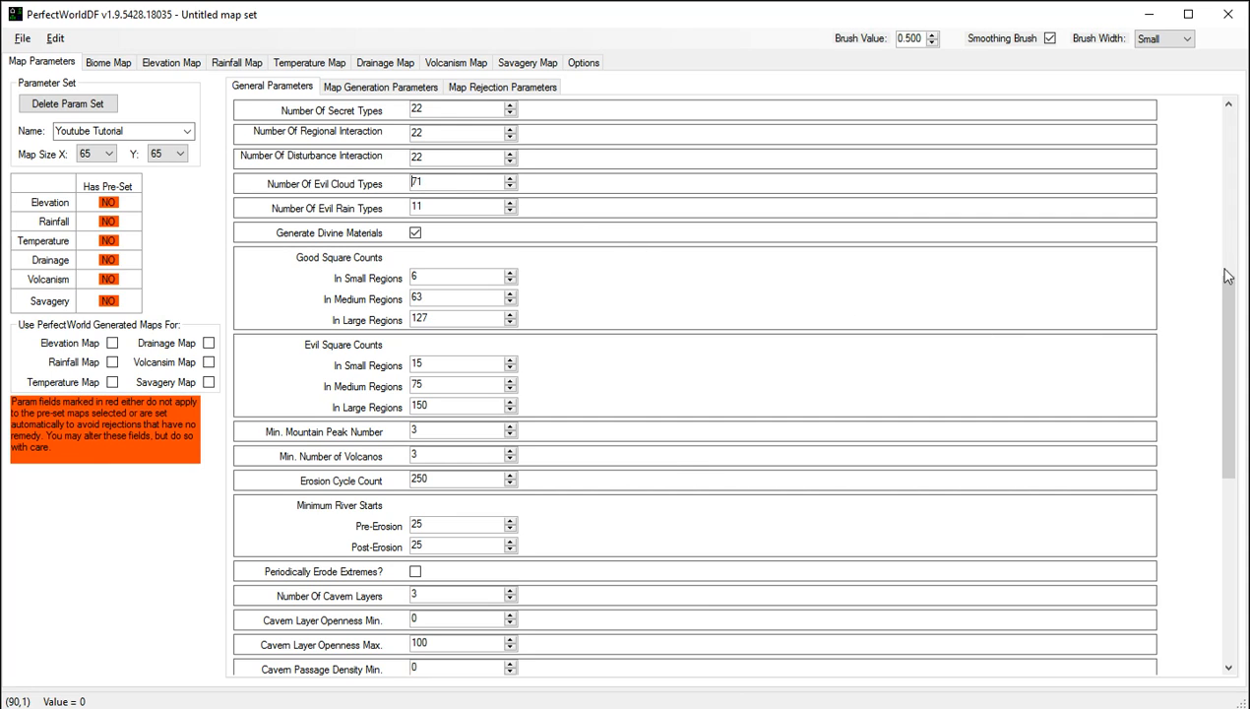
- Compare the Embark Points and End Year parameters with their matching lines in world_gen.txt
{"action": "left_click_drag", "start_coordinate": [1223, 299], "coordinate": [1224, 131]}
{"action": "left_click", "coordinate": [445, 105]}
{"action": "double_click", "coordinate": [445, 105]}
{"action": "key", "text": "alt+Tab"}
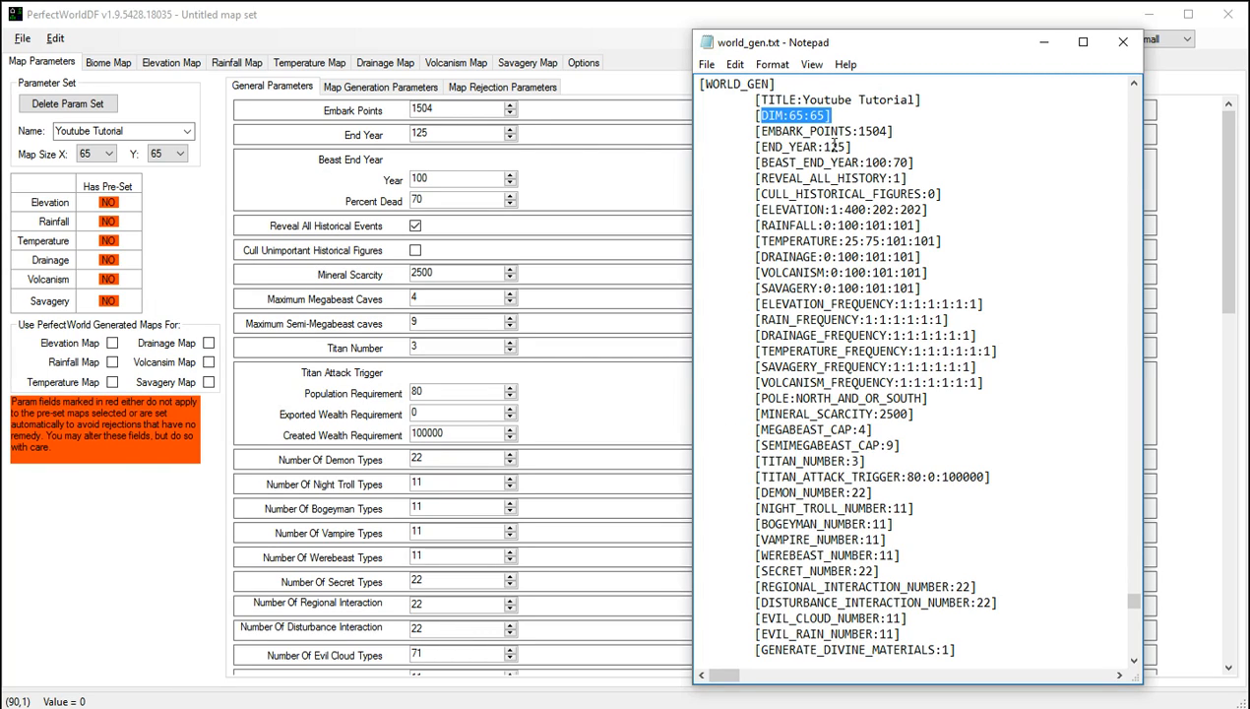
{"action": "left_click", "coordinate": [429, 132]}
{"action": "double_click", "coordinate": [429, 132]}
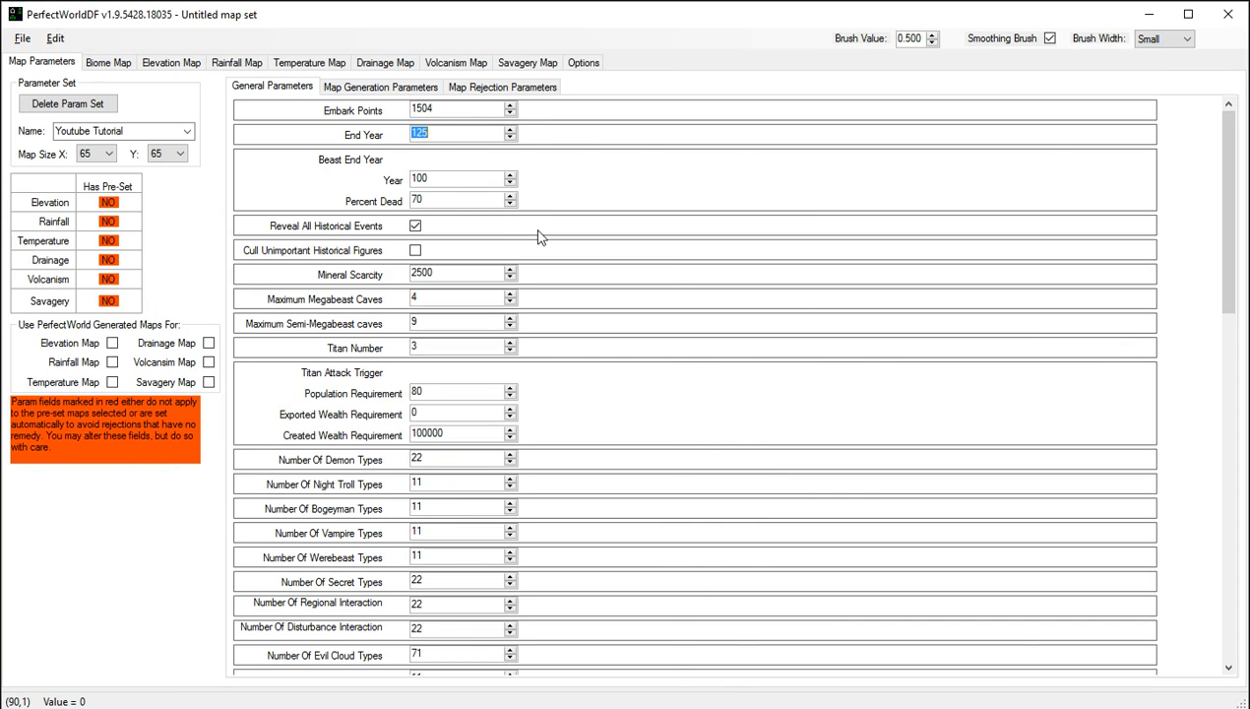
{"action": "key", "text": "alt+Tab"}
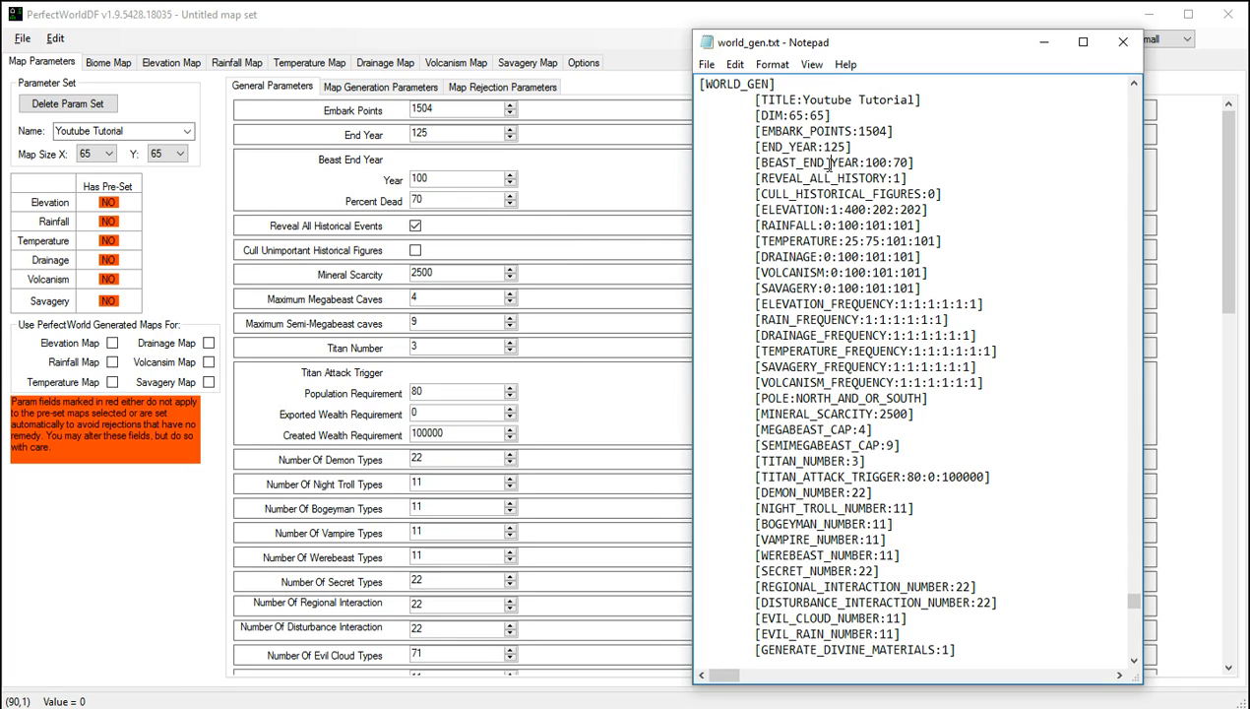
- Highlight the BEAST_END_YEAR line in world_gen.txt and compare it with the Beast End Year's Year and Percent Dead fields
{"action": "double_click", "coordinate": [823, 163]}
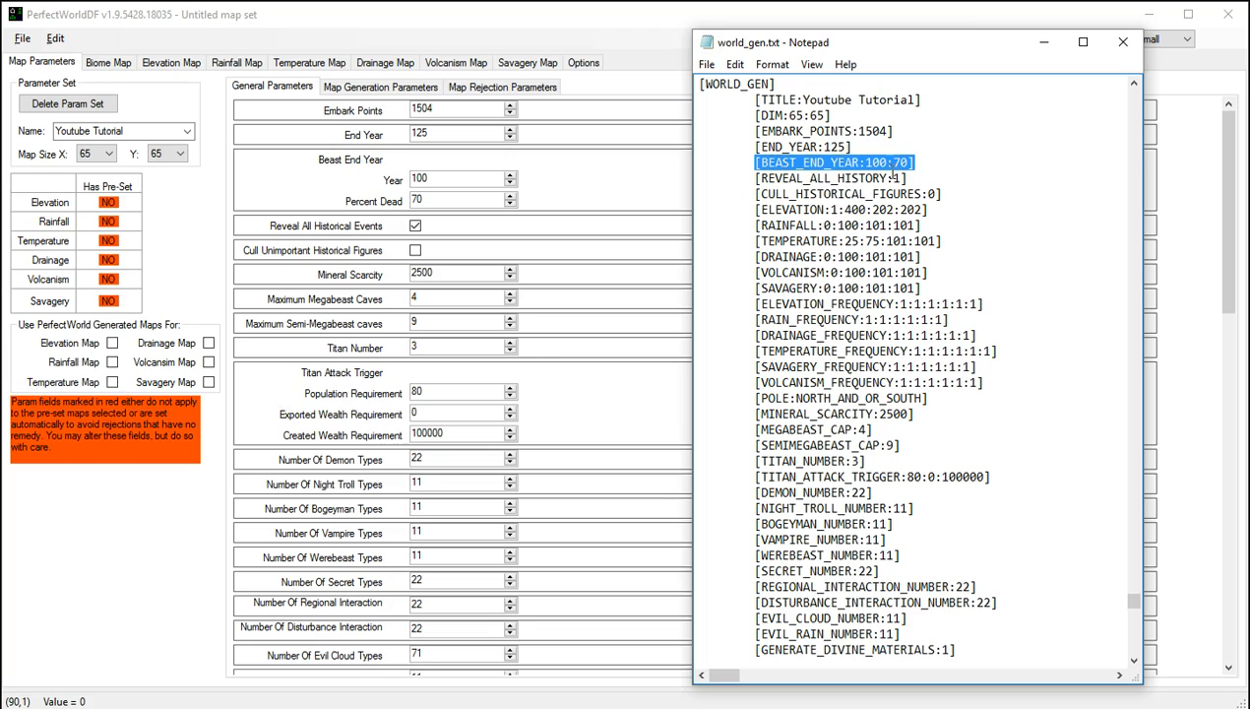
{"action": "left_click", "coordinate": [539, 182]}
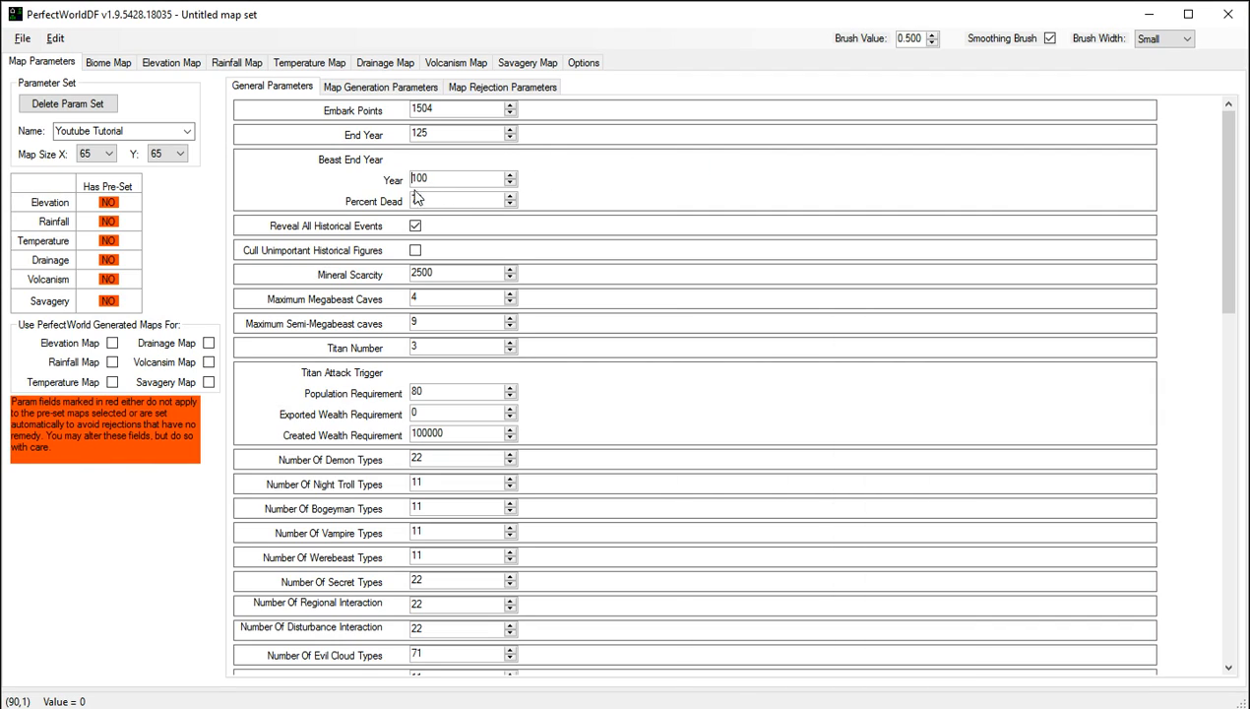
{"action": "double_click", "coordinate": [432, 177]}
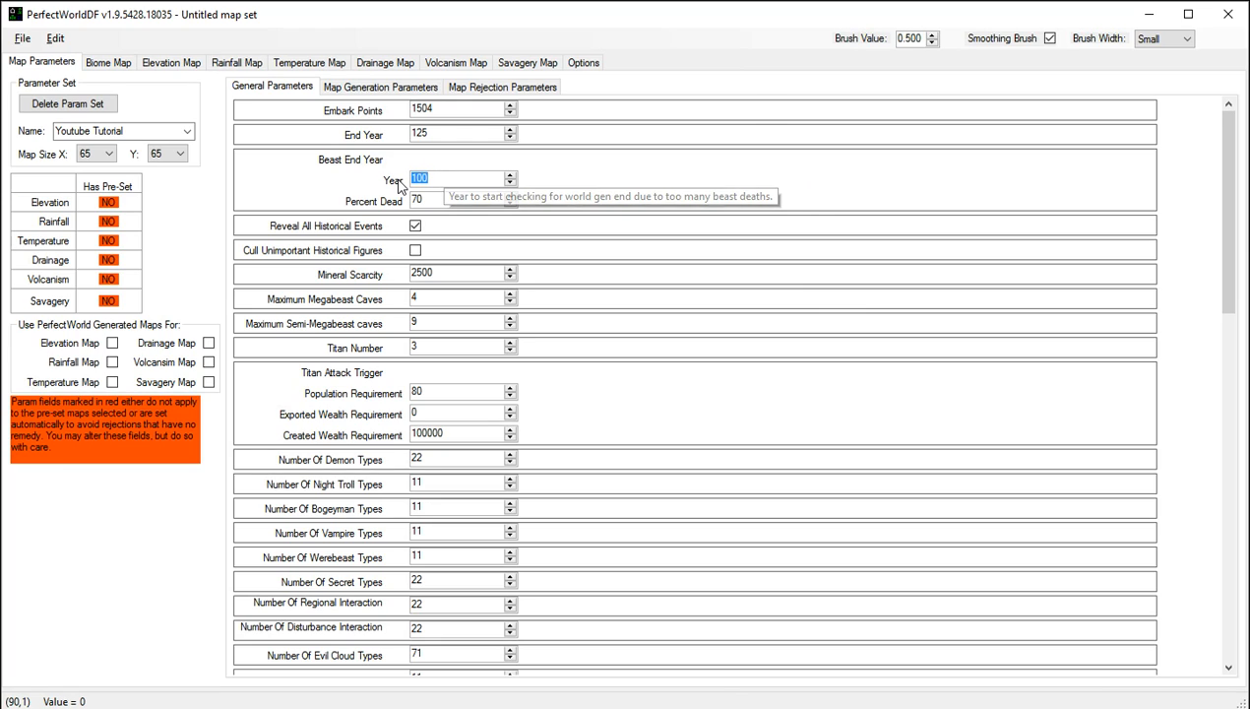
{"action": "left_click", "coordinate": [434, 197]}
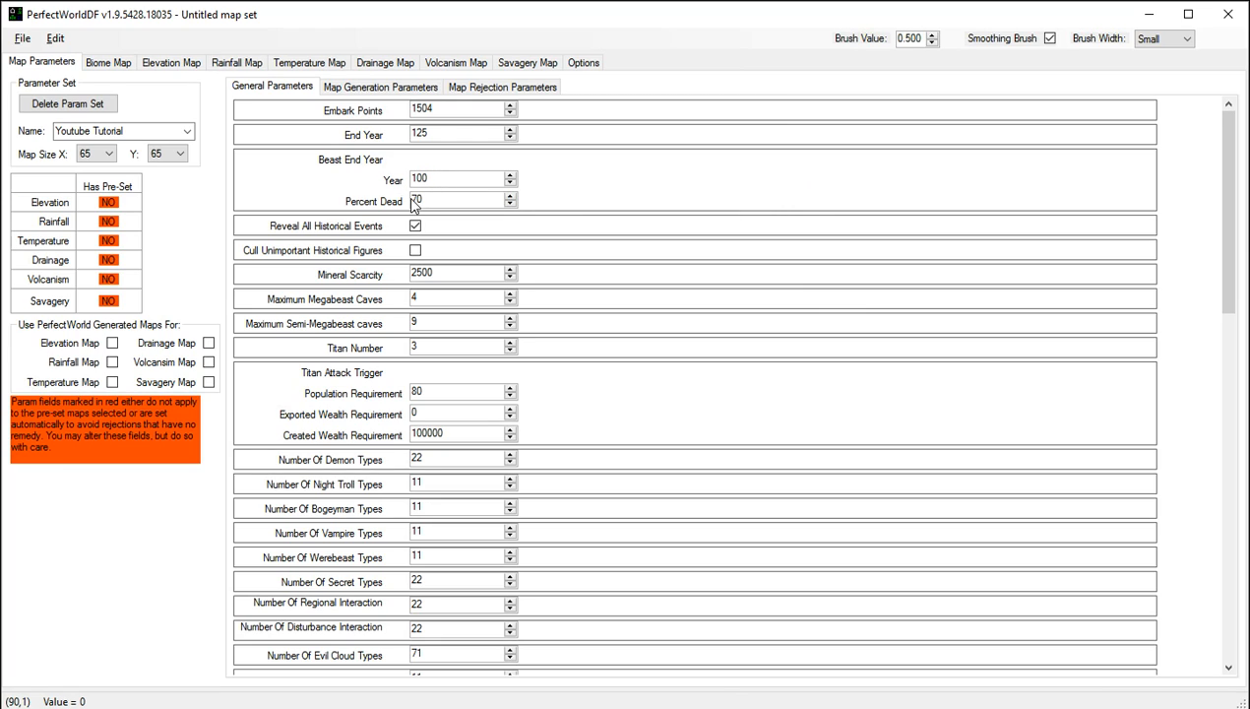
{"action": "mouse_move", "coordinate": [428, 178]}
{"action": "mouse_move", "coordinate": [426, 200]}
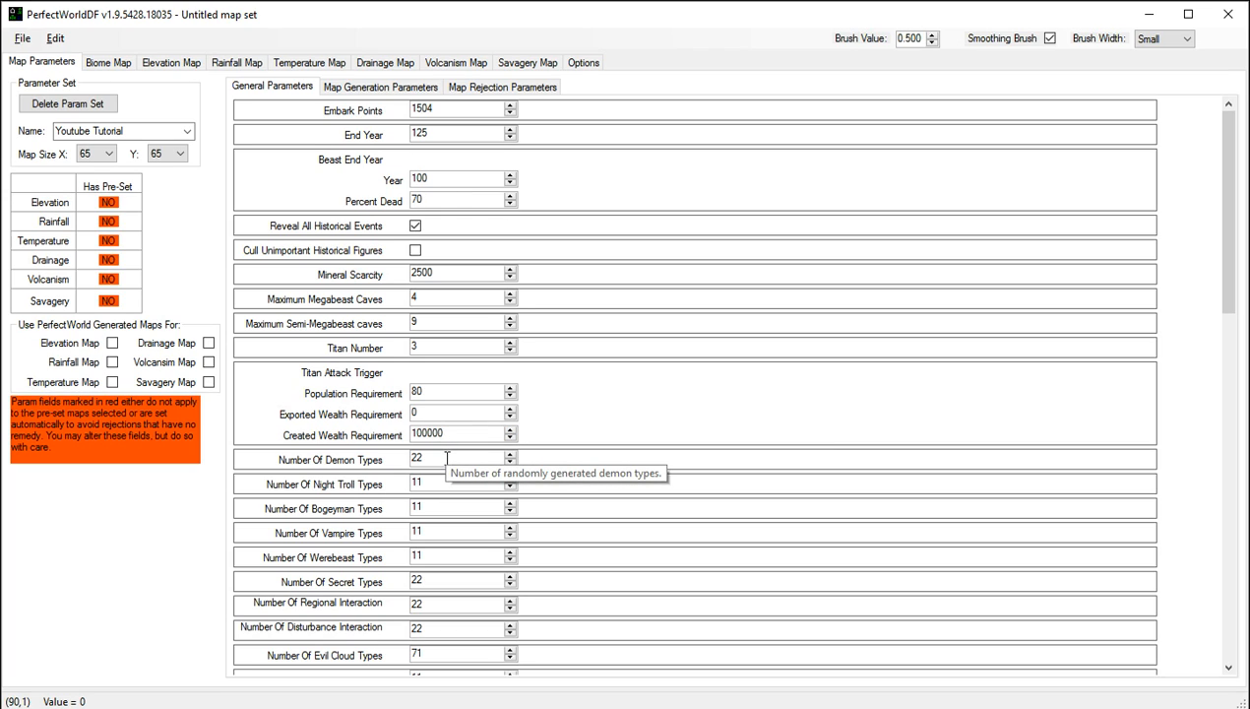
- Switch to world_gen.txt and highlight the weight values in the Youtube Tutorial entry's ELEVATION_FREQUENCY line
{"action": "scroll", "coordinate": [630, 430], "scroll_direction": "down", "scroll_amount": 5}
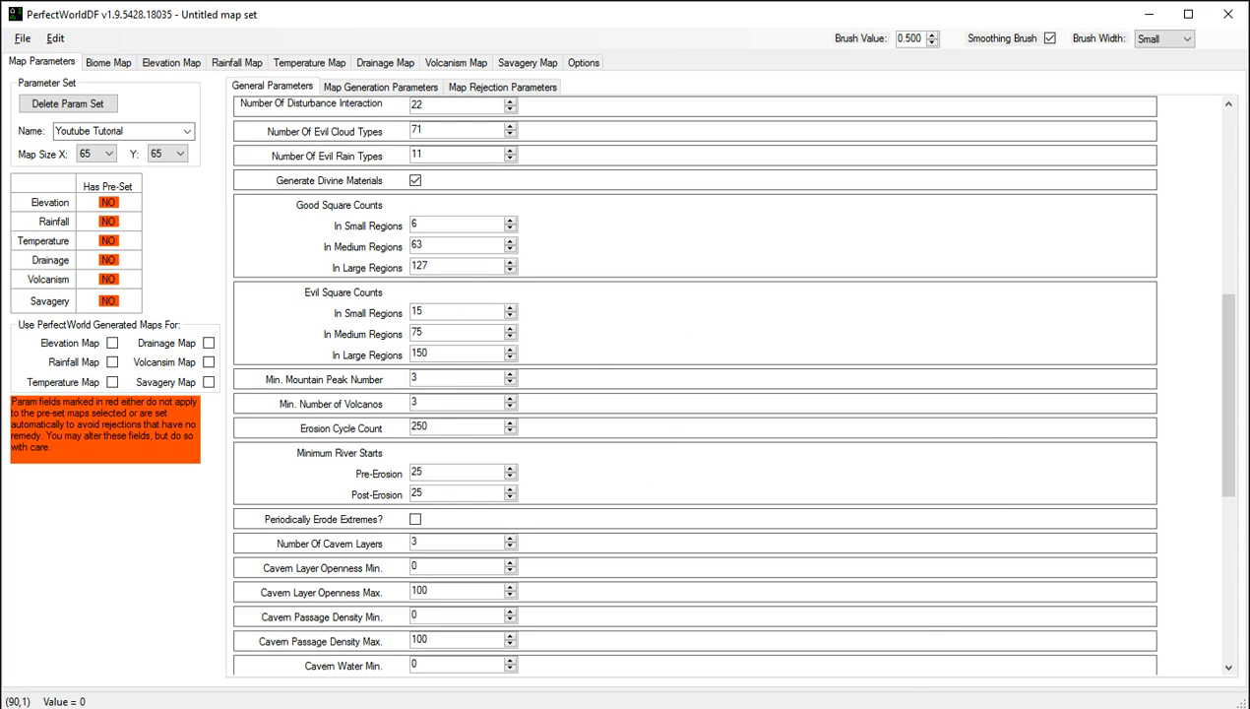
{"action": "key", "text": "alt+Tab"}
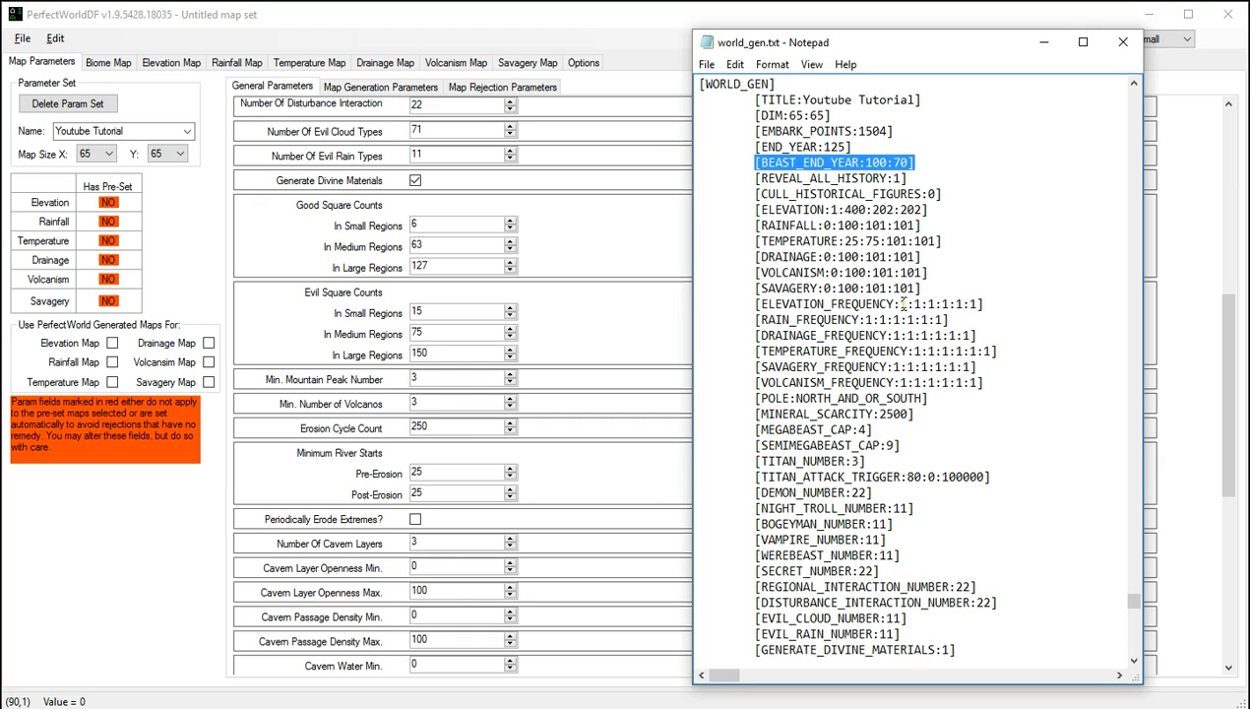
{"action": "left_click", "coordinate": [899, 303]}
{"action": "left_click_drag", "start_coordinate": [899, 303], "coordinate": [974, 305]}
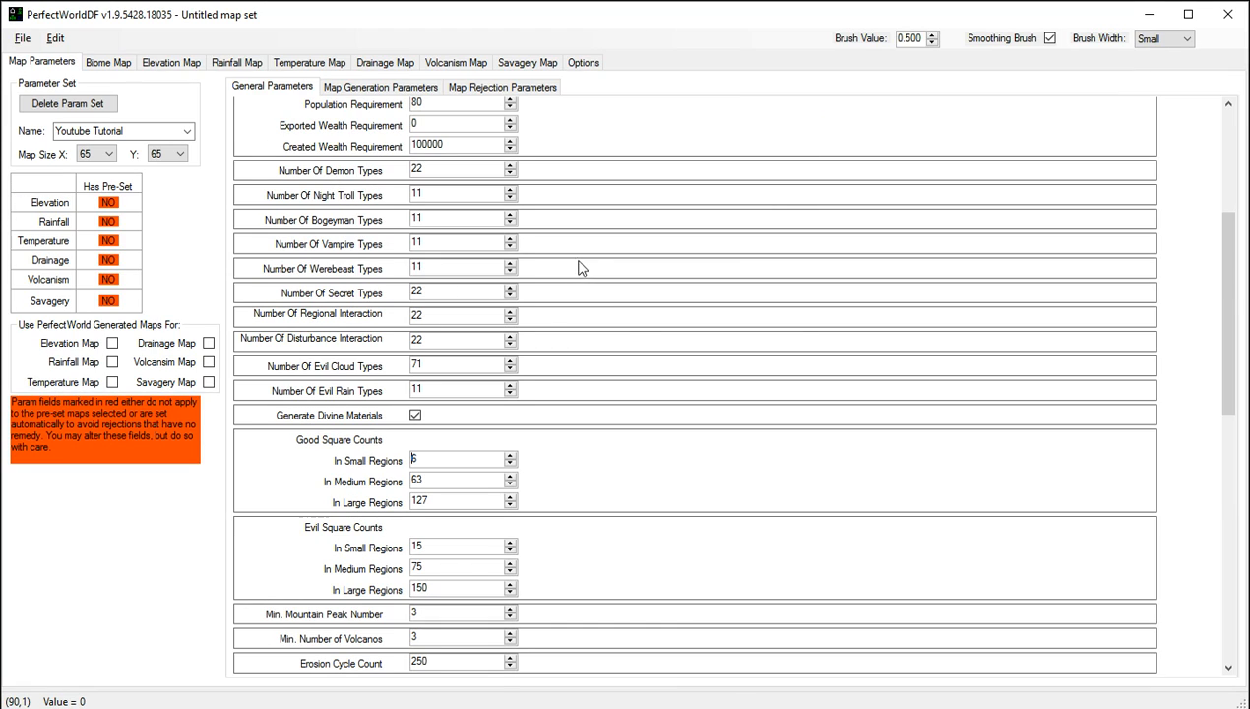
- Review the remaining general parameters in PerfectWorld, from the creature type counts to Site Cap
{"action": "left_click", "coordinate": [578, 266]}
{"action": "scroll", "coordinate": [636, 396], "scroll_direction": "down", "scroll_amount": 5}
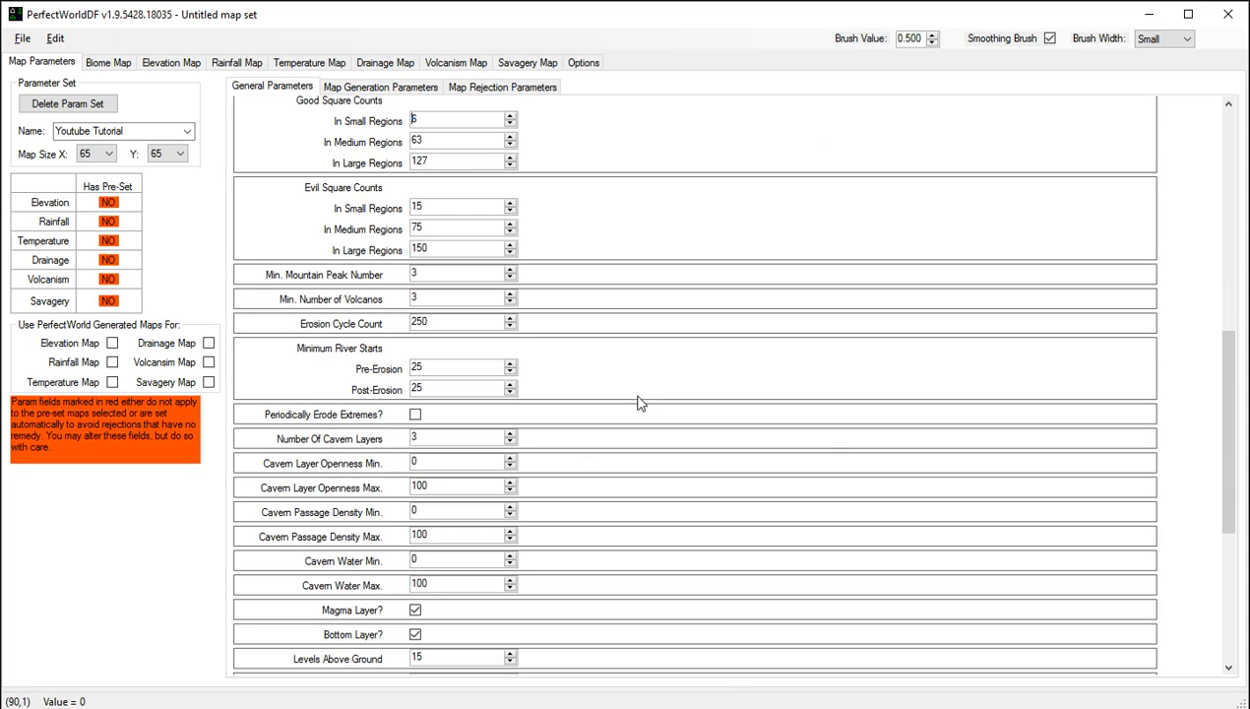
{"action": "scroll", "coordinate": [638, 403], "scroll_direction": "down", "scroll_amount": 5}
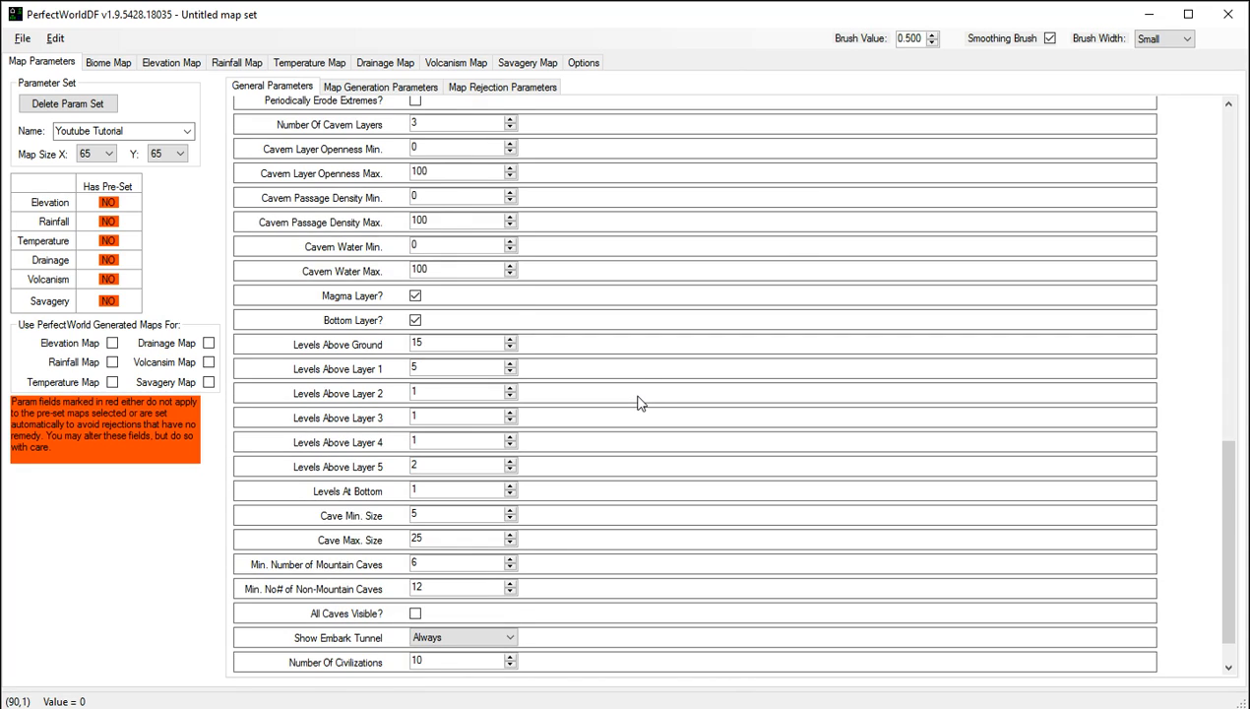
{"action": "scroll", "coordinate": [637, 403], "scroll_direction": "down", "scroll_amount": 1}
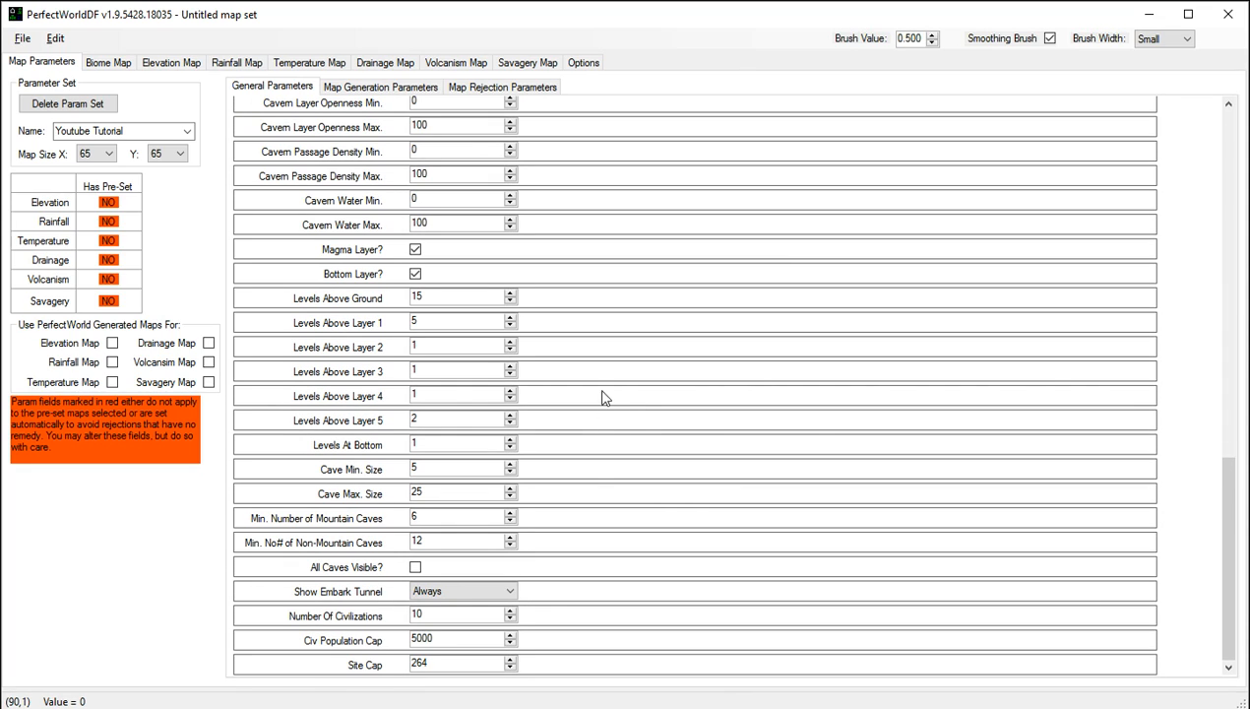
{"action": "scroll", "coordinate": [602, 393], "scroll_direction": "up", "scroll_amount": 10}
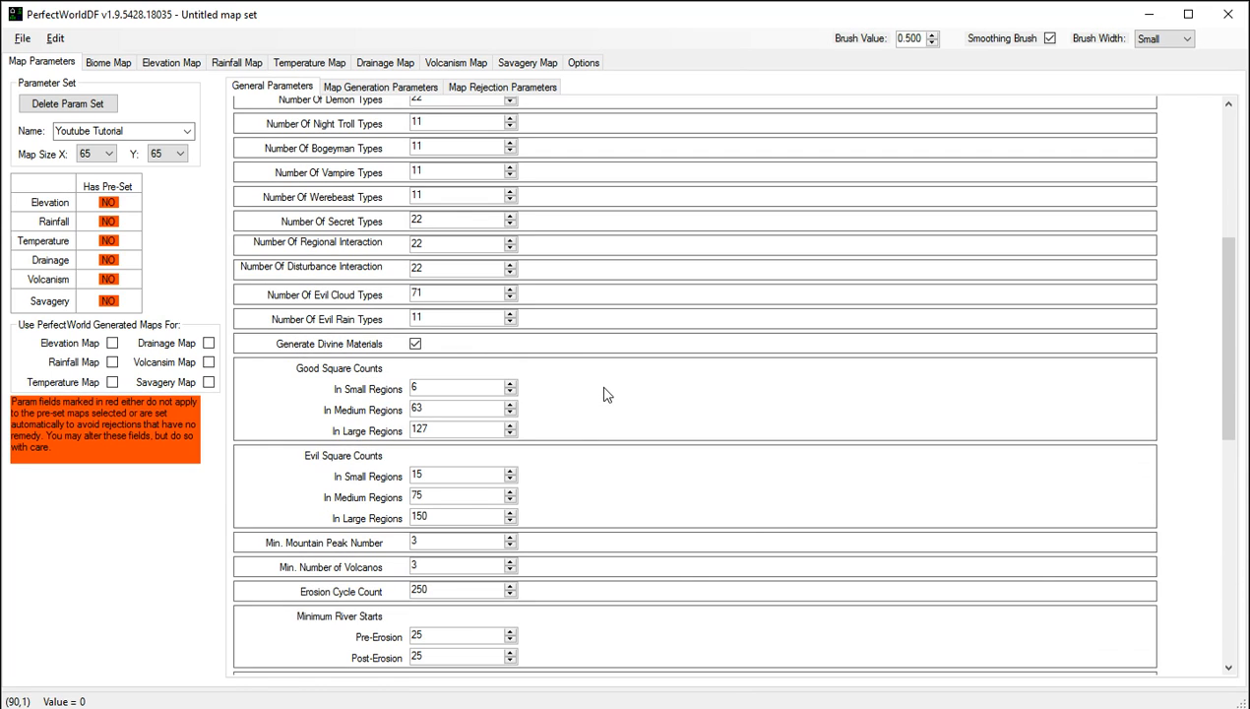
- Examine the map generation parameters down to the elevation mesh size and weighted range settings
{"action": "left_click", "coordinate": [380, 87]}
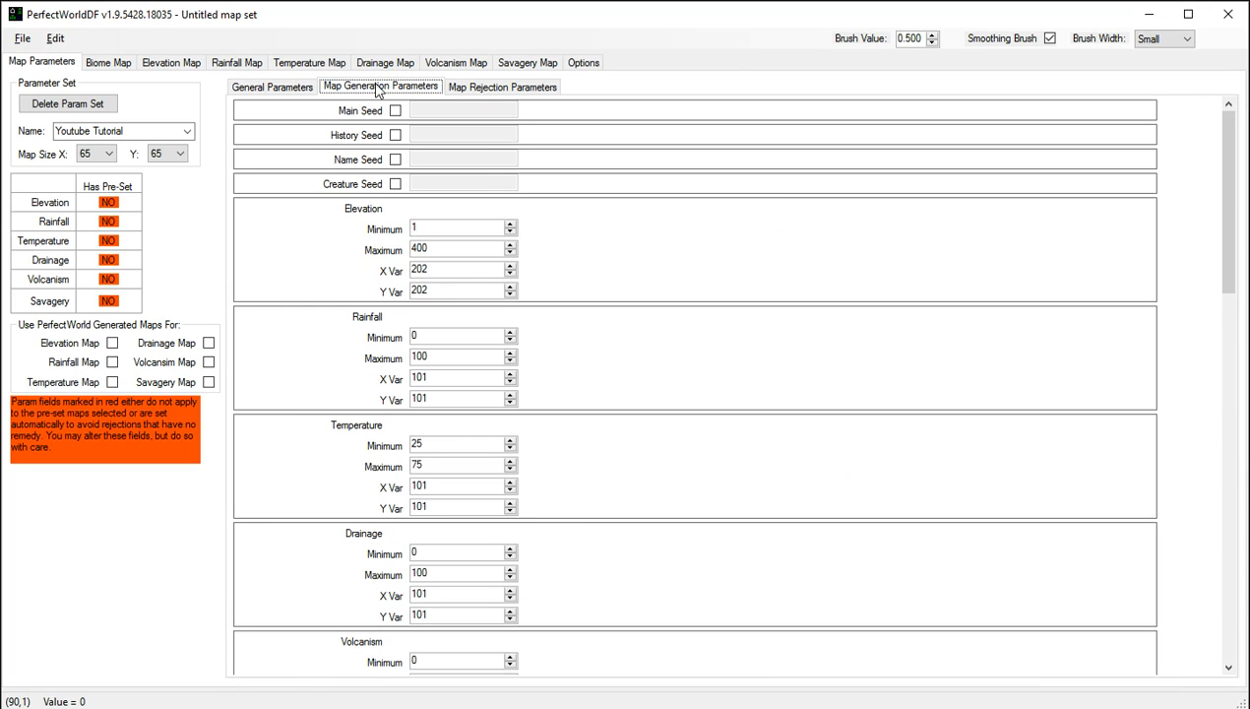
{"action": "scroll", "coordinate": [591, 433], "scroll_direction": "down", "scroll_amount": 3}
{"action": "scroll", "coordinate": [594, 440], "scroll_direction": "down", "scroll_amount": 3}
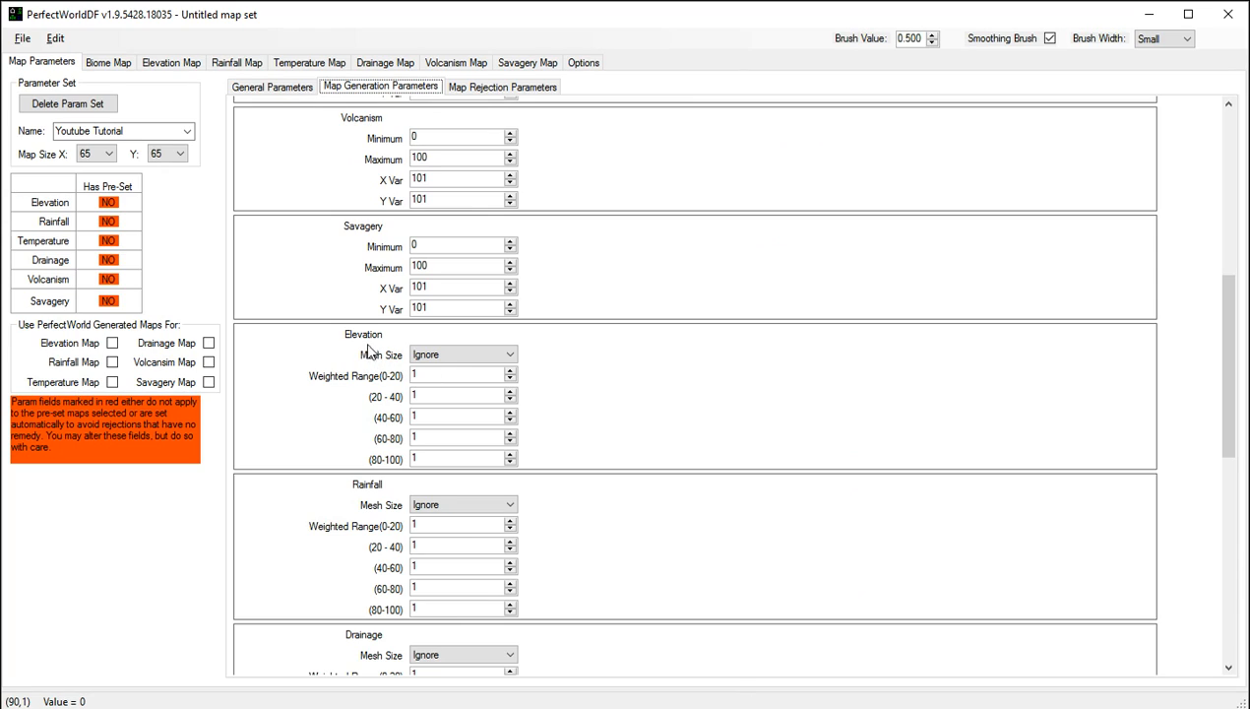
{"action": "left_click", "coordinate": [435, 356]}
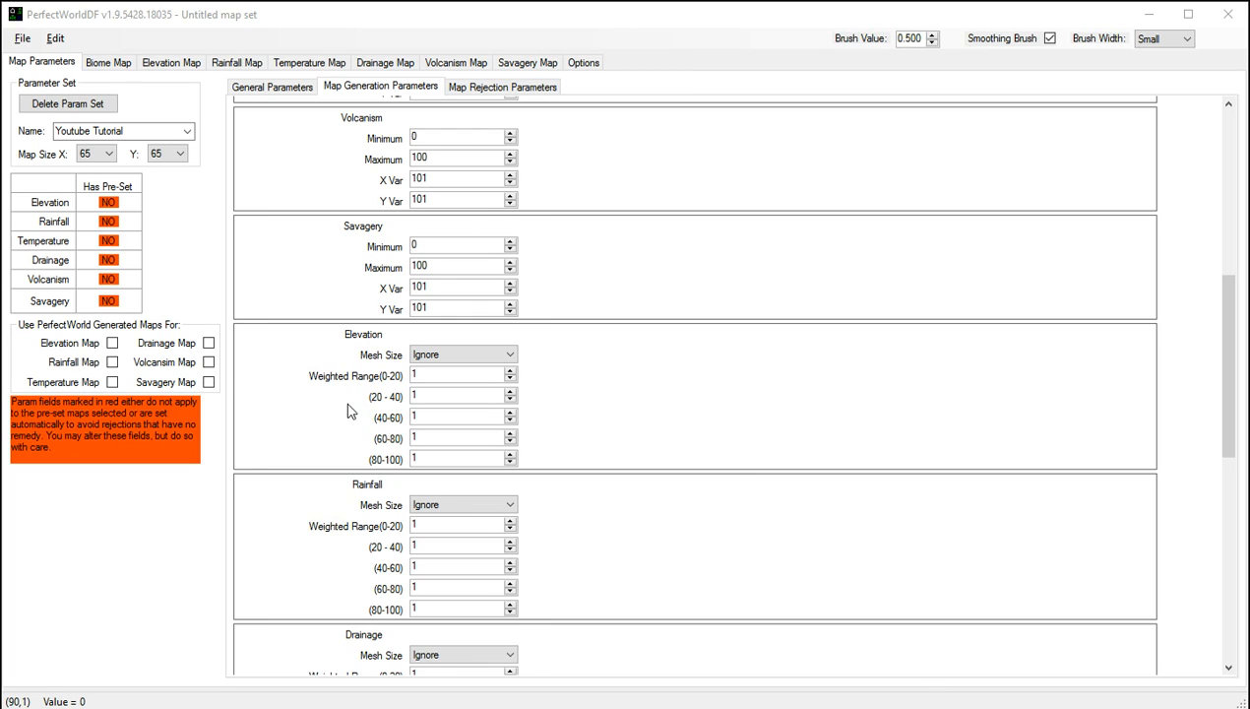
- Switch to the Chrome browser and open the Dwarf Fortress Wiki page "DF2014:Advanced world generation"
{"action": "left_click", "coordinate": [178, 707]}
{"action": "left_click", "coordinate": [463, 381]}
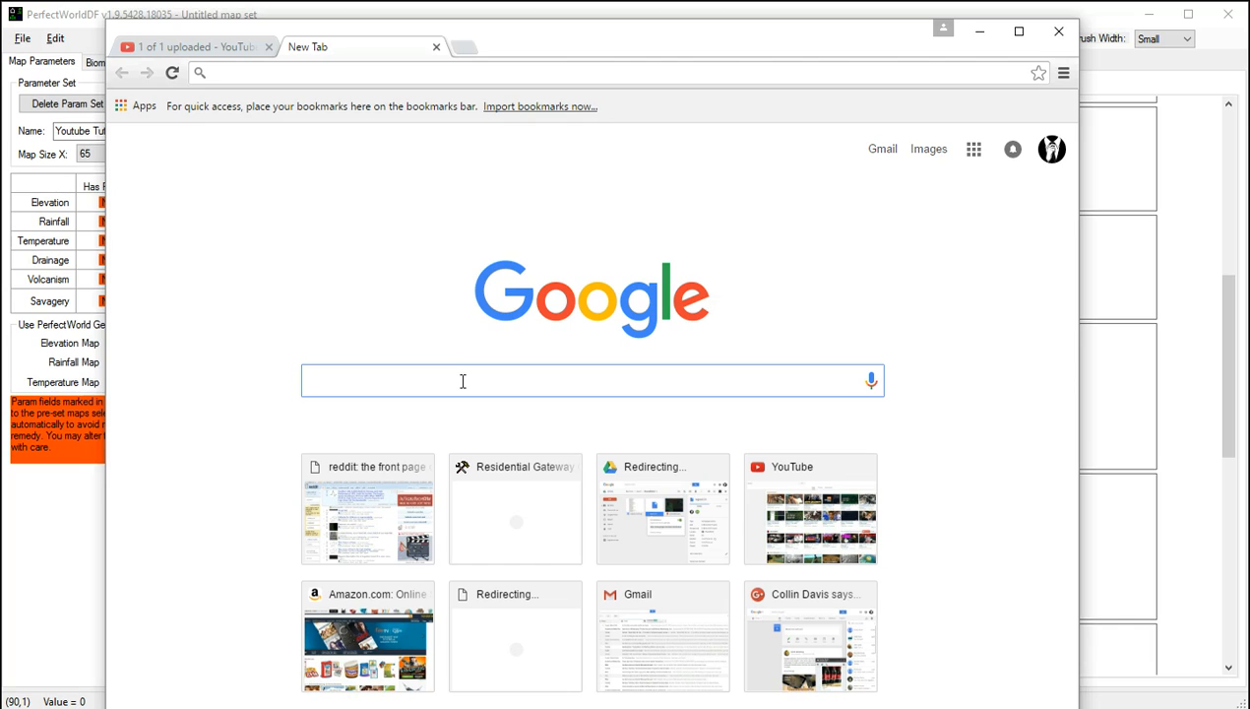
{"action": "left_click", "coordinate": [374, 71]}
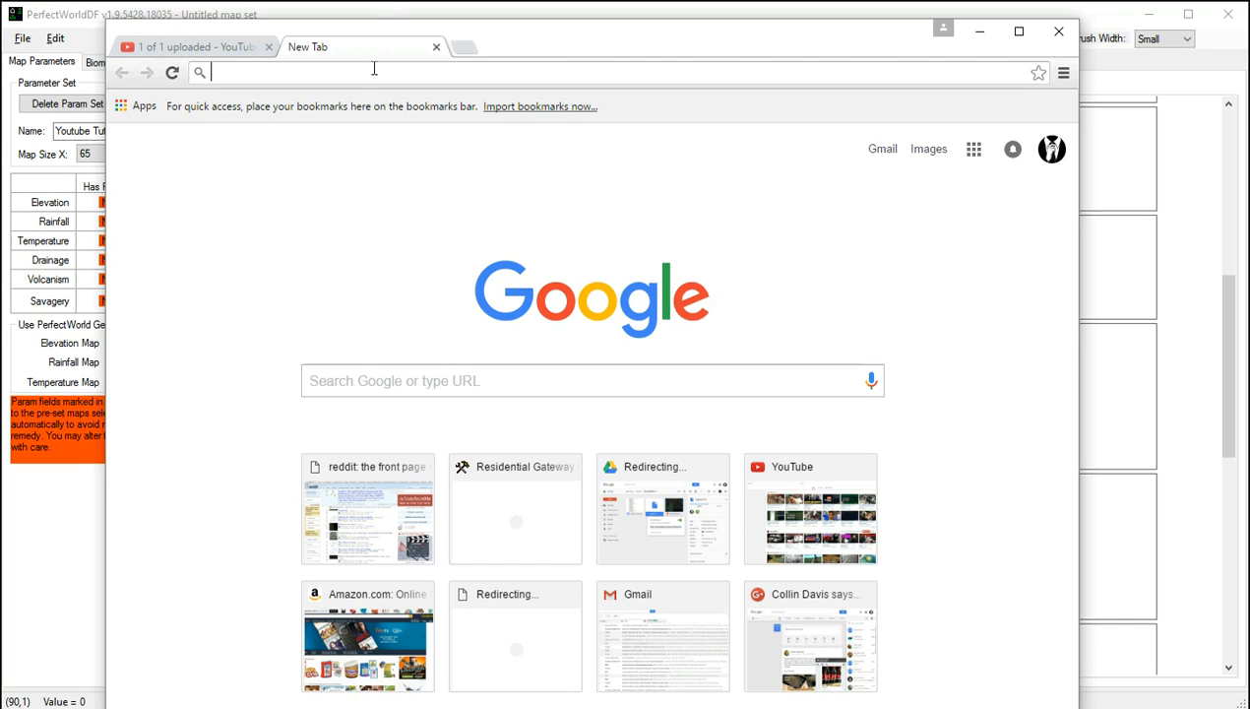
{"action": "type", "text": "dwarf"}
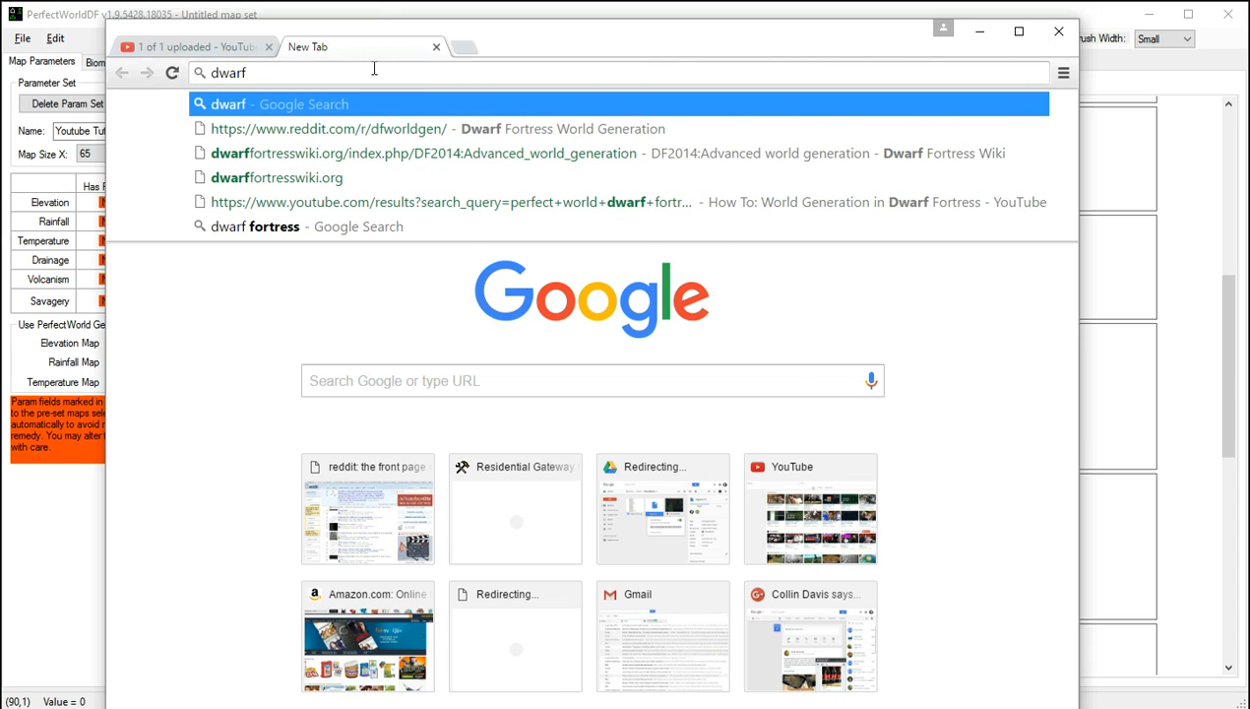
{"action": "key", "text": "Down"}
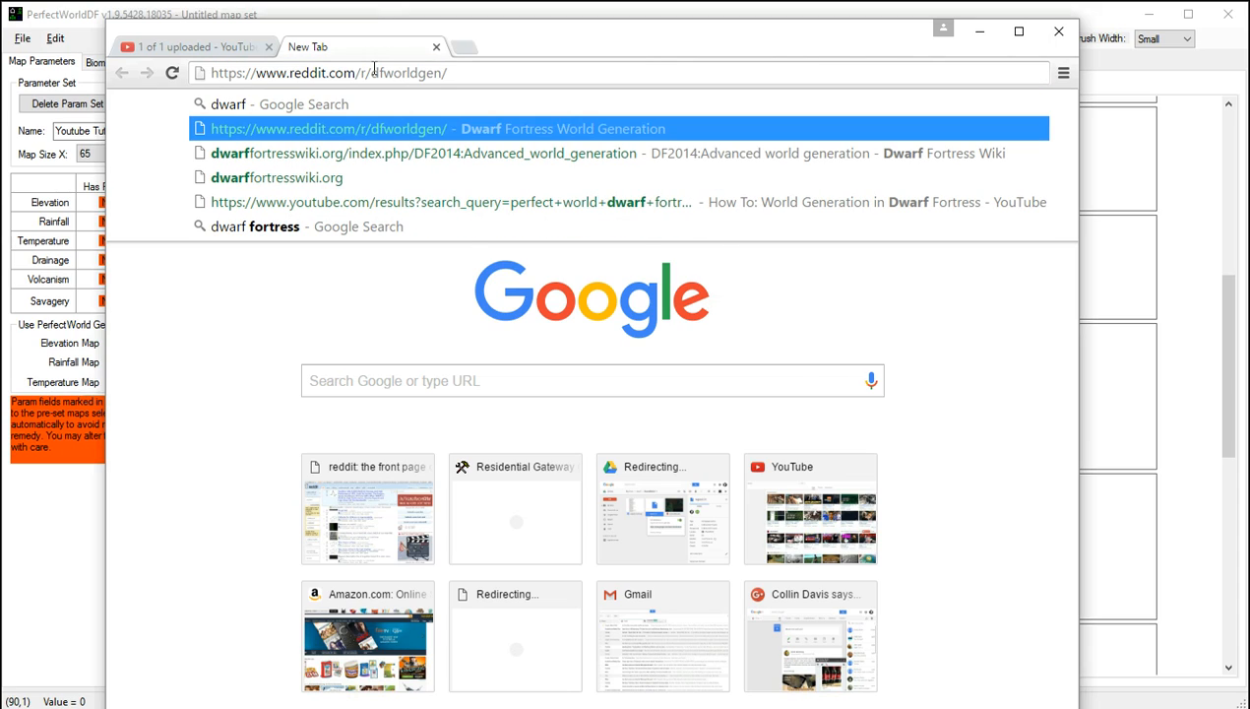
{"action": "key", "text": "Down"}
{"action": "key", "text": "Return"}
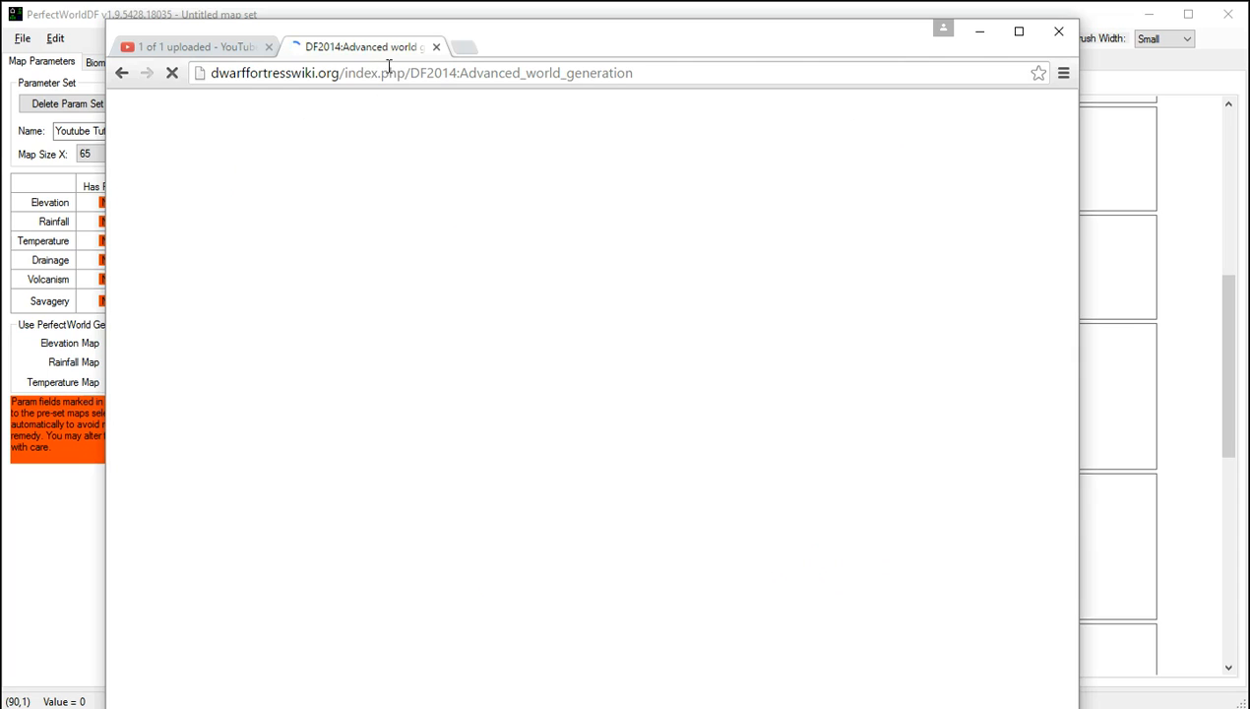
- Find "mesh" on the wiki page, go to the Mesh Size section, and read the mesh size and weighted range explanations
{"action": "key", "text": "ctrl+f"}
{"action": "type", "text": "mesh"}
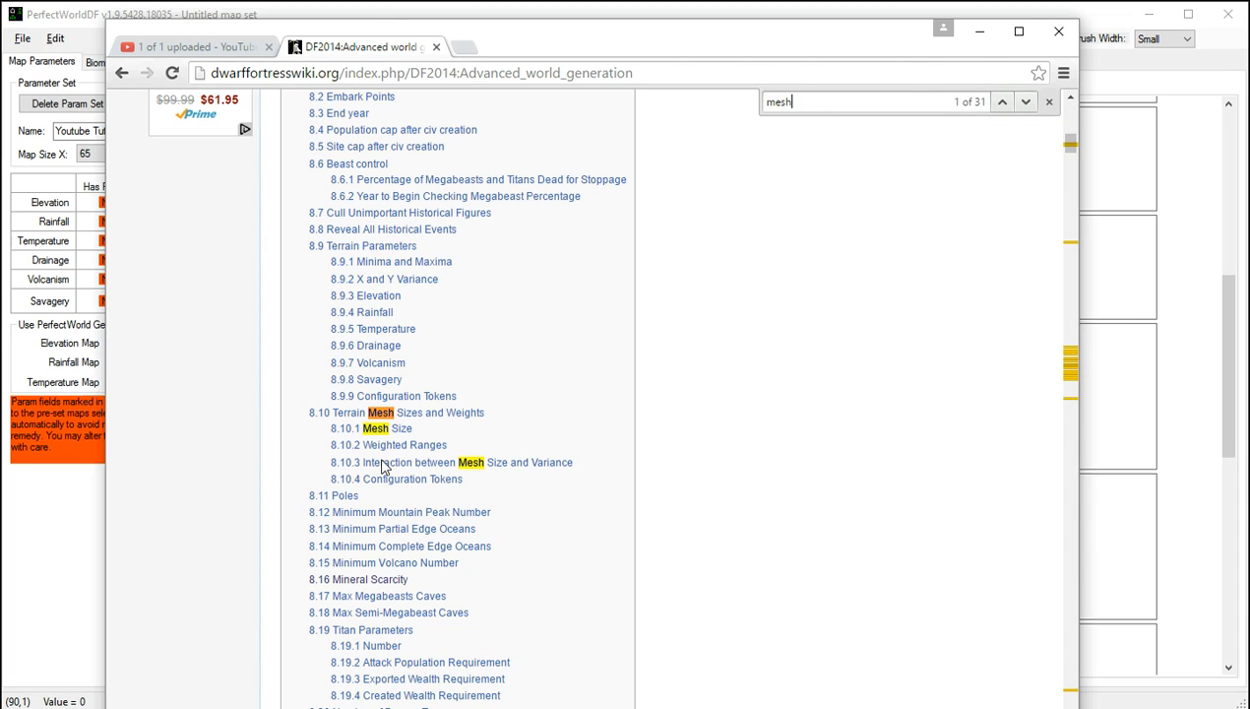
{"action": "left_click", "coordinate": [397, 427]}
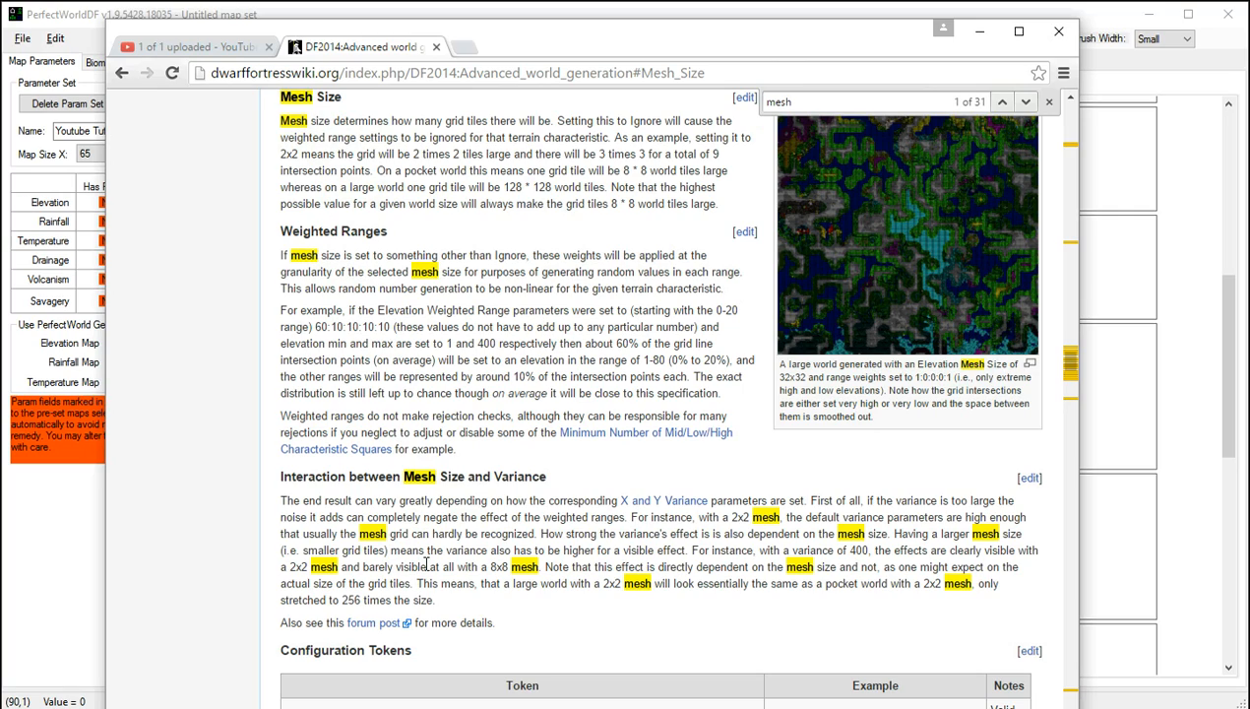
{"action": "scroll", "coordinate": [427, 563], "scroll_direction": "up", "scroll_amount": 3}
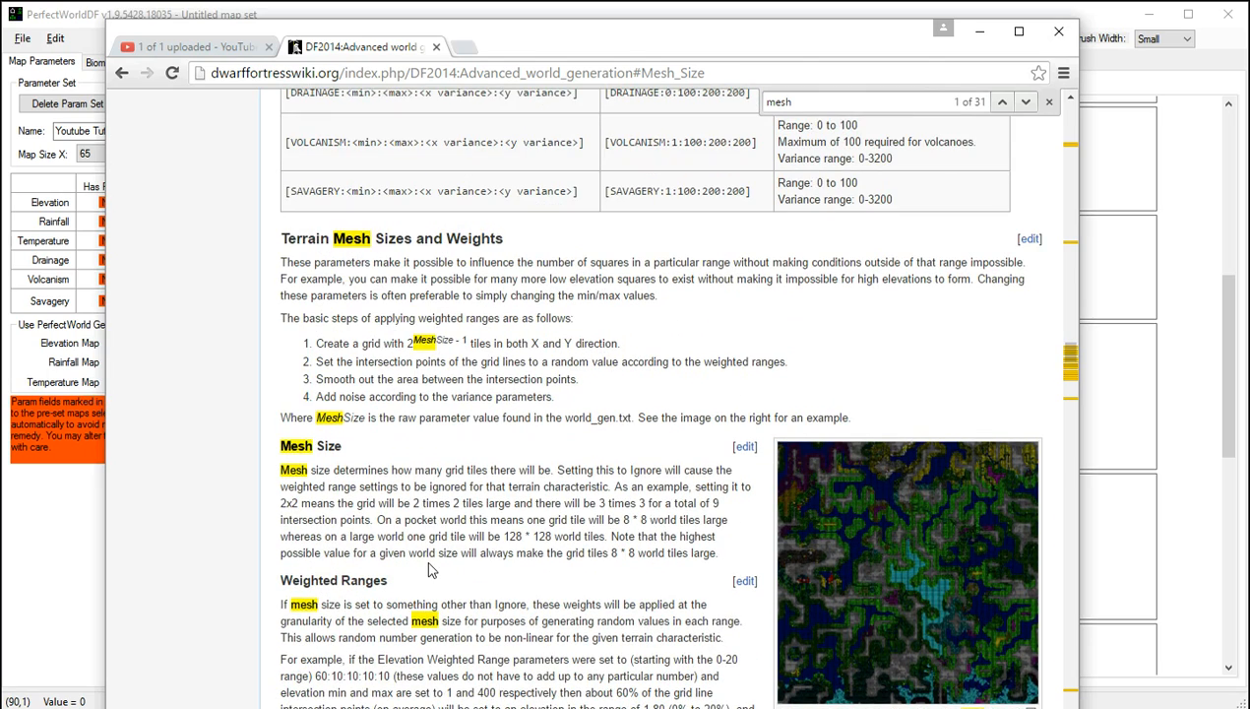
{"action": "scroll", "coordinate": [428, 569], "scroll_direction": "down", "scroll_amount": 1}
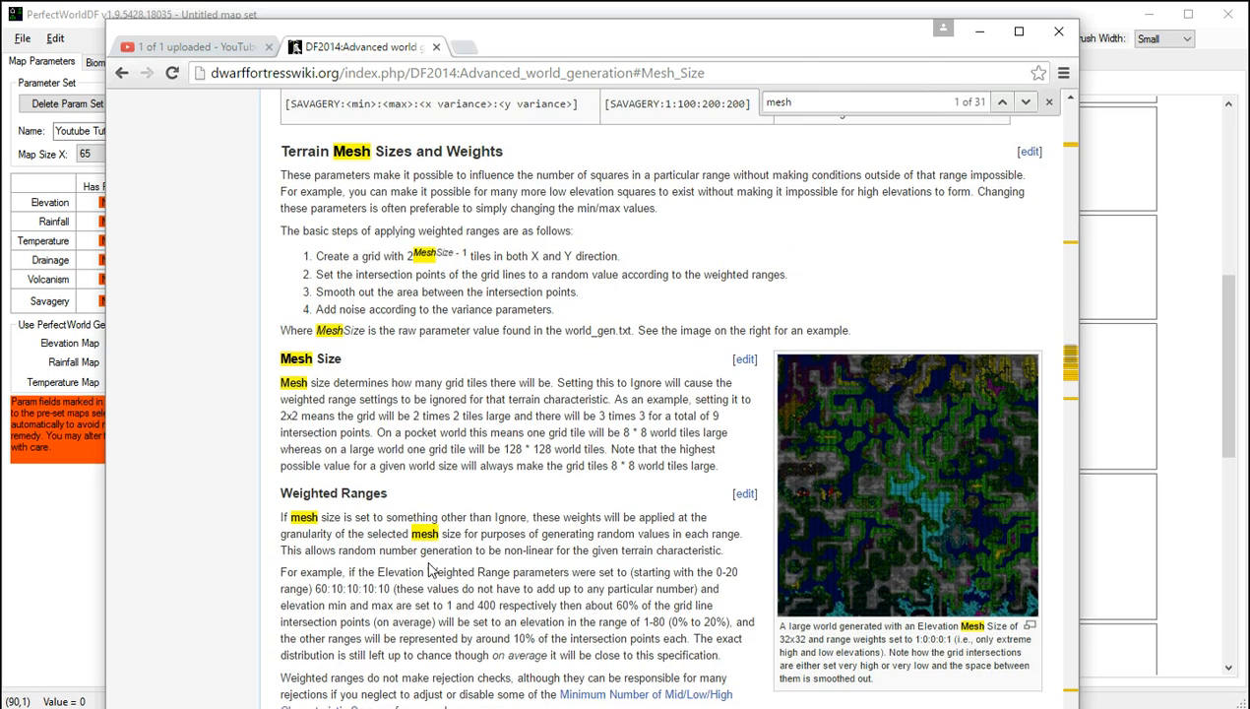
{"action": "scroll", "coordinate": [429, 569], "scroll_direction": "down", "scroll_amount": 1}
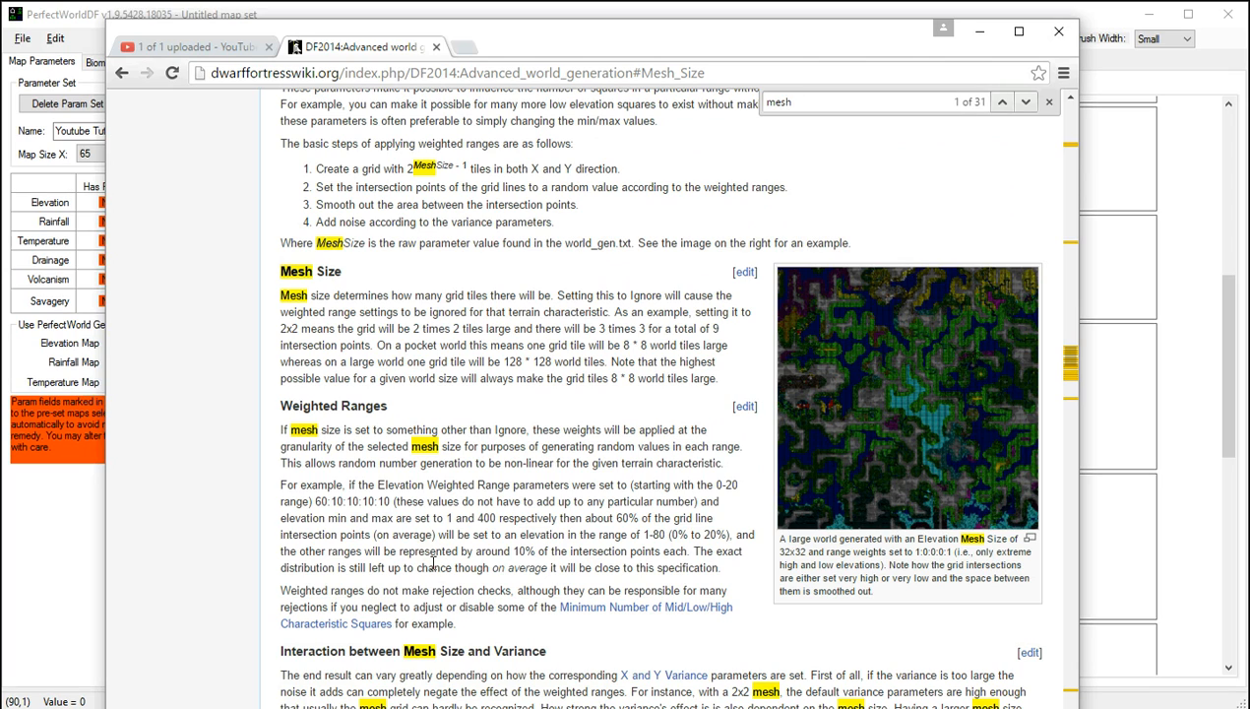
{"action": "scroll", "coordinate": [435, 562], "scroll_direction": "down", "scroll_amount": 1}
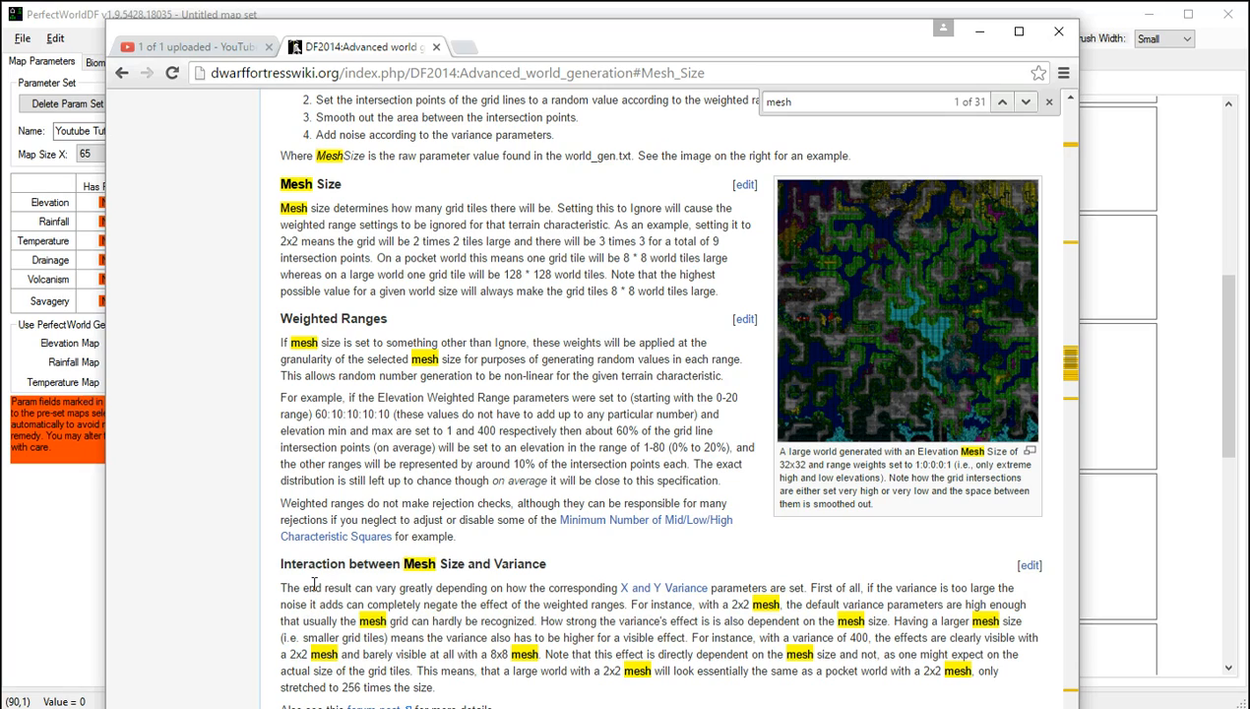
- Highlight the "Interaction between Mesh Size and Variance" heading and the sentences about 2x2 meshes in that section
{"action": "left_click_drag", "start_coordinate": [284, 563], "coordinate": [548, 571]}
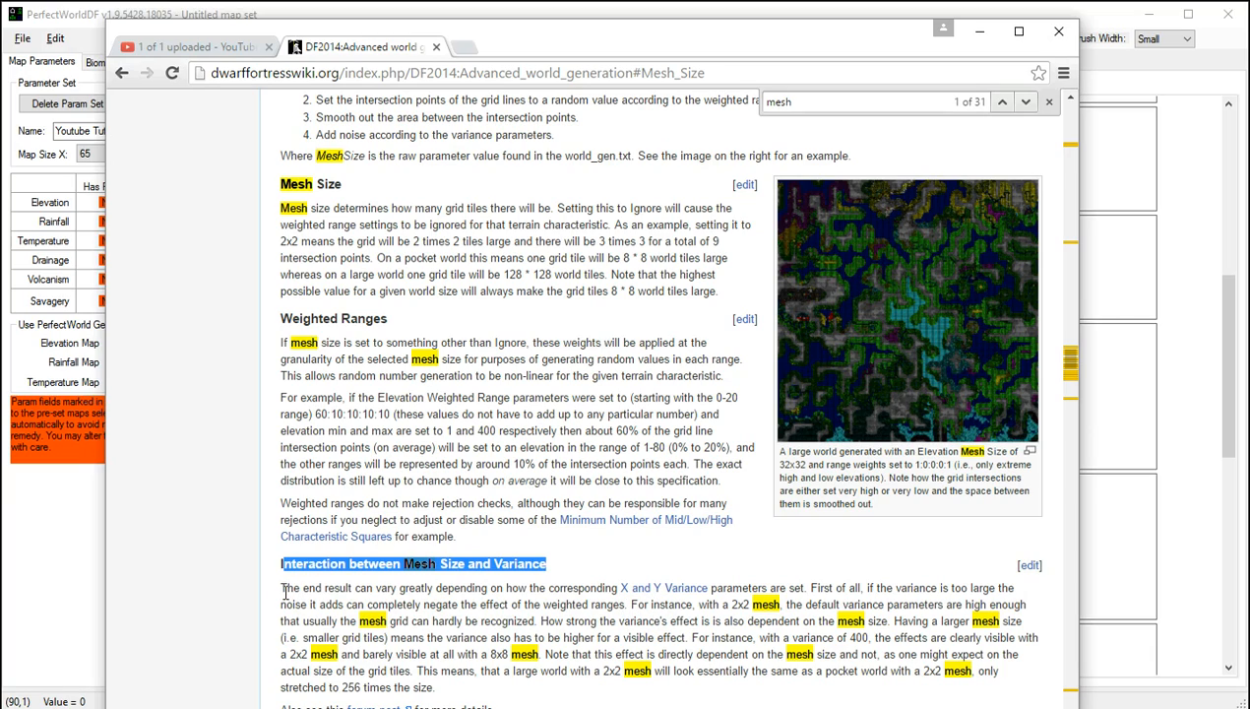
{"action": "scroll", "coordinate": [288, 592], "scroll_direction": "down", "scroll_amount": 1}
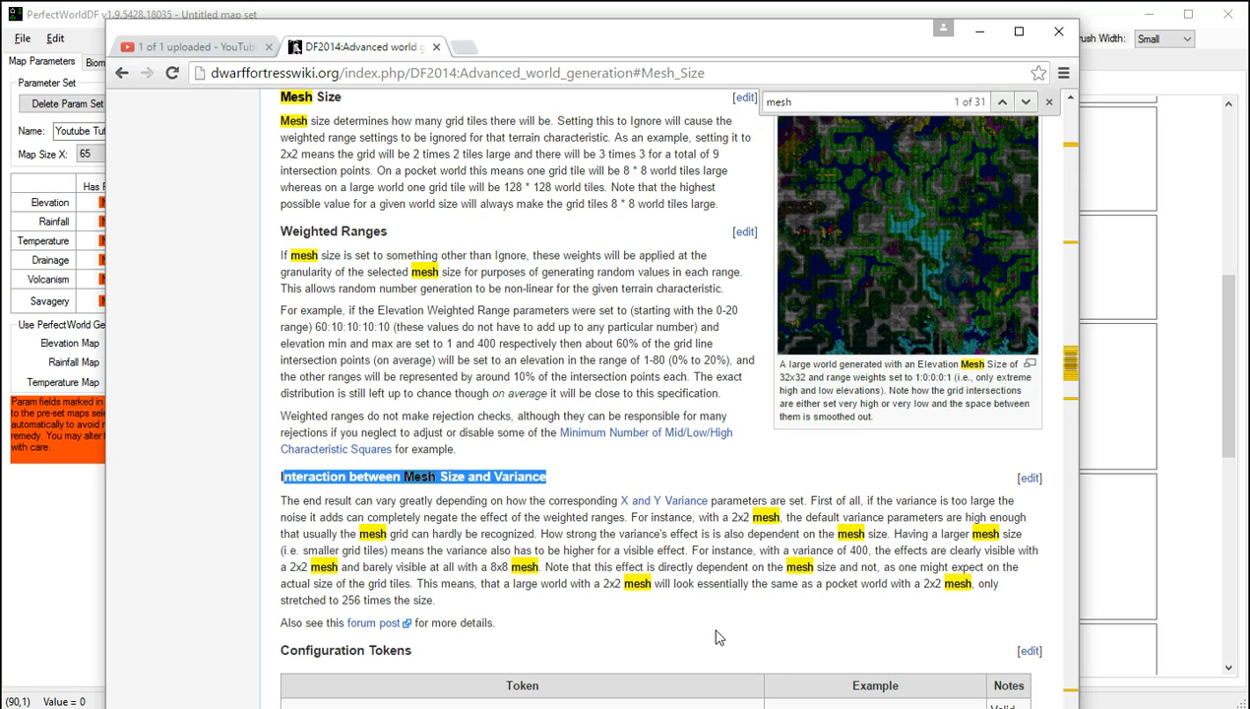
{"action": "left_click_drag", "start_coordinate": [418, 583], "coordinate": [452, 601]}
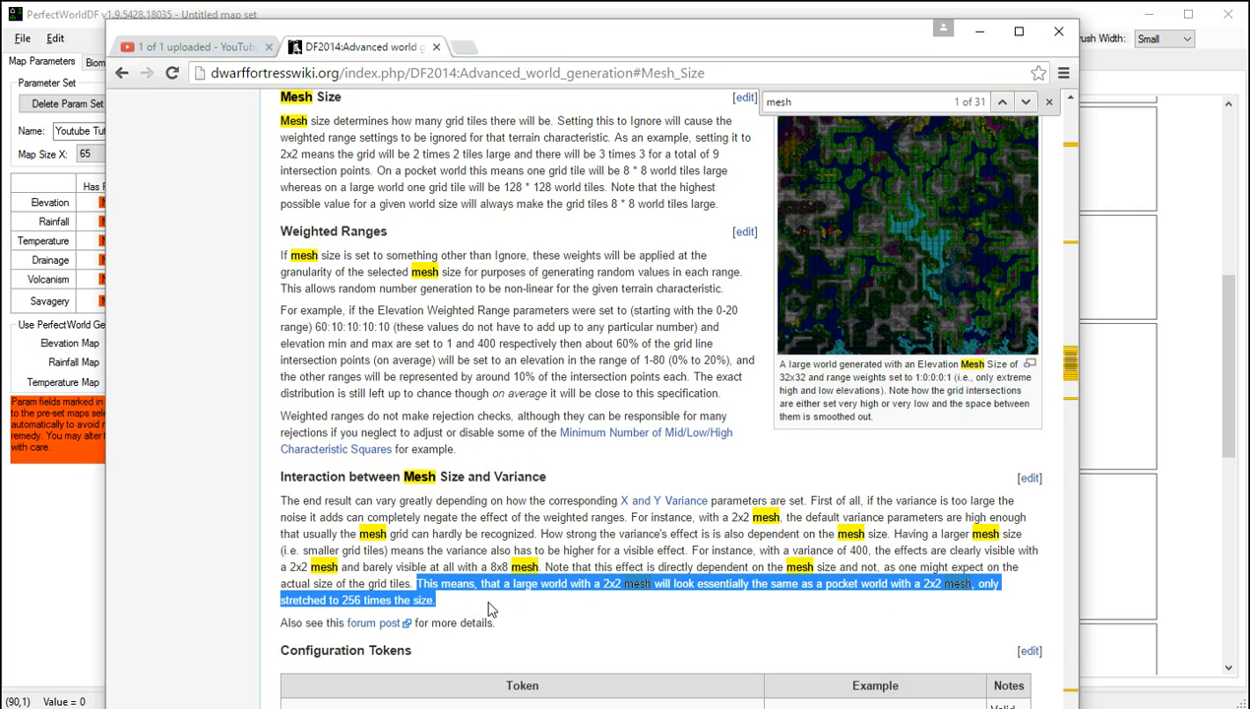
{"action": "left_click_drag", "start_coordinate": [631, 517], "coordinate": [778, 517]}
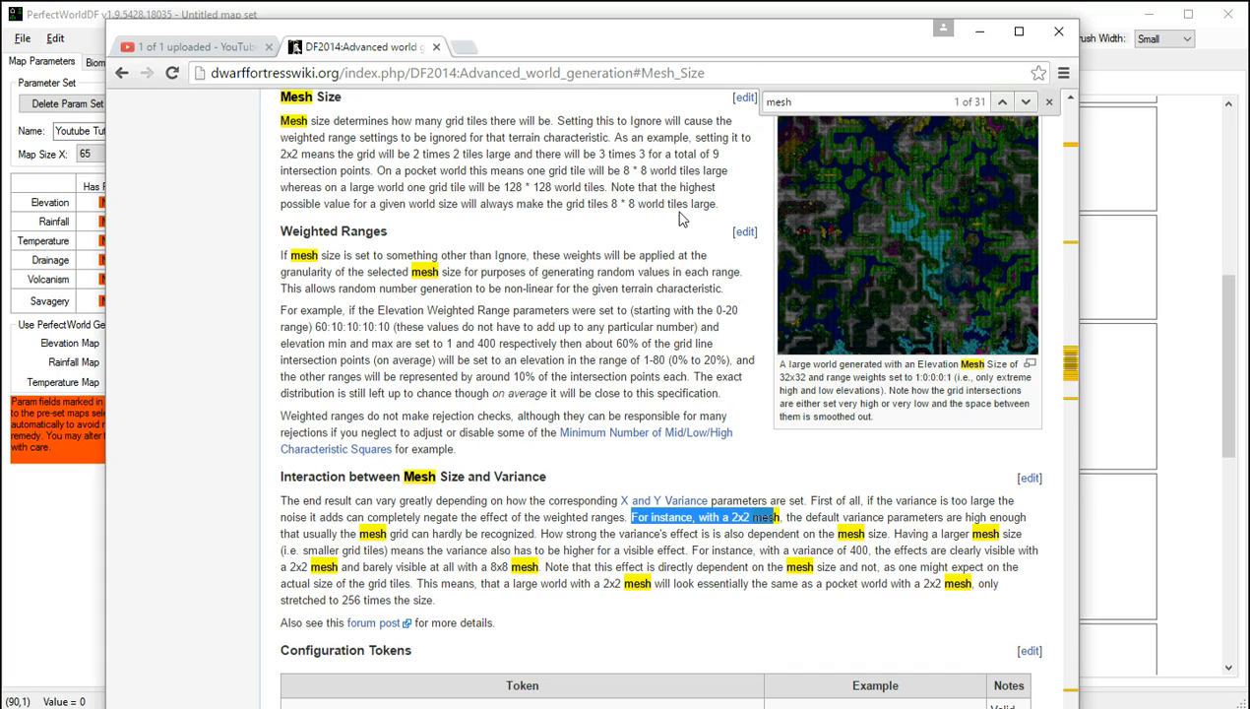
- Switch to PerfectWorld and set the elevation and rainfall mesh sizes to 8x8
{"action": "left_click", "coordinate": [1092, 31]}
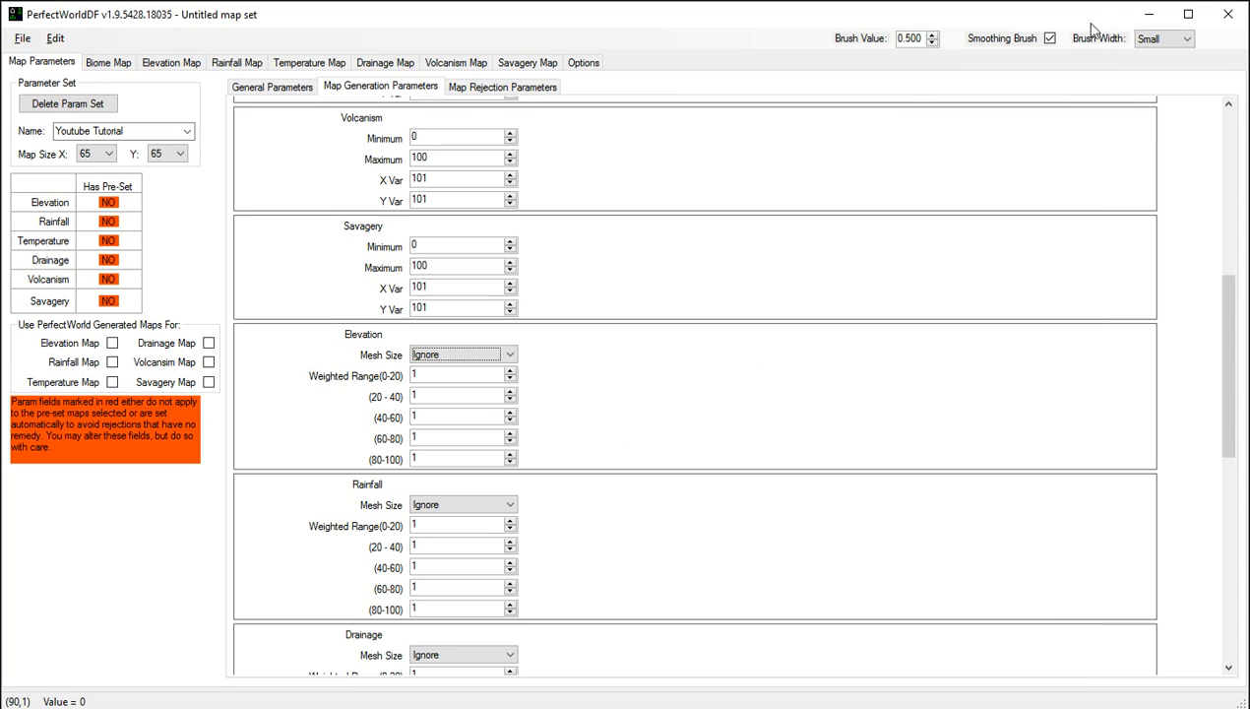
{"action": "left_click", "coordinate": [509, 355]}
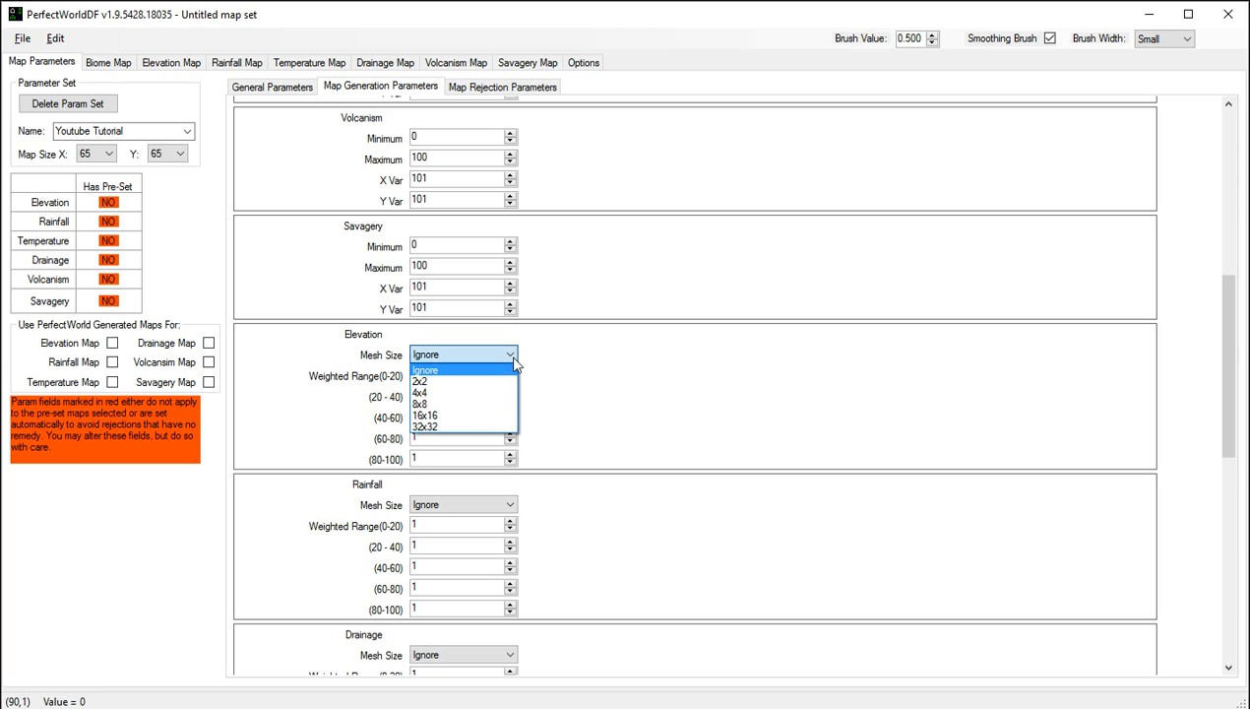
{"action": "left_click", "coordinate": [470, 404]}
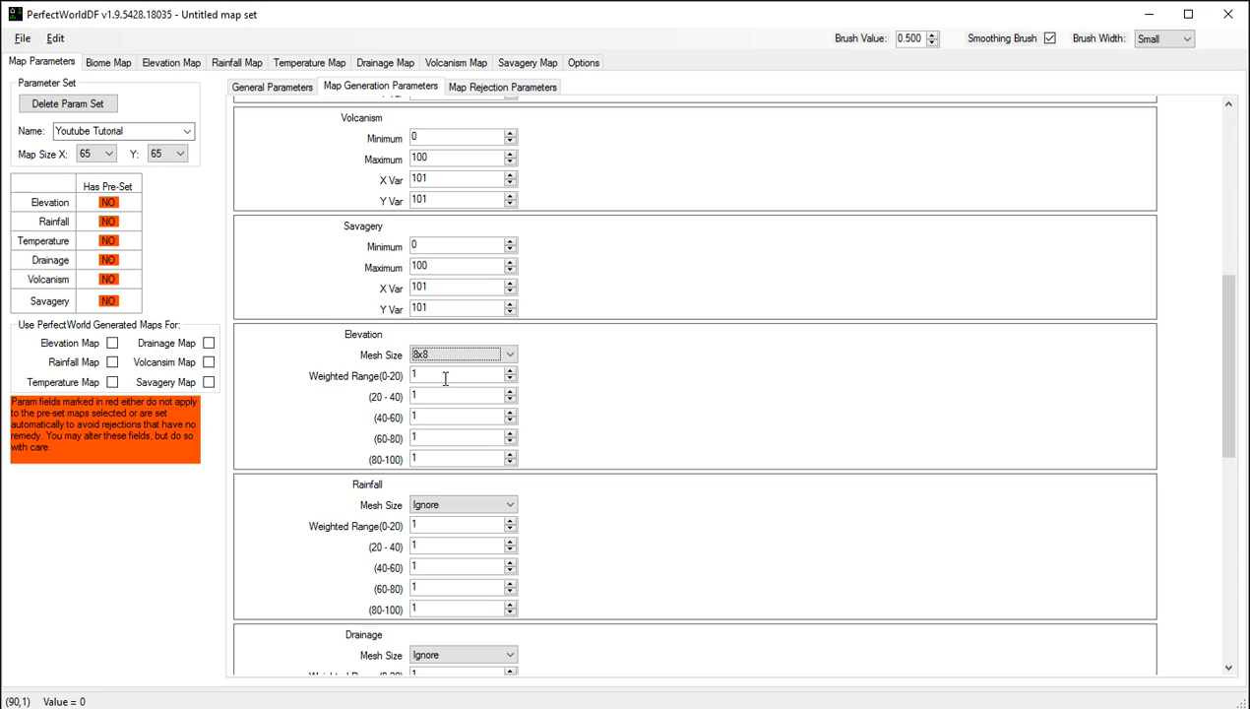
{"action": "left_click", "coordinate": [427, 505]}
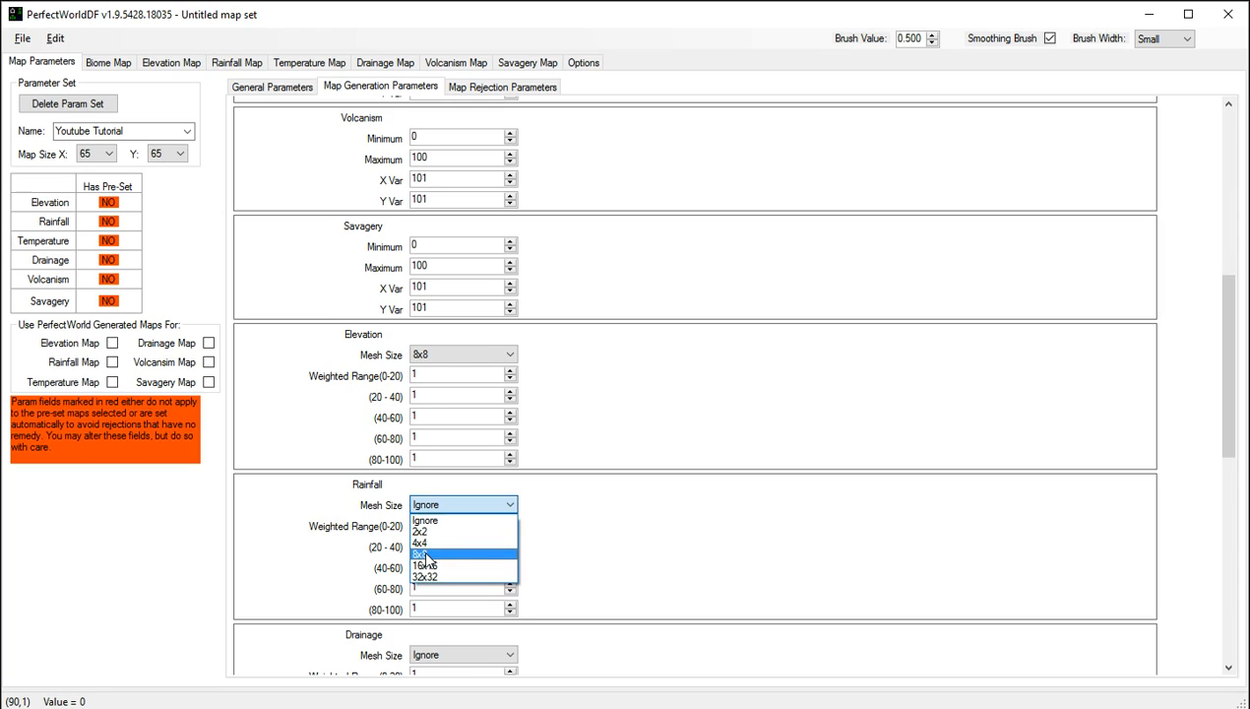
{"action": "left_click", "coordinate": [427, 556]}
- Glance back at the wiki page, and set the rainfall and elevation mesh sizes in PerfectWorld to 32x32
{"action": "key", "text": "alt+Tab"}
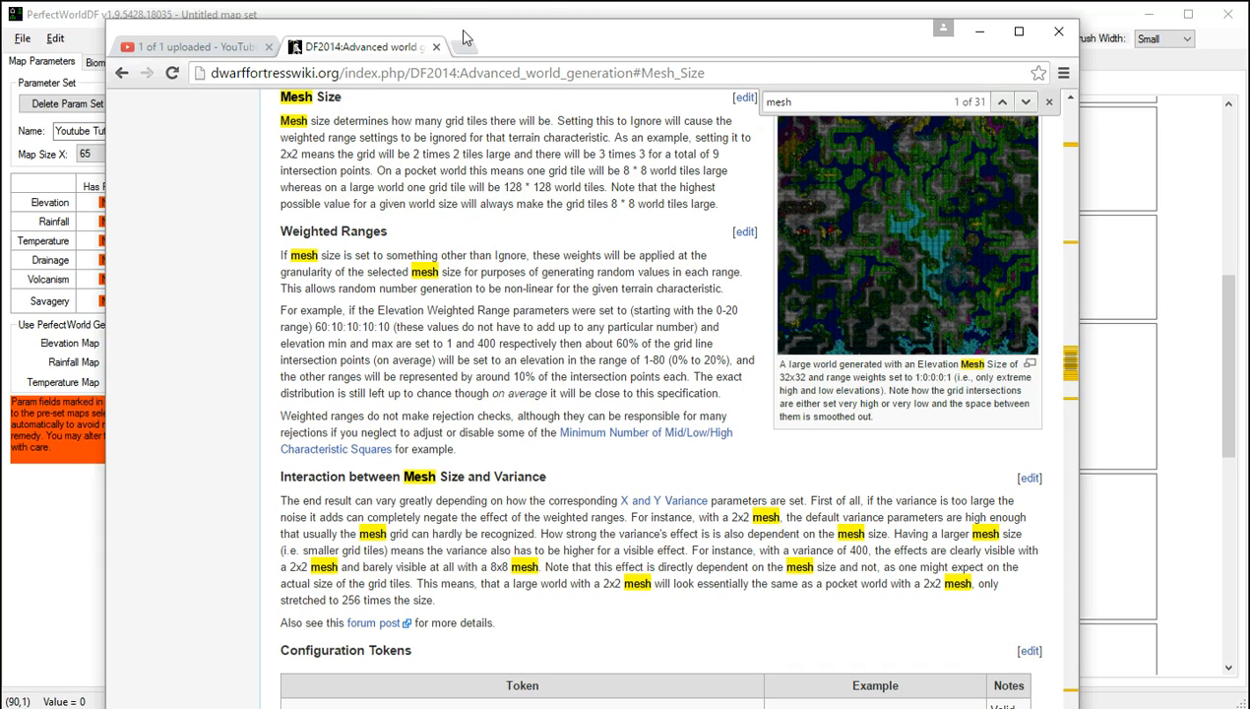
{"action": "left_click", "coordinate": [520, 12]}
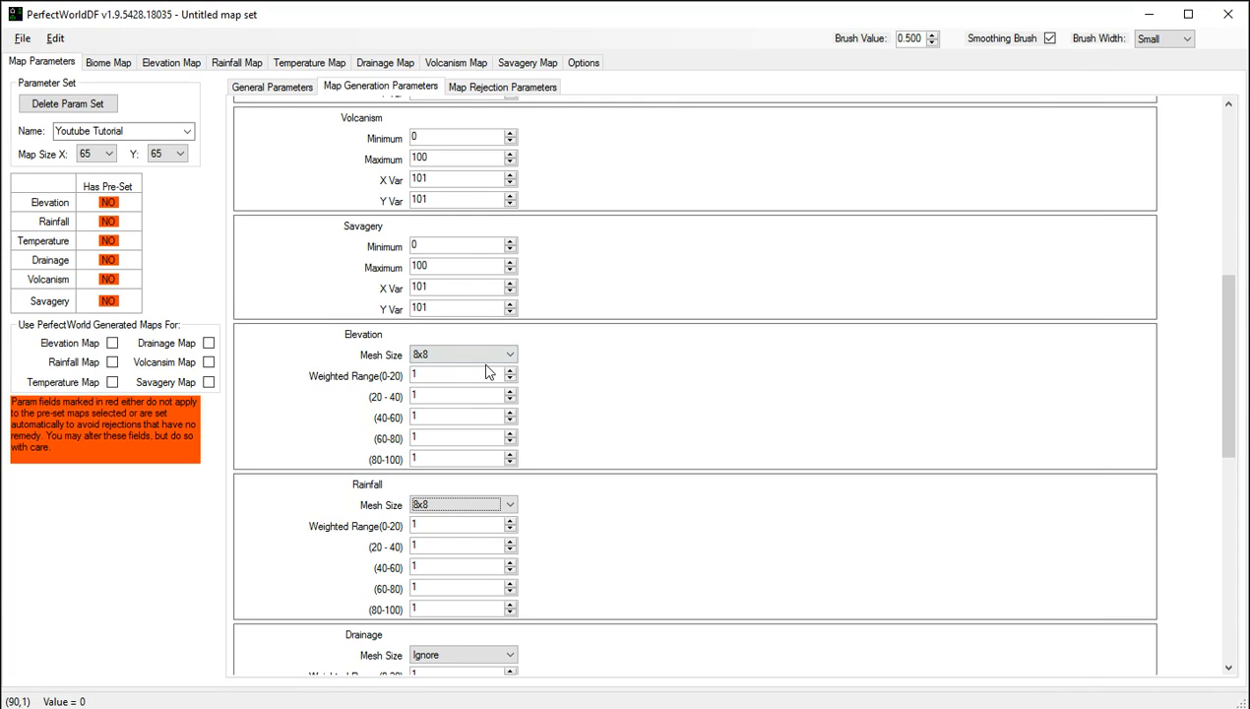
{"action": "left_click", "coordinate": [471, 503]}
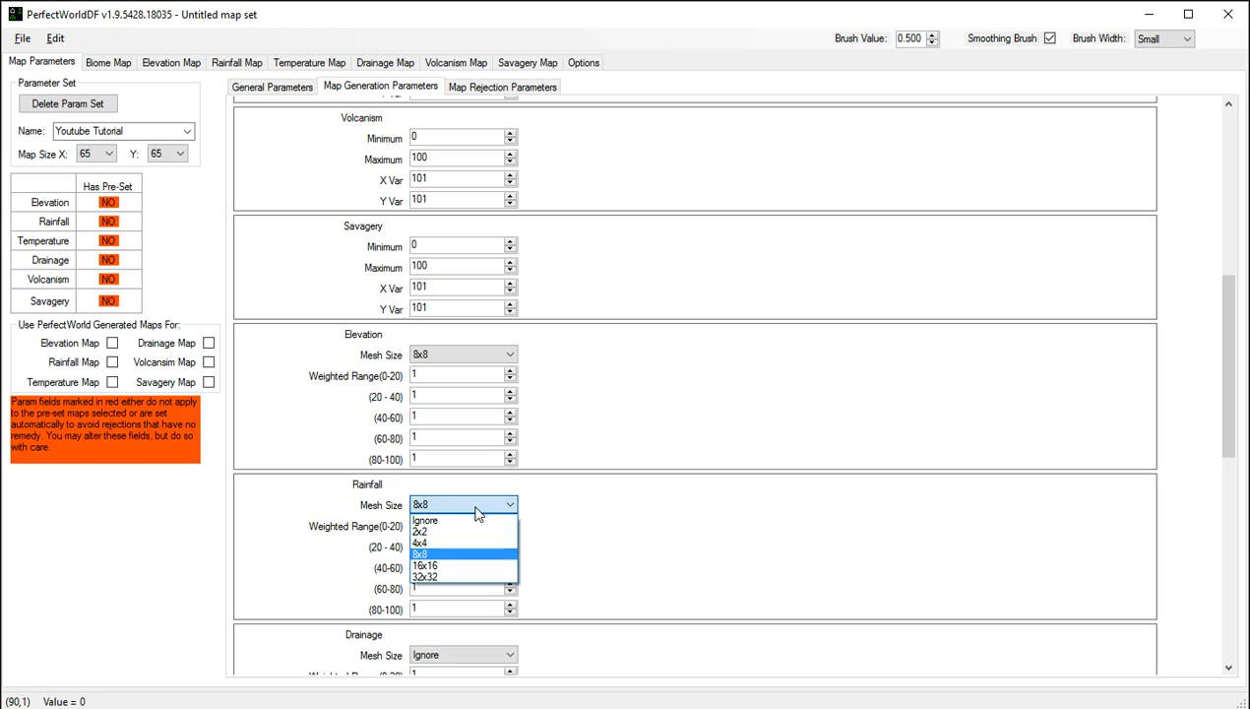
{"action": "left_click", "coordinate": [452, 579]}
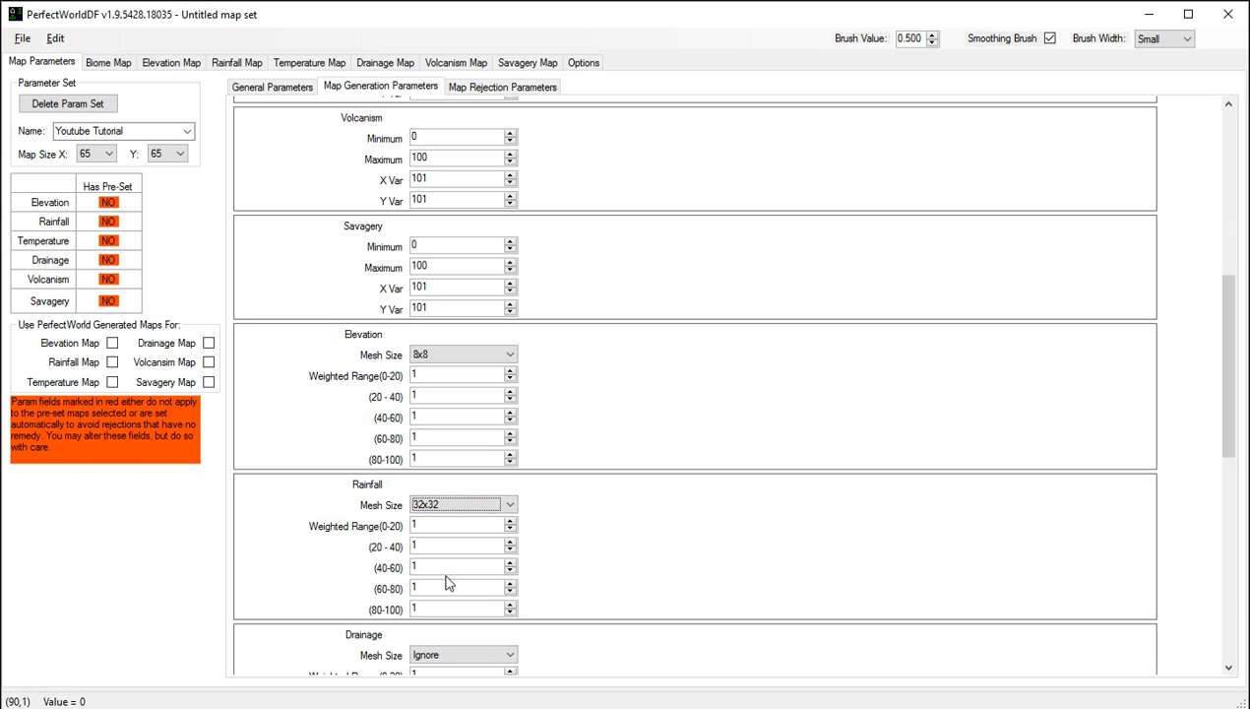
{"action": "left_click", "coordinate": [433, 354]}
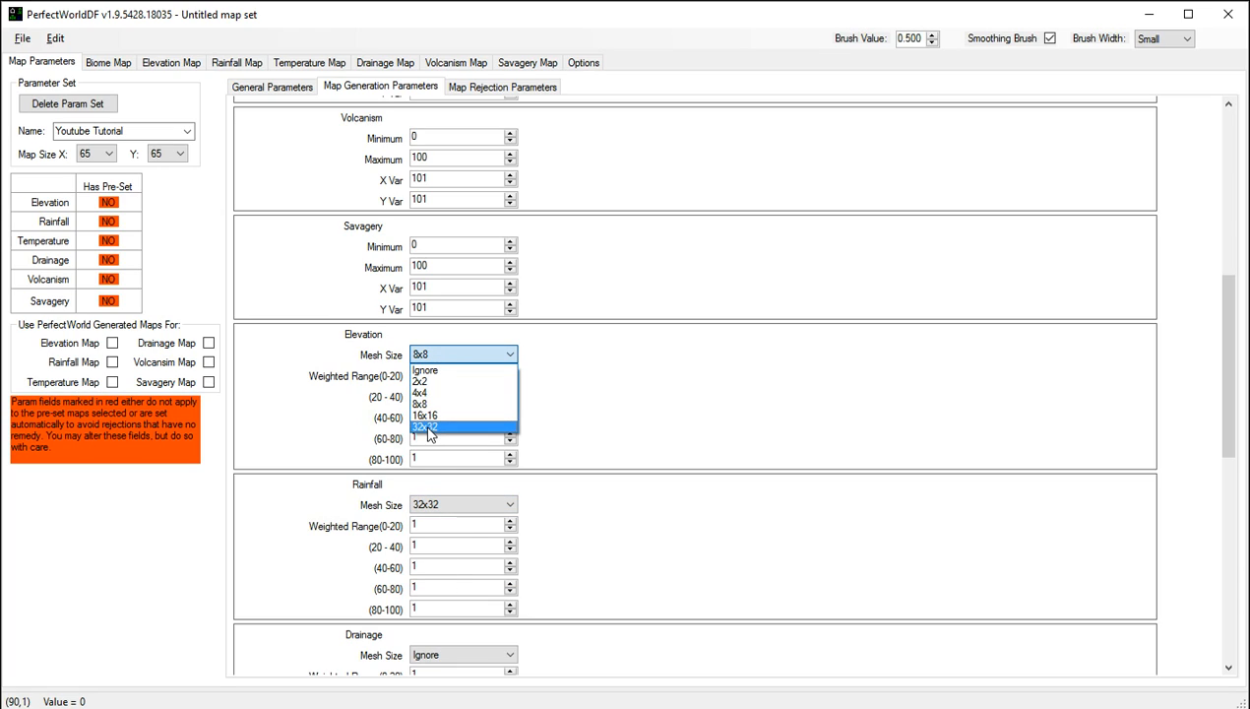
{"action": "left_click", "coordinate": [431, 435]}
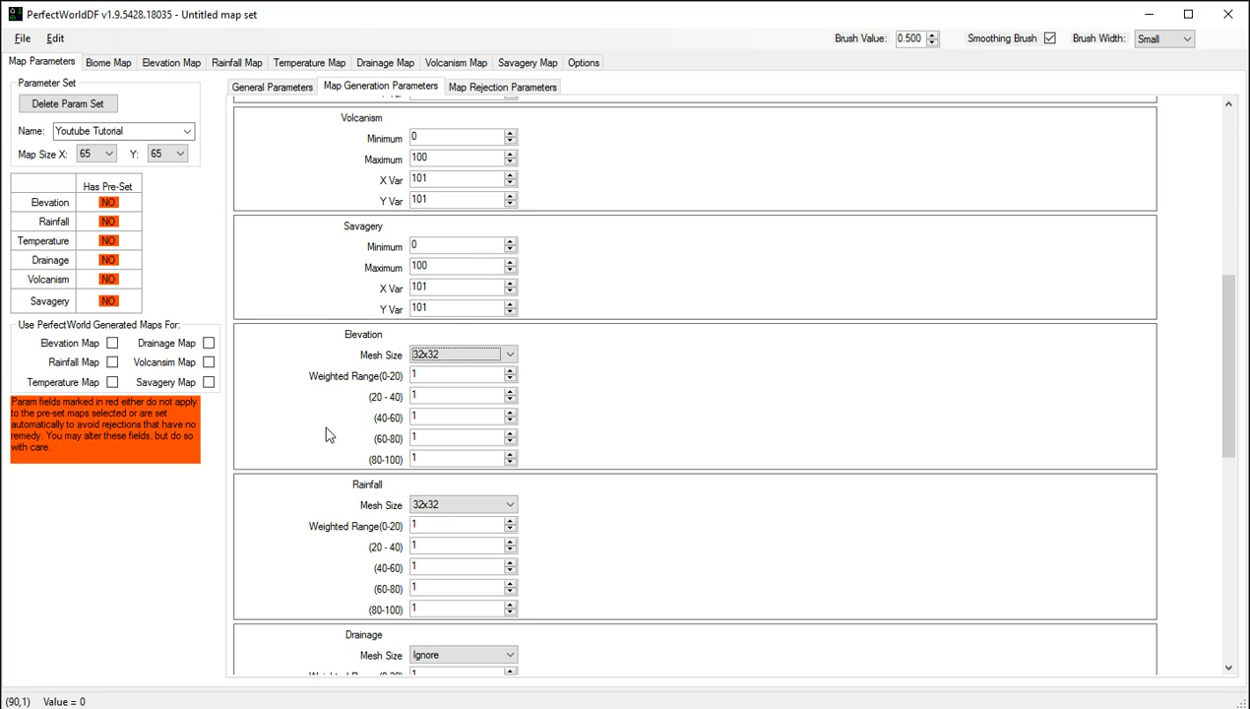
- Try weights of 0 and 3 in rainfall's 0-20 weighted range and put the weight back to 1
{"action": "double_click", "coordinate": [423, 523]}
{"action": "type", "text": "0"}
{"action": "key", "text": "BackSpace"}
{"action": "type", "text": "3"}
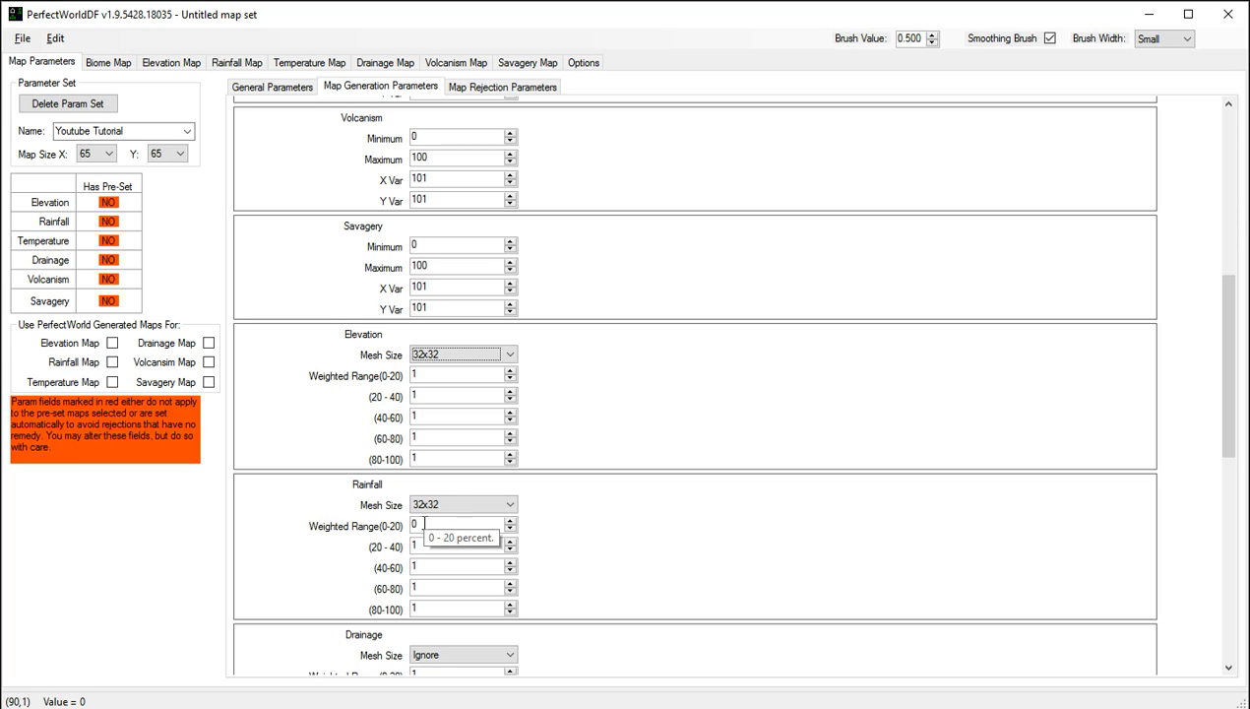
{"action": "key", "text": "BackSpace"}
{"action": "type", "text": "1"}
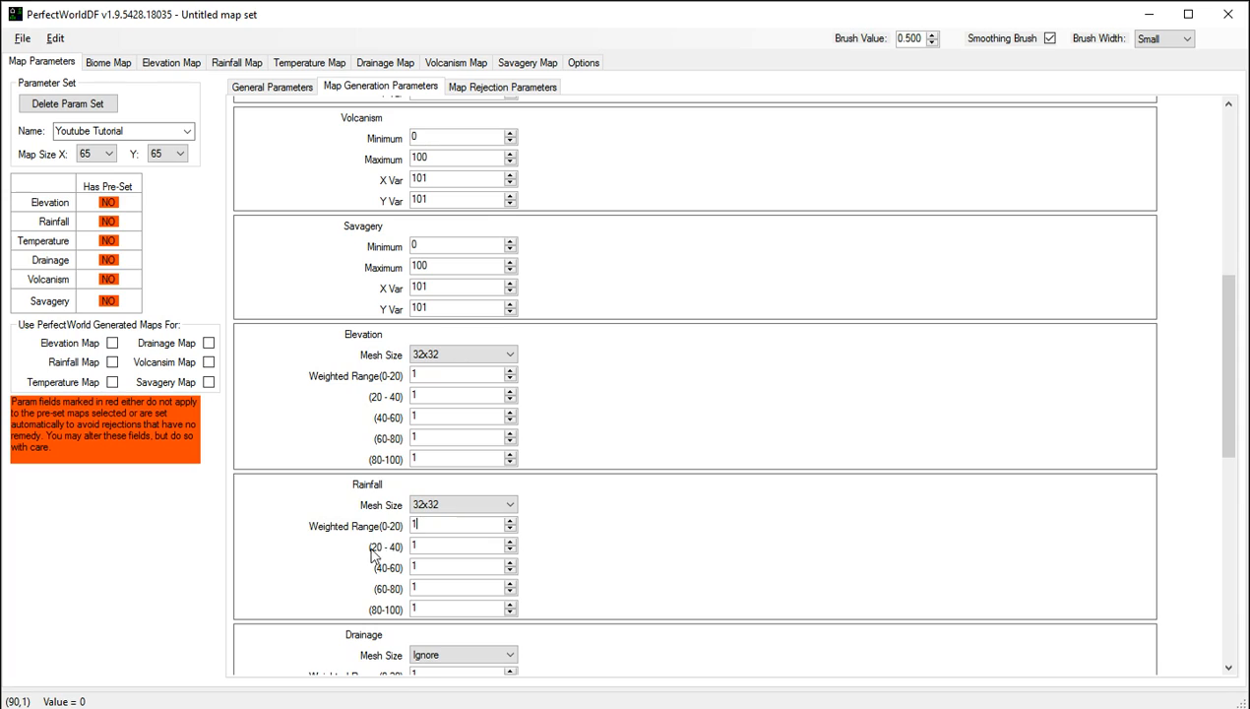
- Set the drainage and temperature mesh sizes to 32x32
{"action": "scroll", "coordinate": [296, 545], "scroll_direction": "down", "scroll_amount": 6}
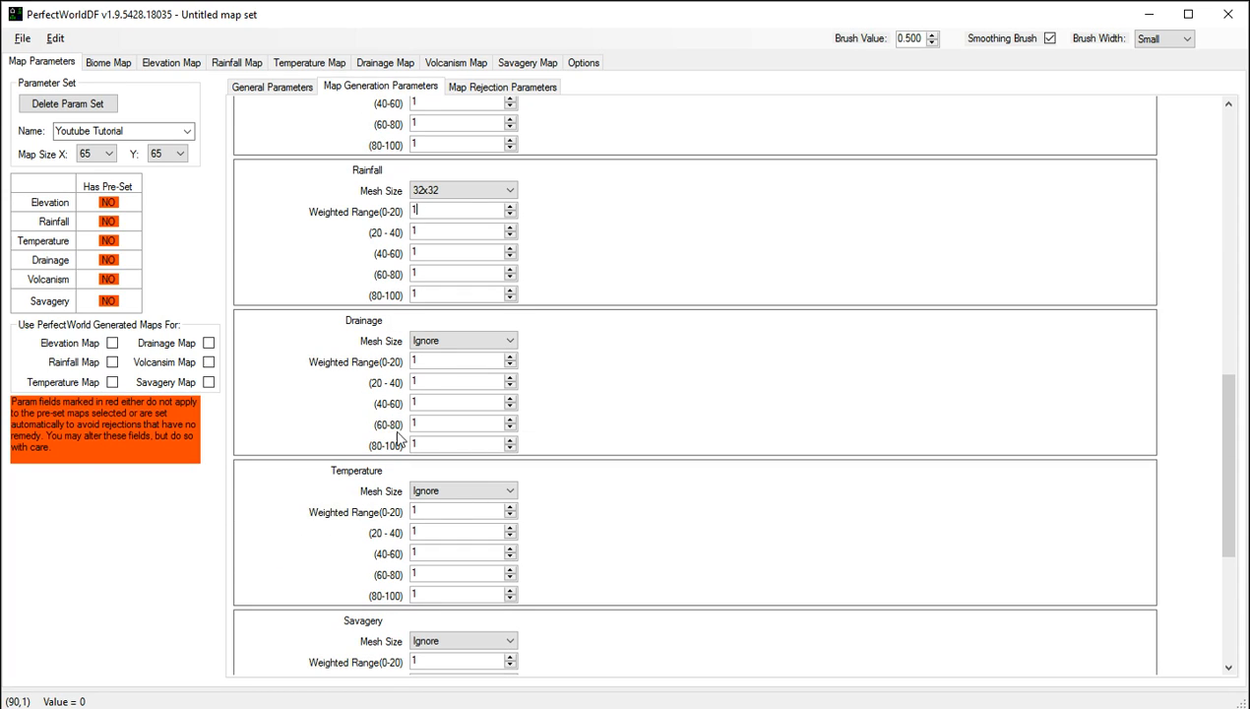
{"action": "left_click", "coordinate": [435, 344]}
{"action": "left_click", "coordinate": [443, 426]}
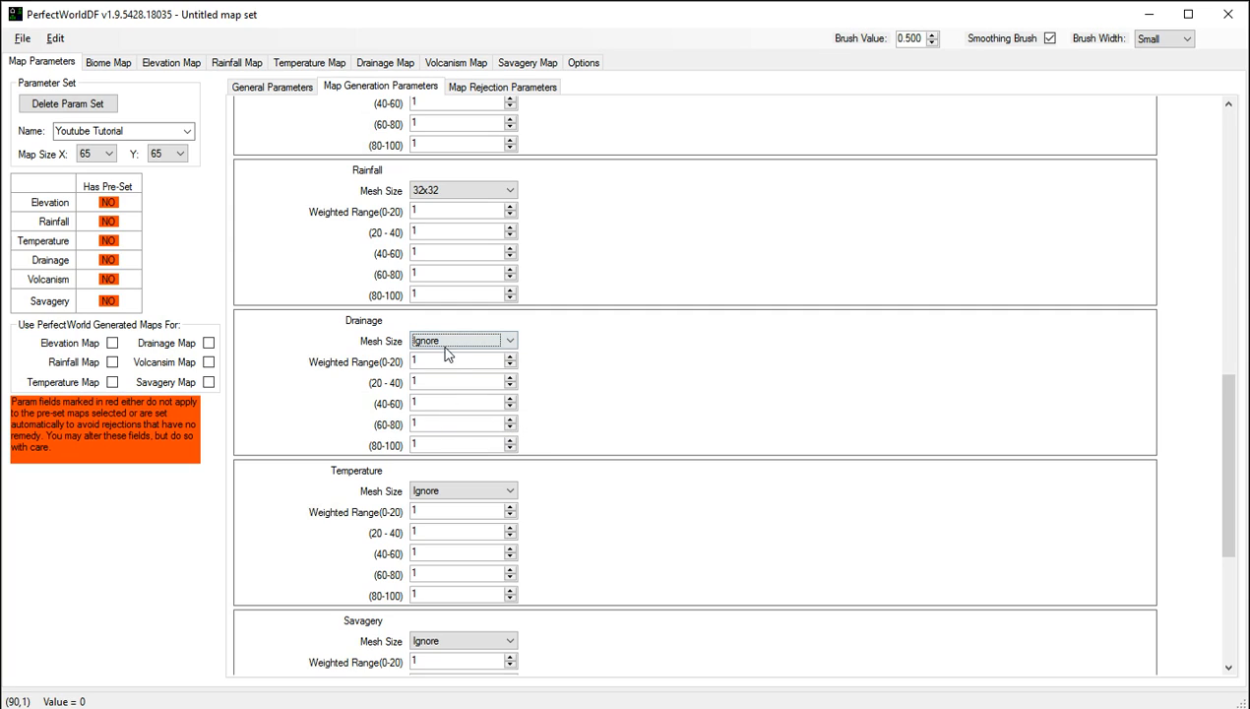
{"action": "left_click", "coordinate": [444, 343]}
{"action": "left_click", "coordinate": [429, 413]}
{"action": "scroll", "coordinate": [328, 481], "scroll_direction": "down", "scroll_amount": 2}
{"action": "left_click", "coordinate": [446, 394]}
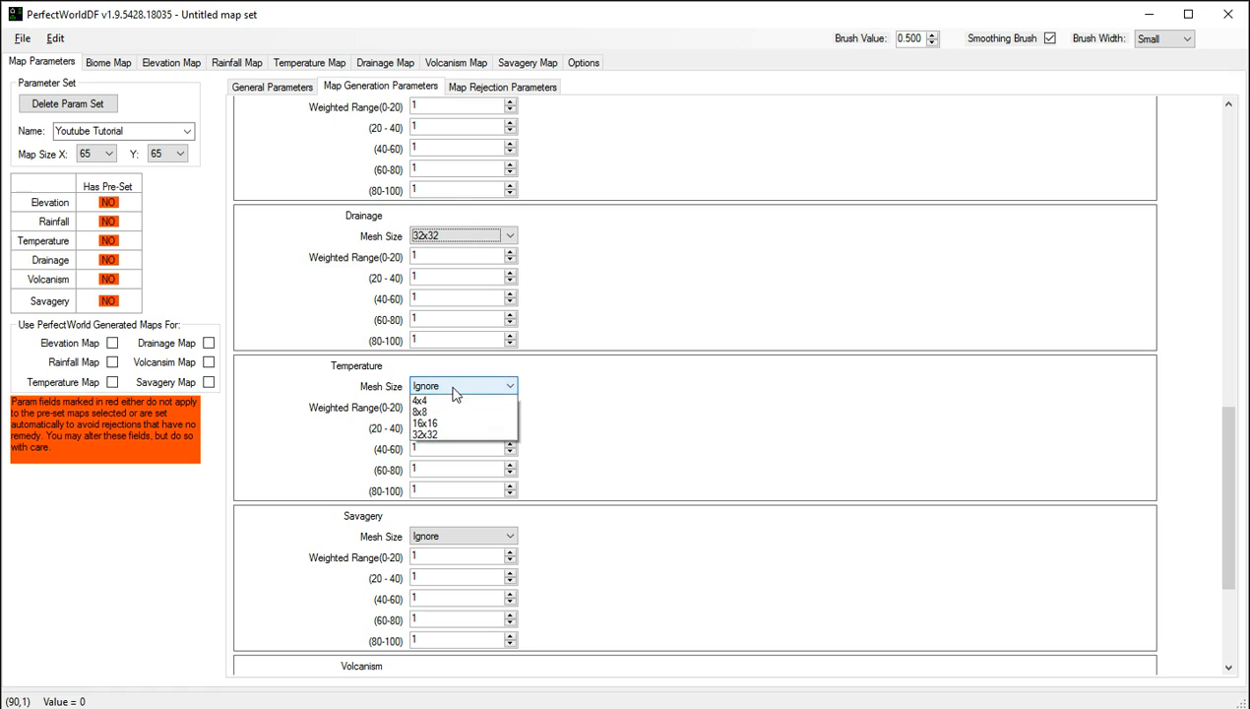
{"action": "left_click", "coordinate": [428, 459]}
- Set the savagery and volcanism mesh sizes to 32x32
{"action": "scroll", "coordinate": [301, 497], "scroll_direction": "down", "scroll_amount": 4}
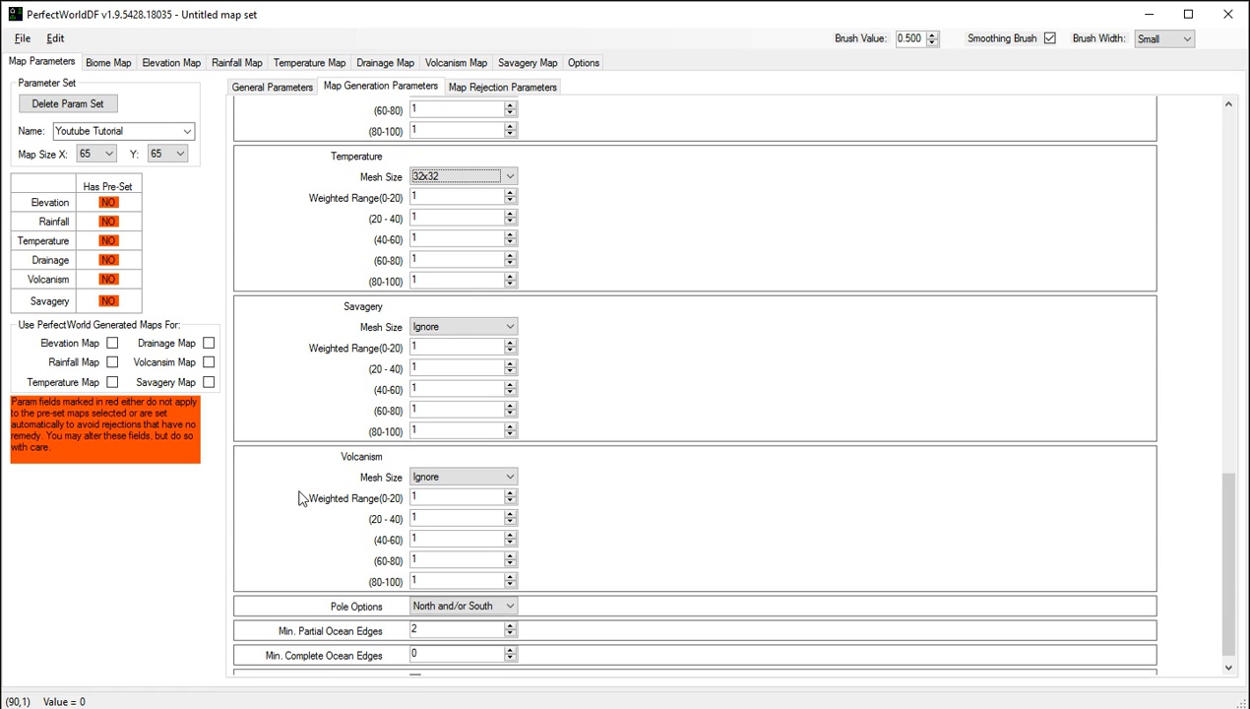
{"action": "left_click", "coordinate": [459, 327]}
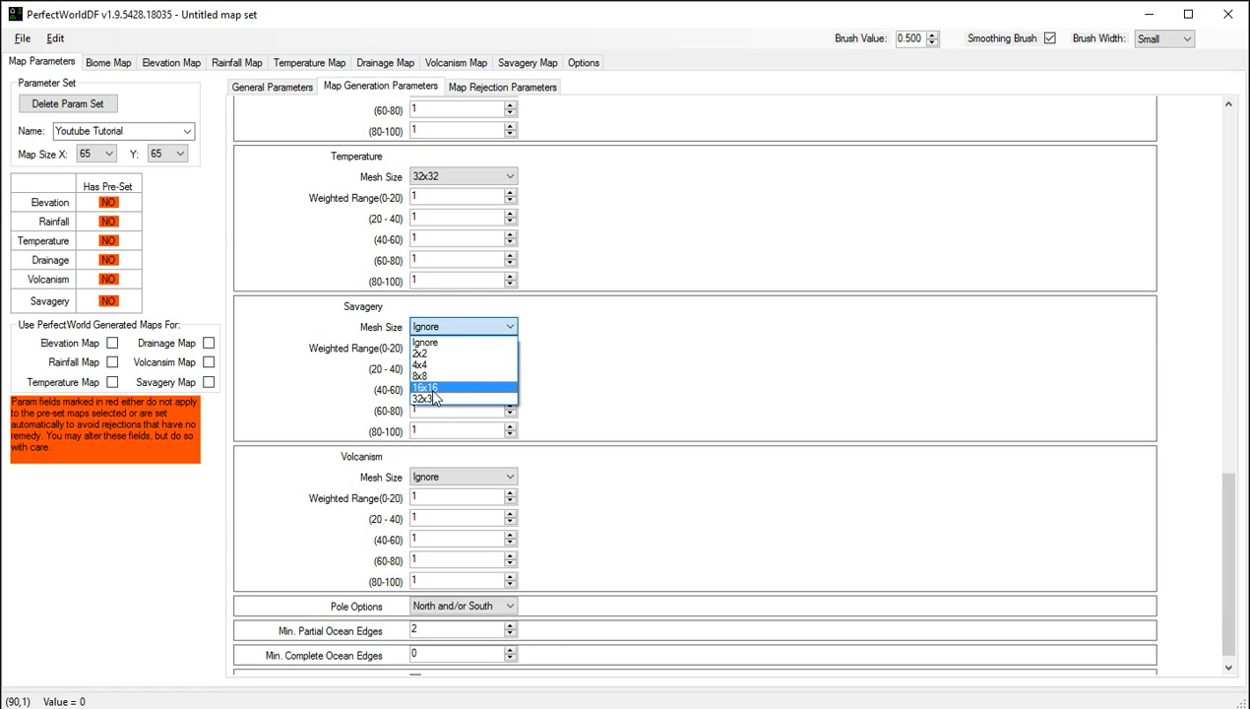
{"action": "left_click", "coordinate": [430, 391]}
{"action": "left_click", "coordinate": [437, 478]}
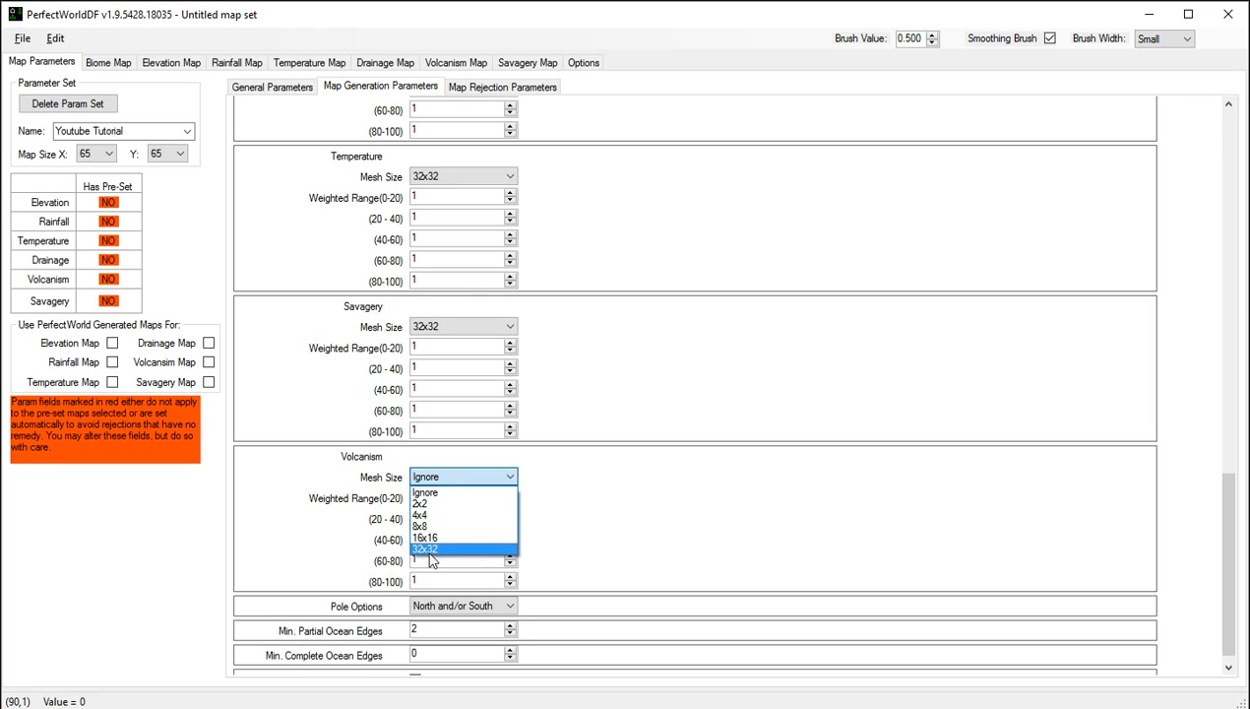
{"action": "left_click", "coordinate": [430, 548]}
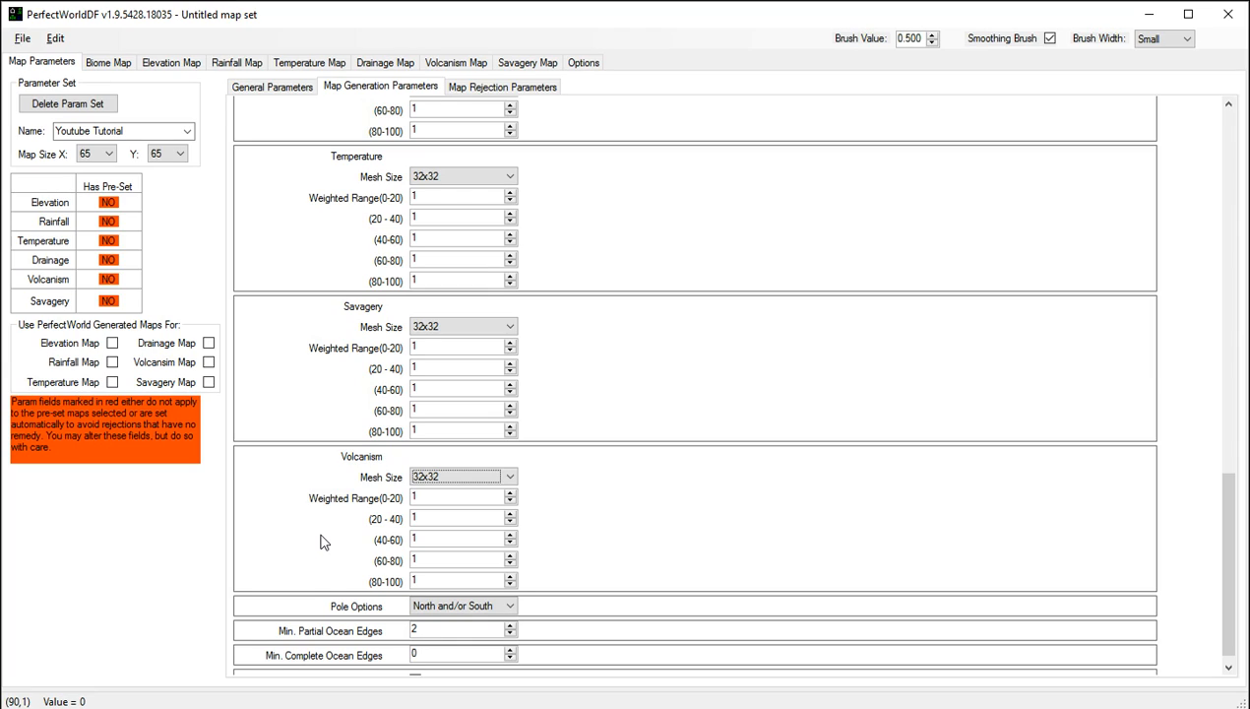
- Review the available pole options at the end of the map generation parameters, and display the rainfall map's rain shadow controls
{"action": "scroll", "coordinate": [315, 525], "scroll_direction": "down", "scroll_amount": 1}
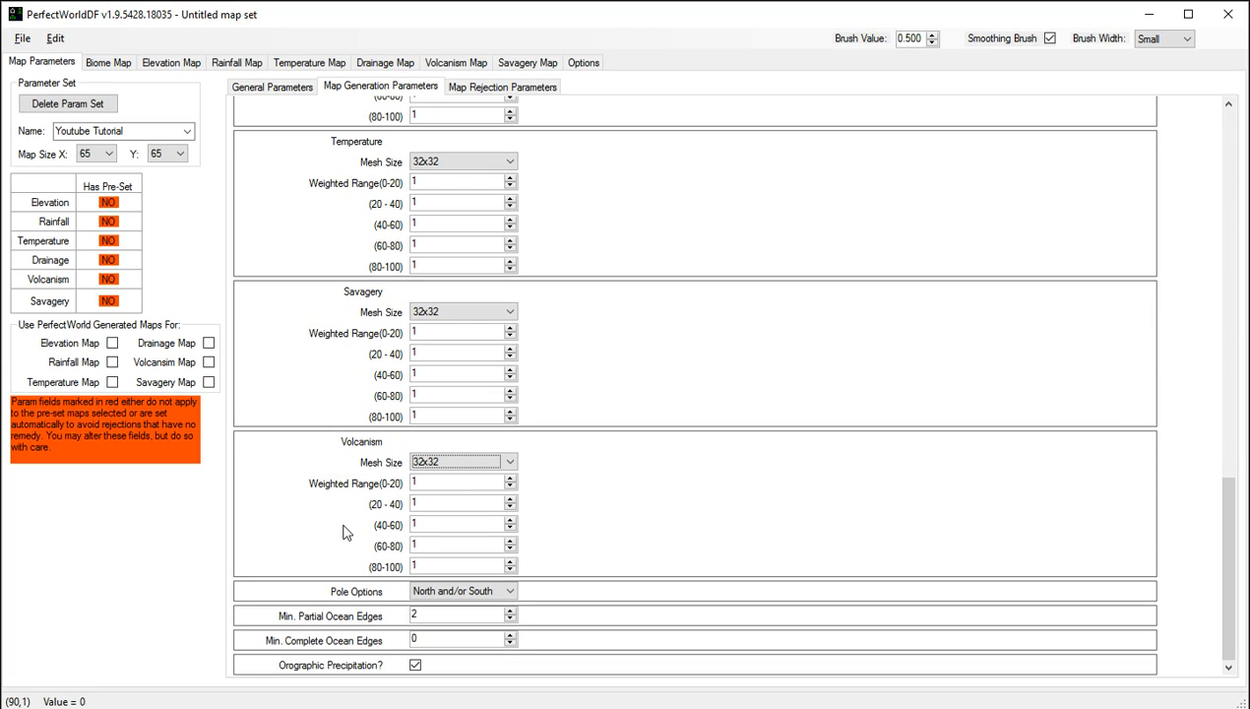
{"action": "left_click", "coordinate": [484, 592]}
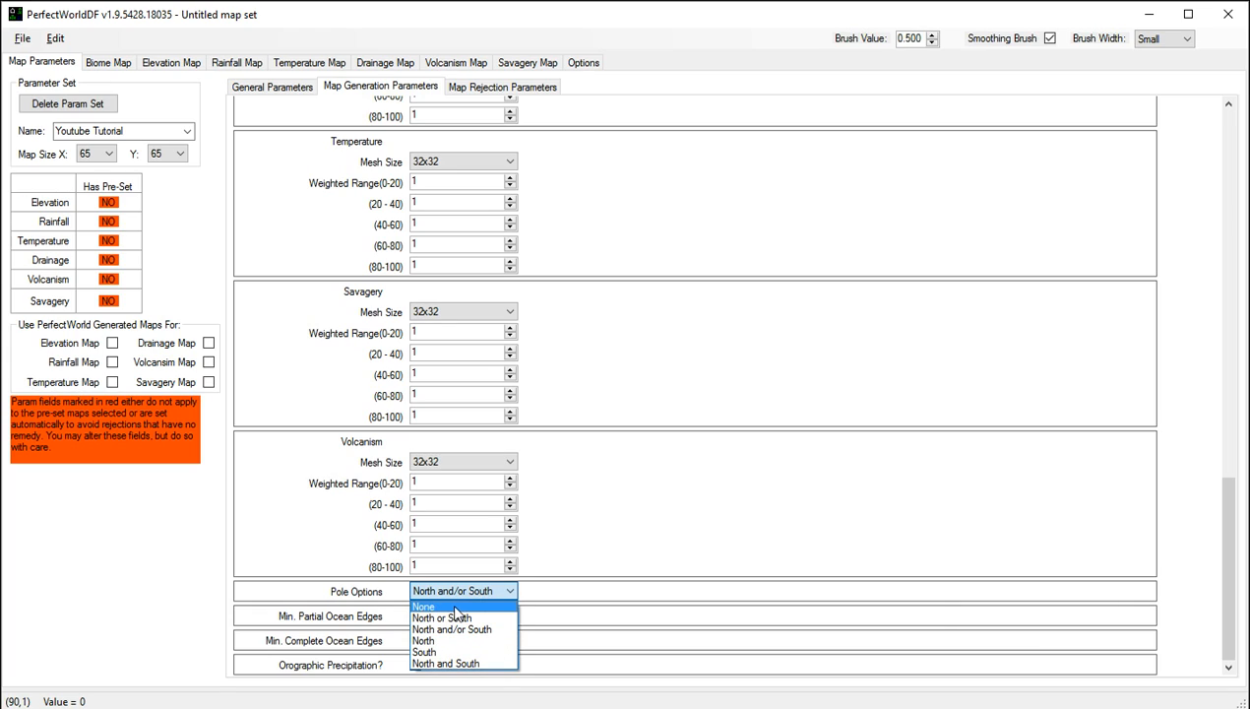
{"action": "left_click", "coordinate": [637, 558]}
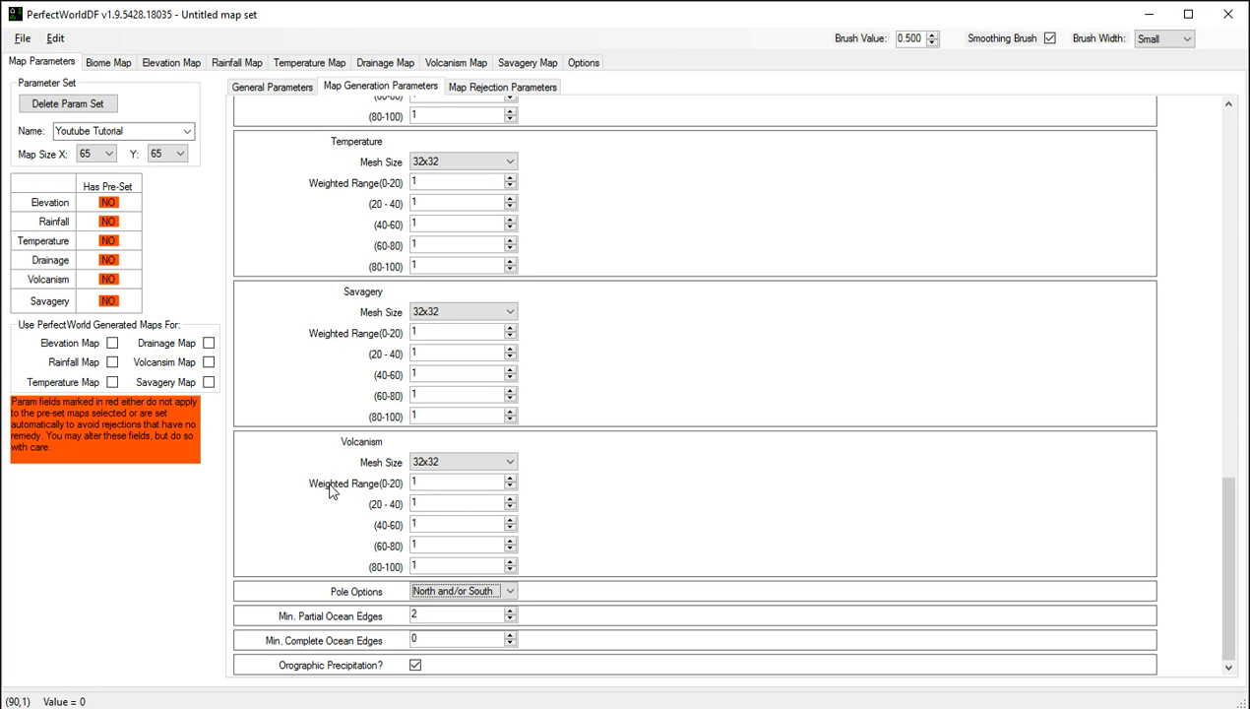
{"action": "left_click", "coordinate": [420, 481]}
{"action": "left_click", "coordinate": [455, 594]}
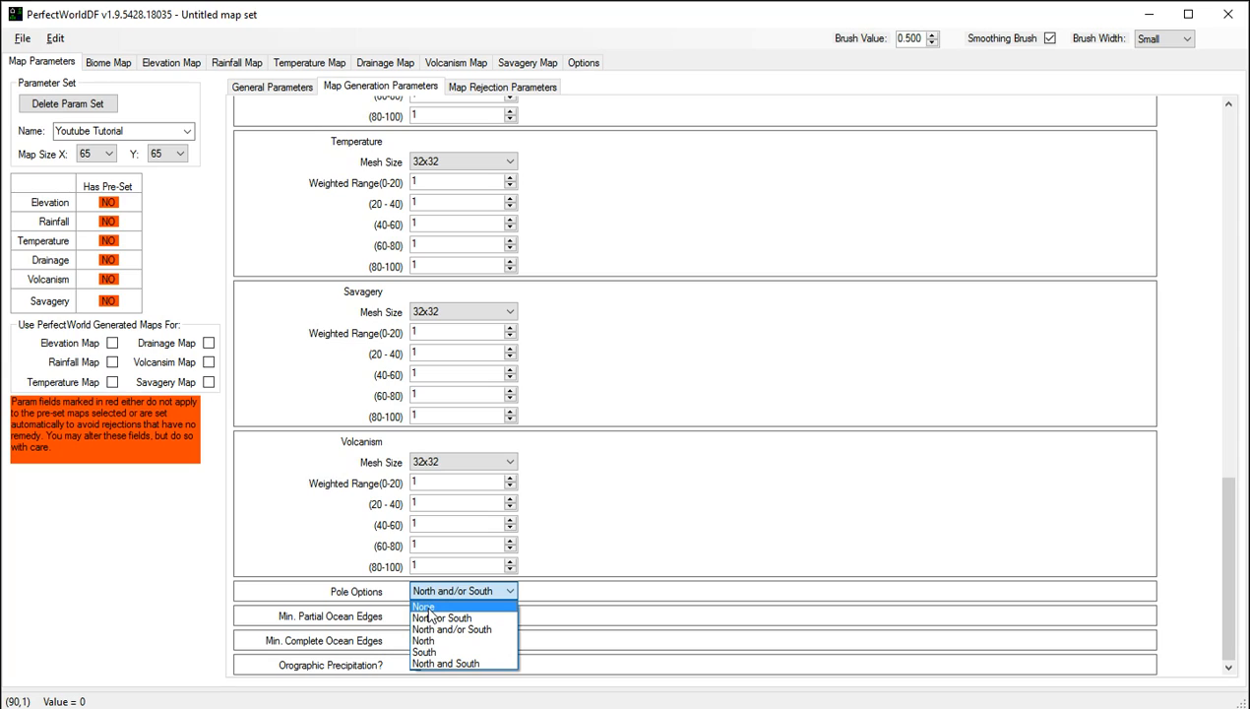
{"action": "left_click", "coordinate": [357, 592]}
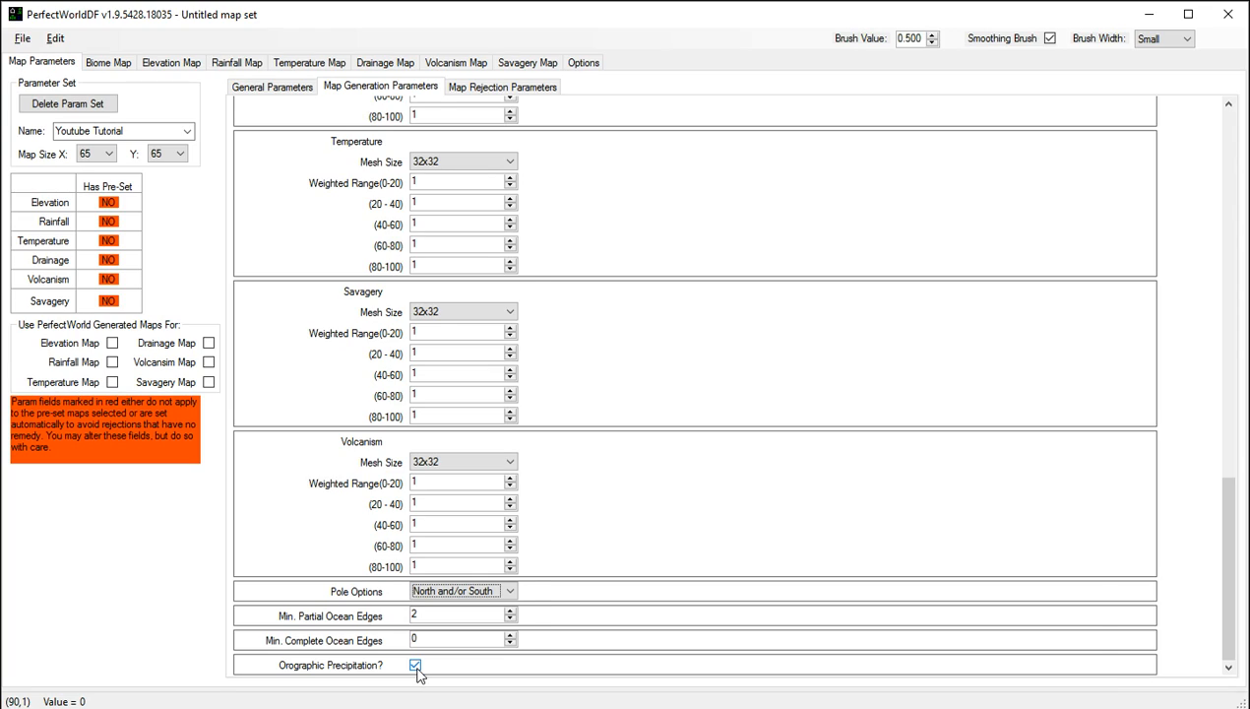
{"action": "left_click", "coordinate": [225, 66]}
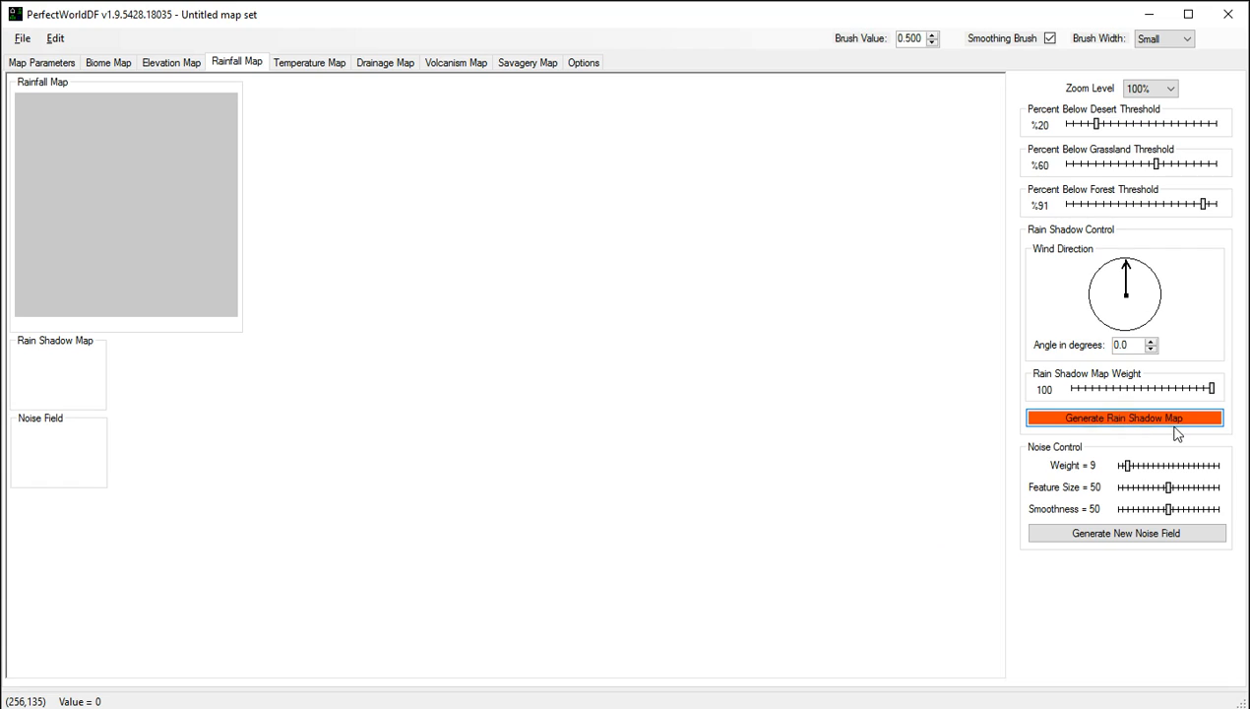
- Return to the Youtube Tutorial map generation parameters and export the parameter sets to Dwarf Fortress's world_gen.txt
{"action": "left_click", "coordinate": [54, 63]}
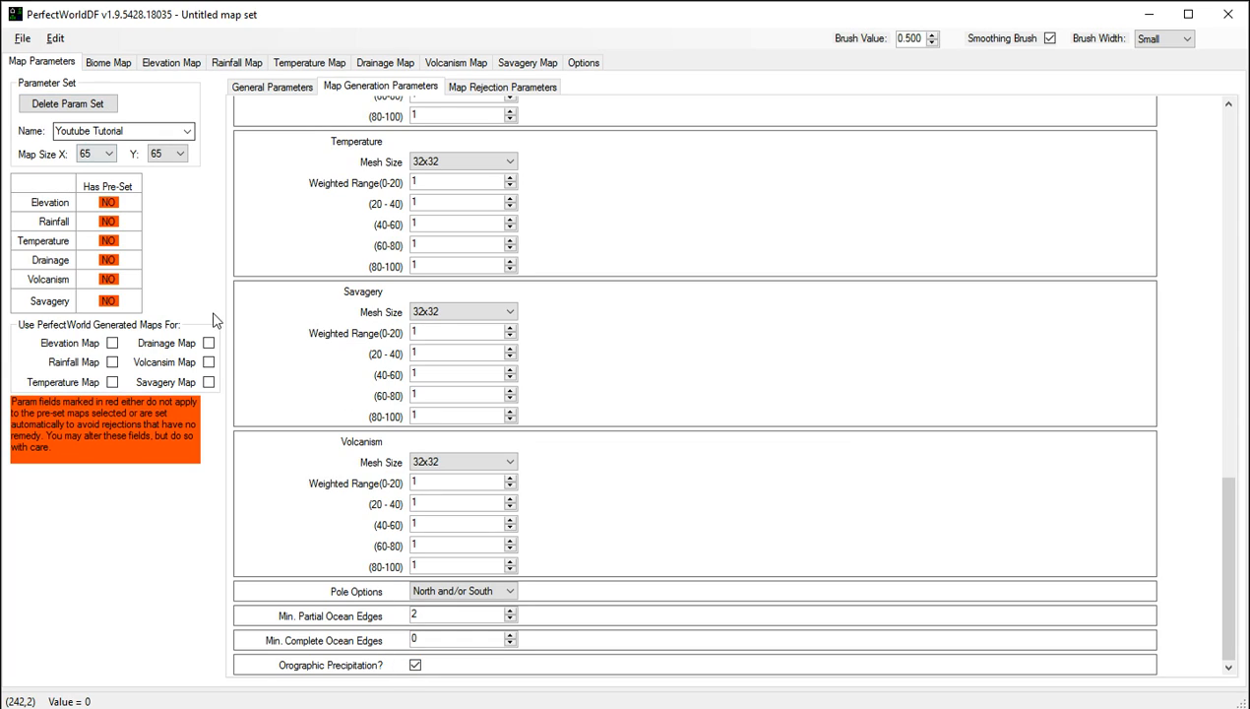
{"action": "scroll", "coordinate": [588, 423], "scroll_direction": "up", "scroll_amount": 10}
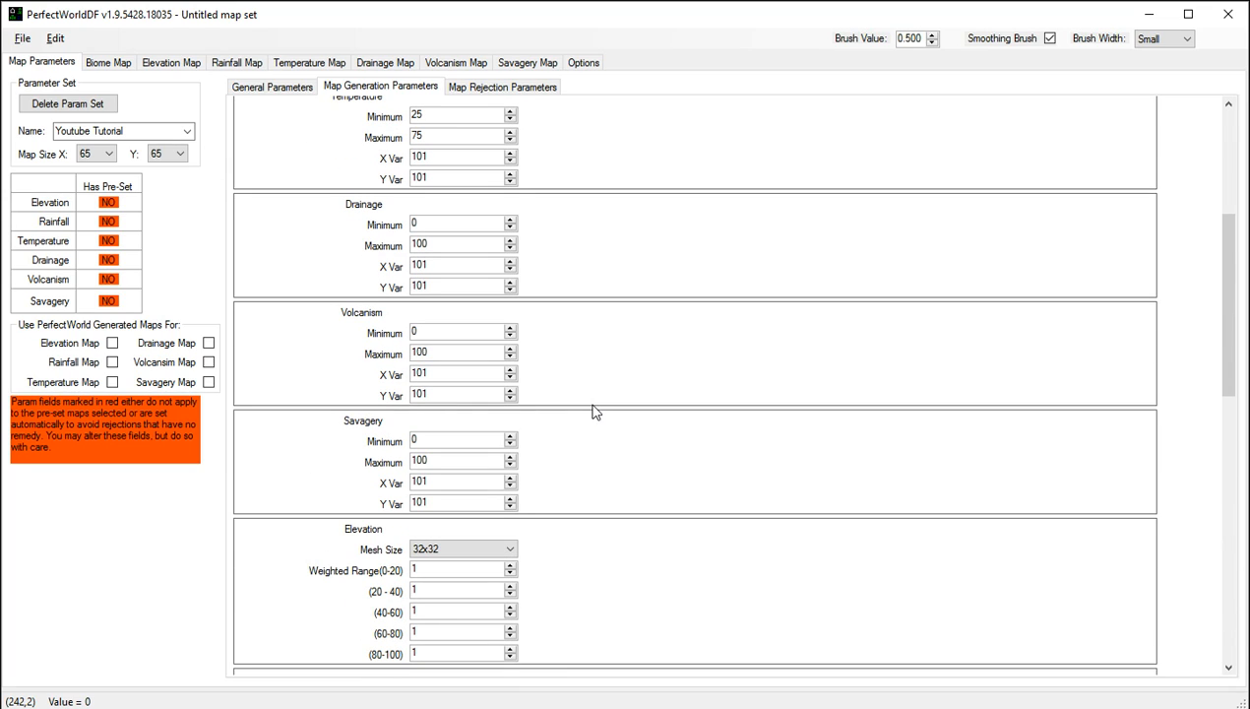
{"action": "left_click", "coordinate": [19, 41]}
{"action": "left_click", "coordinate": [134, 155]}
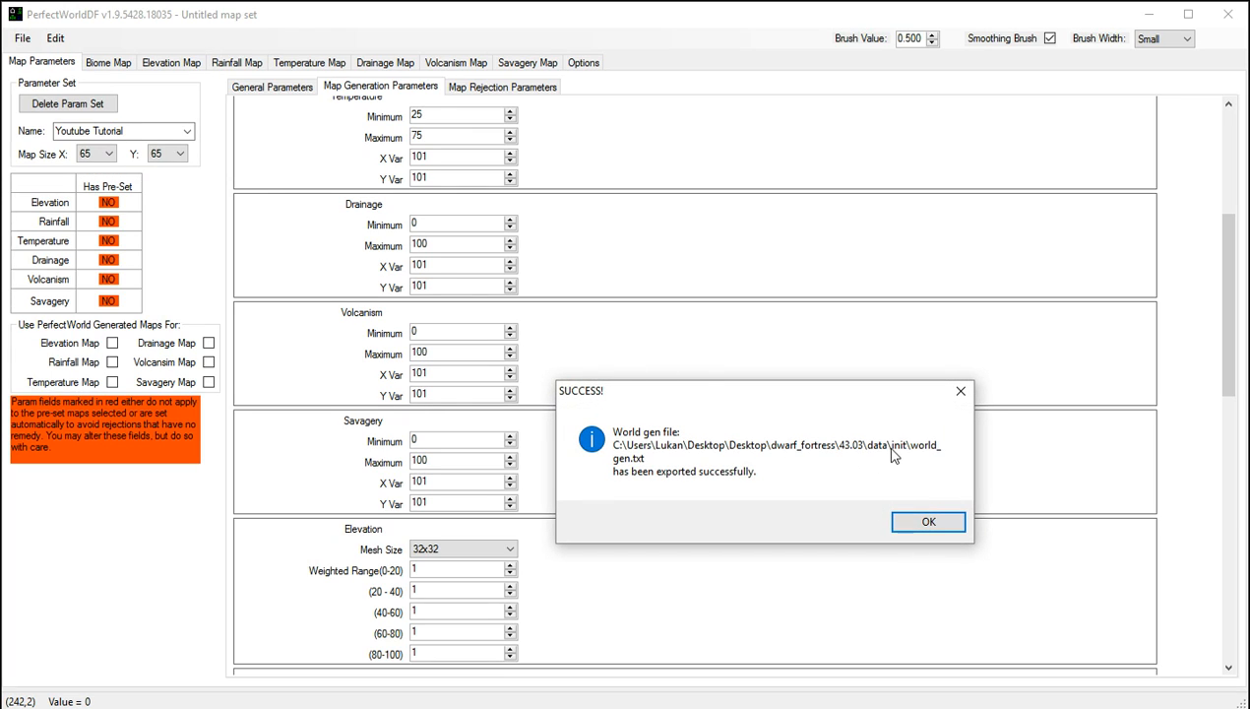
{"action": "left_click", "coordinate": [926, 520]}
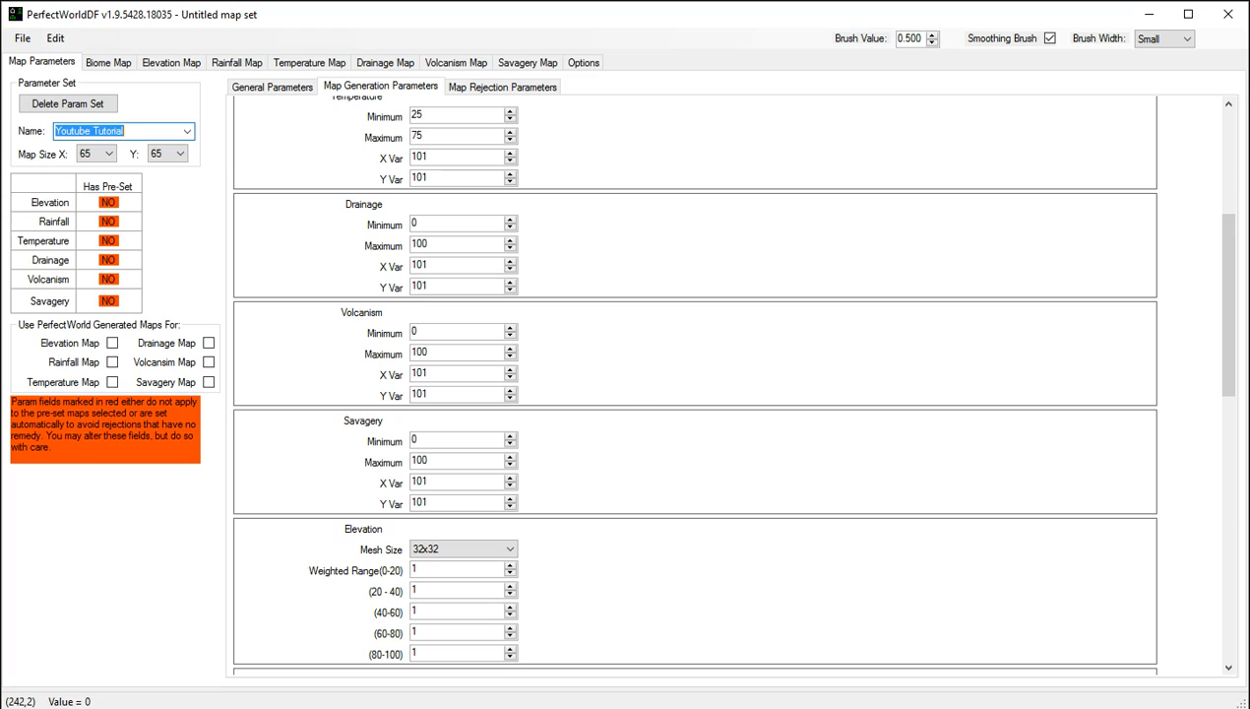
- Switch to Dwarf Fortress, minimise its console window and reposition the game window to show the title screen
{"action": "key", "text": "alt+Tab"}
{"action": "left_click", "coordinate": [577, 669]}
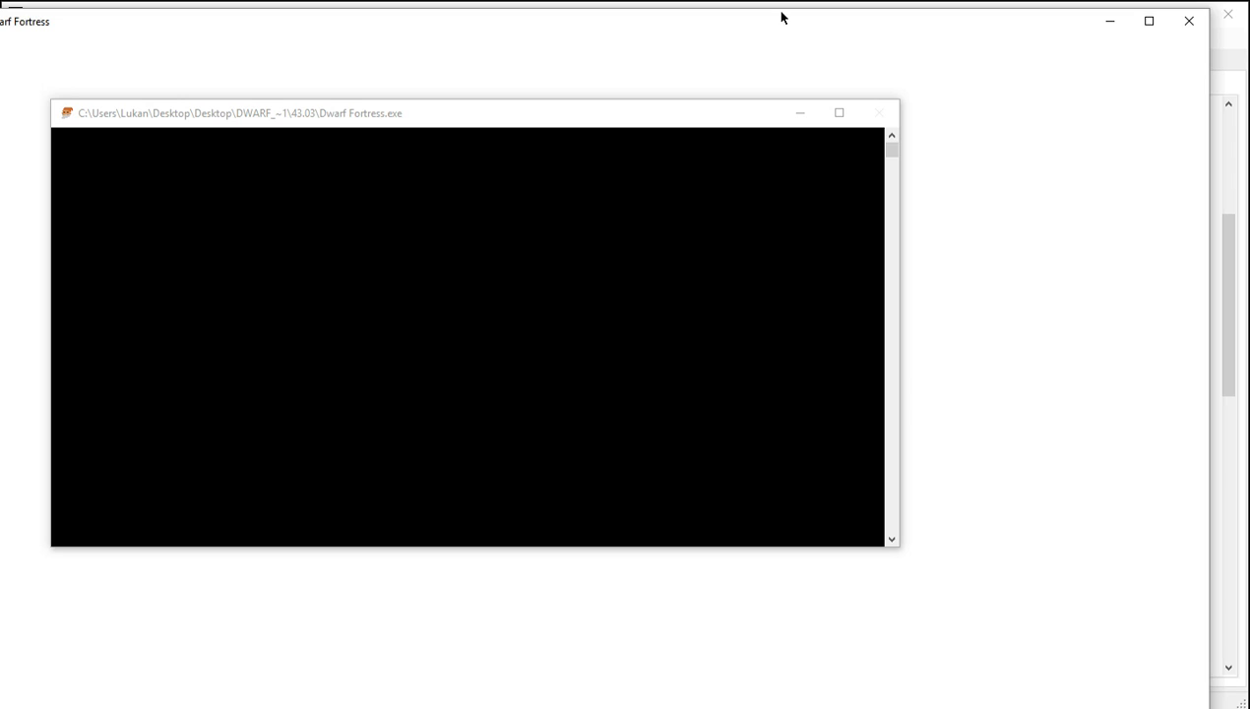
{"action": "left_click", "coordinate": [802, 113]}
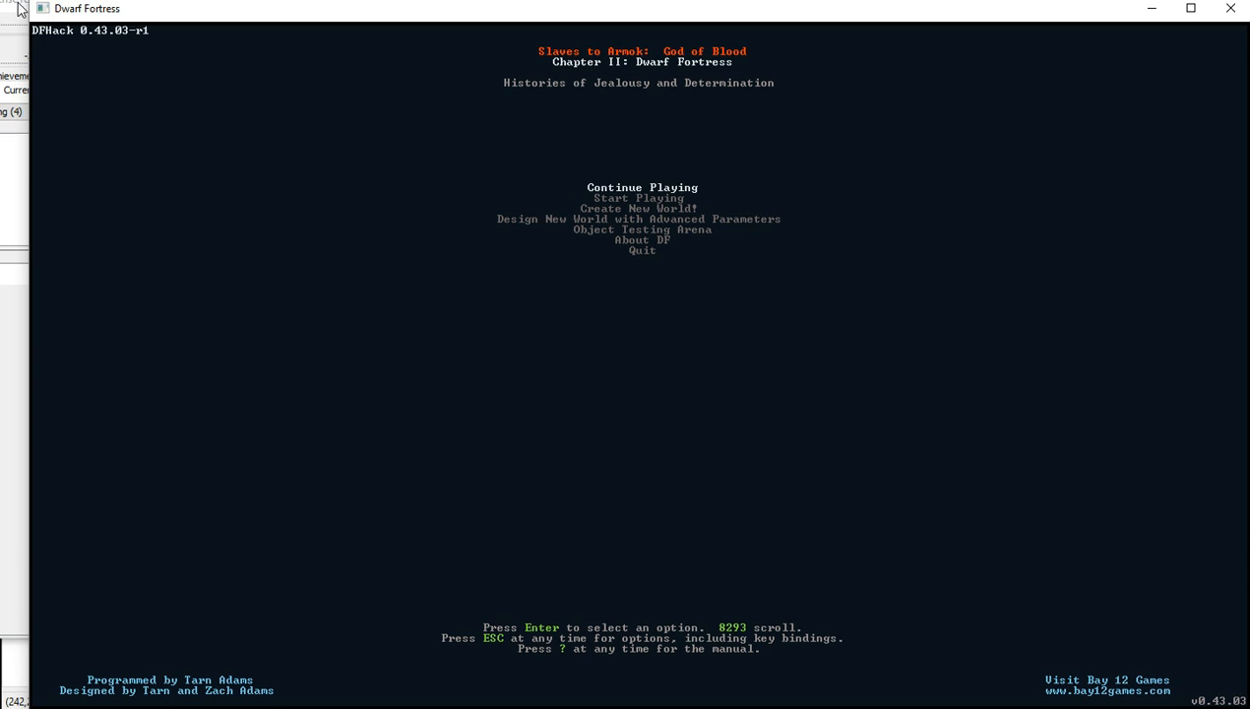
{"action": "left_click_drag", "start_coordinate": [30, 1], "coordinate": [2, 16]}
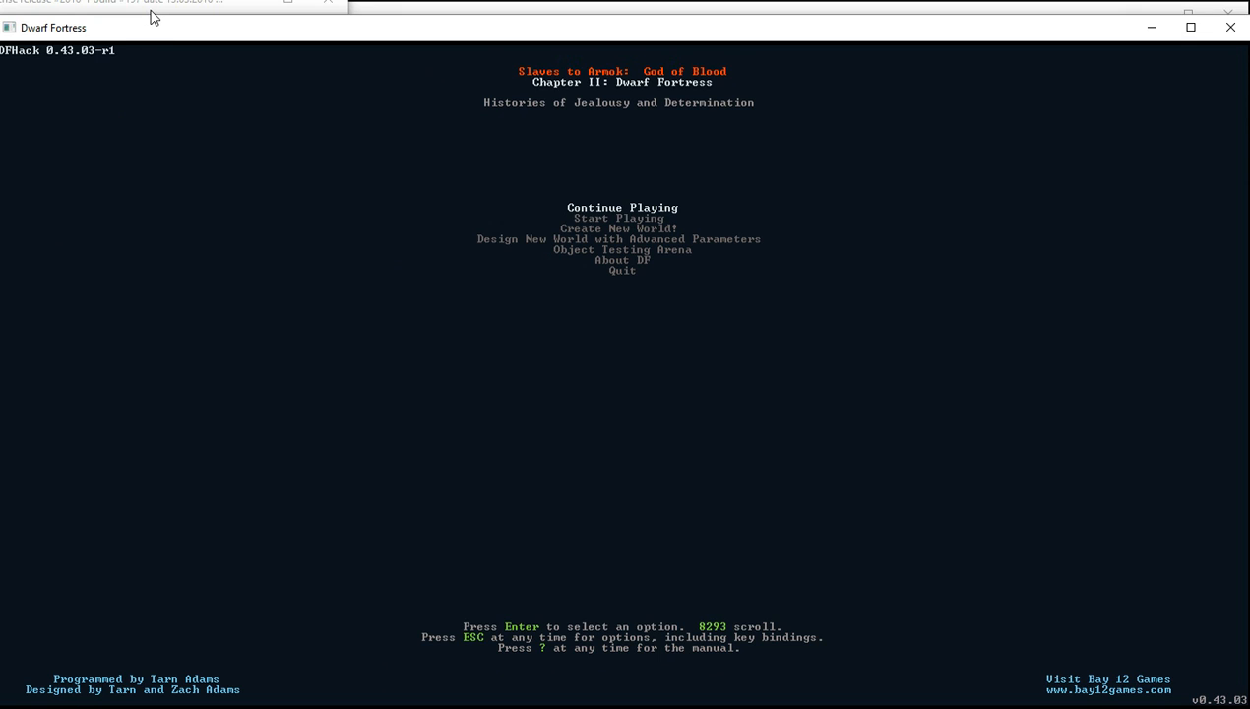
{"action": "left_click_drag", "start_coordinate": [151, 14], "coordinate": [153, 8]}
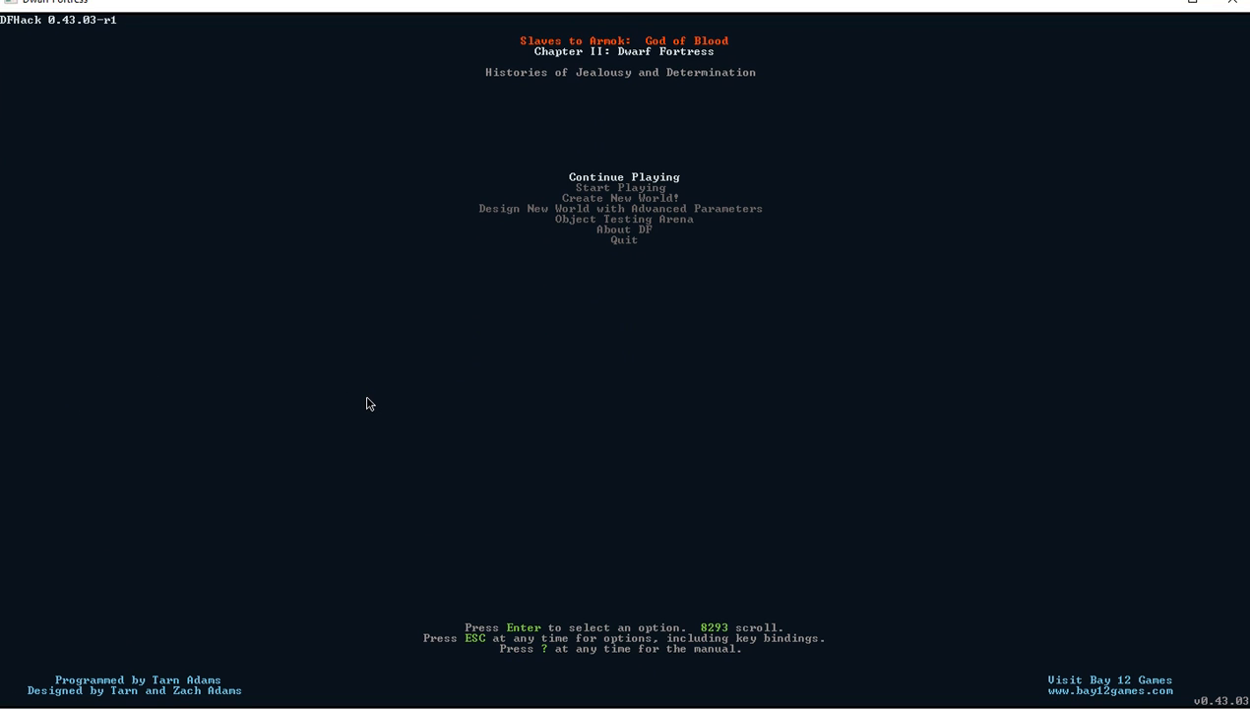
- Choose Design New World with Advanced Parameters, make the game full screen and dismiss the welcome message
{"action": "key", "text": "Up"}
{"action": "key", "text": "Up"}
{"action": "key", "text": "Up"}
{"action": "key", "text": "Up"}
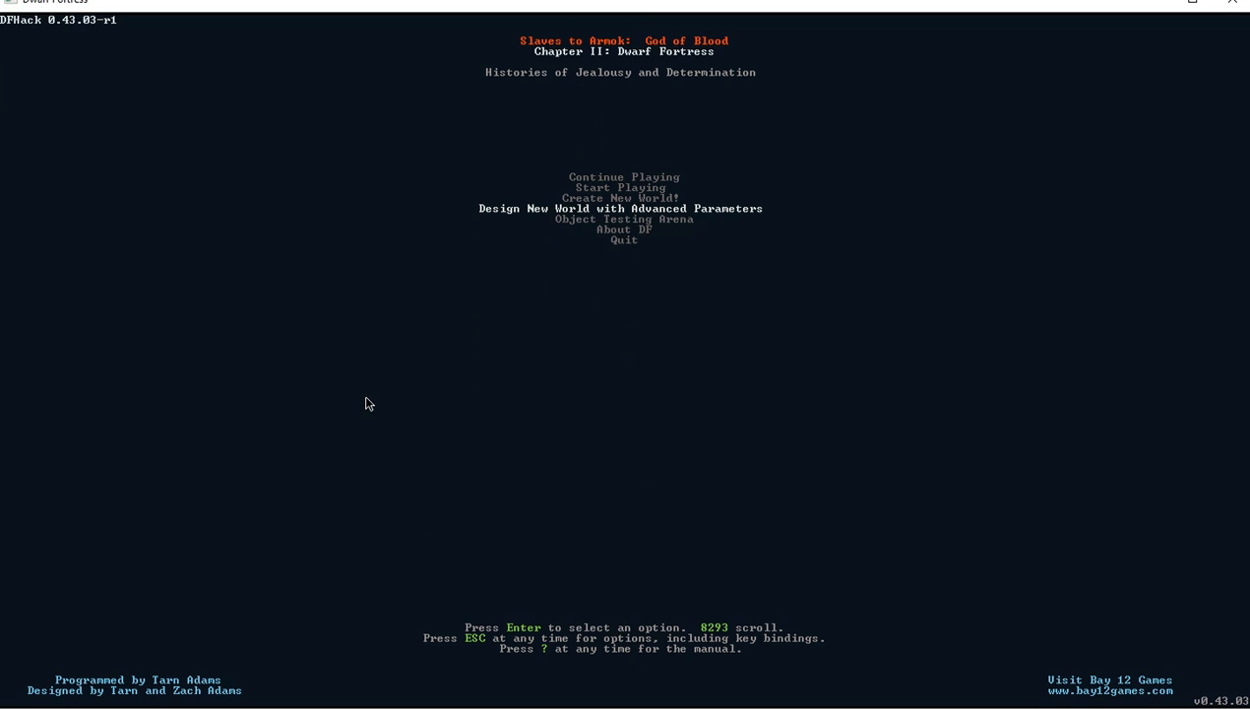
{"action": "key", "text": "Return"}
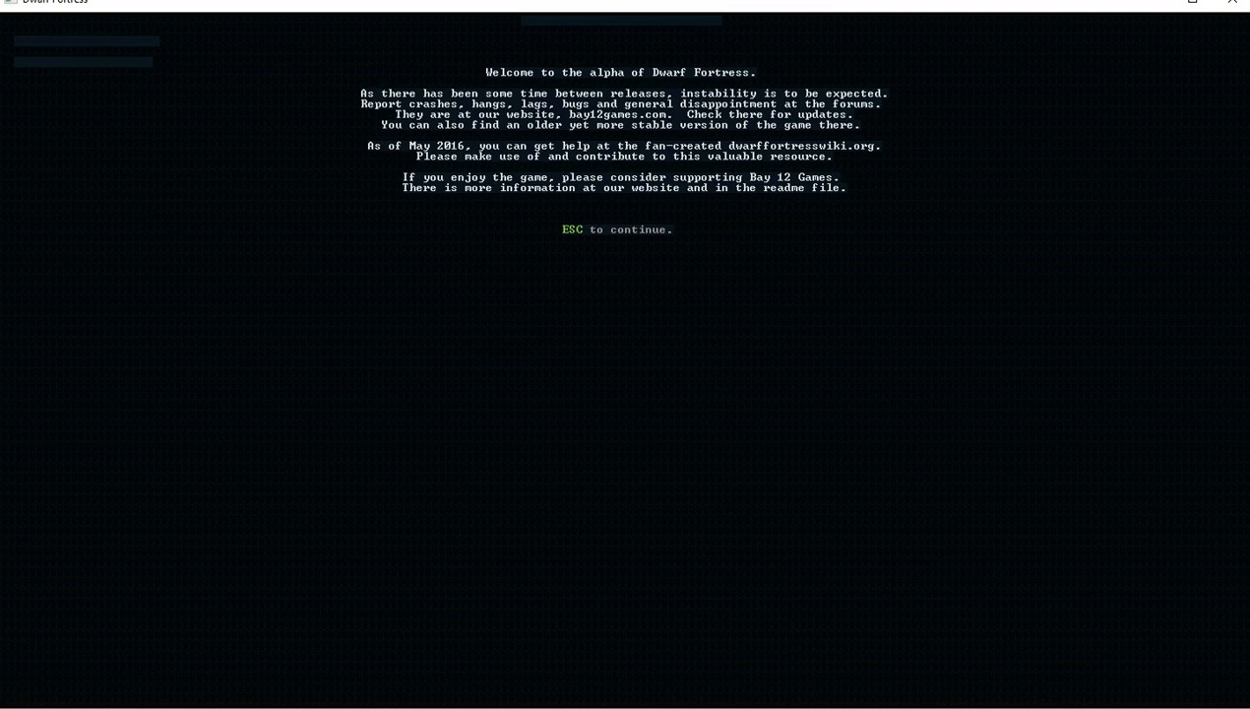
{"action": "key", "text": "F11"}
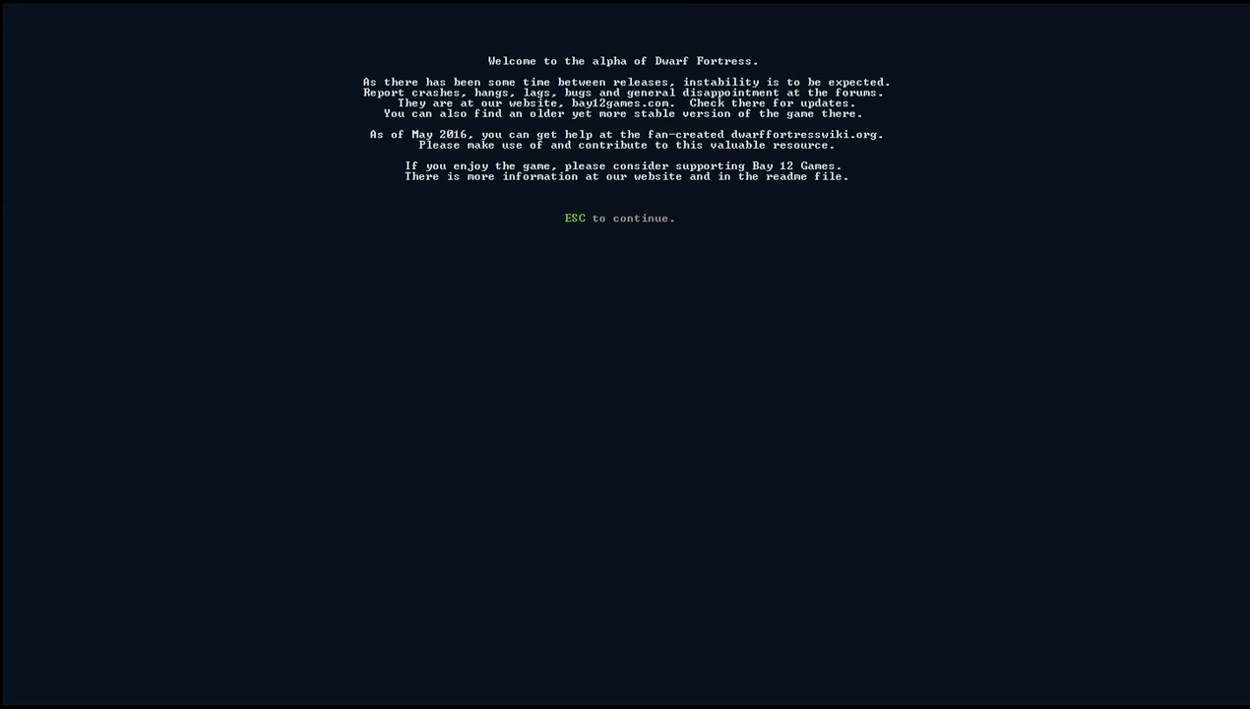
{"action": "key", "text": "Escape"}
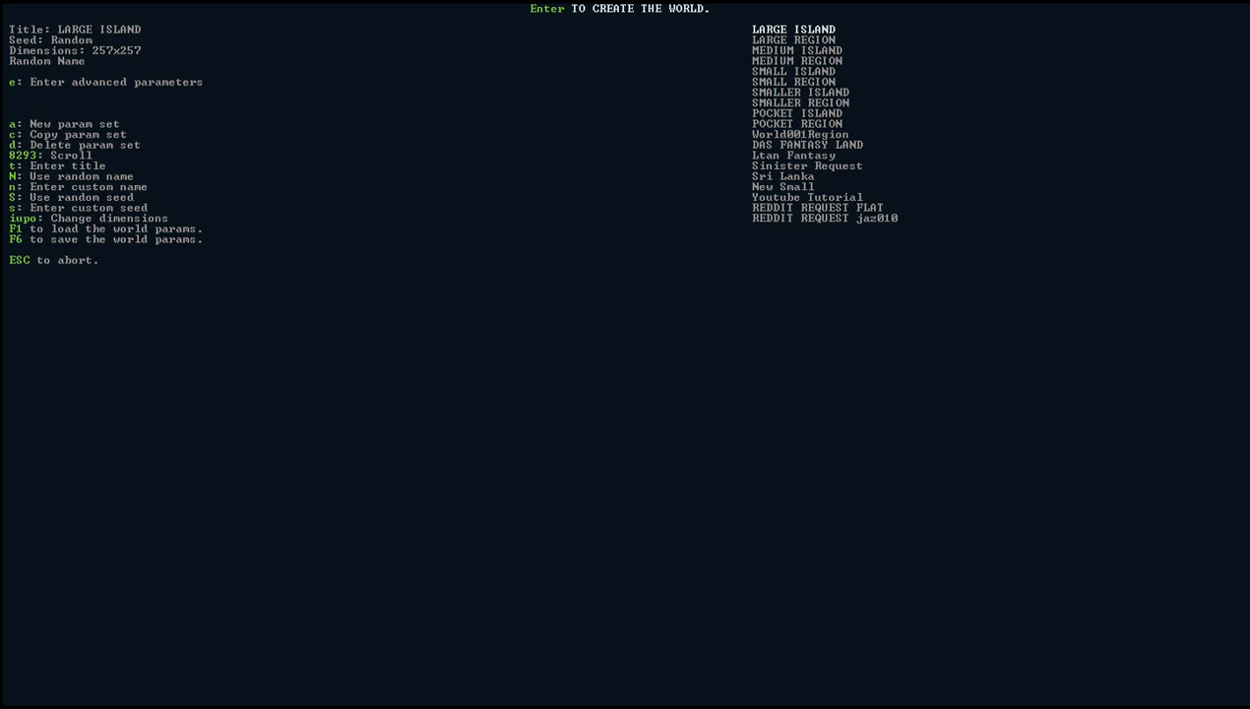
- Create a world from the Youtube Tutorial parameter set
{"action": "key", "text": "Up"}
{"action": "key", "text": "Up"}
{"action": "key", "text": "Up"}
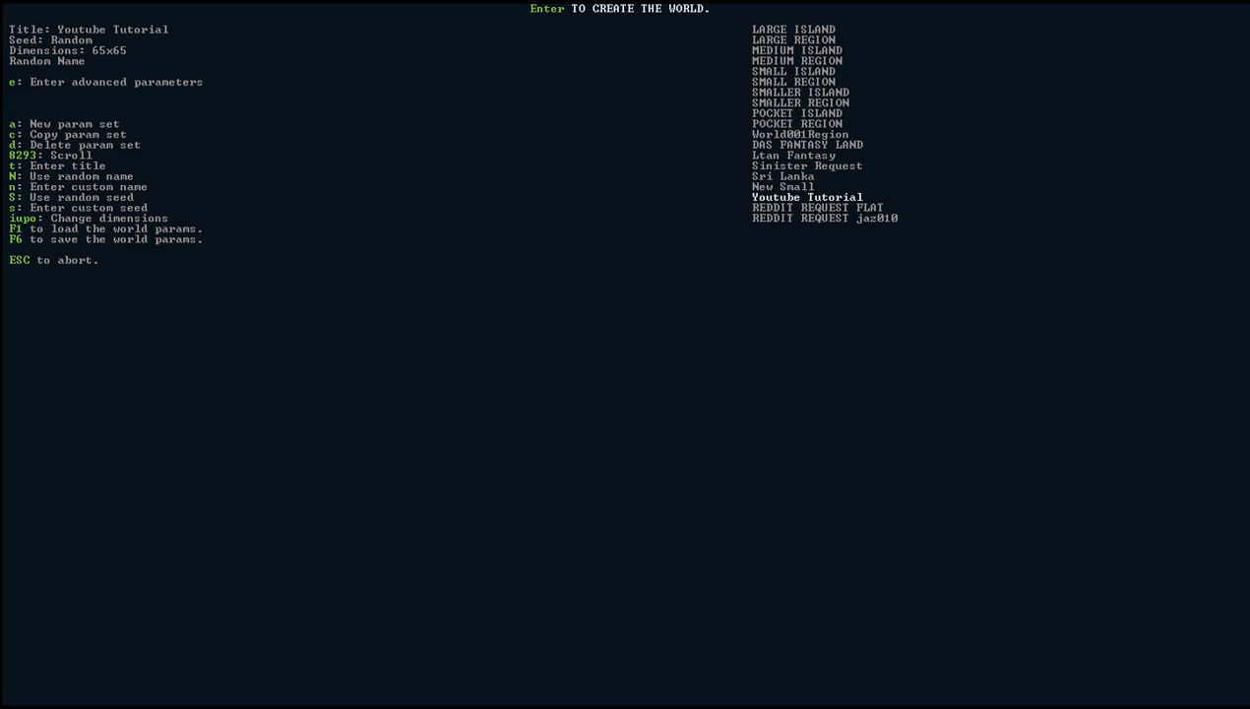
{"action": "key", "text": "Return"}
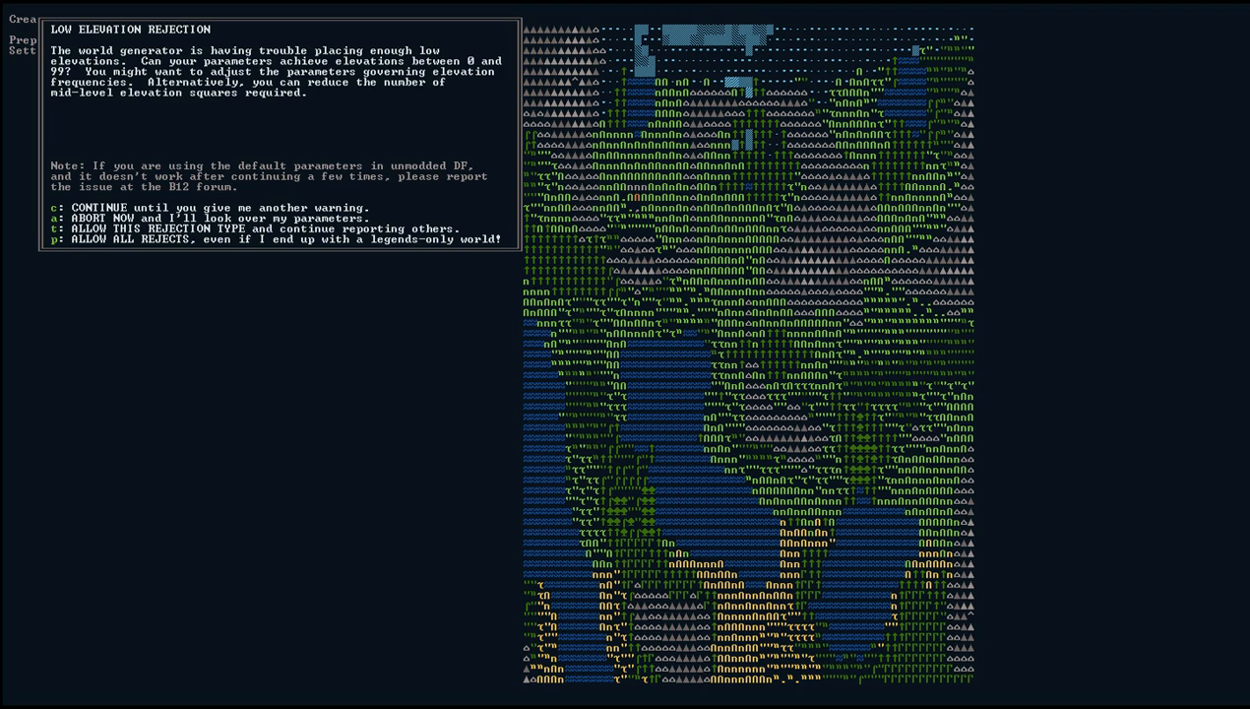
- Switch to the wiki's advanced world generation page in Chrome and search it for "rejection"
{"action": "key", "text": "alt+Tab"}
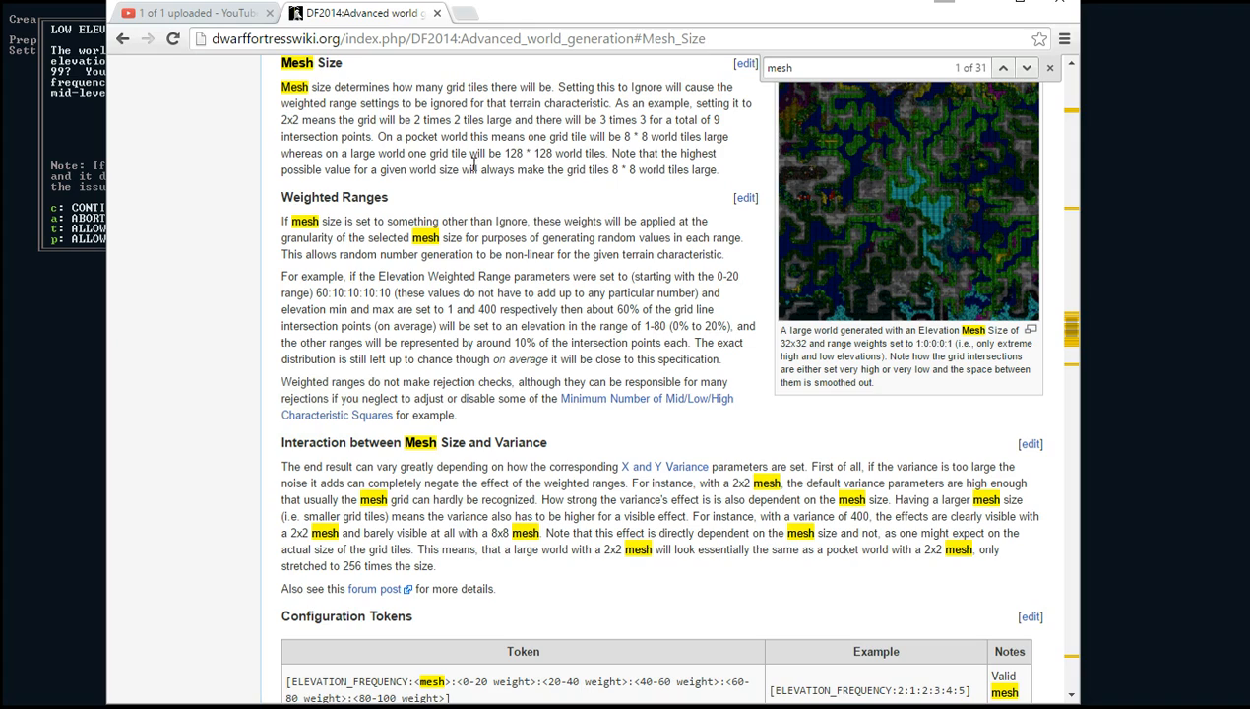
{"action": "double_click", "coordinate": [782, 68]}
{"action": "type", "text": "re"}
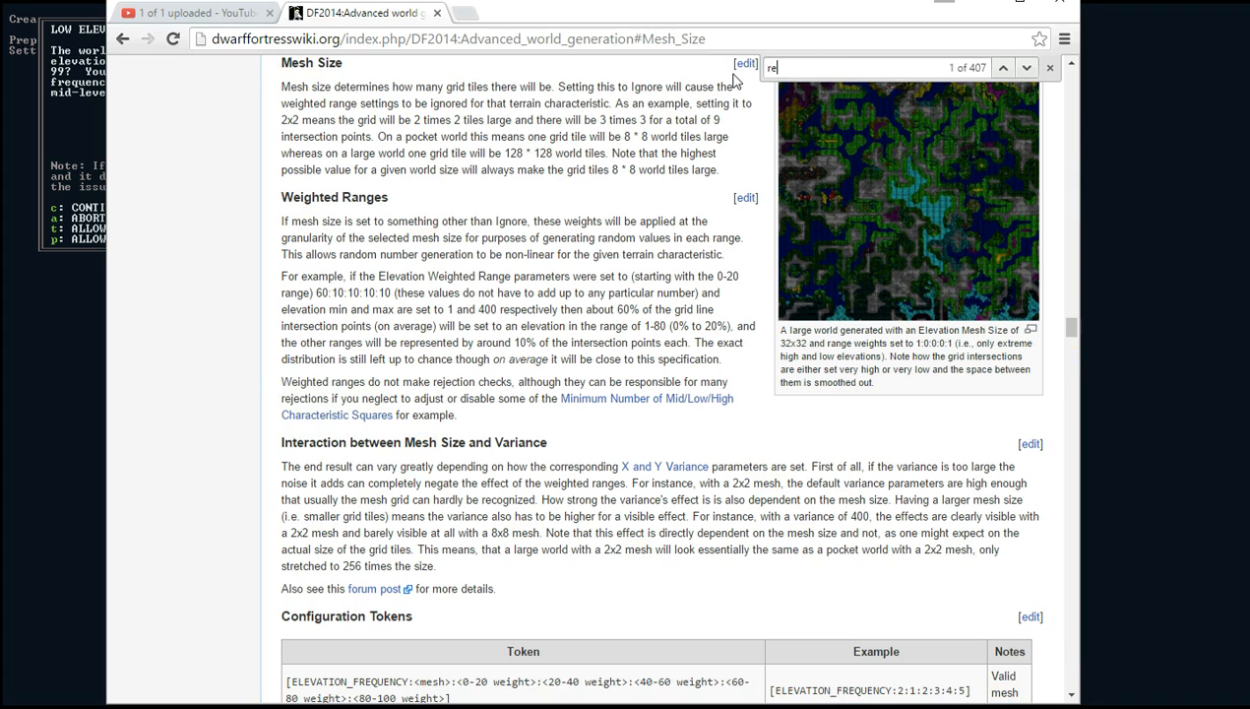
{"action": "type", "text": "h"}
{"action": "key", "text": "BackSpace"}
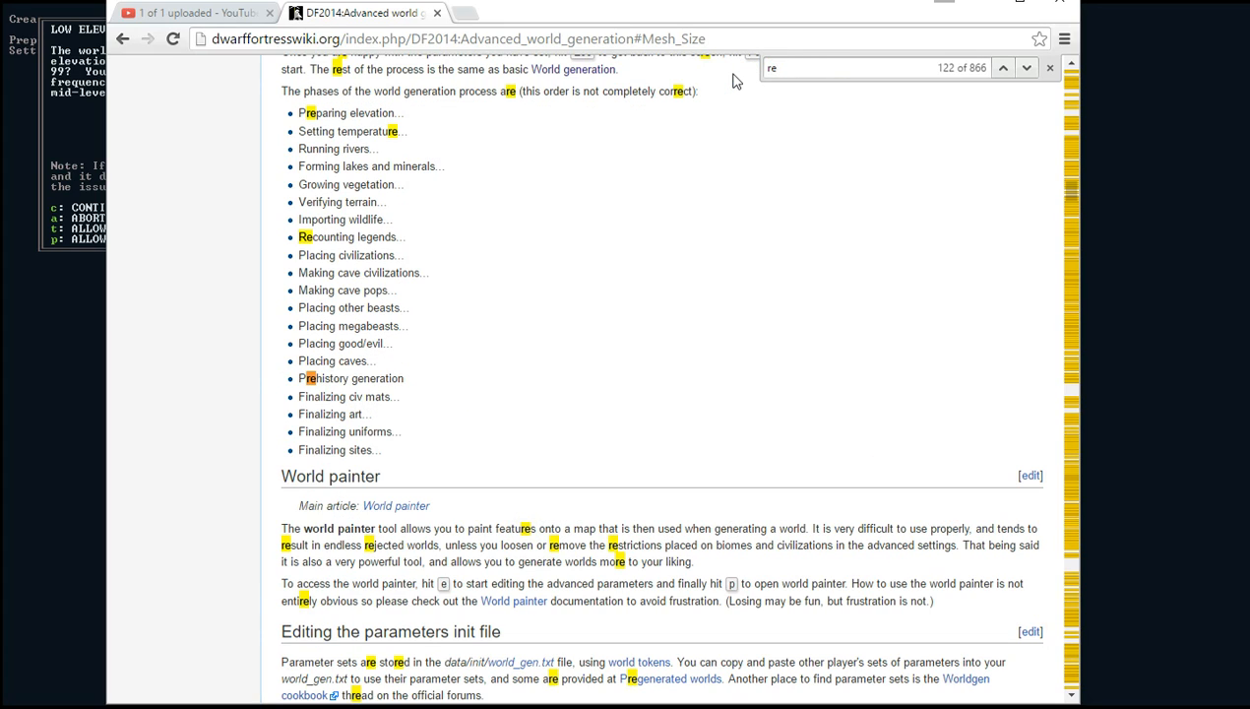
{"action": "type", "text": "jection"}
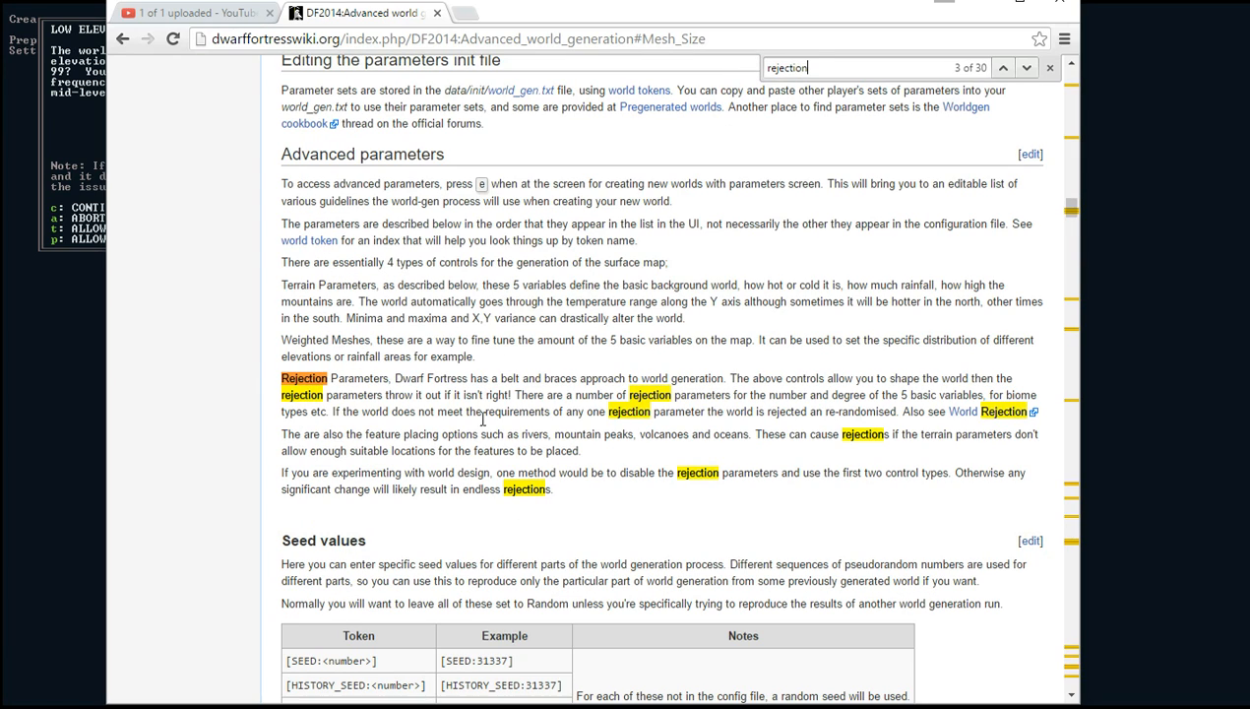
- Read the wiki's notes on rejections, weighted ranges, mesh size and configuration tokens, and return to Dwarf Fortress
{"action": "scroll", "coordinate": [502, 403], "scroll_direction": "down", "scroll_amount": 20}
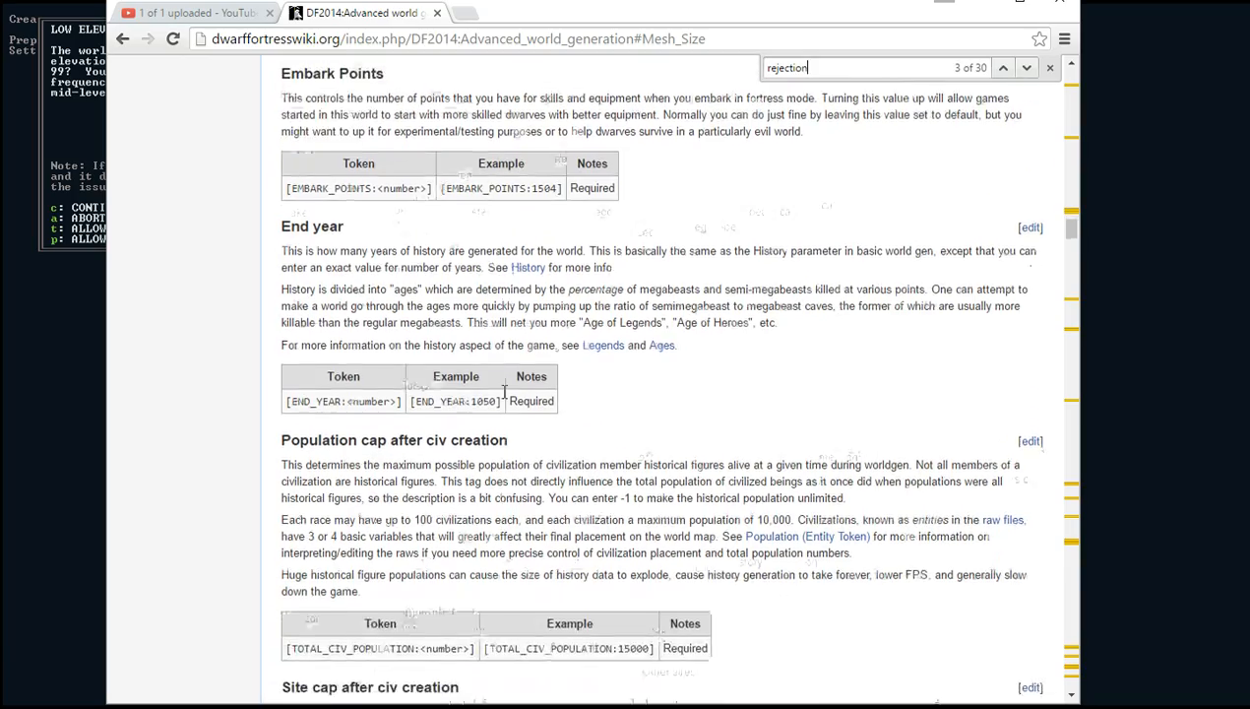
{"action": "scroll", "coordinate": [502, 393], "scroll_direction": "down", "scroll_amount": 20}
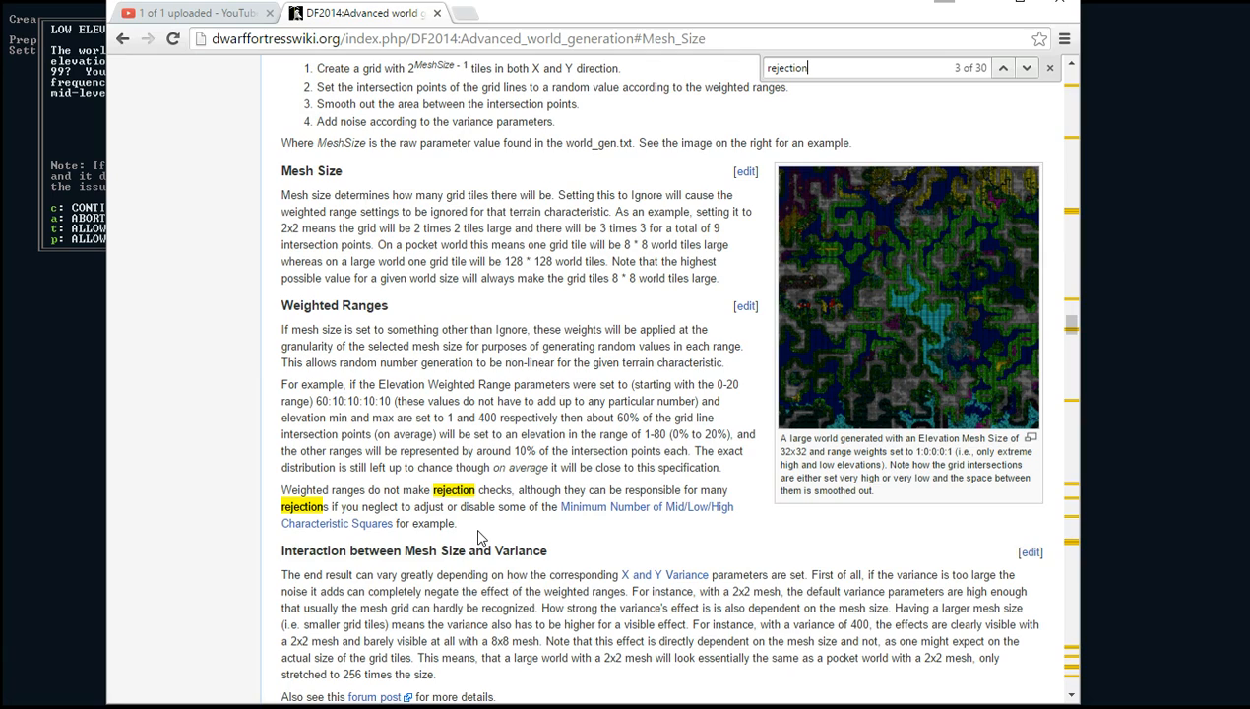
{"action": "scroll", "coordinate": [481, 536], "scroll_direction": "down", "scroll_amount": 10}
{"action": "scroll", "coordinate": [485, 527], "scroll_direction": "up", "scroll_amount": 3}
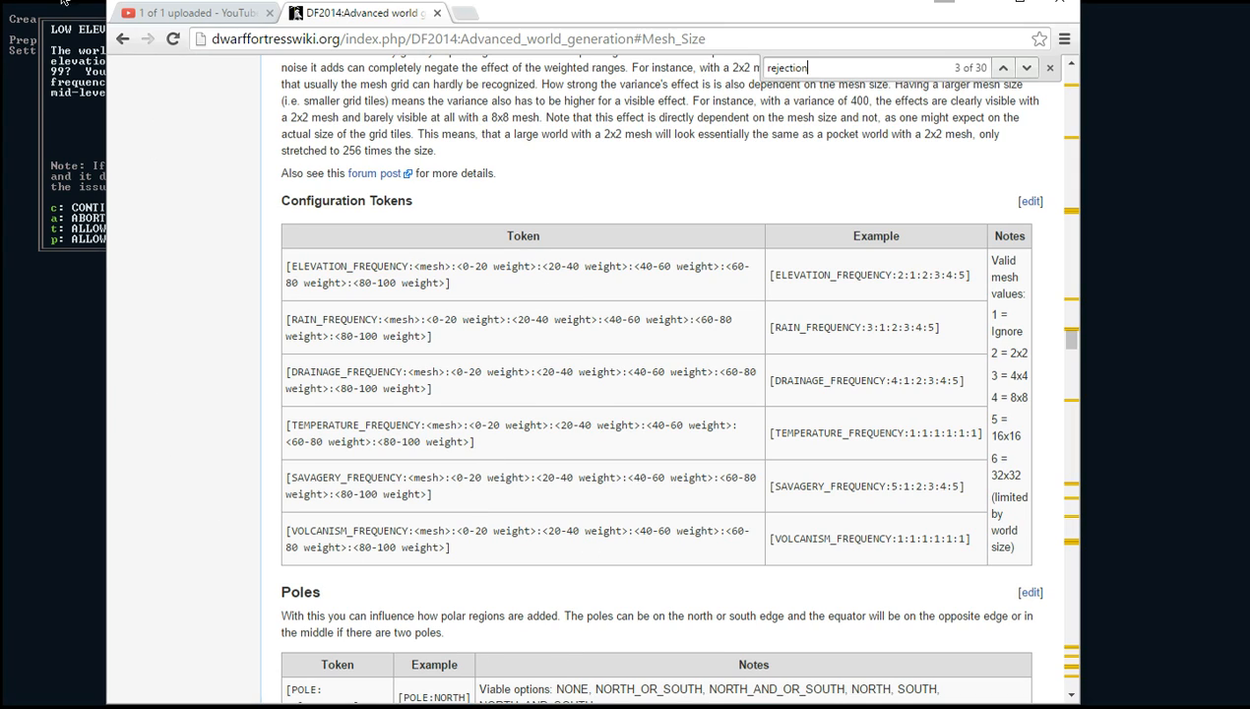
{"action": "left_click", "coordinate": [68, 13]}
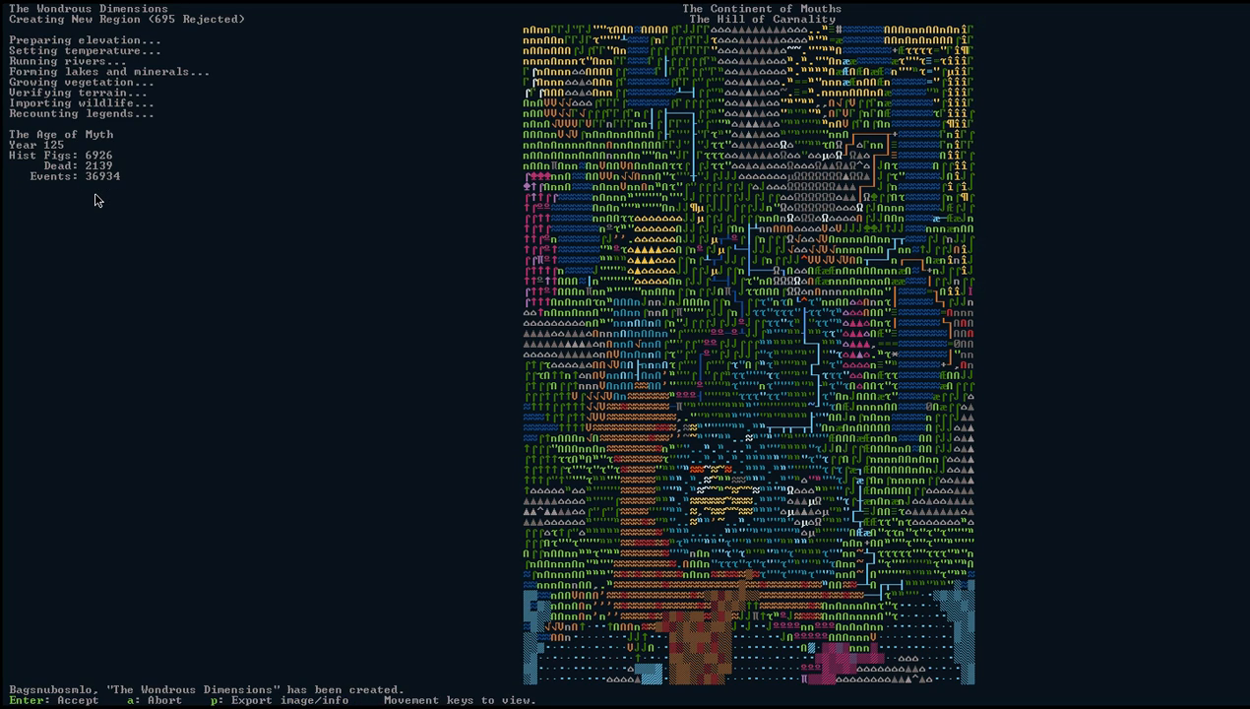
- Accept the generated world and open it from the region4 folder in Legends mode
{"action": "key", "text": "Return"}
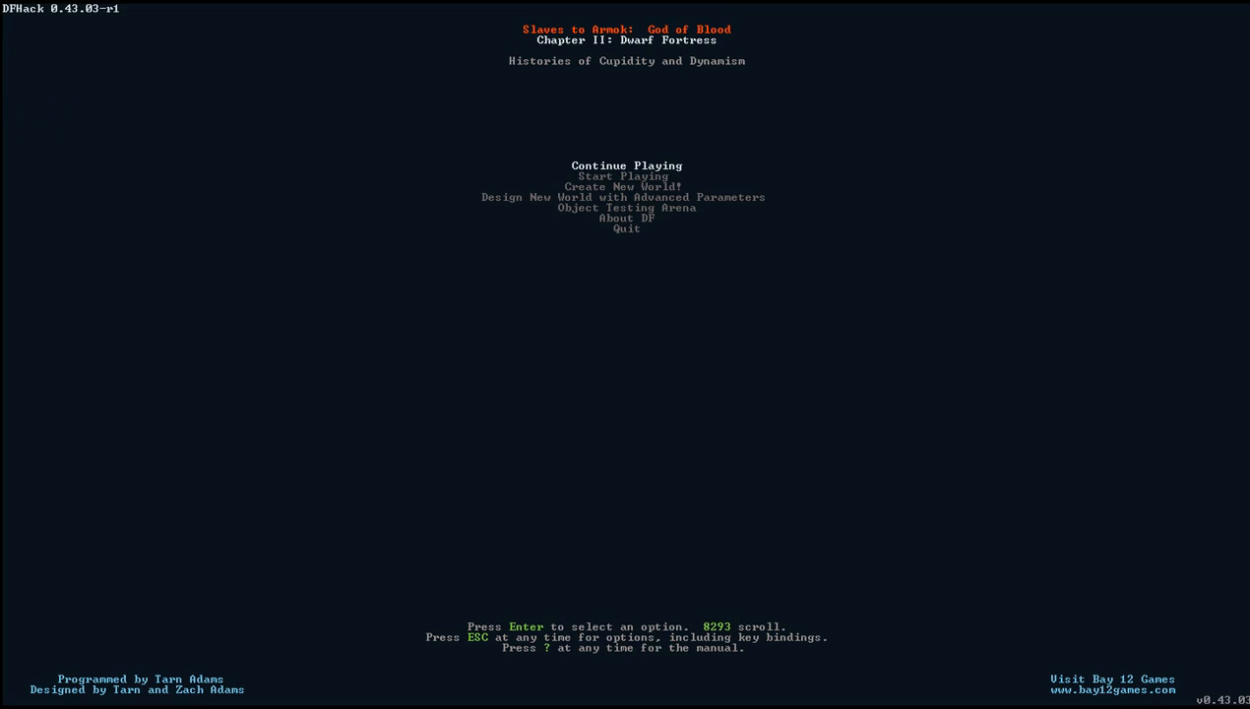
{"action": "key", "text": "Down"}
{"action": "key", "text": "Return"}
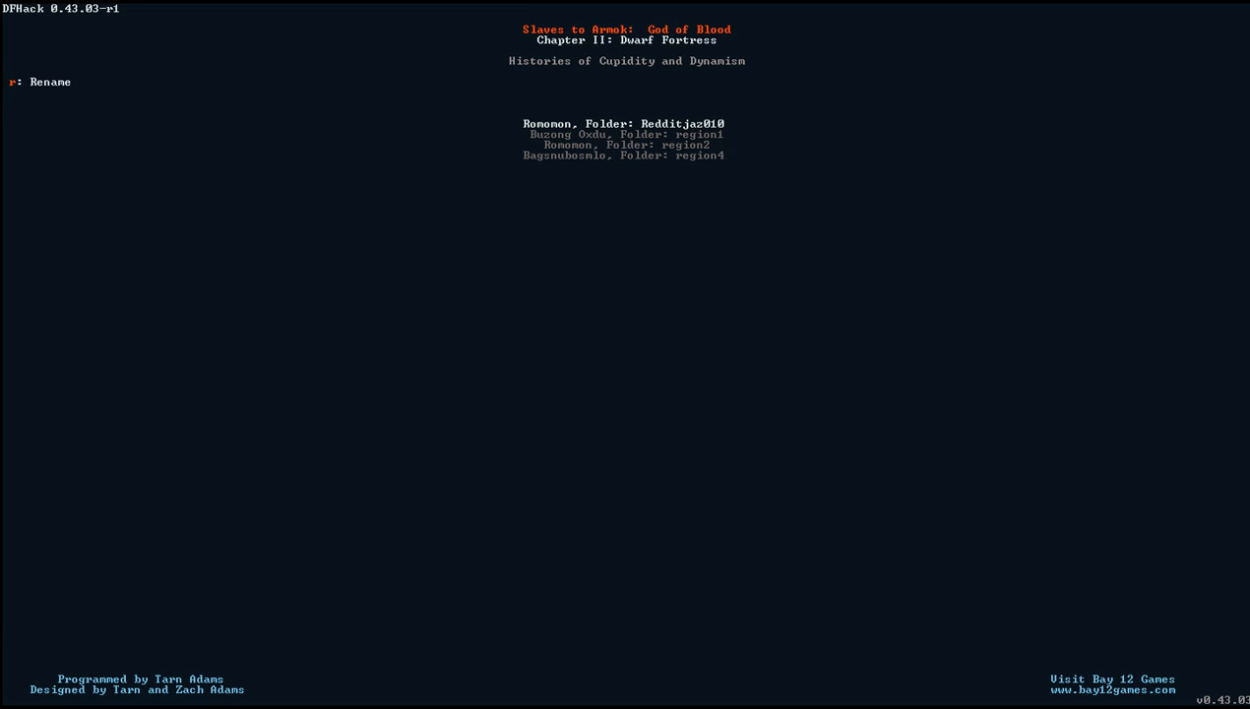
{"action": "key", "text": "Down"}
{"action": "key", "text": "Down"}
{"action": "key", "text": "Down"}
{"action": "key", "text": "Return"}
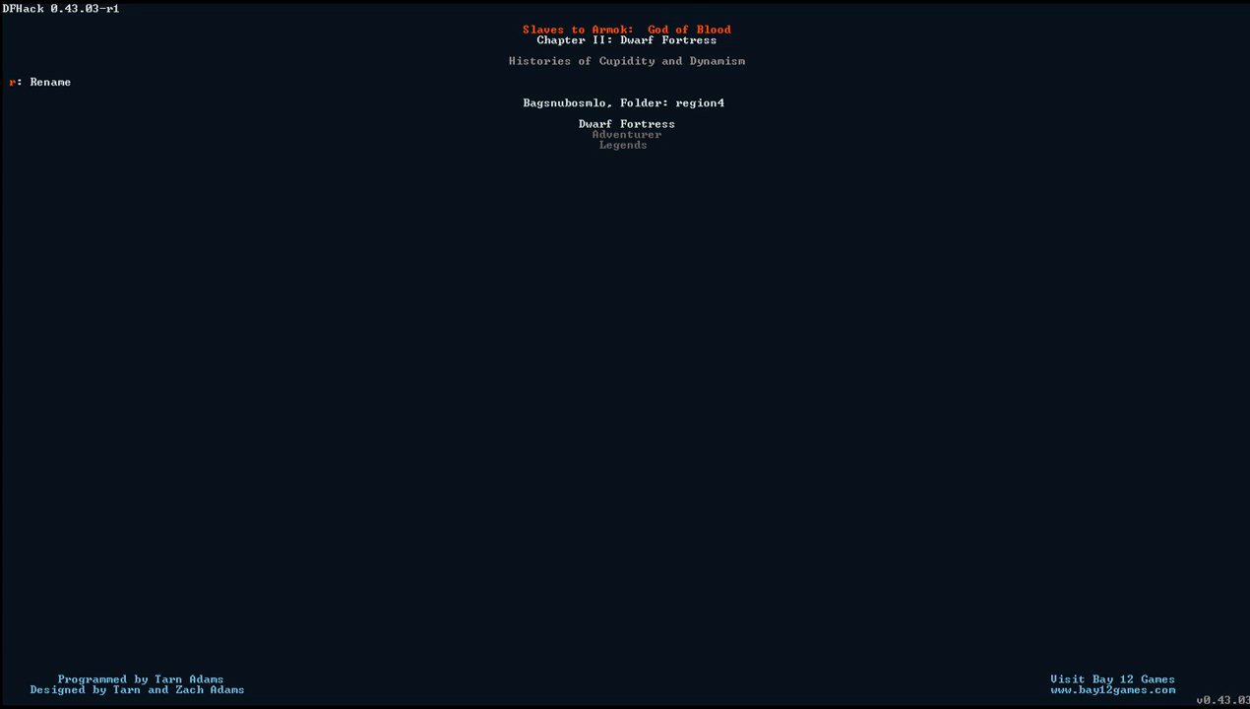
{"action": "key", "text": "Down"}
{"action": "key", "text": "Return"}
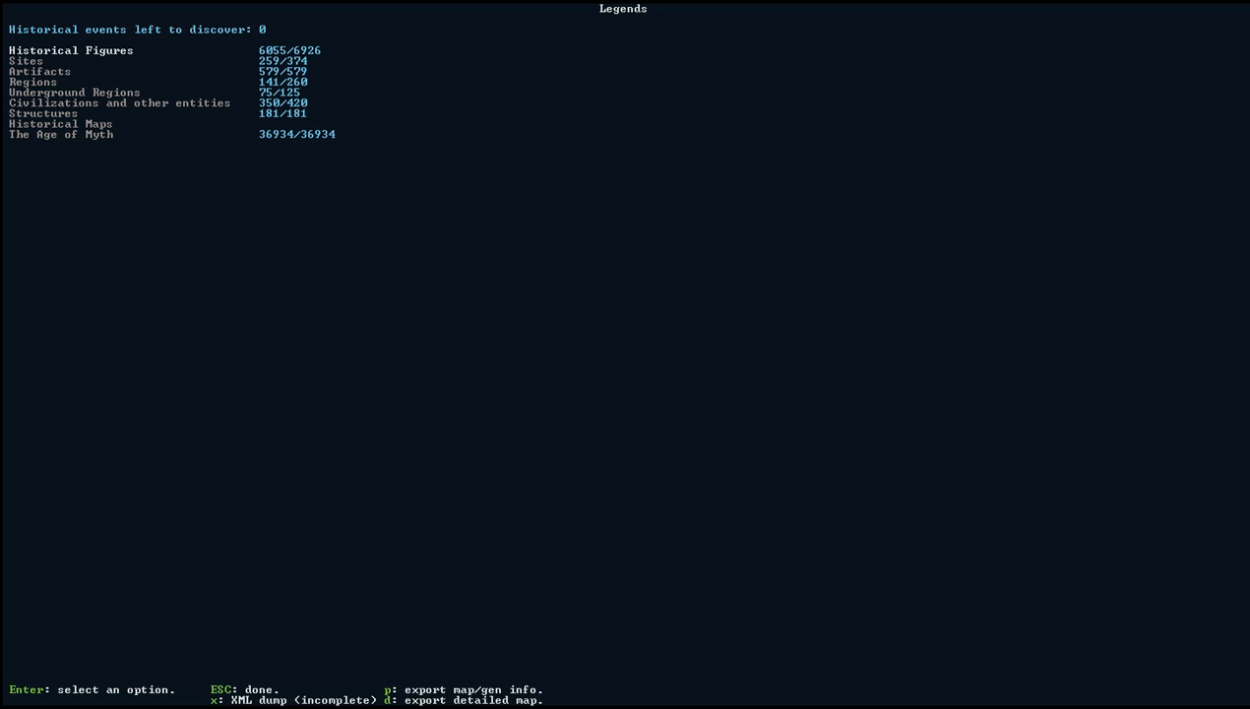
- Switch to the File Explorer window showing the init folder and go up two levels to the 43.03 folder
{"action": "key", "text": "alt+Tab"}
{"action": "key", "text": "alt+Tab"}
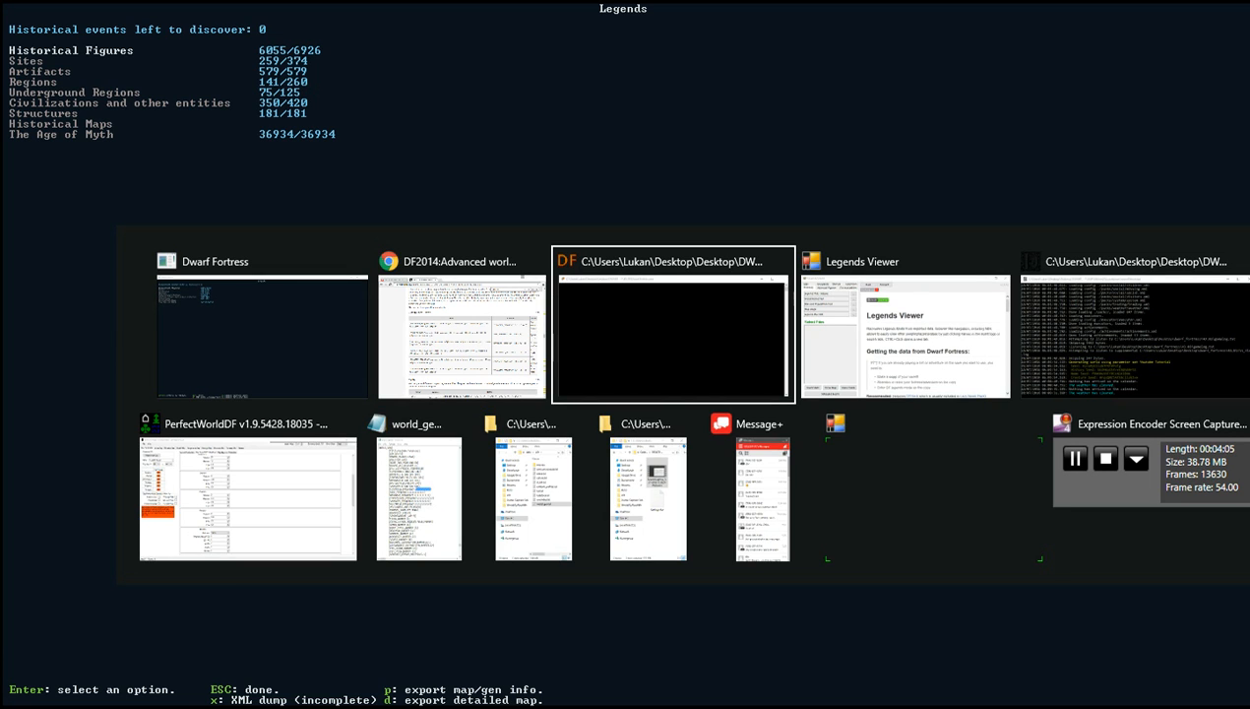
{"action": "key", "text": "alt+Tab"}
{"action": "key", "text": "alt+Tab"}
{"action": "key", "text": "alt+Tab"}
{"action": "key", "text": "alt+Tab"}
{"action": "key", "text": "alt+Tab"}
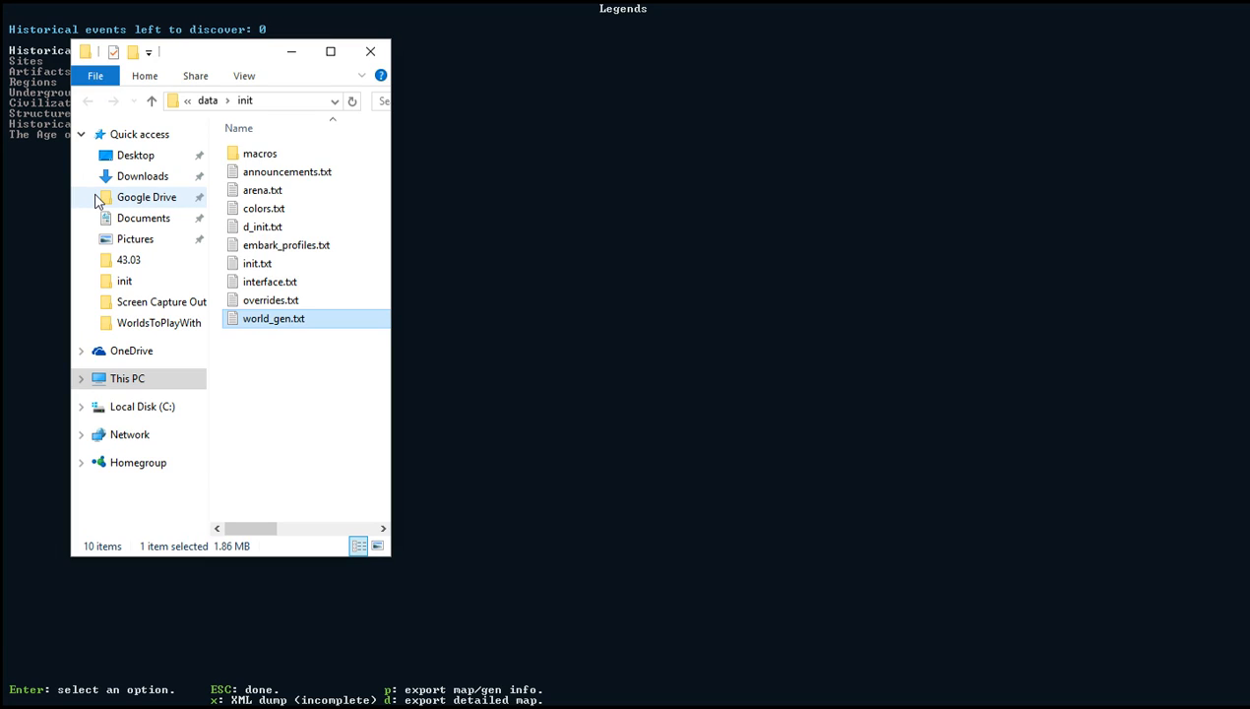
{"action": "left_click", "coordinate": [147, 103]}
{"action": "left_click", "coordinate": [147, 102]}
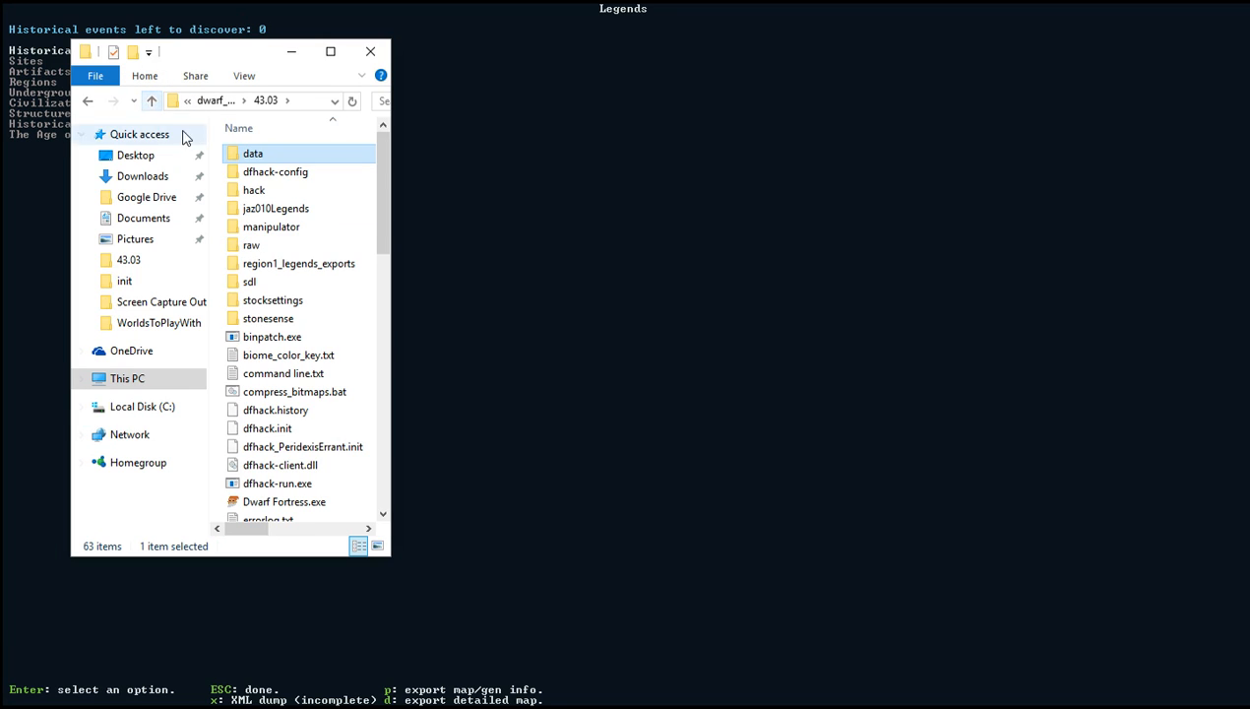
- Widen the folder window to show full file names and open region4-world_gen_param.txt in Notepad
{"action": "left_click", "coordinate": [275, 412]}
{"action": "scroll", "coordinate": [274, 418], "scroll_direction": "down", "scroll_amount": 6}
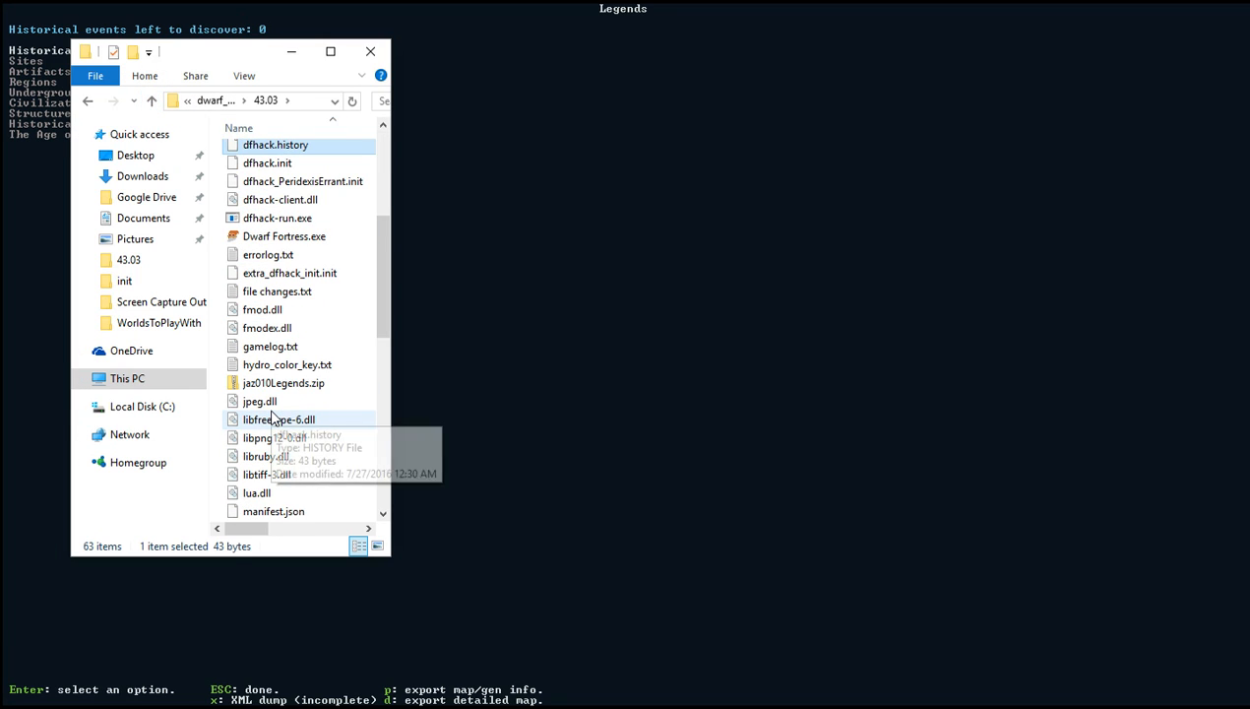
{"action": "scroll", "coordinate": [275, 417], "scroll_direction": "down", "scroll_amount": 4}
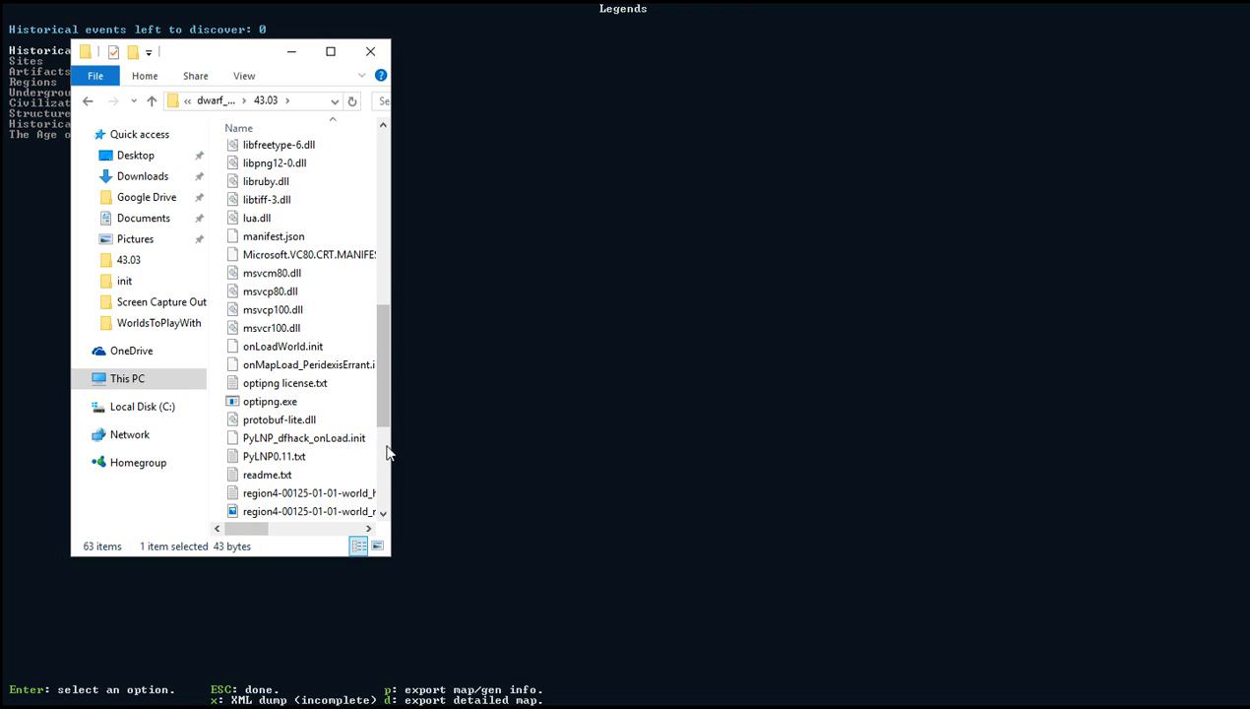
{"action": "left_click_drag", "start_coordinate": [392, 446], "coordinate": [628, 449]}
{"action": "left_click", "coordinate": [391, 497]}
{"action": "scroll", "coordinate": [392, 502], "scroll_direction": "down", "scroll_amount": 1}
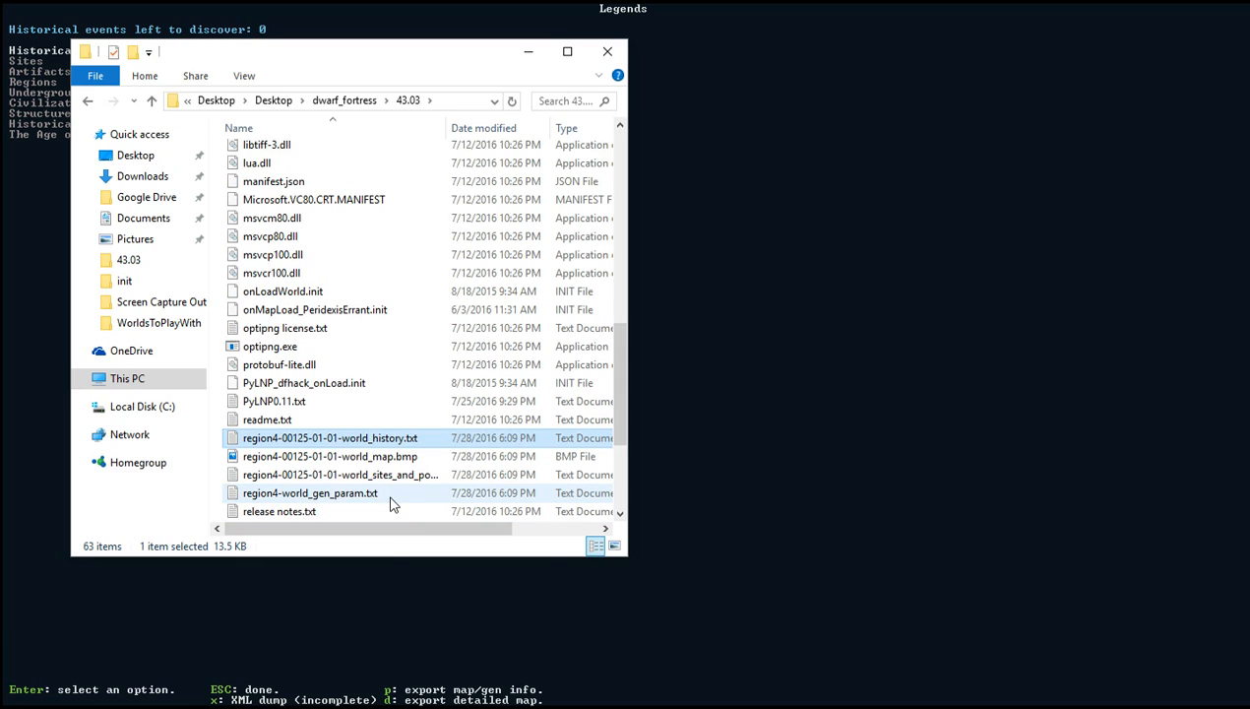
{"action": "left_click", "coordinate": [327, 492]}
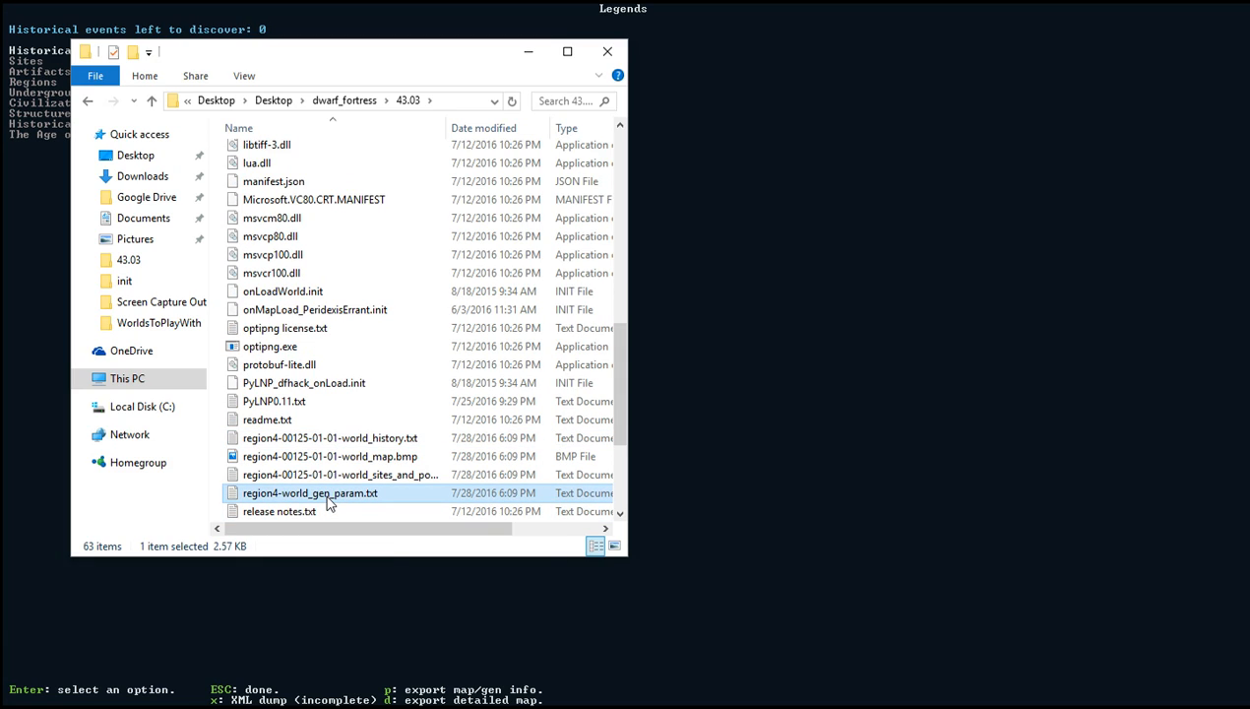
{"action": "double_click", "coordinate": [330, 494]}
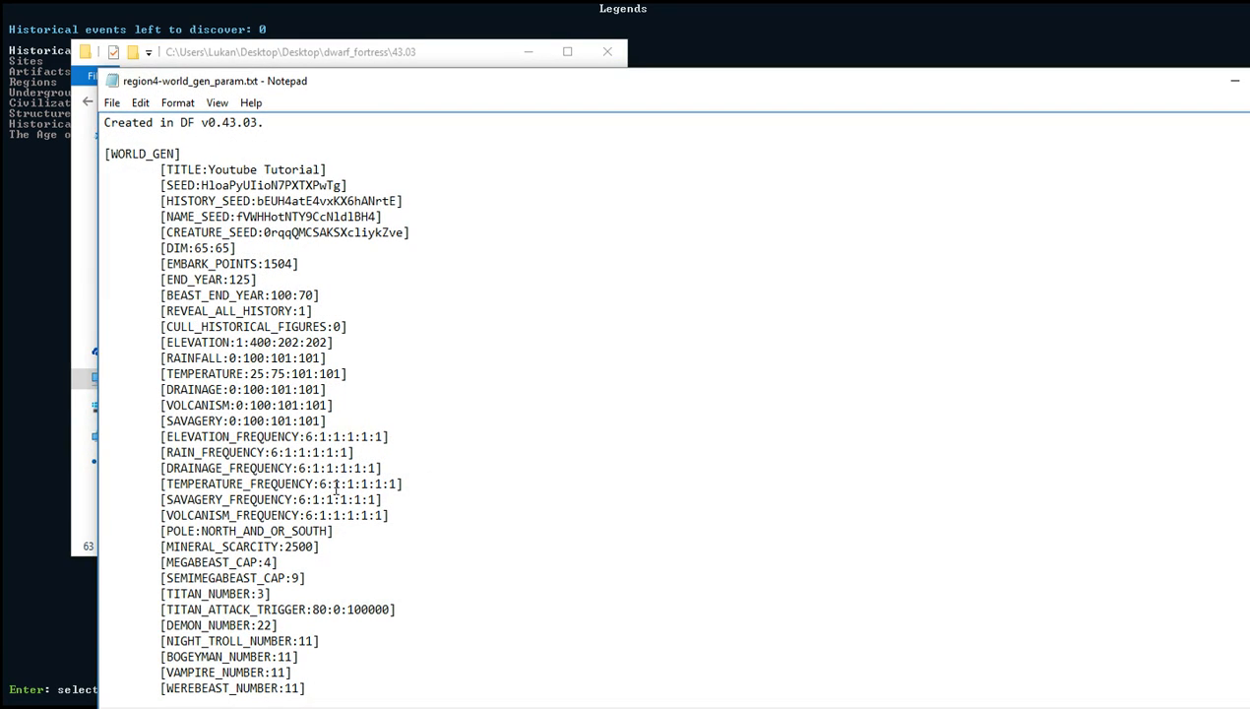
- Select the complete value of the SEED token in the world generation parameters
{"action": "double_click", "coordinate": [208, 185]}
{"action": "left_click", "coordinate": [211, 185]}
{"action": "left_click_drag", "start_coordinate": [201, 185], "coordinate": [342, 184]}
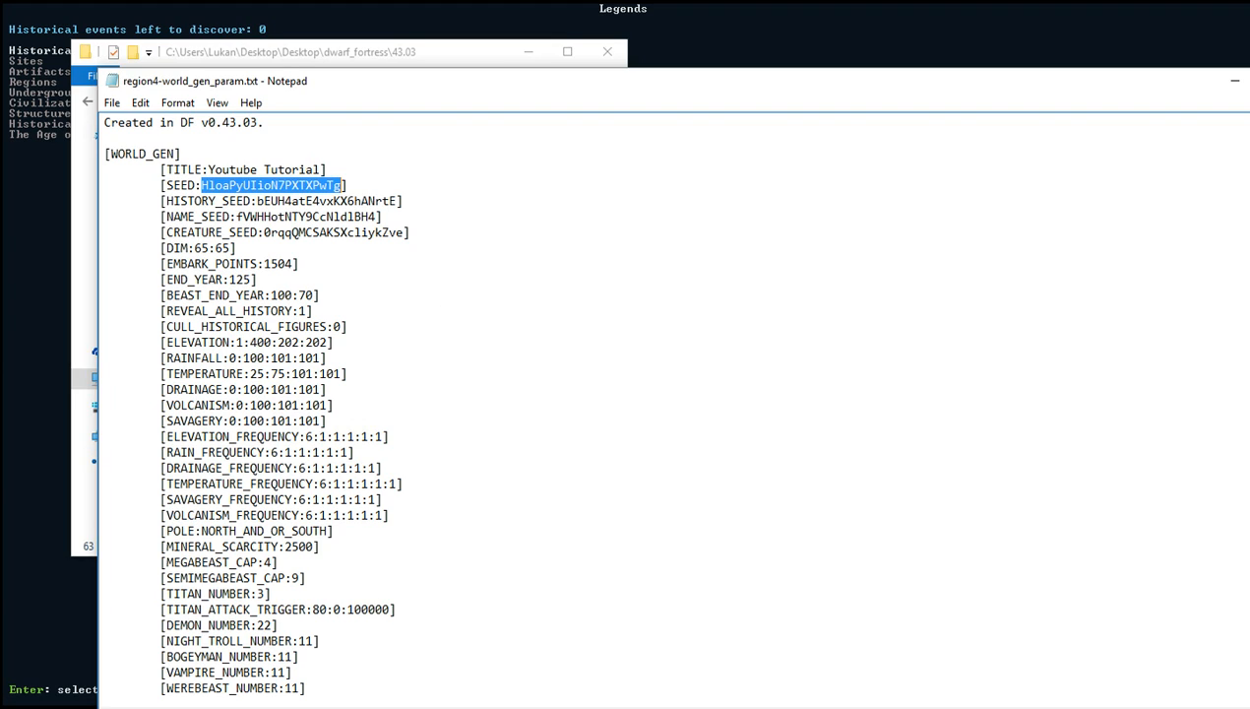
- Switch to PerfectWorldDF, enable the custom main seed for Youtube Tutorial and paste the seed copied from the exported file
{"action": "key", "text": "alt+Tab"}
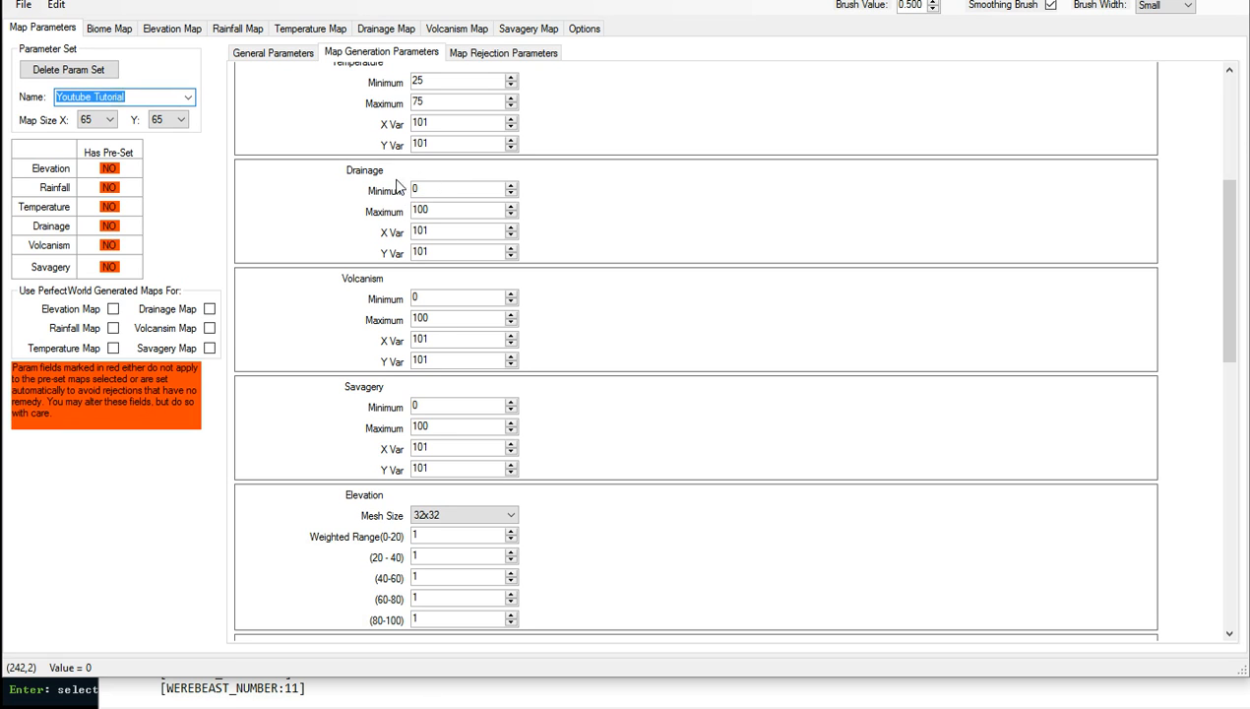
{"action": "scroll", "coordinate": [293, 230], "scroll_direction": "up", "scroll_amount": 3}
{"action": "left_click", "coordinate": [396, 75]}
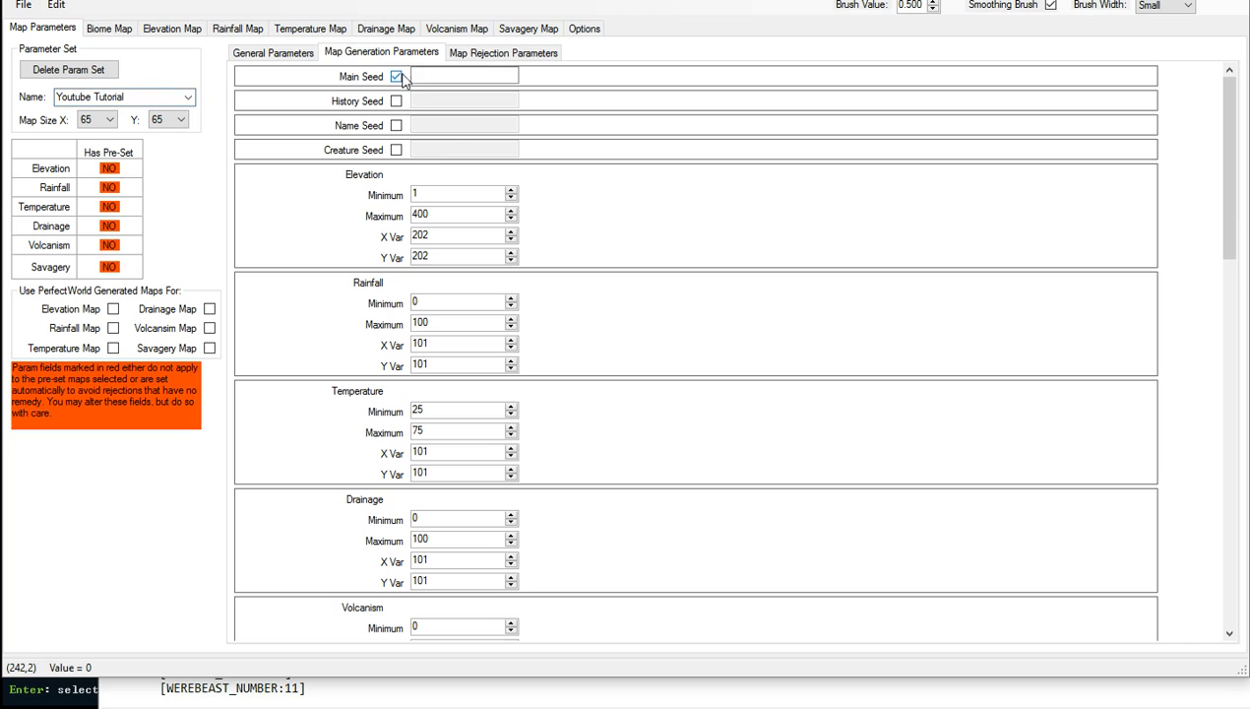
{"action": "key", "text": "ctrl+v"}
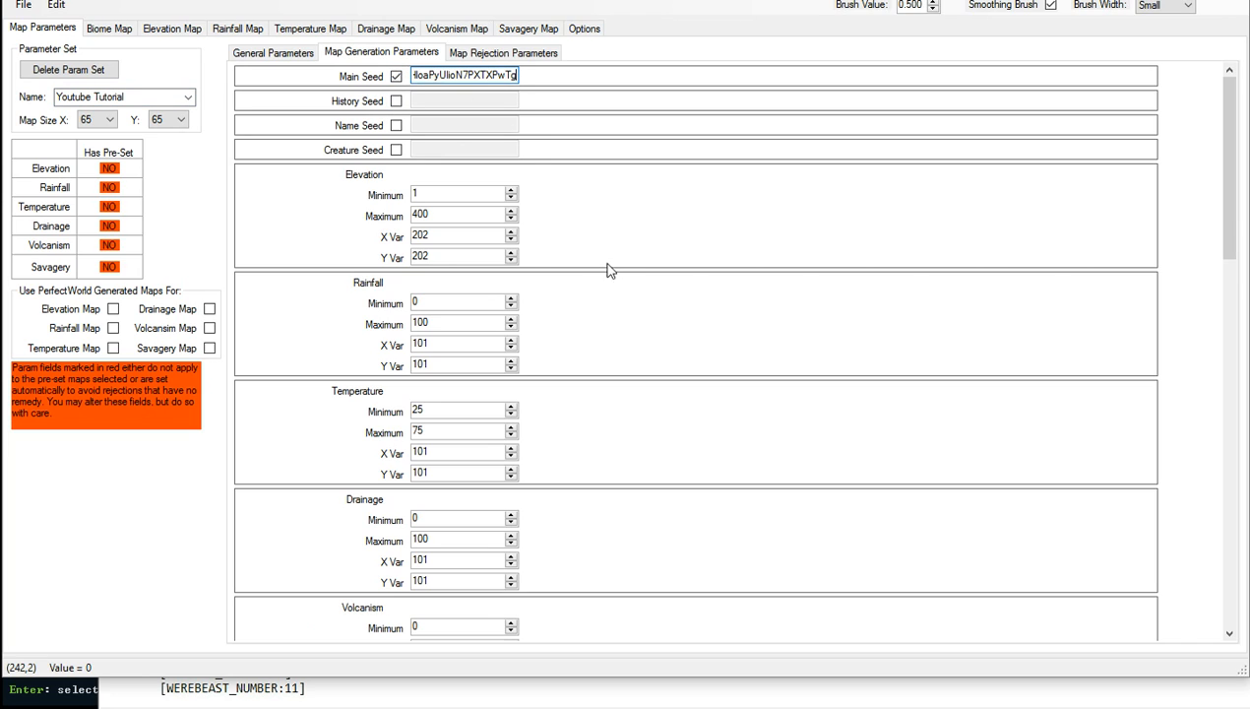
- Set the Volcanism weighted ranges to 60 for 0-20 and 10 for each of the four higher ranges
{"action": "scroll", "coordinate": [616, 261], "scroll_direction": "down", "scroll_amount": 3}
{"action": "scroll", "coordinate": [616, 260], "scroll_direction": "down", "scroll_amount": 8}
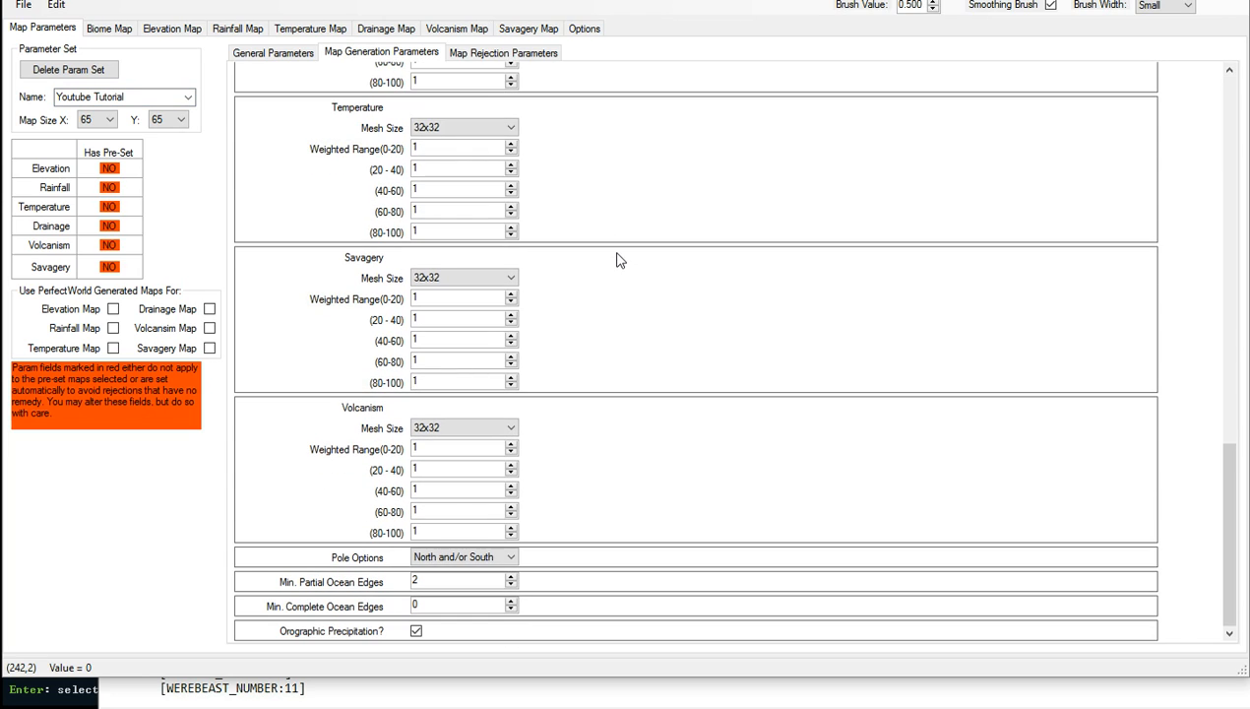
{"action": "double_click", "coordinate": [416, 447]}
{"action": "type", "text": "60"}
{"action": "key", "text": "Tab"}
{"action": "type", "text": "40"}
{"action": "key", "text": "BackSpace"}
{"action": "key", "text": "BackSpace"}
{"action": "type", "text": "101010"}
{"action": "key", "text": "Delete"}
{"action": "type", "text": "10"}
- Export the edited parameters to the existing world_gen file and dismiss the export confirmation
{"action": "left_click", "coordinate": [27, 7]}
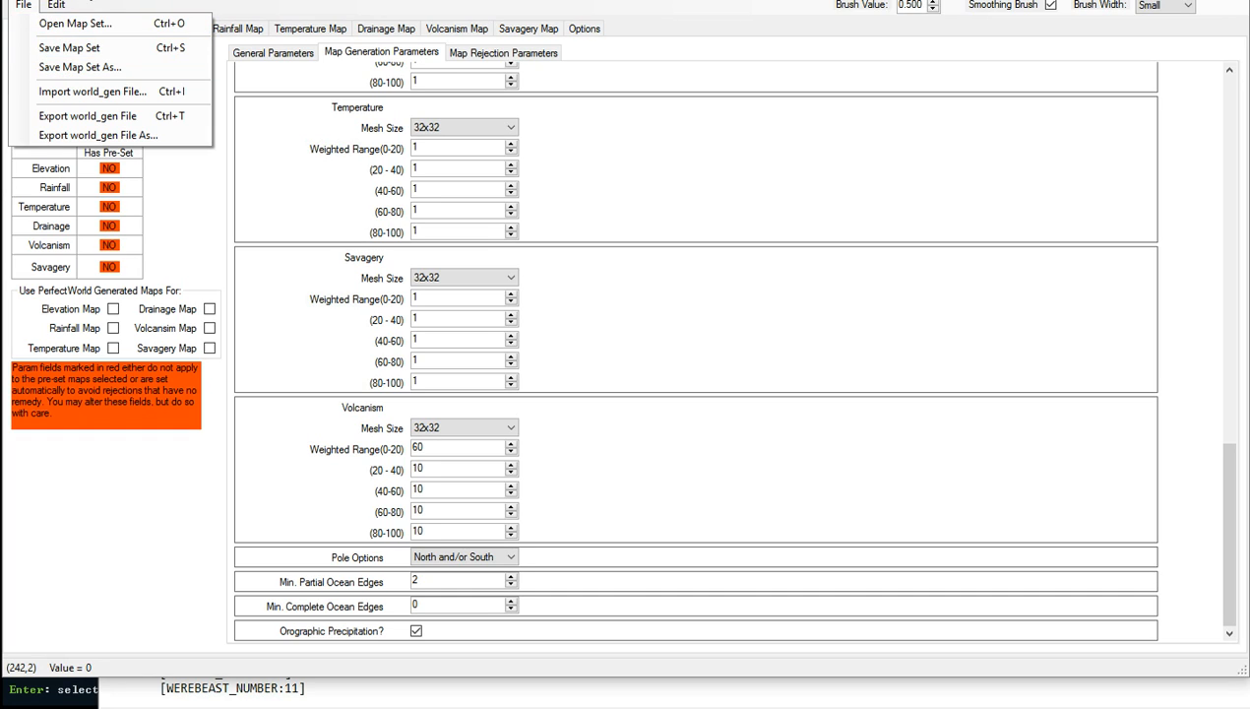
{"action": "key", "text": "Escape"}
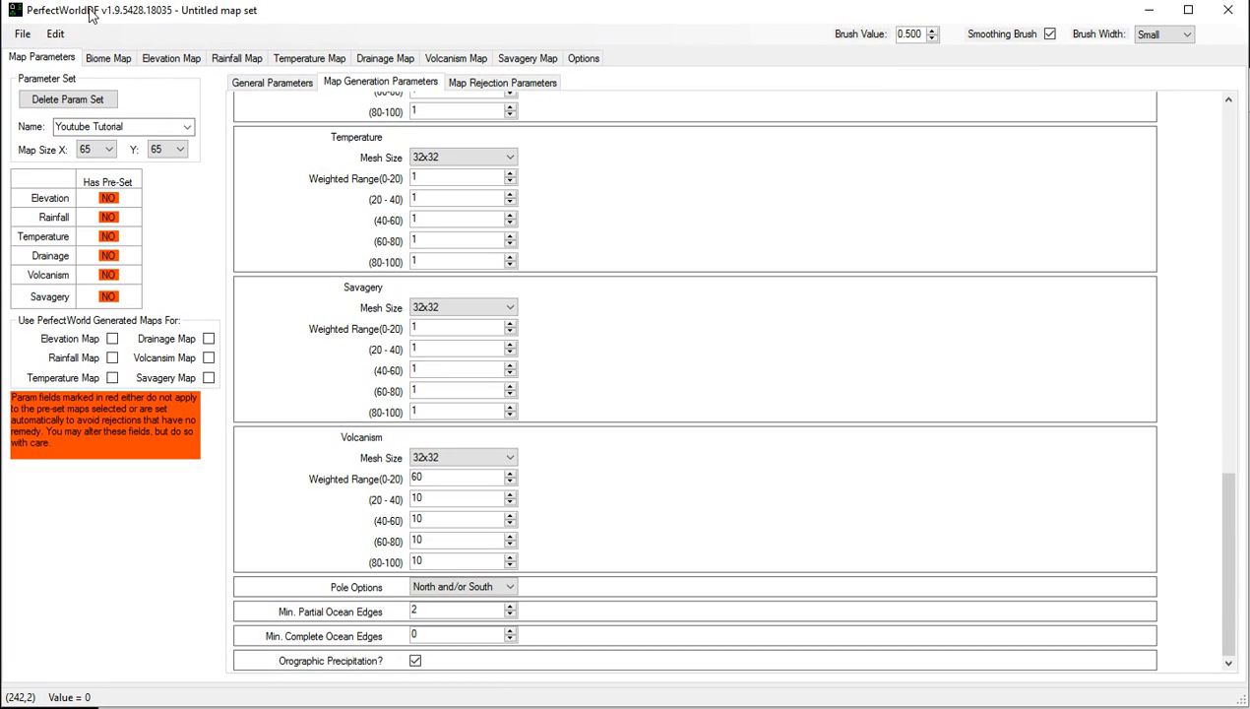
{"action": "left_click", "coordinate": [22, 35]}
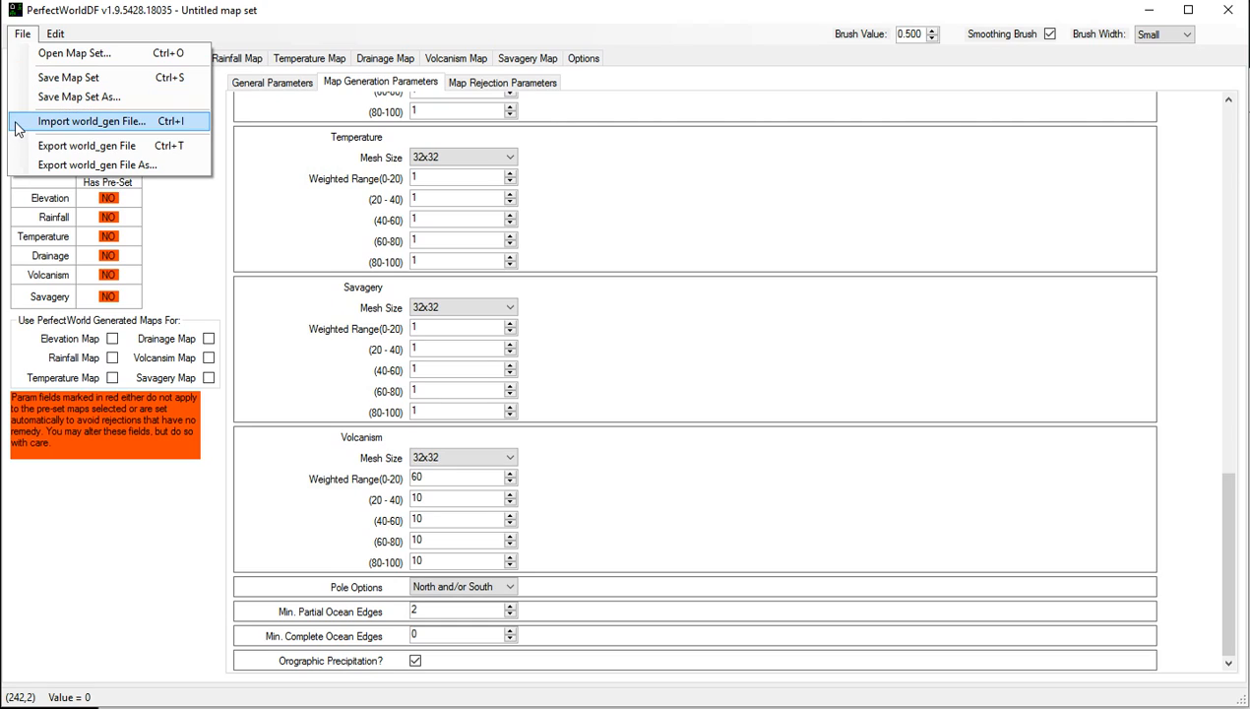
{"action": "left_click", "coordinate": [47, 146]}
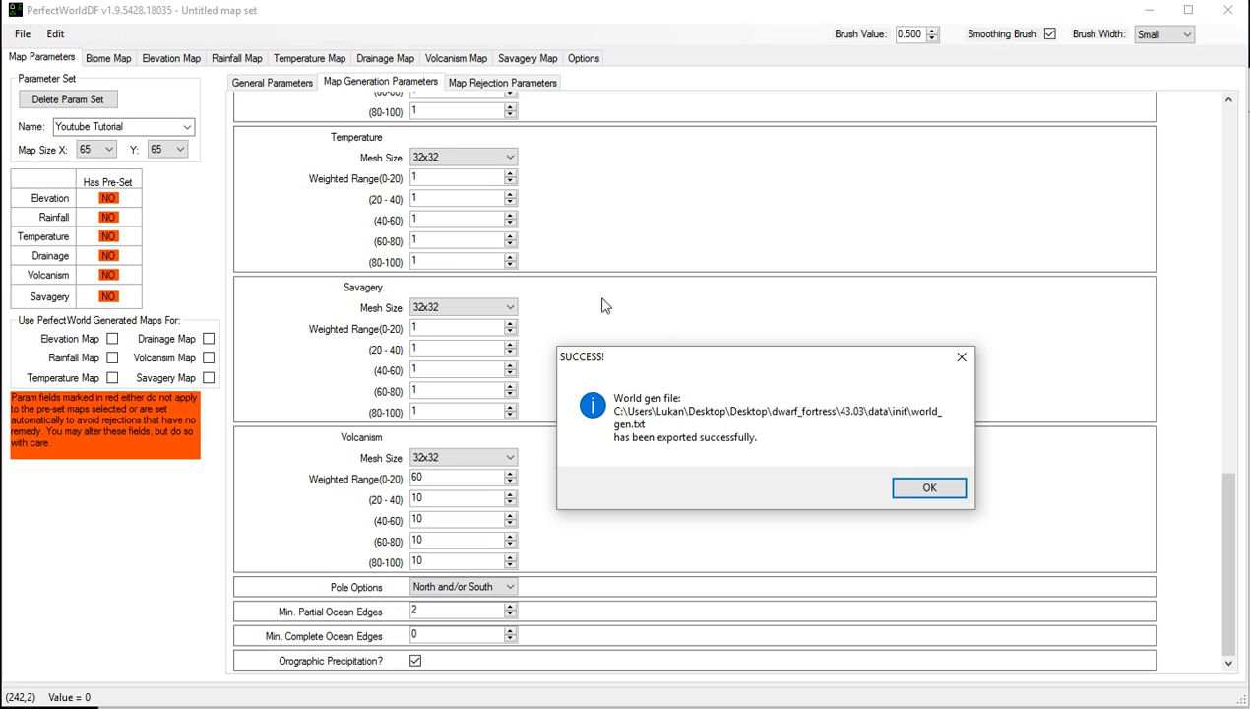
{"action": "left_click", "coordinate": [917, 479]}
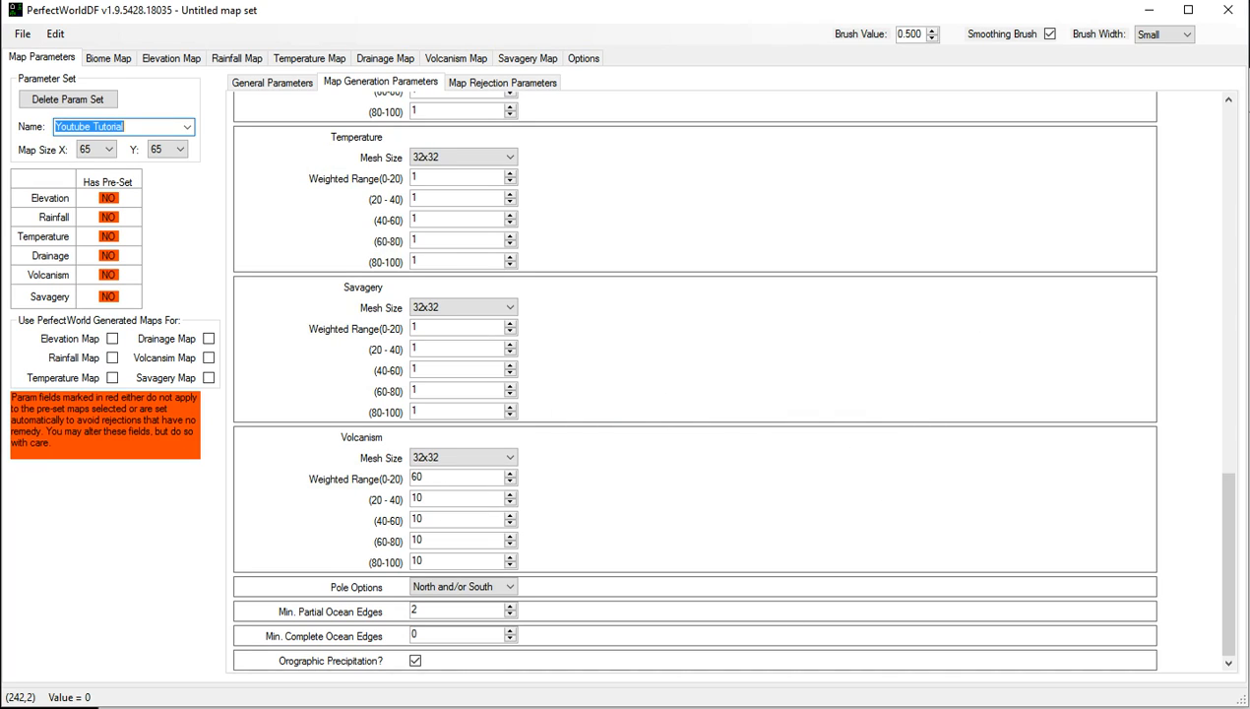
- Switch to Dwarf Fortress, leave Legends mode and open Design New World with Advanced Parameters
{"action": "key", "text": "alt+Tab"}
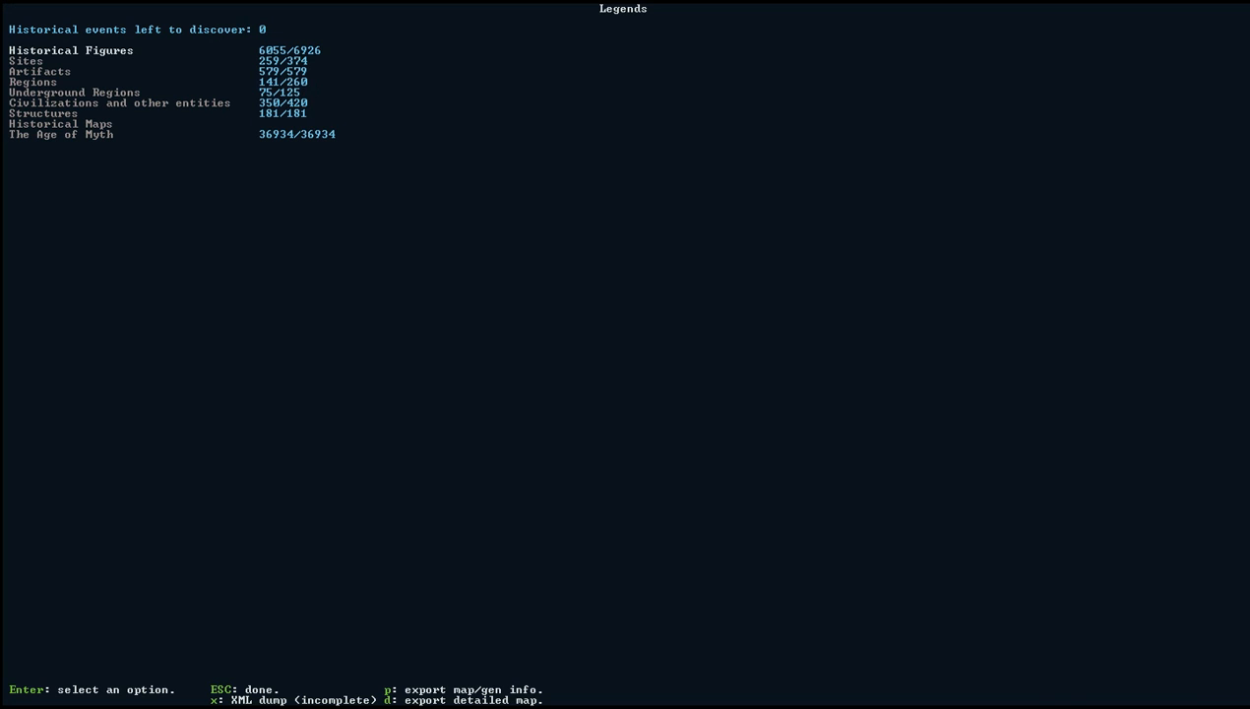
{"action": "key", "text": "Escape"}
{"action": "key", "text": "Down"}
{"action": "key", "text": "Down"}
{"action": "key", "text": "Return"}
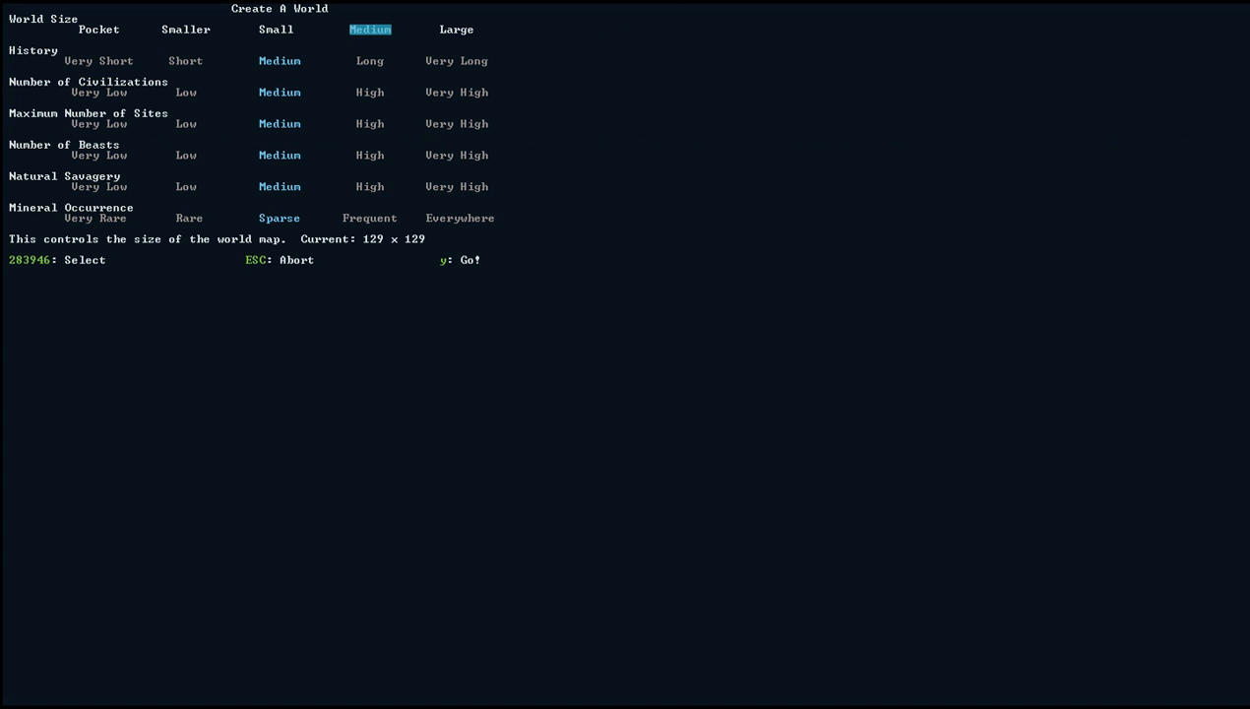
{"action": "key", "text": "Escape"}
{"action": "key", "text": "Down"}
{"action": "key", "text": "Down"}
{"action": "key", "text": "Down"}
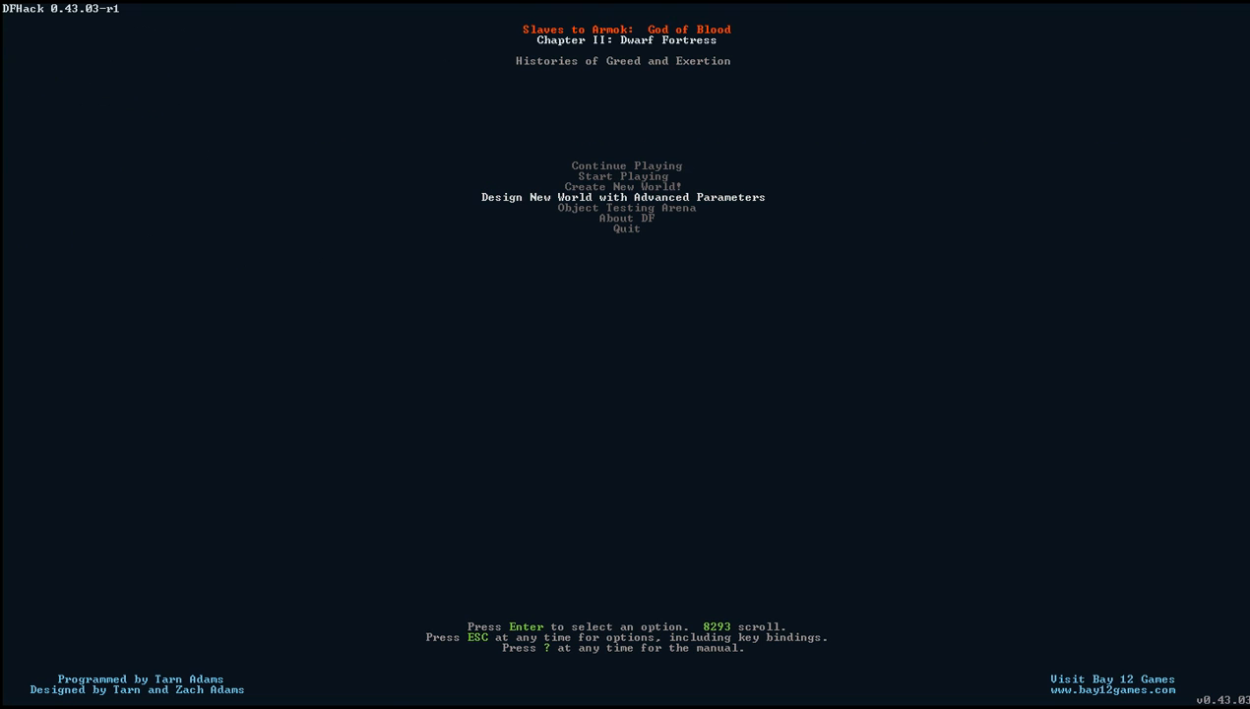
{"action": "key", "text": "Return"}
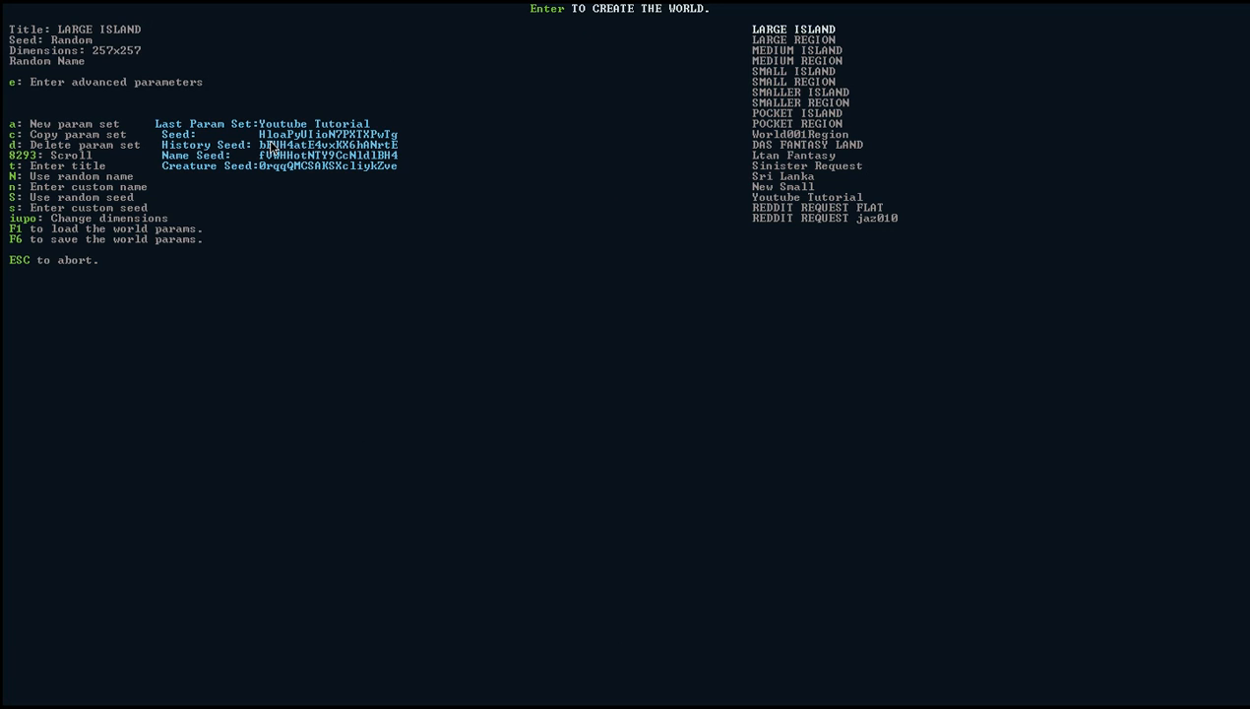
- Generate a world from the Youtube Tutorial parameter set, continuing past the elevation rejection warnings, and accept the finished world
{"action": "key", "text": "Up"}
{"action": "key", "text": "Up"}
{"action": "key", "text": "Up"}
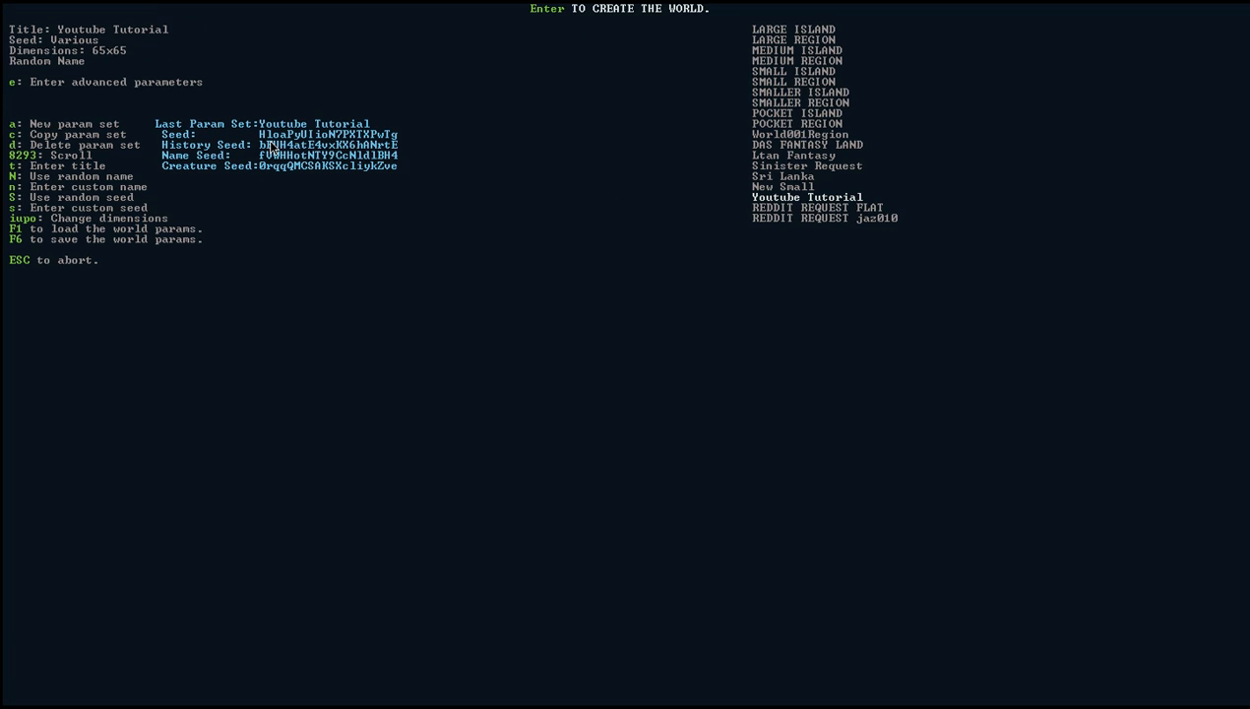
{"action": "key", "text": "Return"}
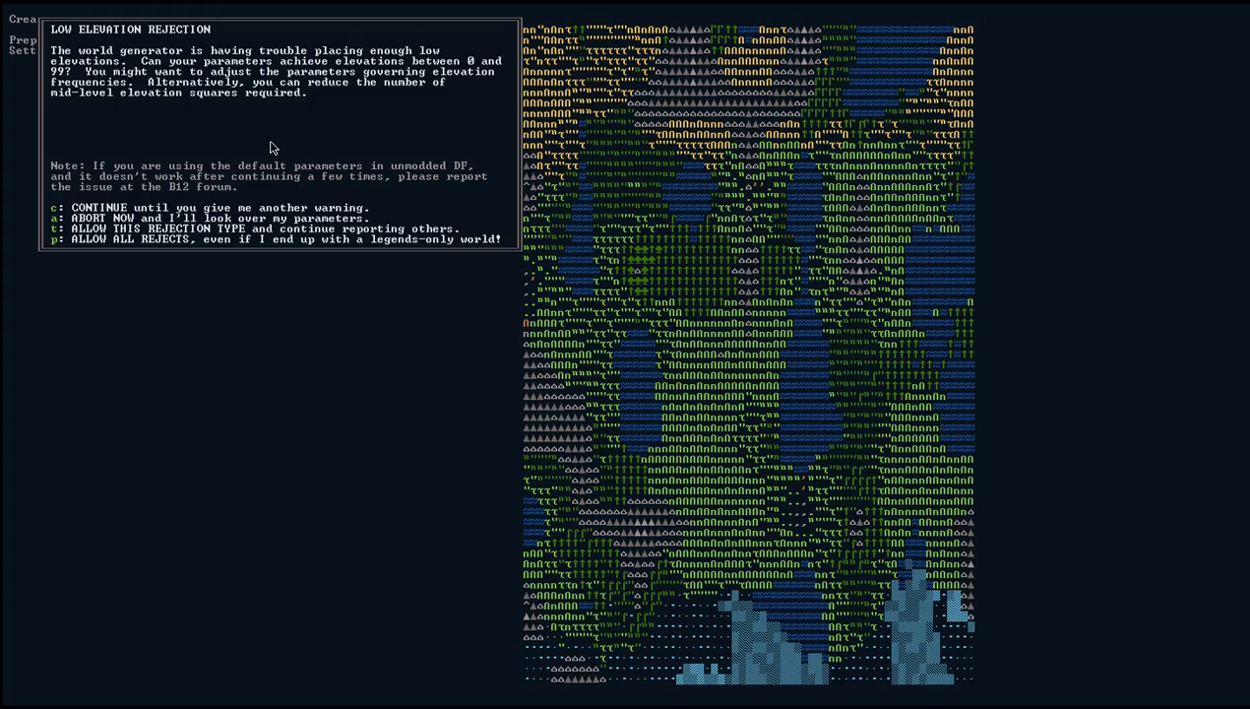
{"action": "key", "text": "c"}
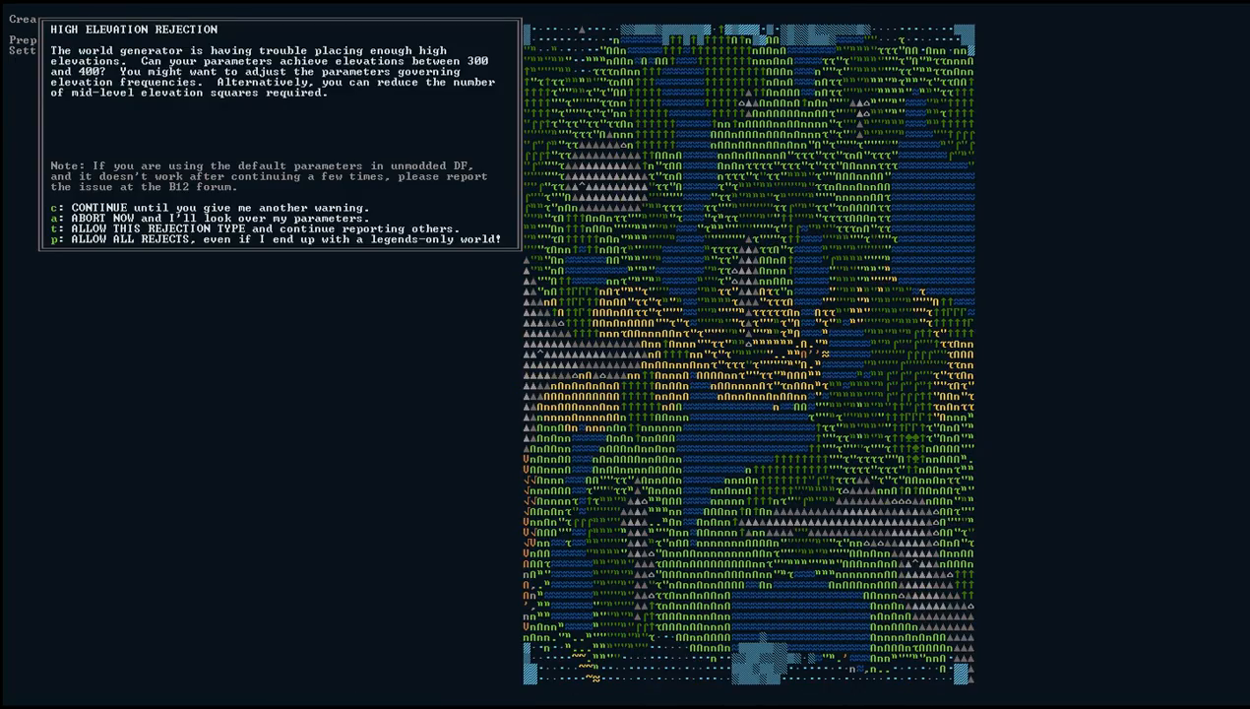
{"action": "key", "text": "c"}
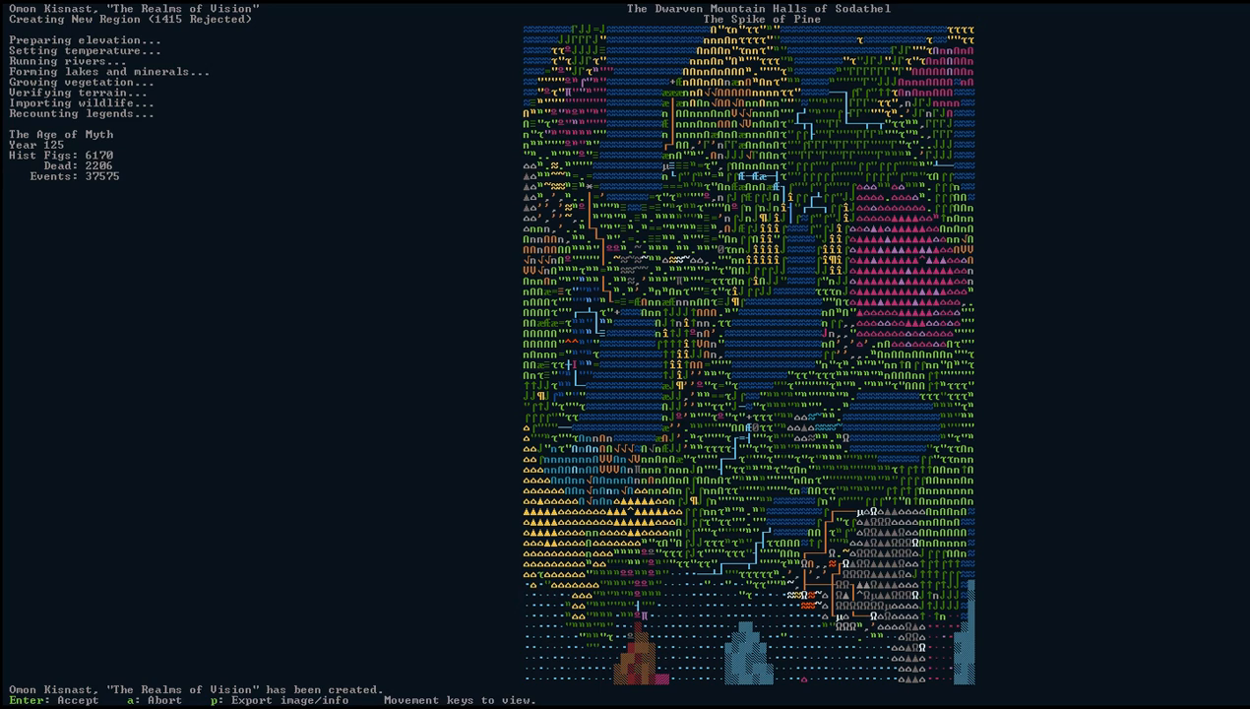
{"action": "key", "text": "Return"}
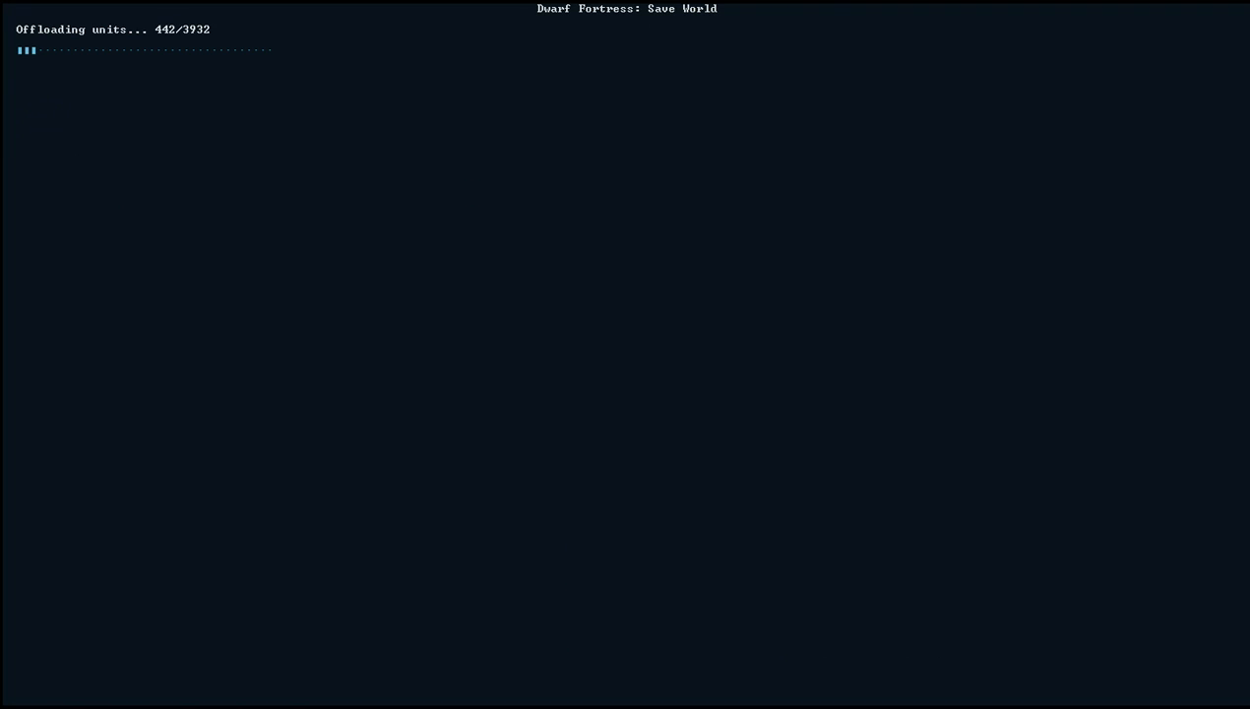
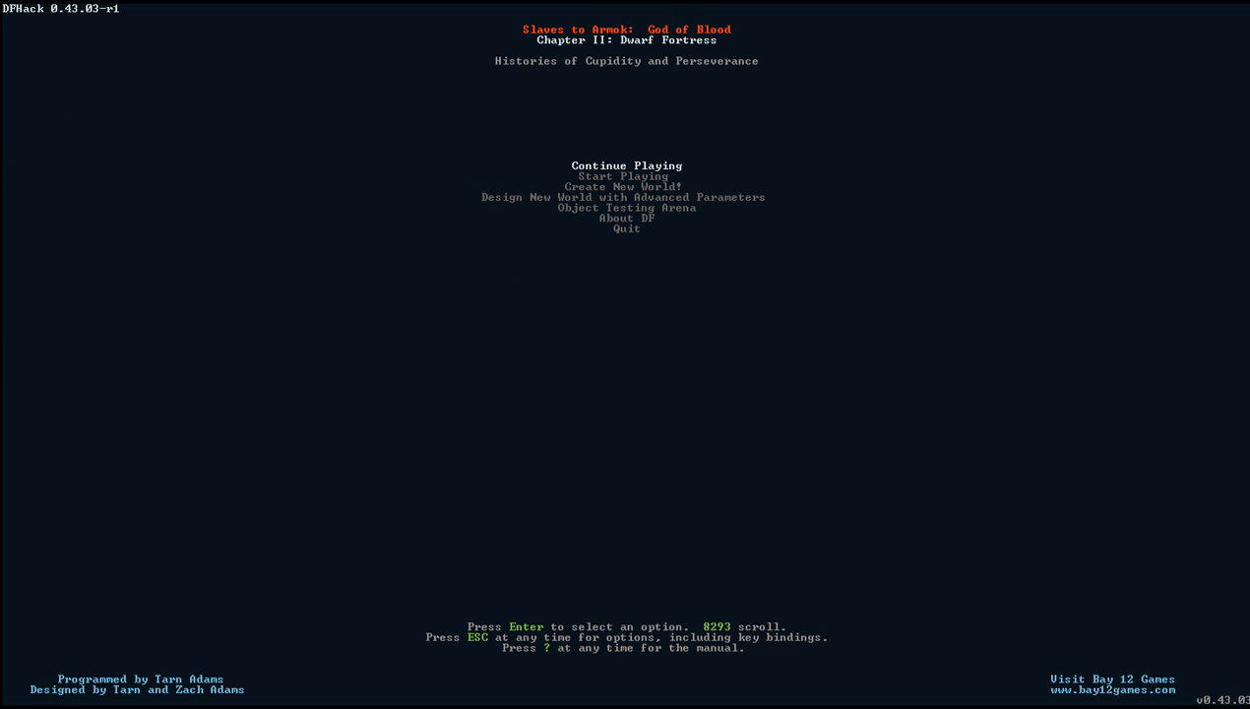
{"action": "key", "text": "Down"}
{"action": "key", "text": "Down"}
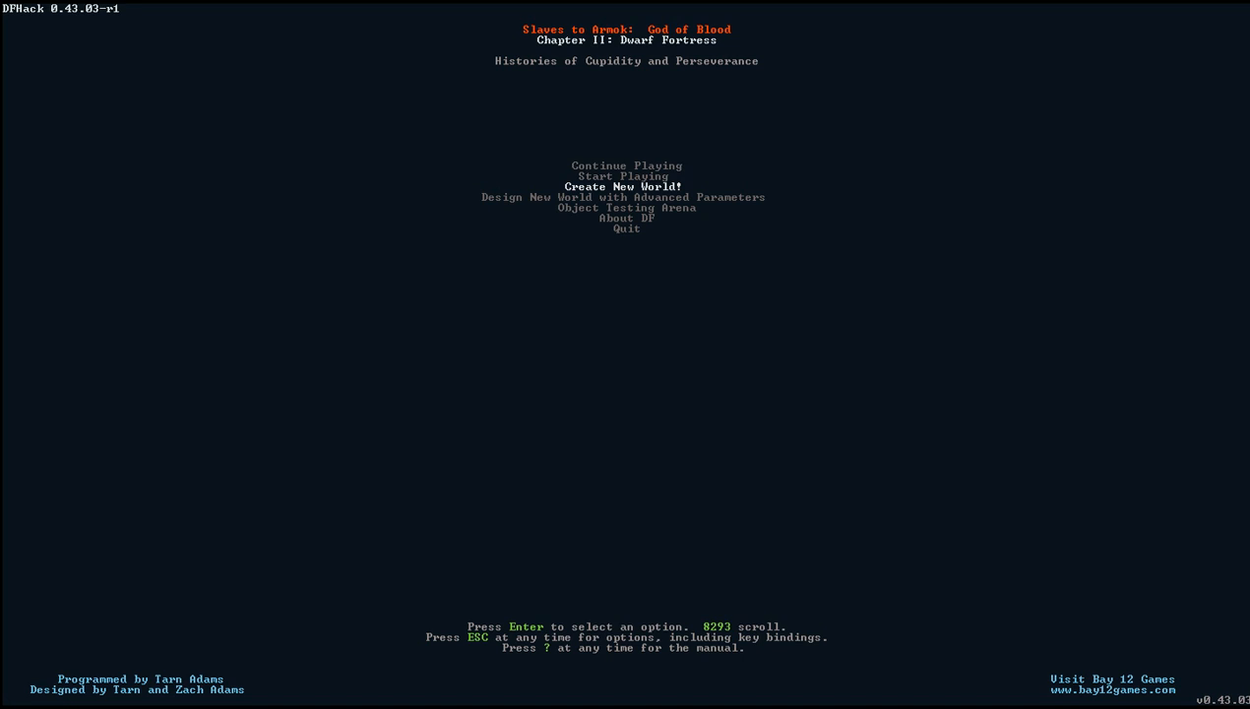
{"action": "key", "text": "Return"}
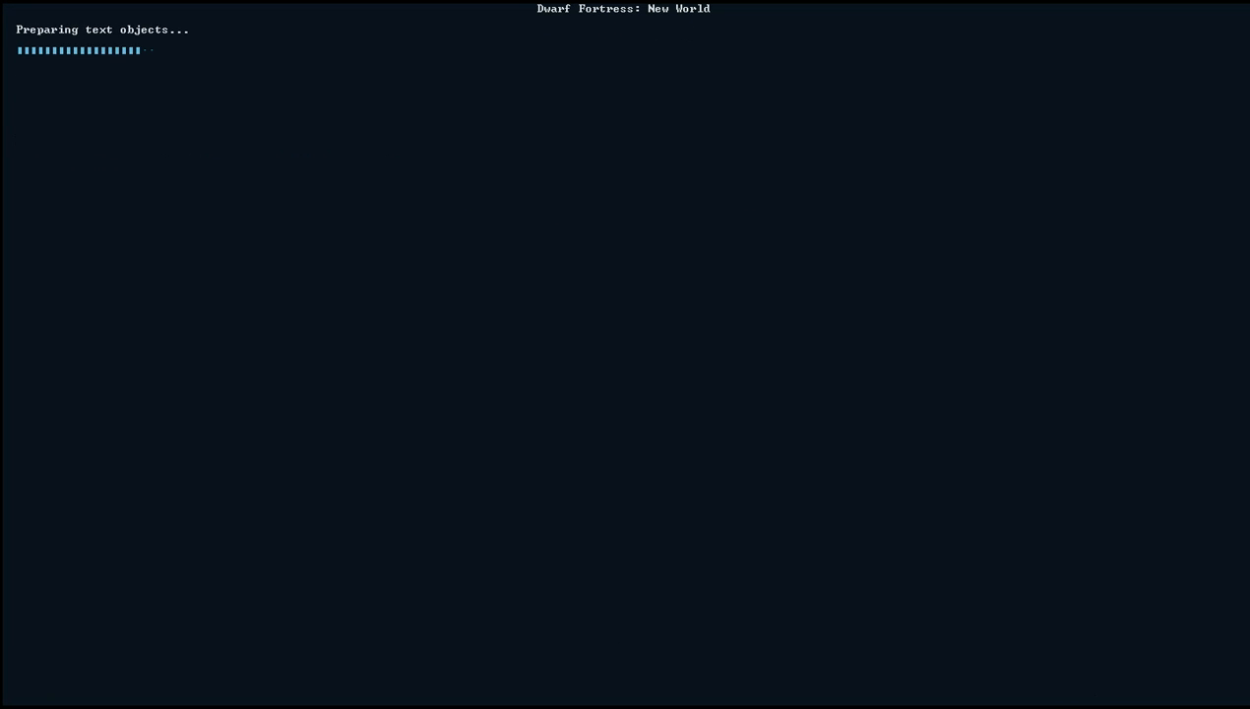
{"action": "key", "text": "Escape"}
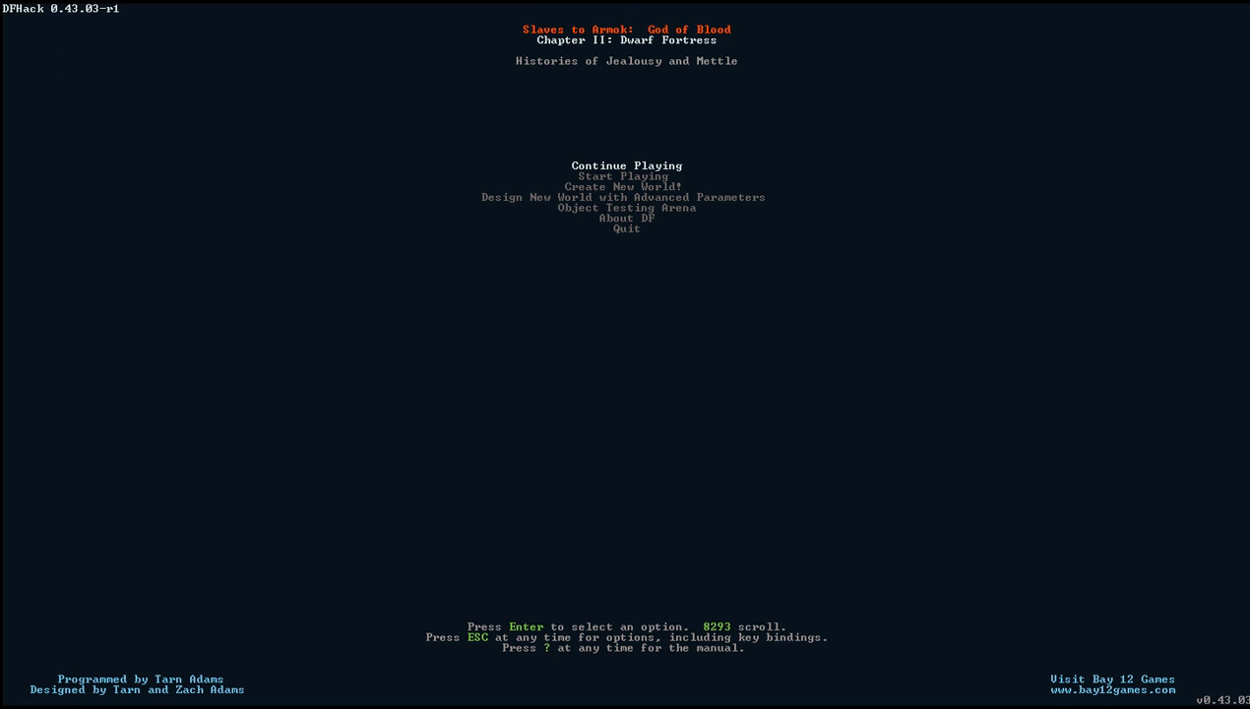
- Start playing the world in the region4 folder in Legends mode
{"action": "key", "text": "Down"}
{"action": "key", "text": "Down"}
{"action": "key", "text": "Down"}
{"action": "key", "text": "Up"}
{"action": "key", "text": "Up"}
{"action": "key", "text": "Return"}
{"action": "key", "text": "Down"}
{"action": "key", "text": "Down"}
{"action": "key", "text": "Down"}
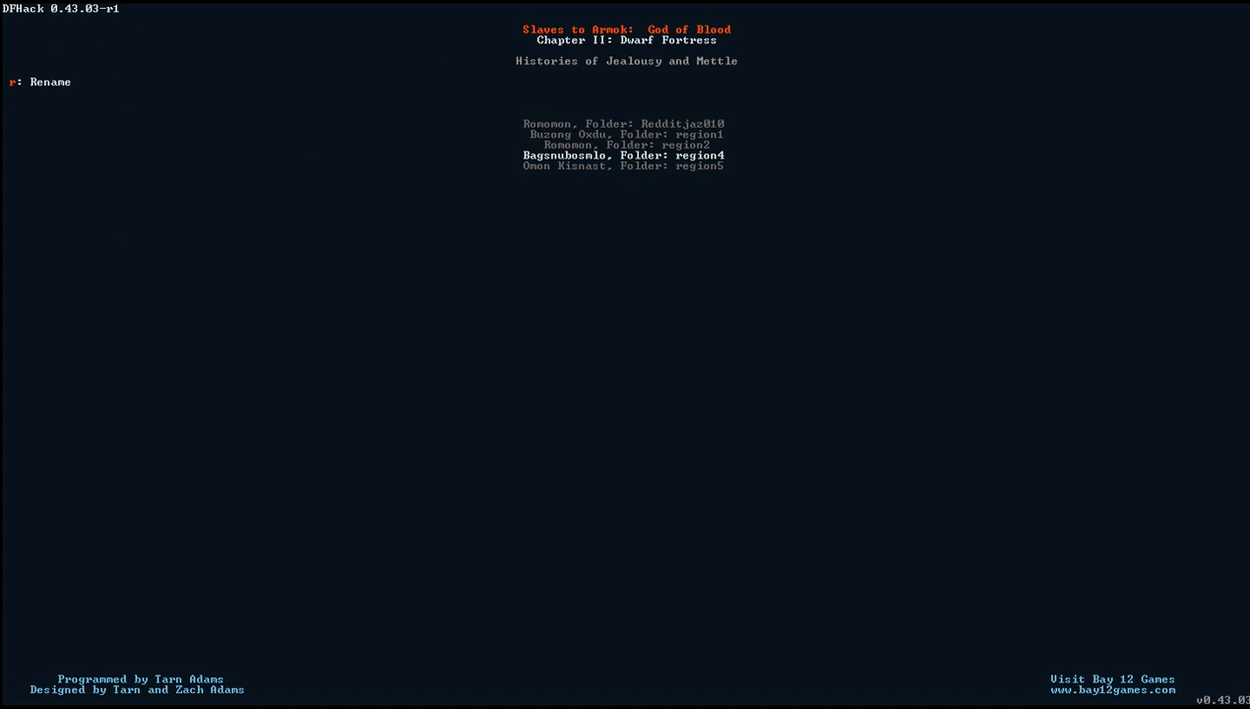
{"action": "key", "text": "Return"}
{"action": "key", "text": "Down"}
{"action": "key", "text": "Up"}
{"action": "key", "text": "Return"}
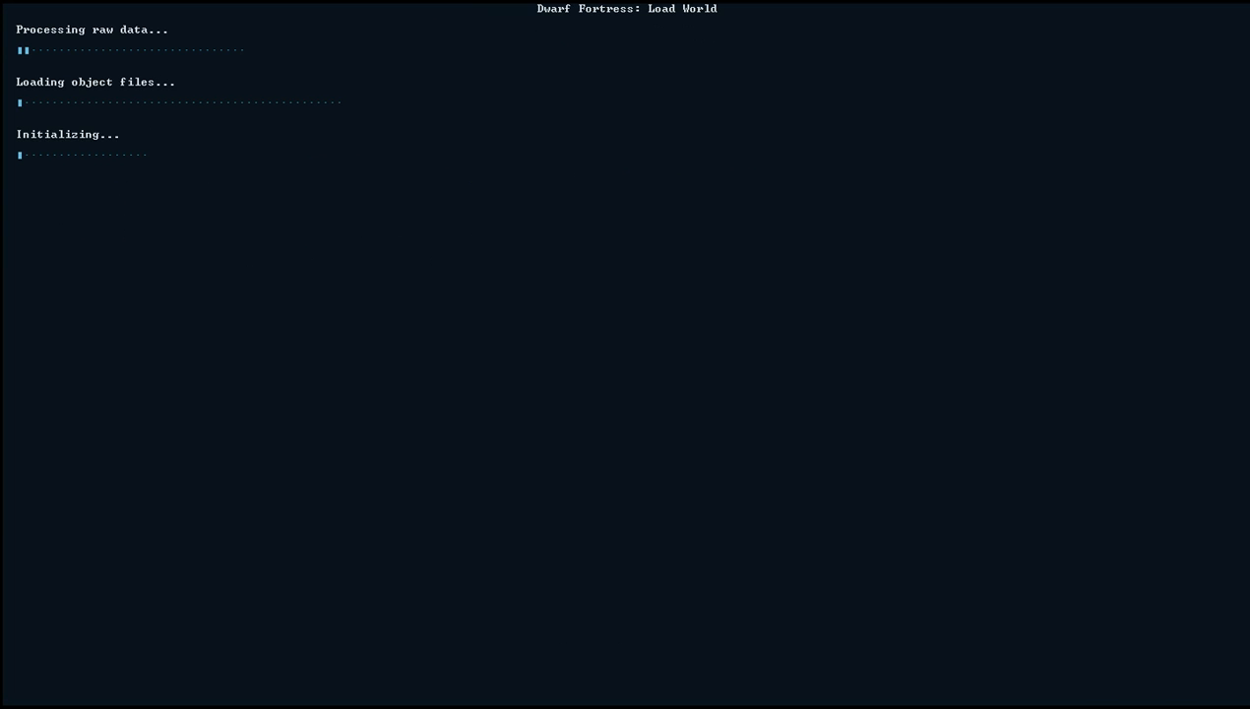
- Switch to the DFHack console window and run the command exportlegends all
{"action": "key", "text": "alt+Tab"}
{"action": "key", "text": "alt+Tab"}
{"action": "key", "text": "alt+shift+Tab"}
{"action": "key", "text": "alt+shift+Tab"}
{"action": "key", "text": "alt+shift+Tab"}
{"action": "key", "text": "alt+shift+Tab"}
{"action": "key", "text": "alt+shift+Tab"}
{"action": "key", "text": "alt+shift+Tab"}
{"action": "key", "text": "alt+shift+Tab"}
{"action": "key", "text": "alt+shift+Tab"}
{"action": "key", "text": "alt+shift+Tab"}
{"action": "key", "text": "alt+shift+Tab"}
{"action": "key", "text": "alt+shift+Tab"}
{"action": "key", "text": "alt+shift+Tab"}
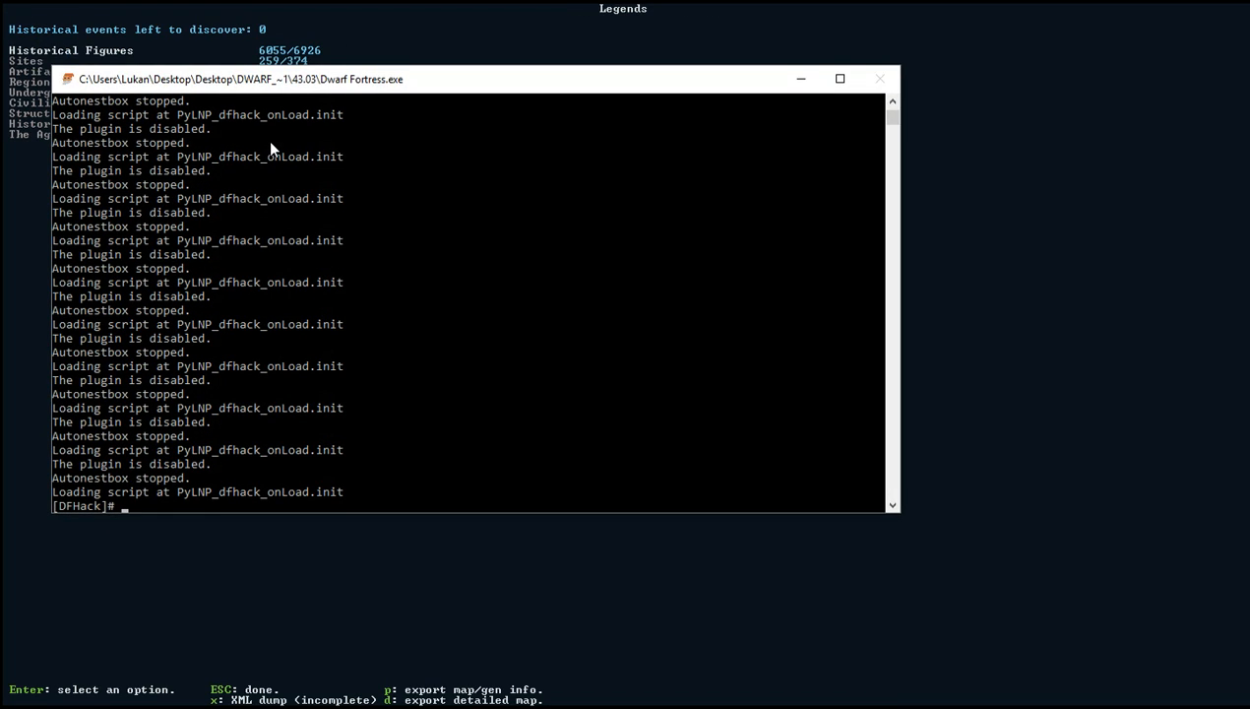
{"action": "type", "text": "exportlegends all"}
{"action": "key", "text": "Return"}
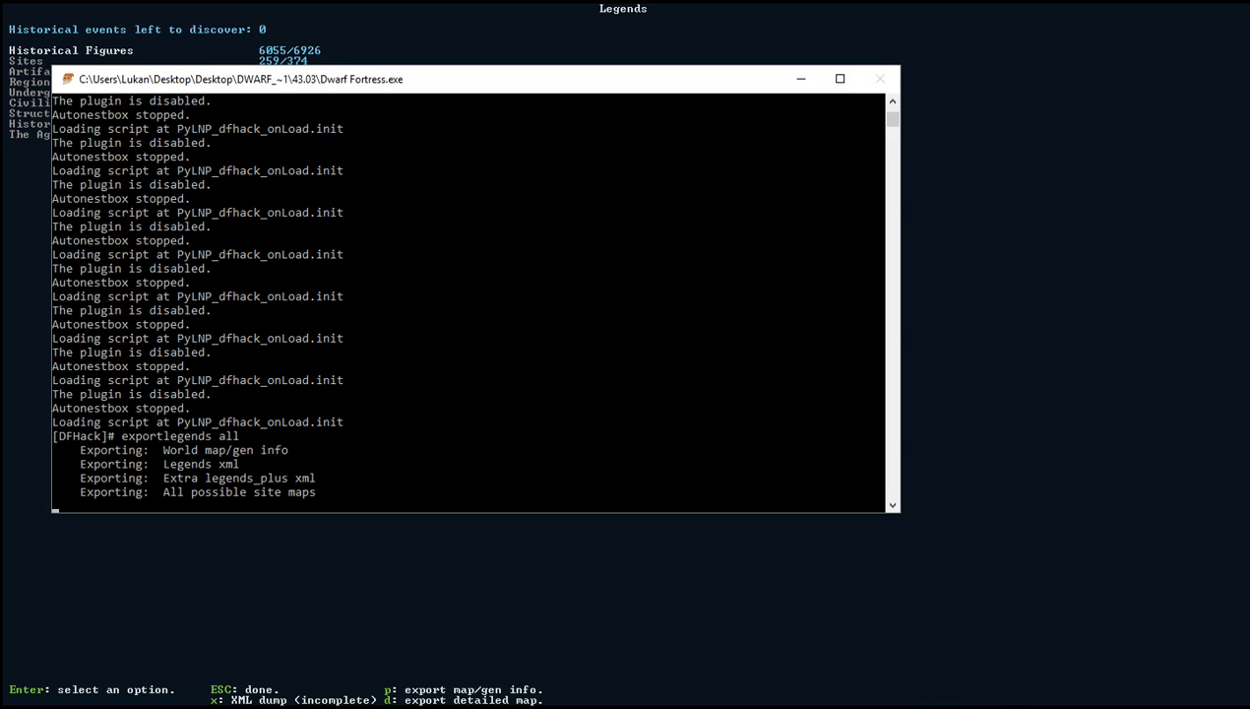
- Switch to GIMP, hide both world map layers and toggle the region5 detailed map to compare it with region4's
{"action": "key", "text": "alt+Tab"}
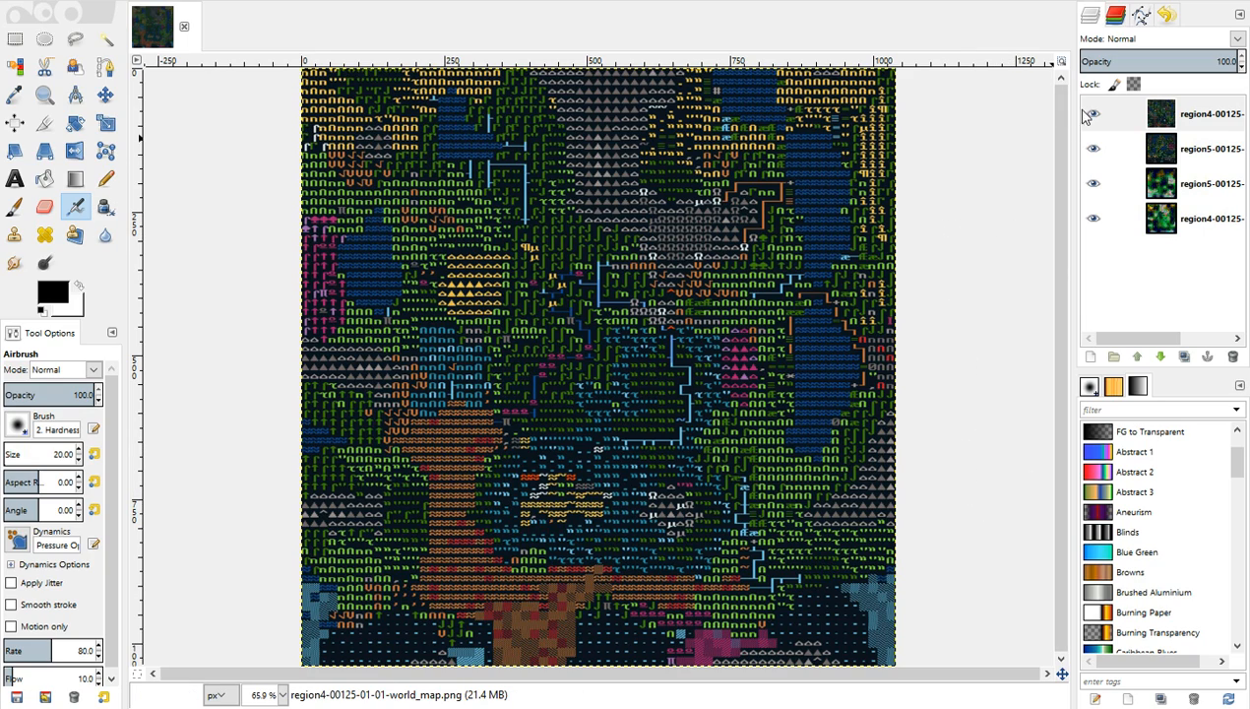
{"action": "left_click", "coordinate": [1091, 150]}
{"action": "left_click", "coordinate": [1093, 114]}
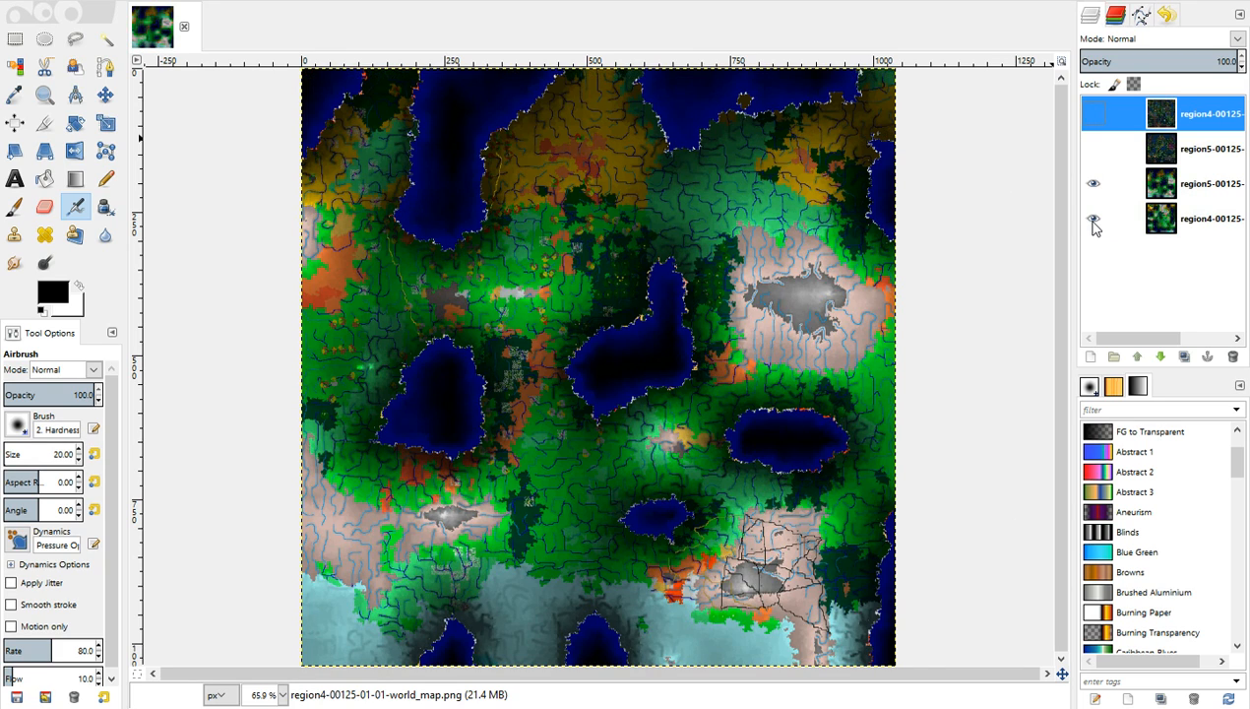
{"action": "left_click", "coordinate": [1093, 184]}
{"action": "left_click", "coordinate": [1093, 185]}
{"action": "left_click", "coordinate": [1093, 184]}
{"action": "left_click", "coordinate": [1093, 184]}
{"action": "left_click", "coordinate": [1093, 184]}
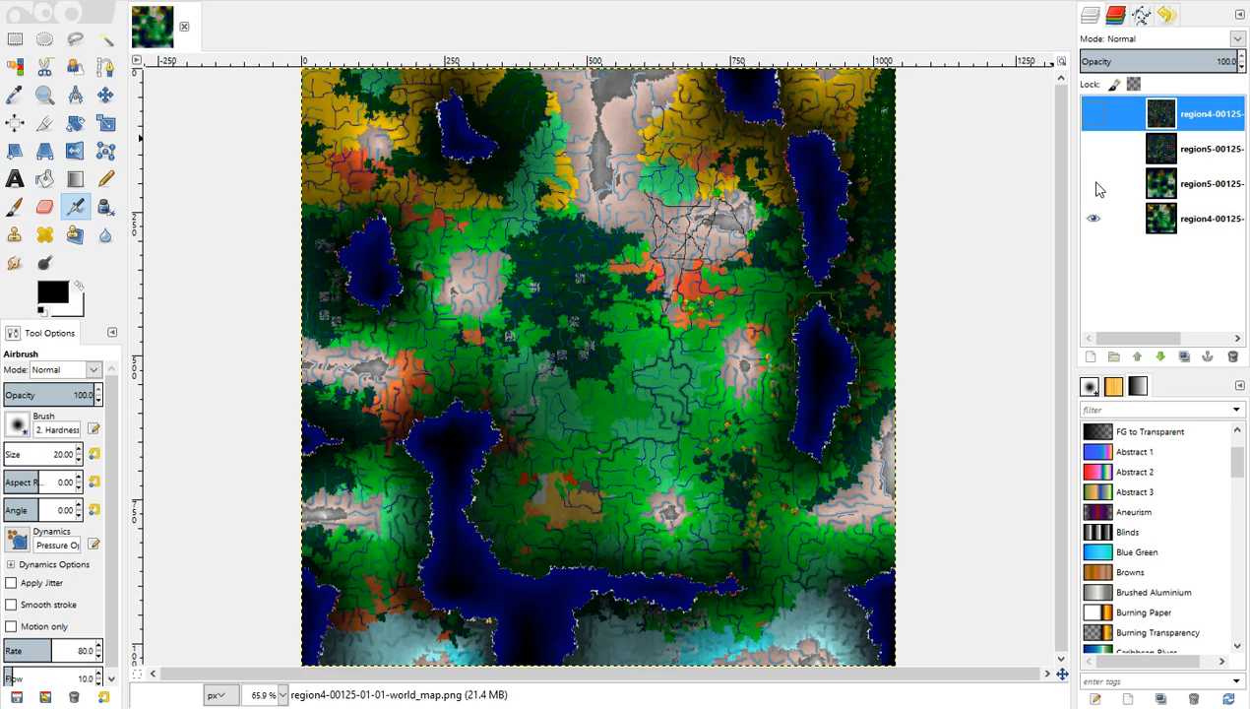
{"action": "left_click", "coordinate": [1094, 185]}
- Show both world map layers again and toggle the region4 one to compare it with the region5 world map
{"action": "left_click", "coordinate": [1094, 149]}
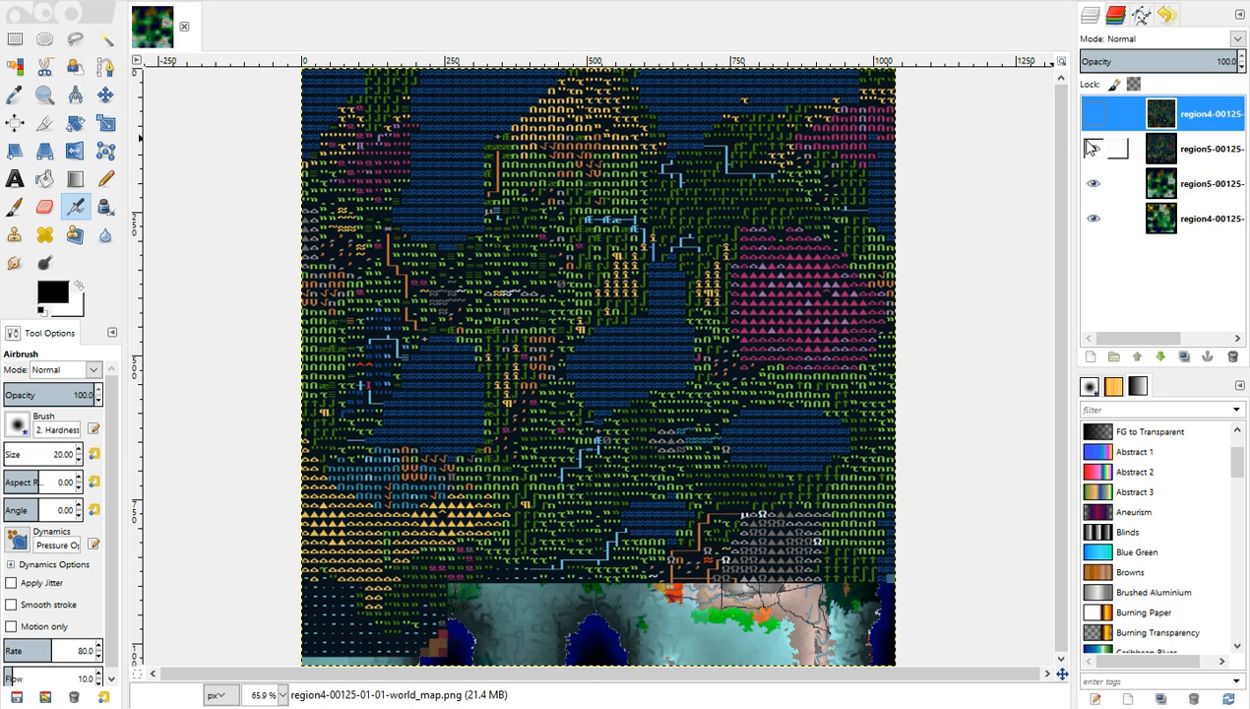
{"action": "left_click", "coordinate": [1093, 113]}
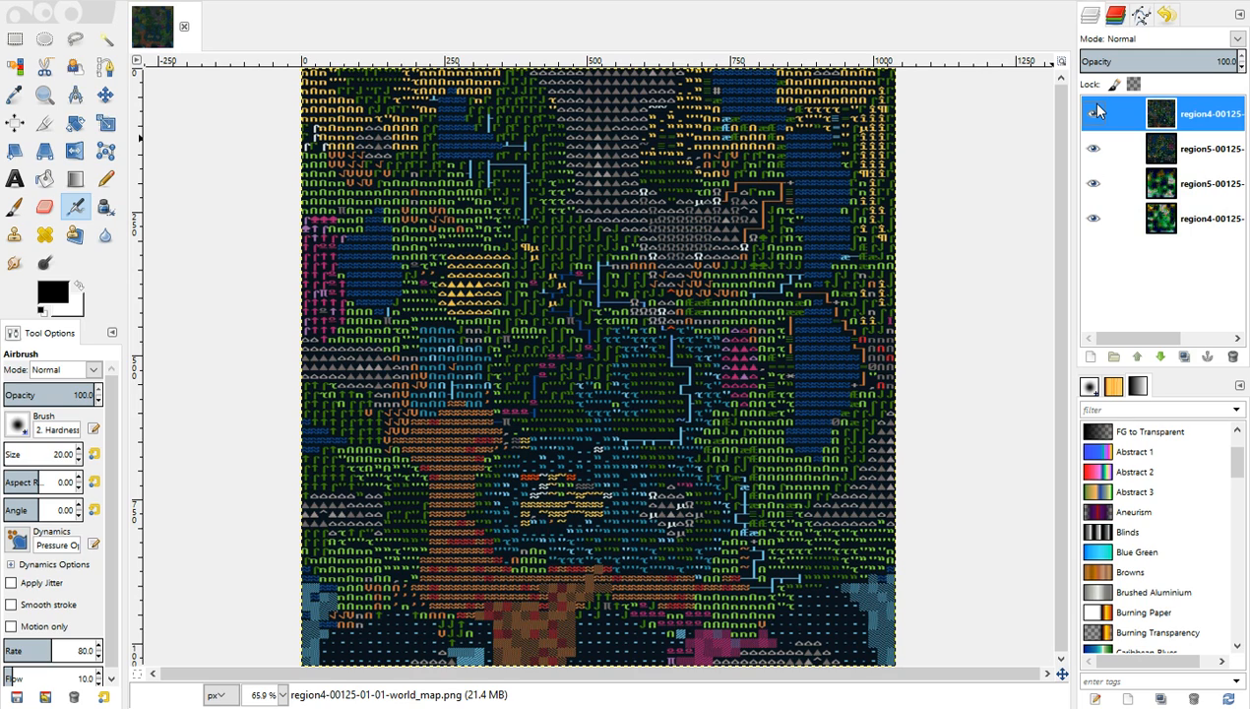
{"action": "left_click", "coordinate": [1093, 115]}
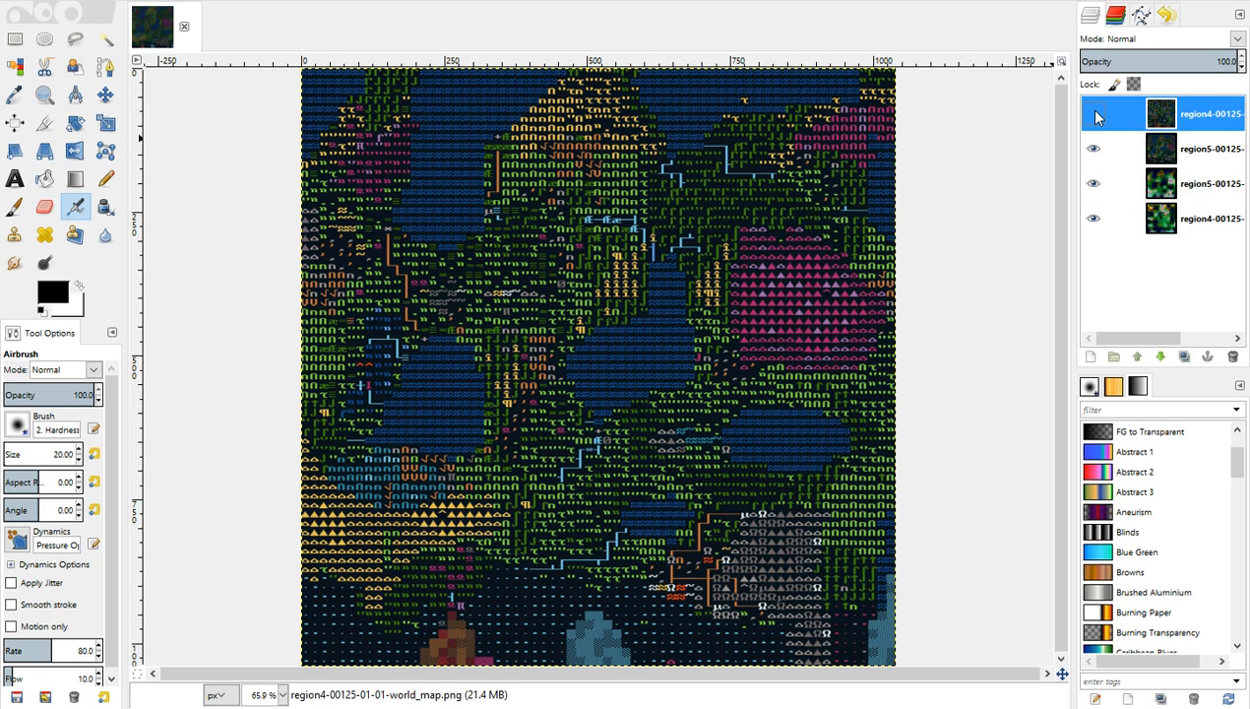
{"action": "left_click", "coordinate": [1093, 114]}
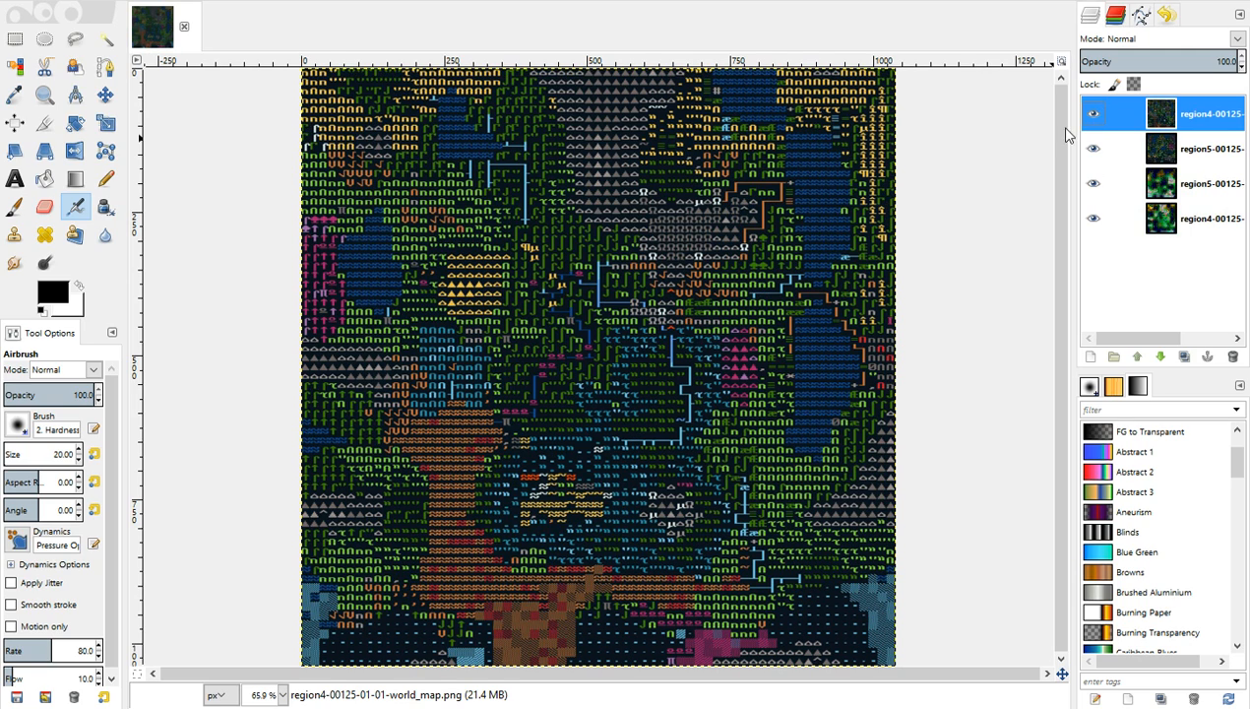
{"action": "left_click", "coordinate": [105, 178]}
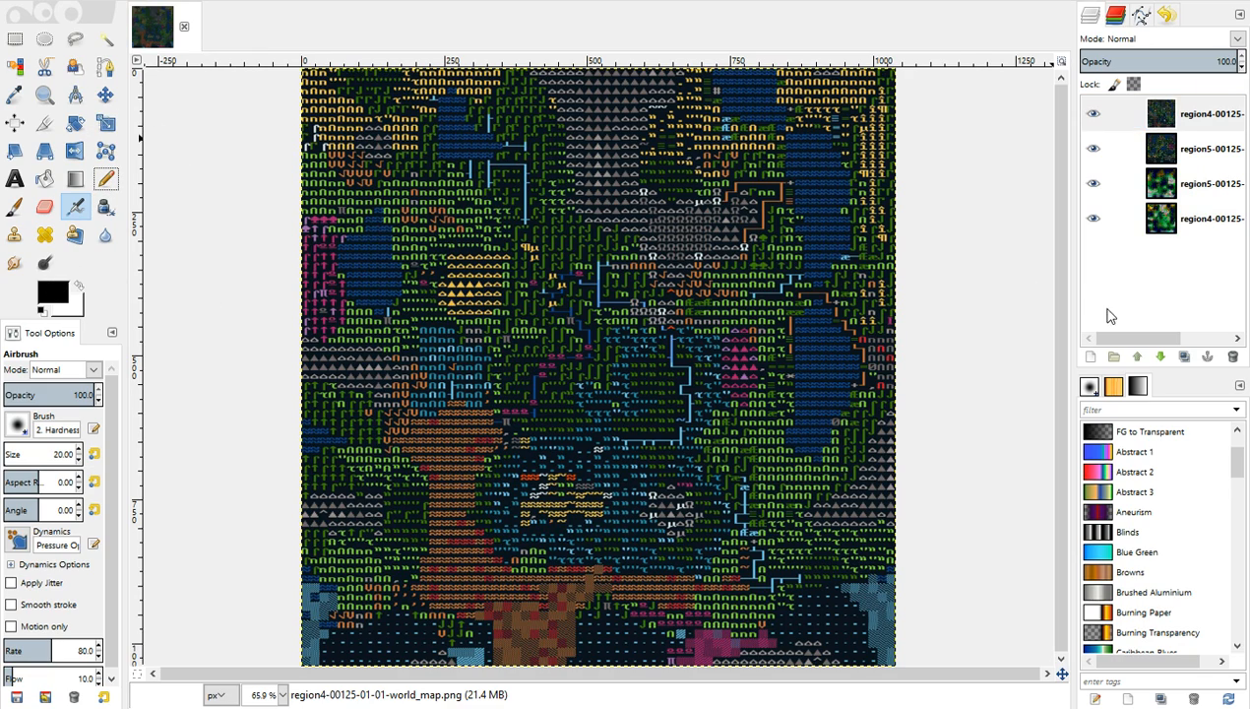
{"action": "left_click", "coordinate": [1090, 357]}
{"action": "left_click", "coordinate": [12, 3]}
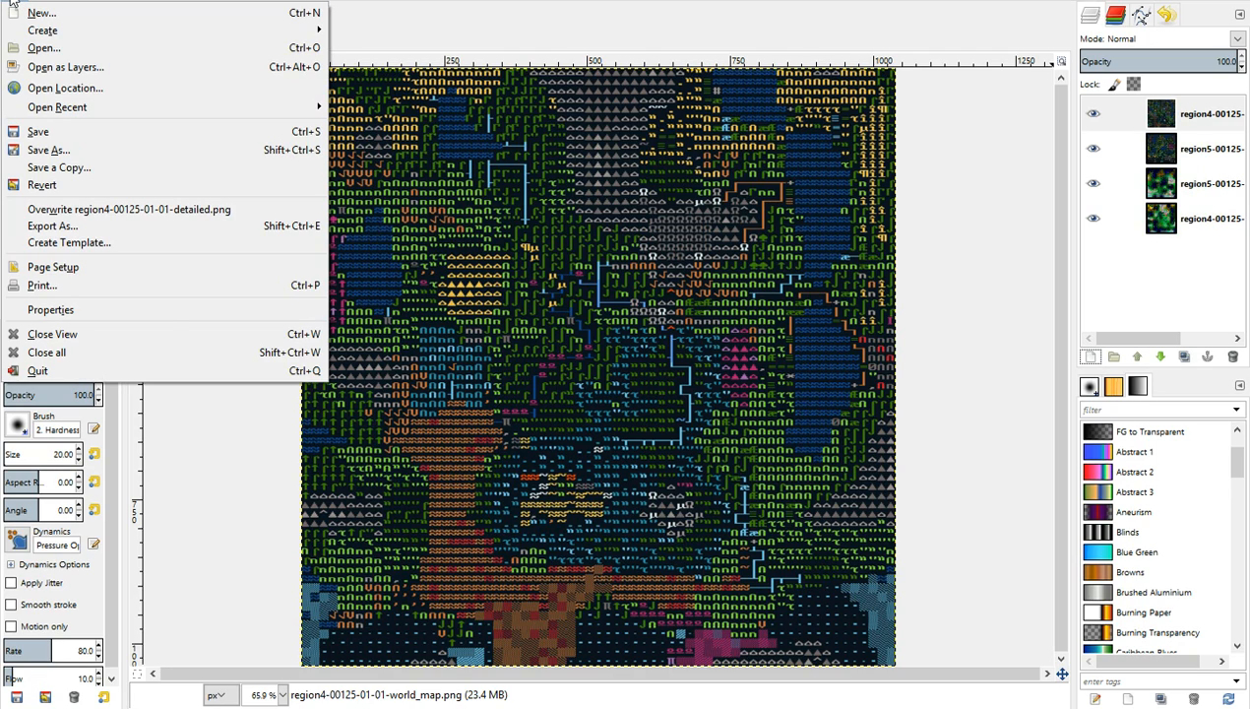
- Add a new 1040 × 1040 px layer with transparency above the map layers
{"action": "left_click", "coordinate": [189, 2]}
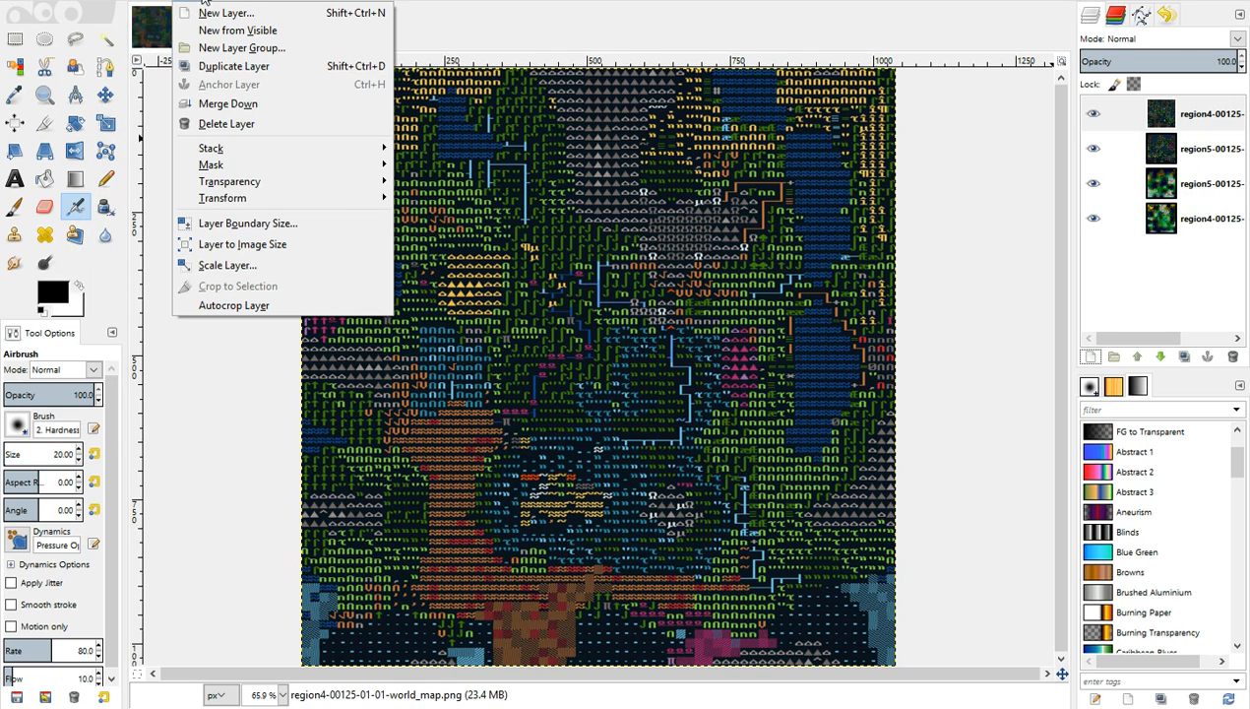
{"action": "left_click", "coordinate": [206, 14]}
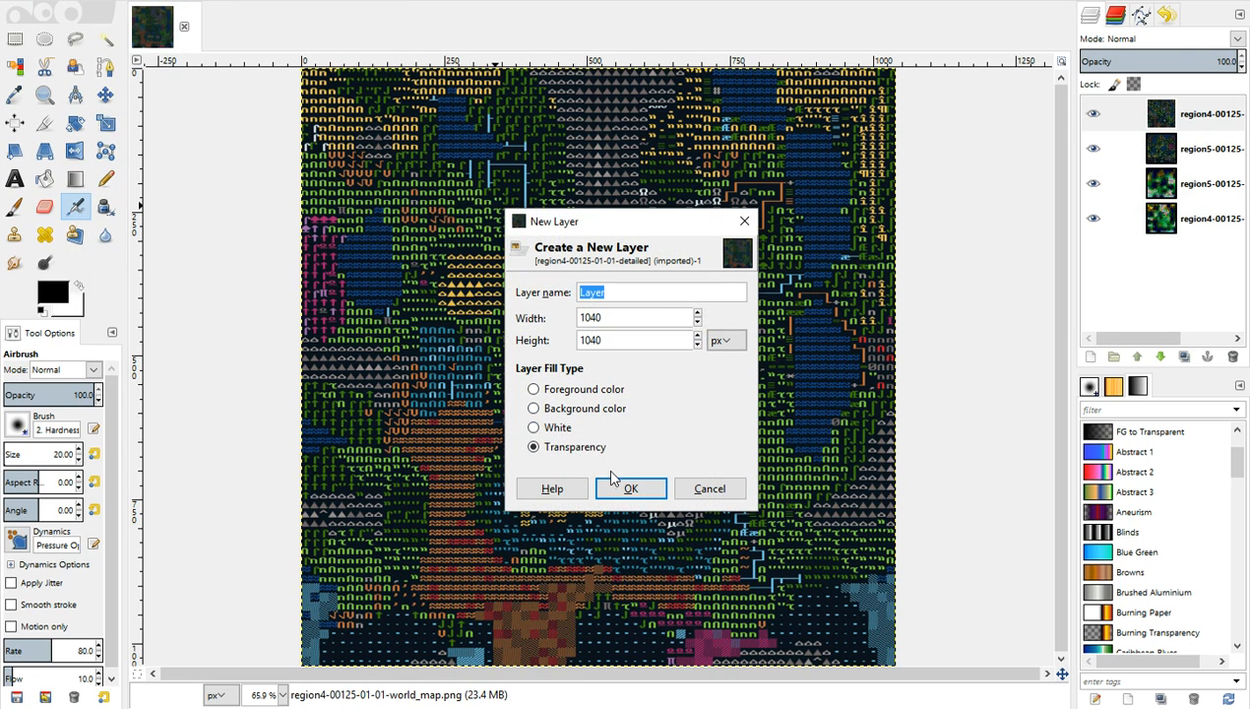
{"action": "left_click", "coordinate": [630, 489]}
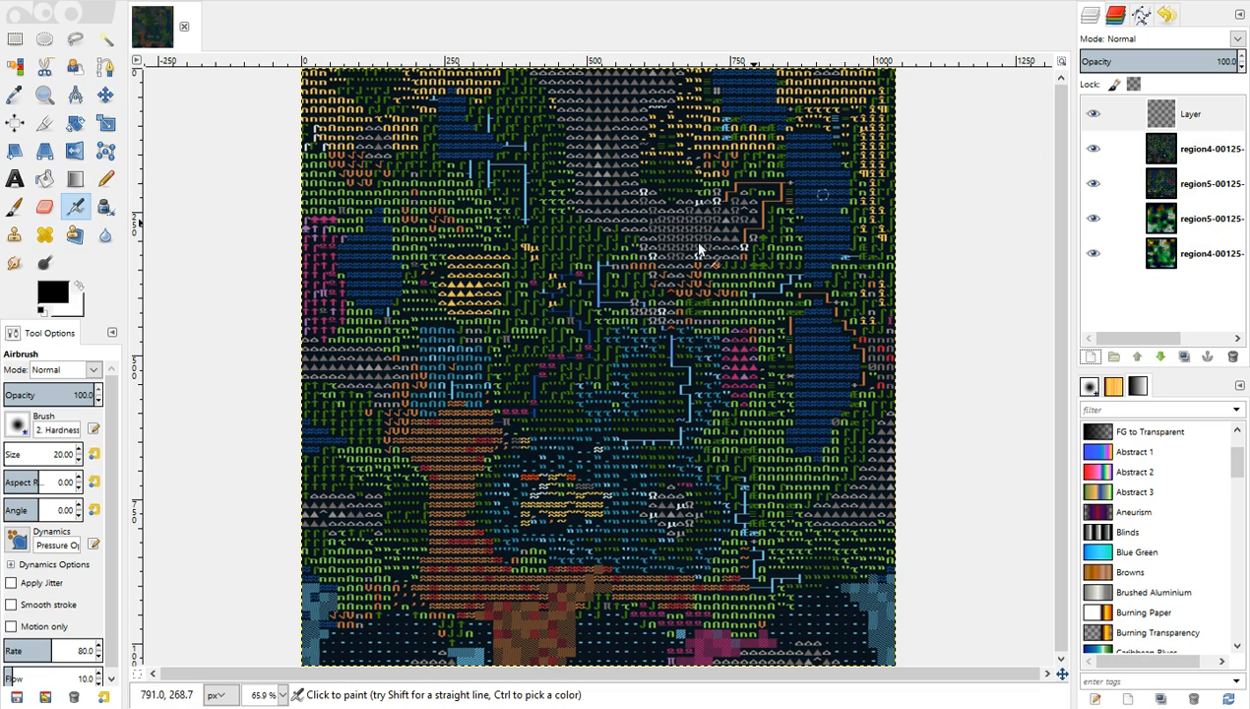
- Set the foreground color to orange fb871f
{"action": "left_click", "coordinate": [52, 297]}
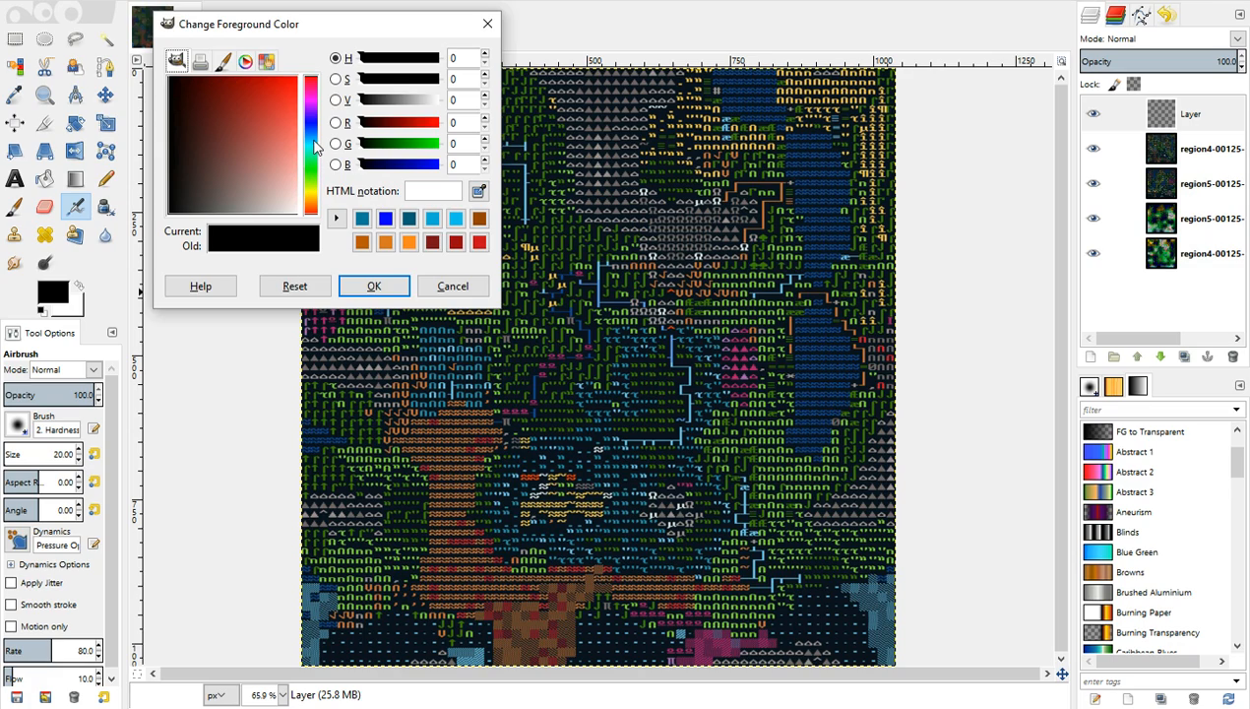
{"action": "left_click", "coordinate": [411, 247]}
{"action": "left_click", "coordinate": [375, 287]}
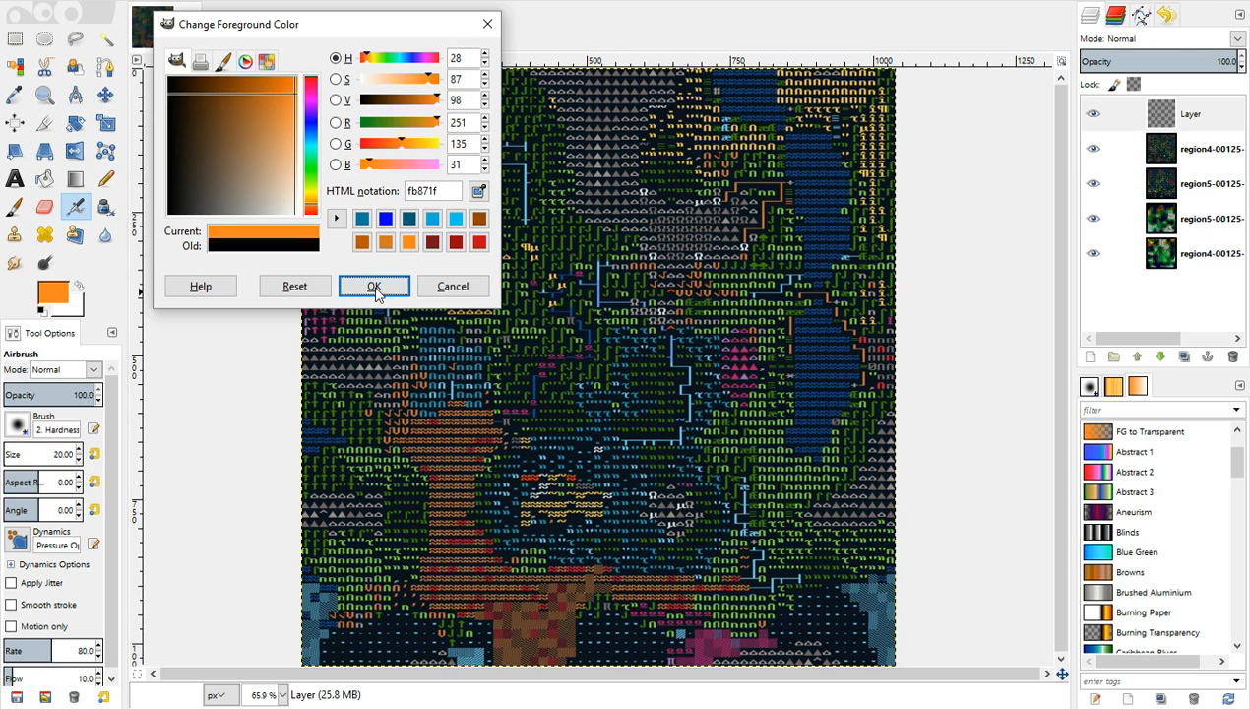
{"action": "left_click", "coordinate": [375, 287]}
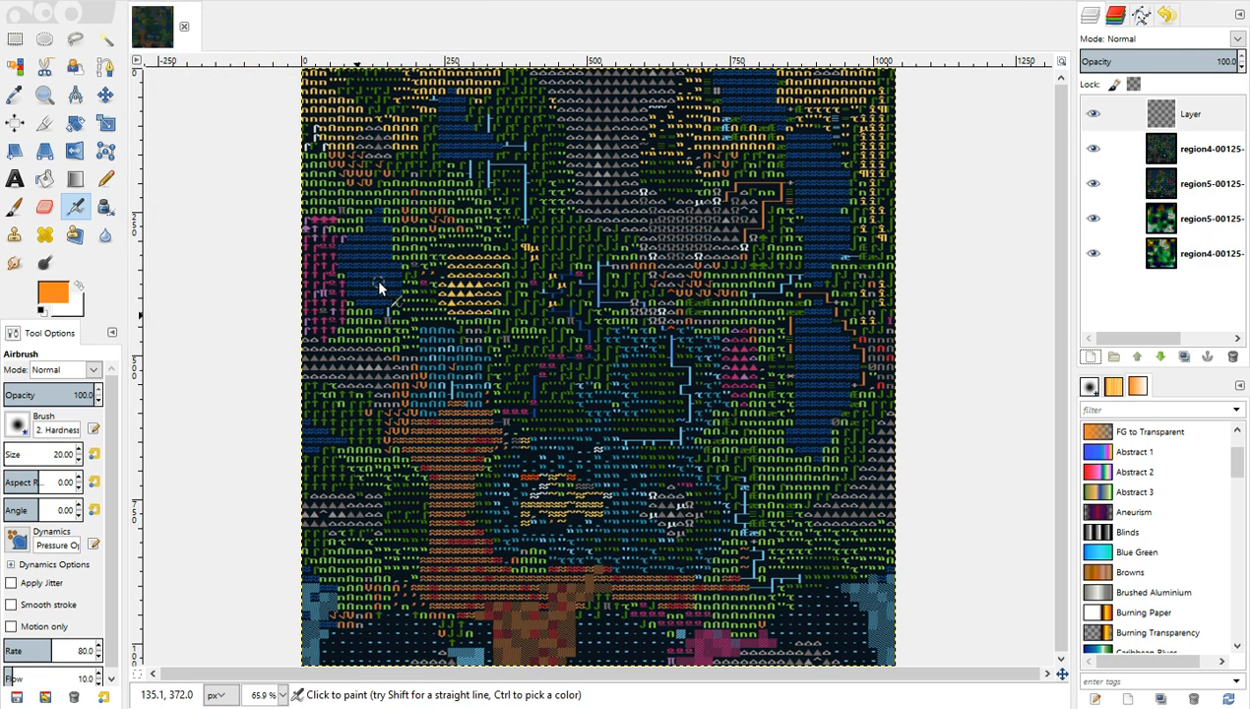
- With the Pencil, mark two spots near the center of the region4 world map, and two adjacent western spots on the region5 one
{"action": "left_click", "coordinate": [106, 179]}
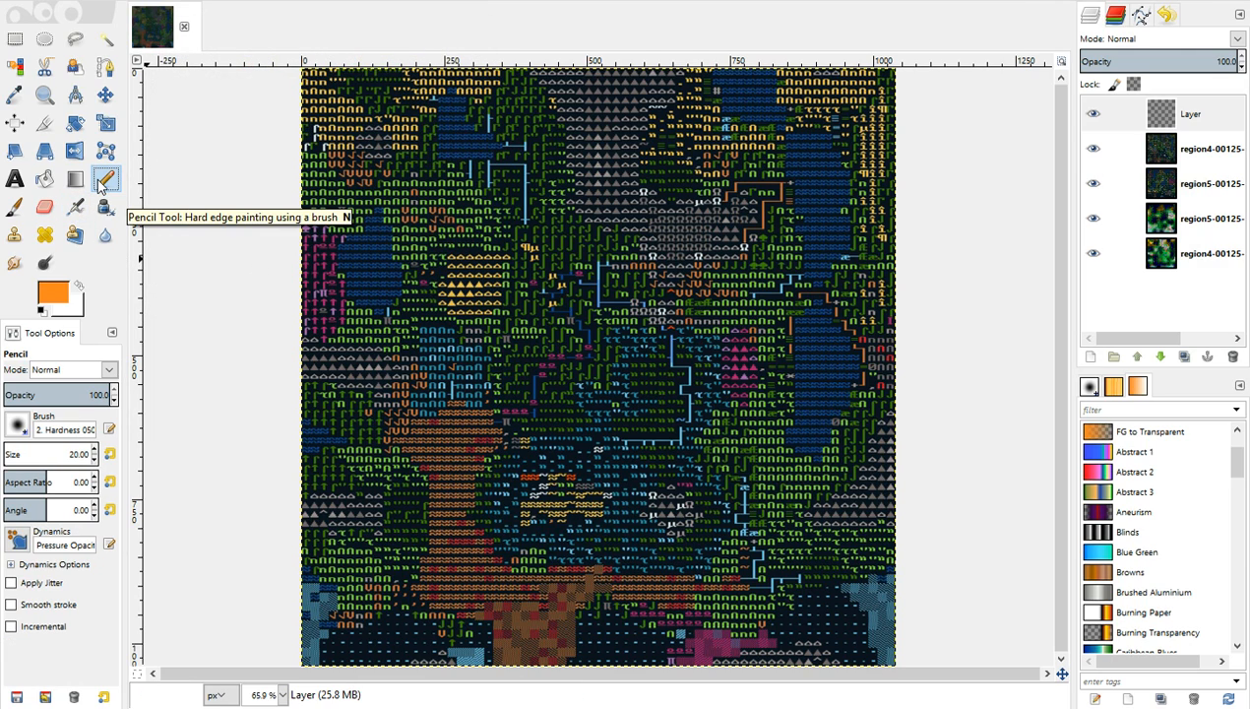
{"action": "left_click", "coordinate": [670, 296]}
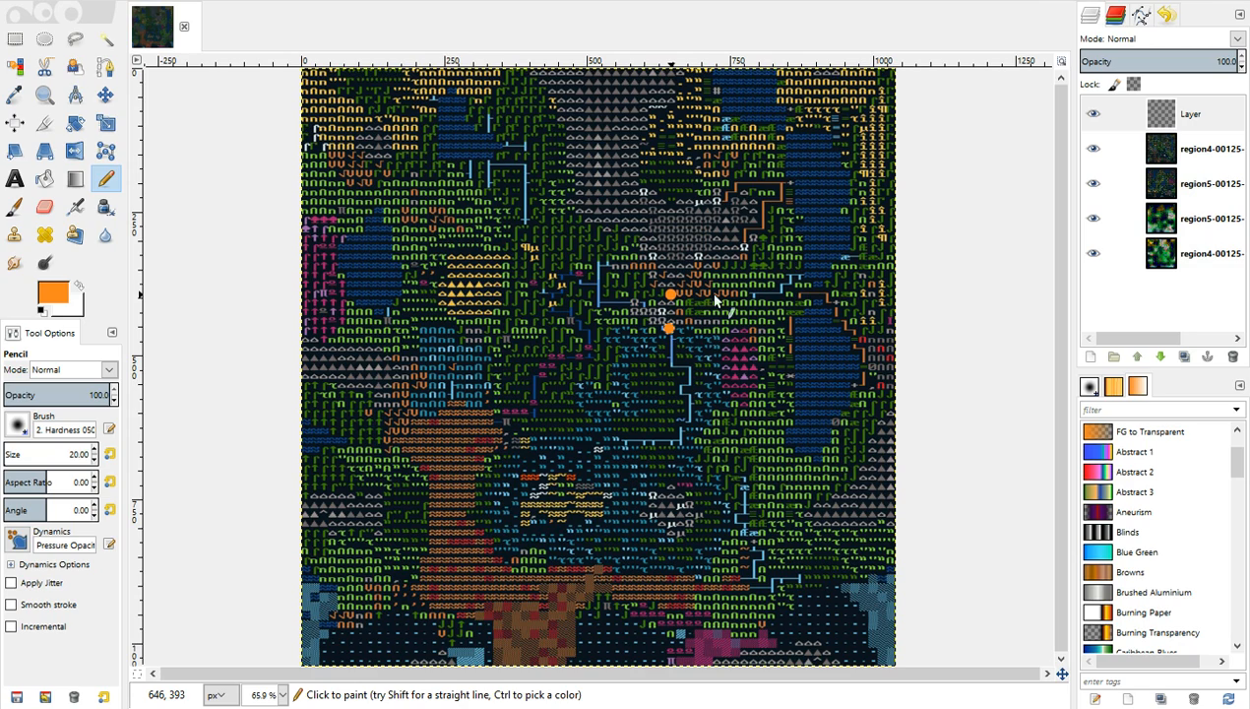
{"action": "left_click", "coordinate": [1093, 150]}
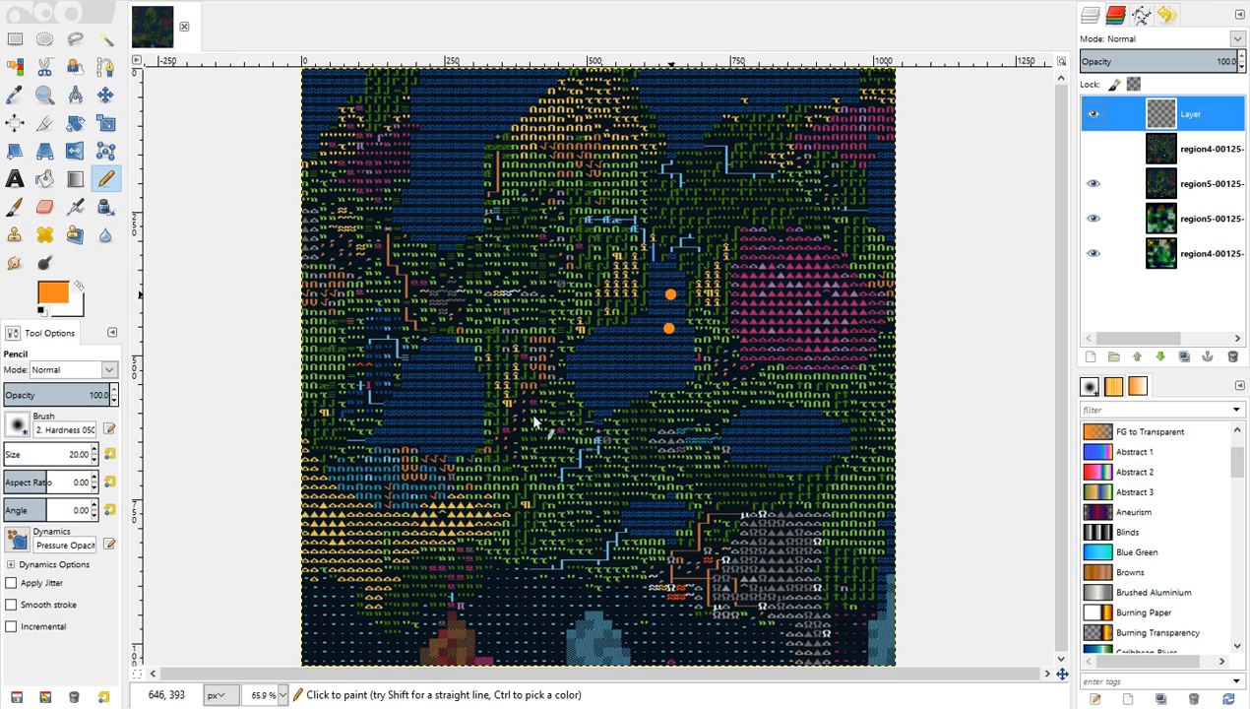
{"action": "left_click", "coordinate": [360, 366]}
{"action": "left_click", "coordinate": [370, 365]}
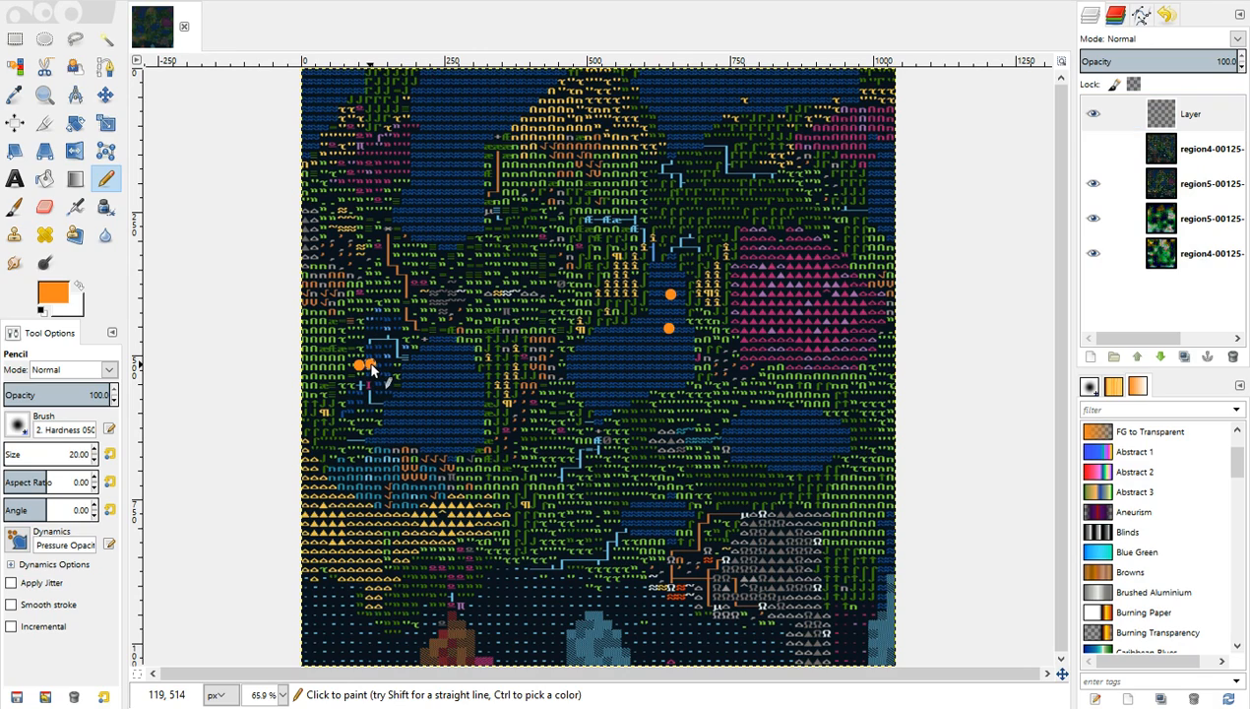
- Show the region4 world map again and toggle the marker layer to inspect the terrain under the marked spots
{"action": "left_click", "coordinate": [1093, 150]}
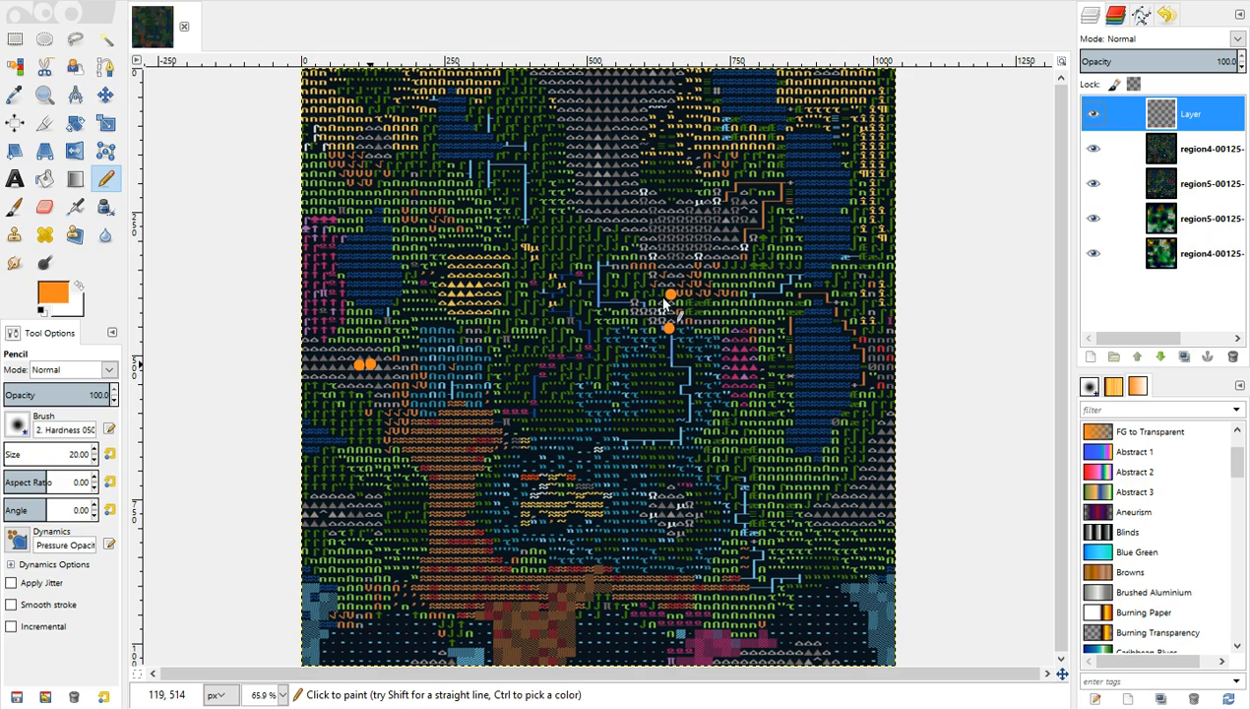
{"action": "left_click", "coordinate": [1092, 114]}
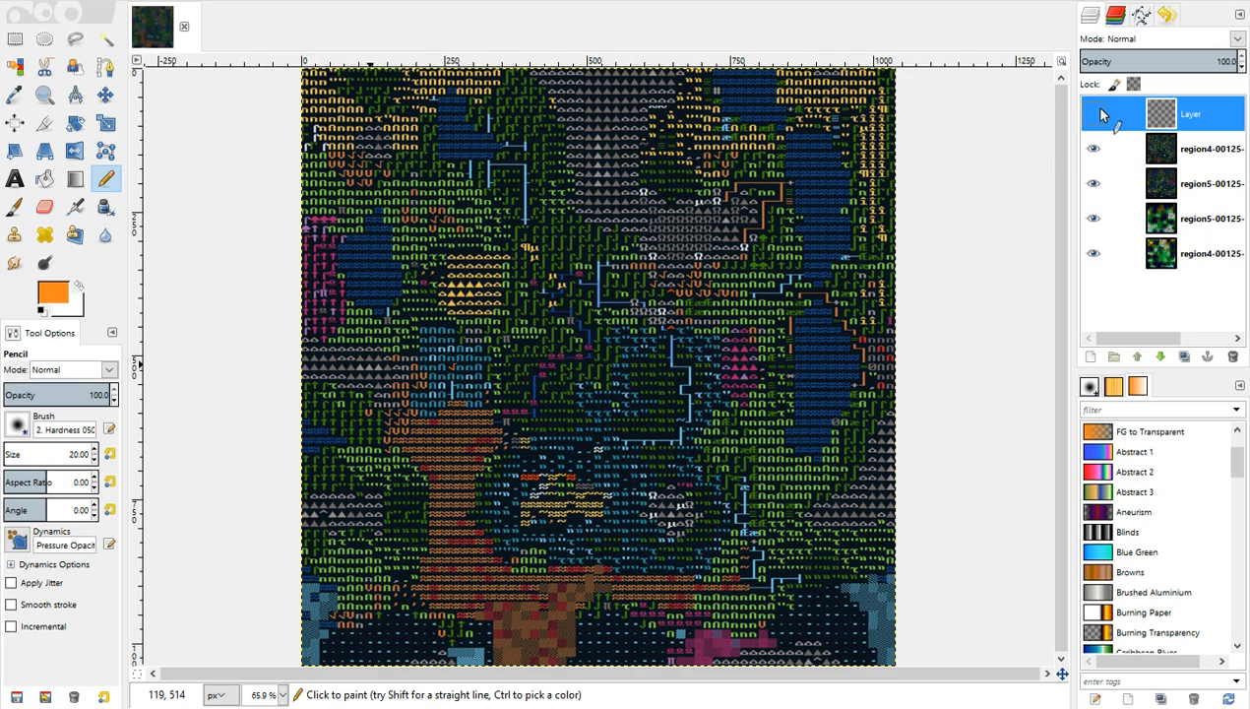
{"action": "left_click", "coordinate": [1094, 115]}
{"action": "left_click", "coordinate": [1095, 115]}
{"action": "left_click", "coordinate": [1091, 115]}
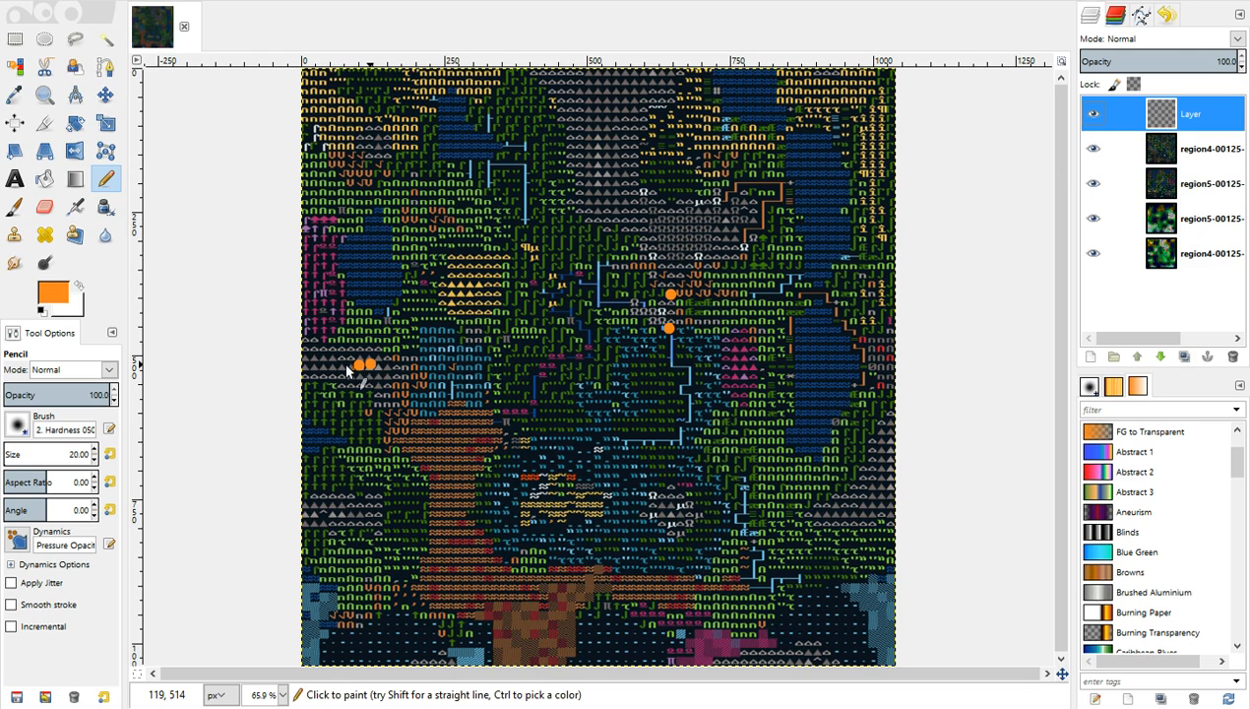
- Hide the region4 world map and mark a spot inside the large pink mountain area of the region5 world map
{"action": "left_click", "coordinate": [1092, 149]}
{"action": "left_click", "coordinate": [1093, 115]}
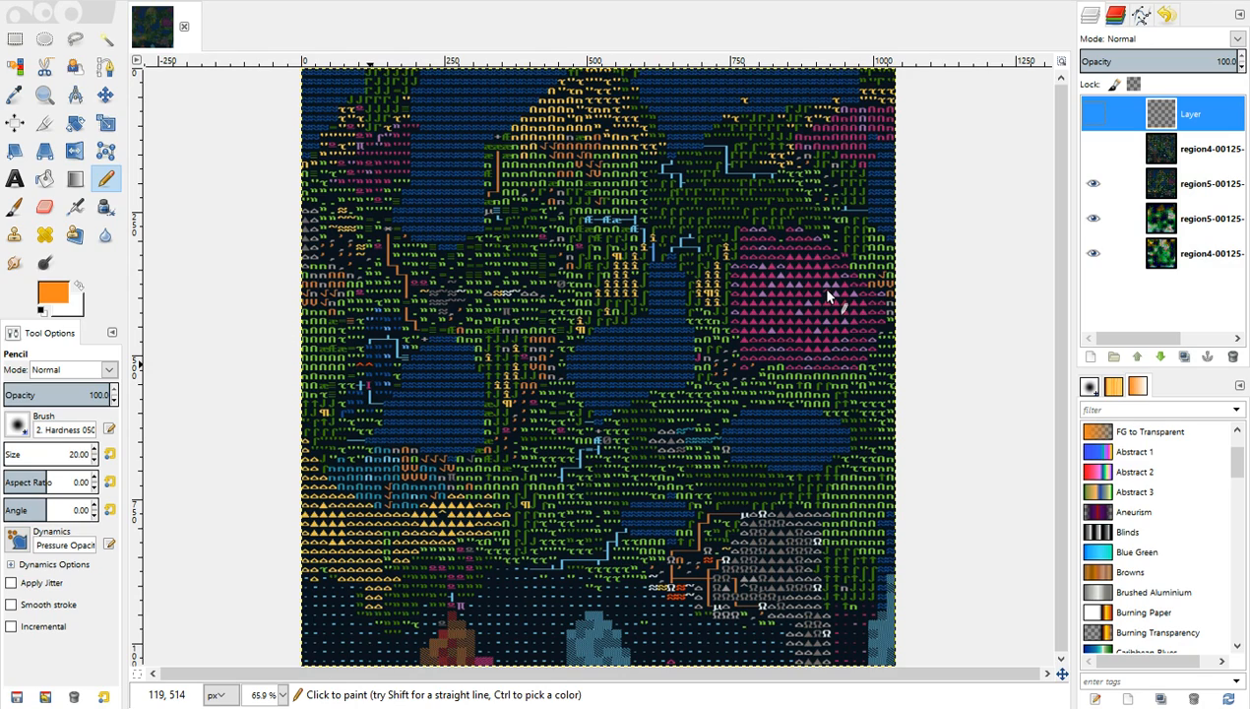
{"action": "left_click", "coordinate": [1098, 113]}
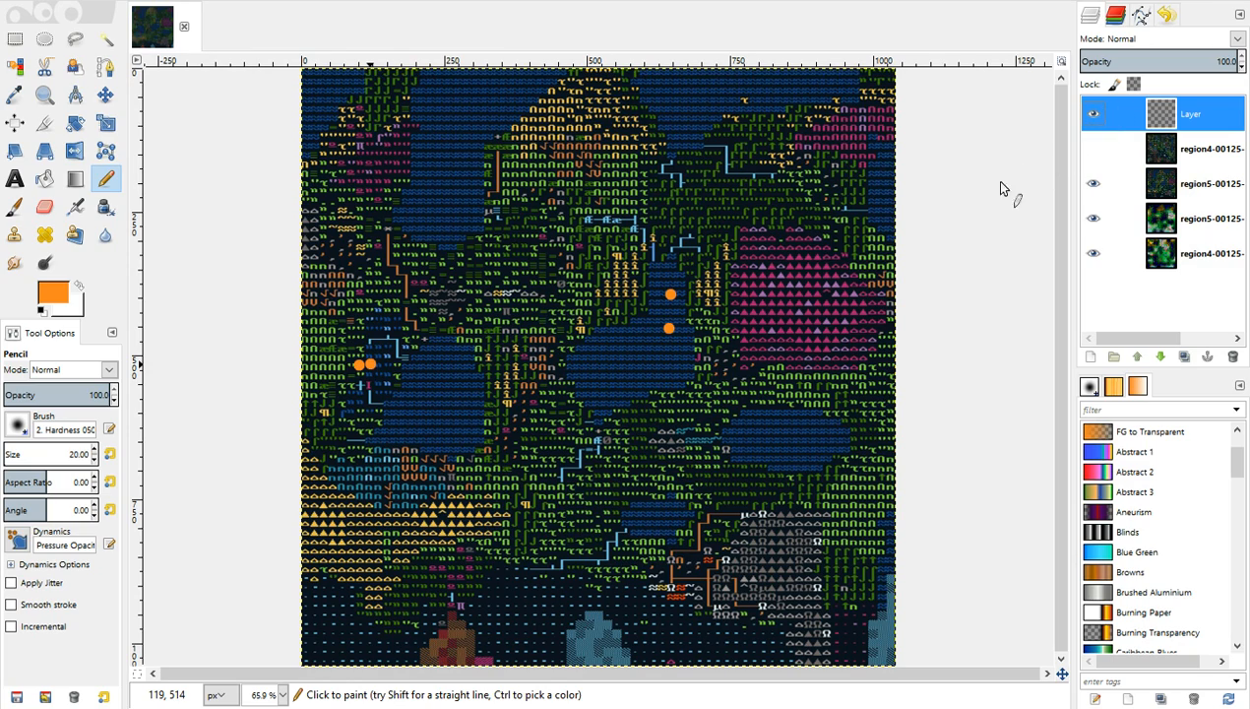
{"action": "left_click", "coordinate": [823, 293]}
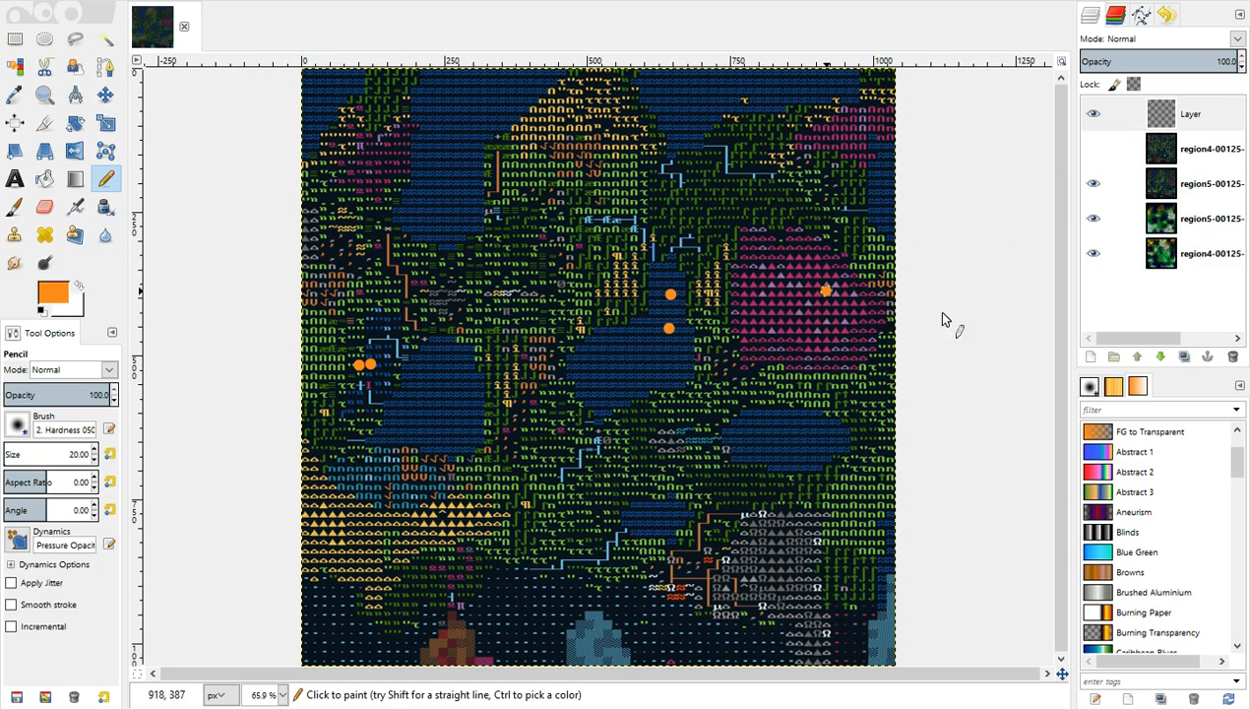
- Repaint the three region5 marks in magenta f81ffb, and restore the region4 world map with the marker layer hidden
{"action": "left_click", "coordinate": [55, 293]}
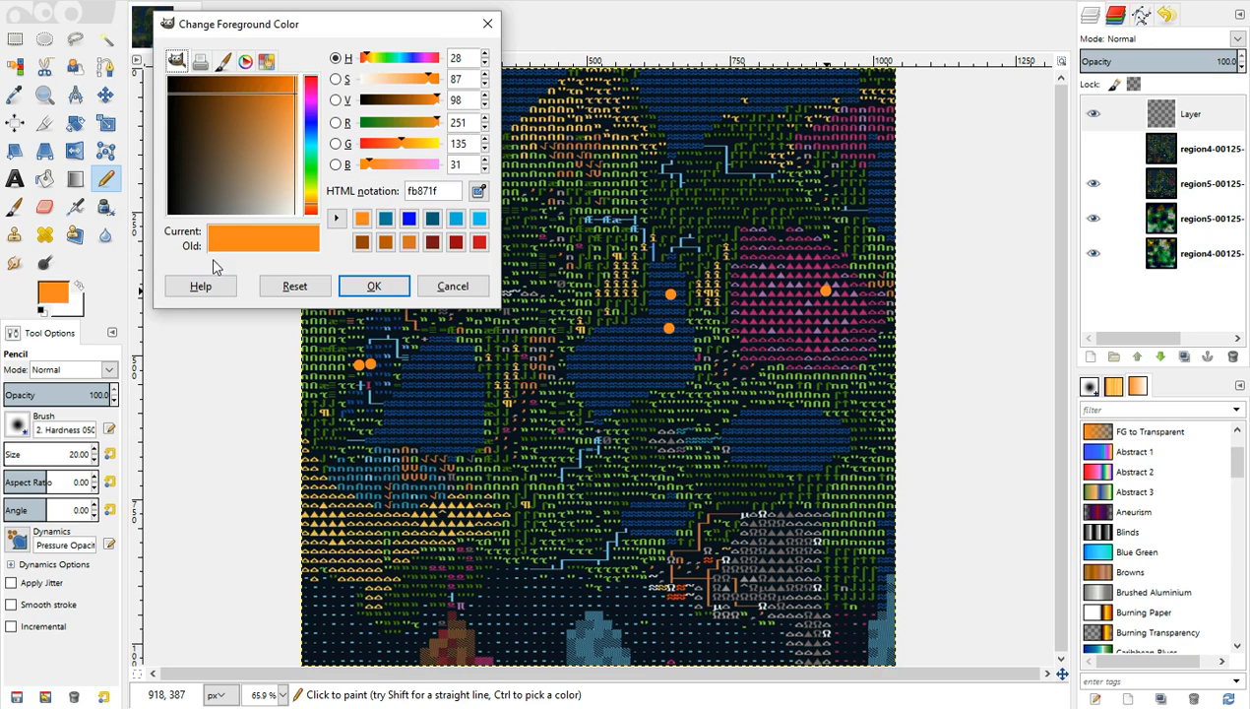
{"action": "left_click", "coordinate": [315, 102]}
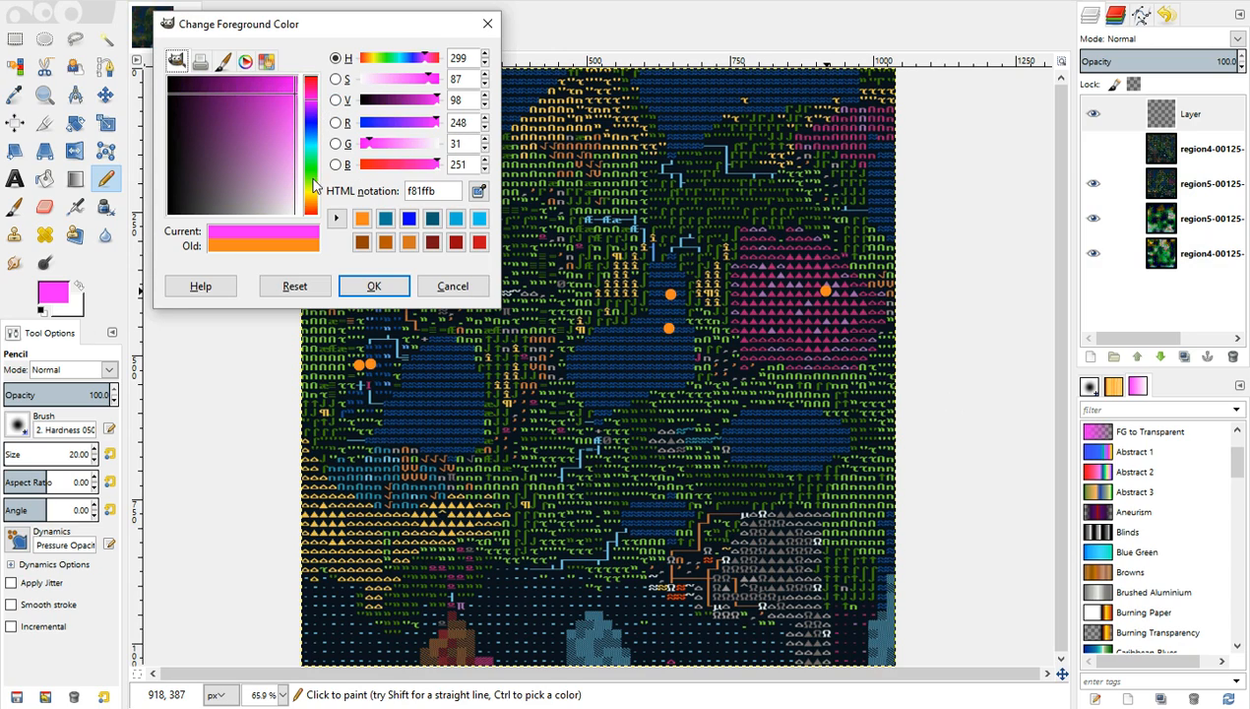
{"action": "left_click", "coordinate": [394, 286]}
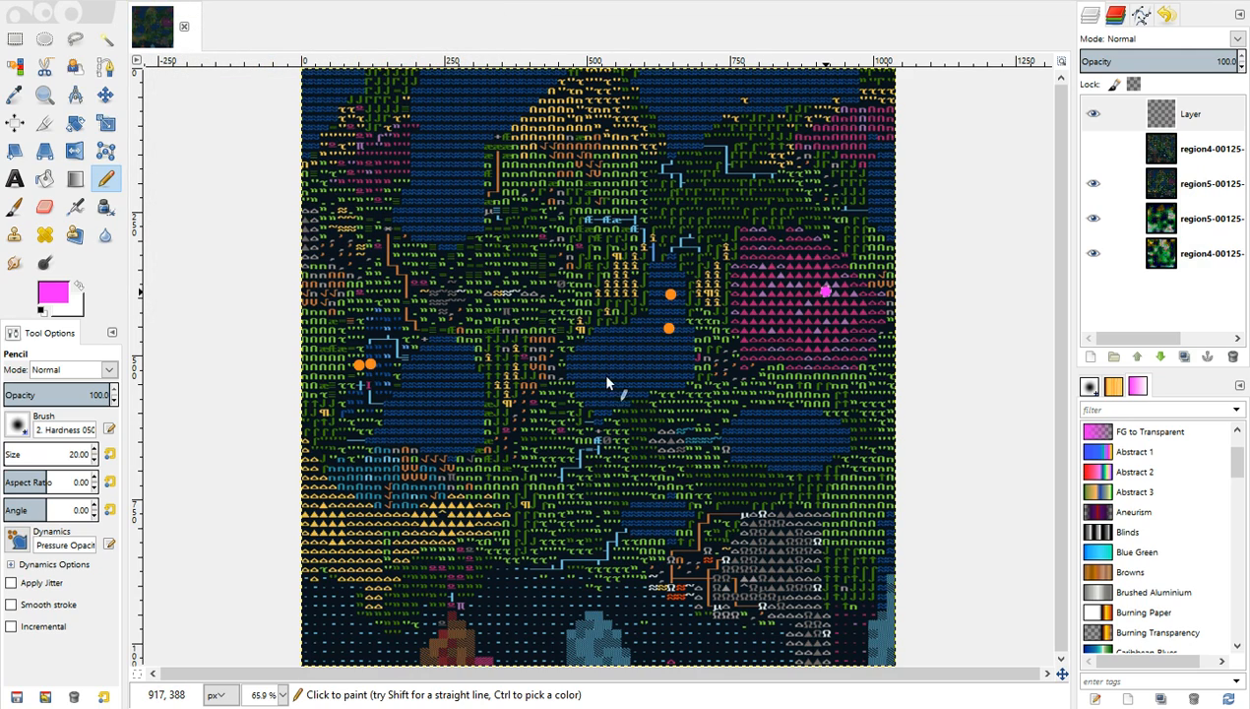
{"action": "left_click", "coordinate": [360, 366]}
{"action": "left_click", "coordinate": [1093, 149]}
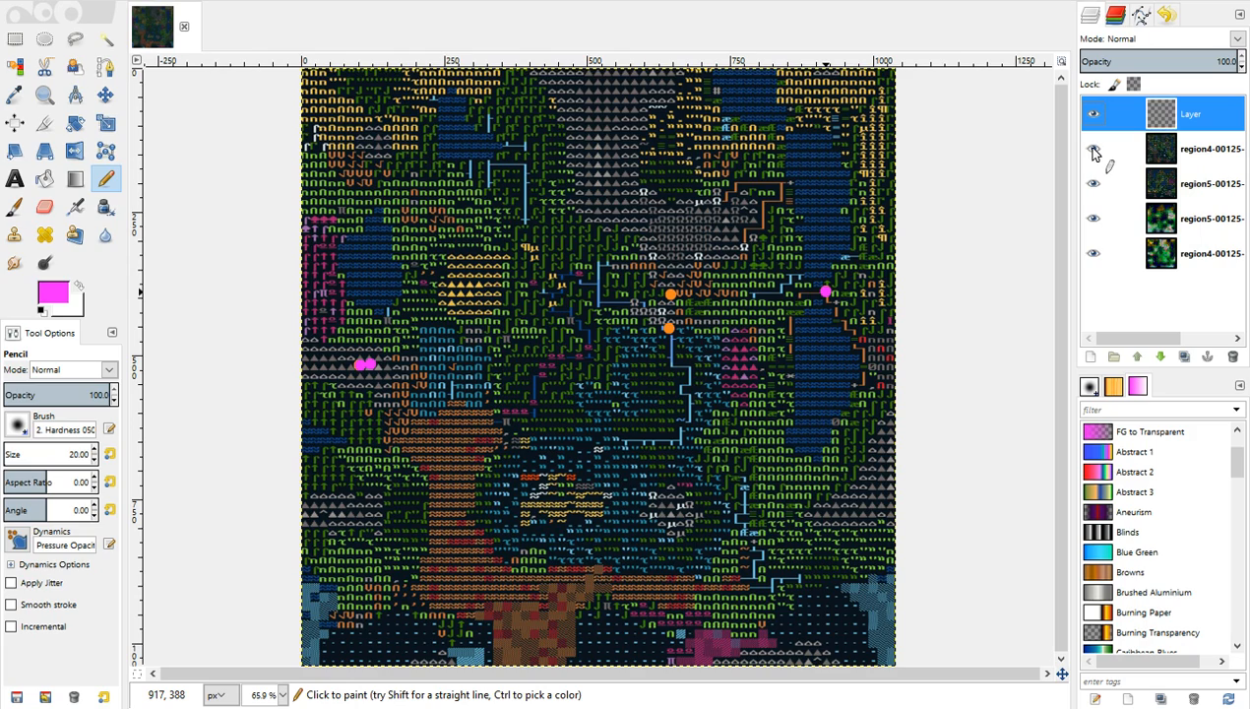
{"action": "left_click", "coordinate": [1093, 115]}
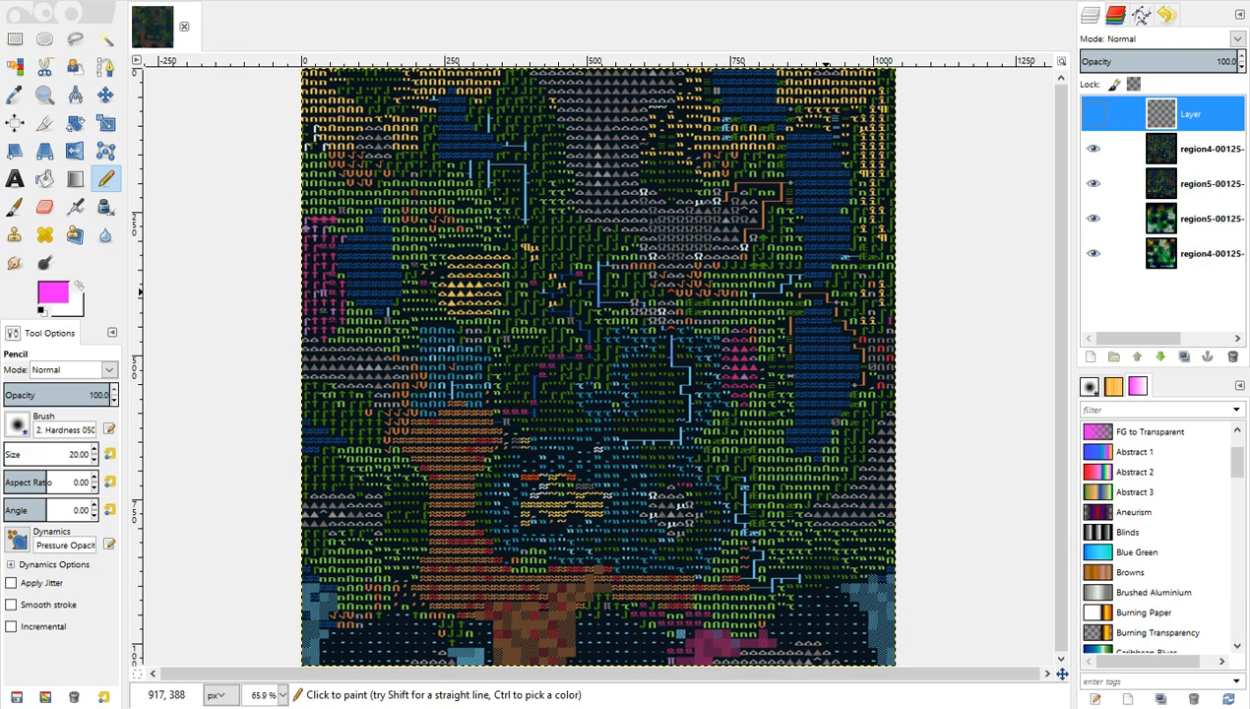
- Switch to PerfectWorldDF and set all five Volcanism weighted ranges, from 0-20 to 80-100, to 1
{"action": "key", "text": "alt+Tab"}
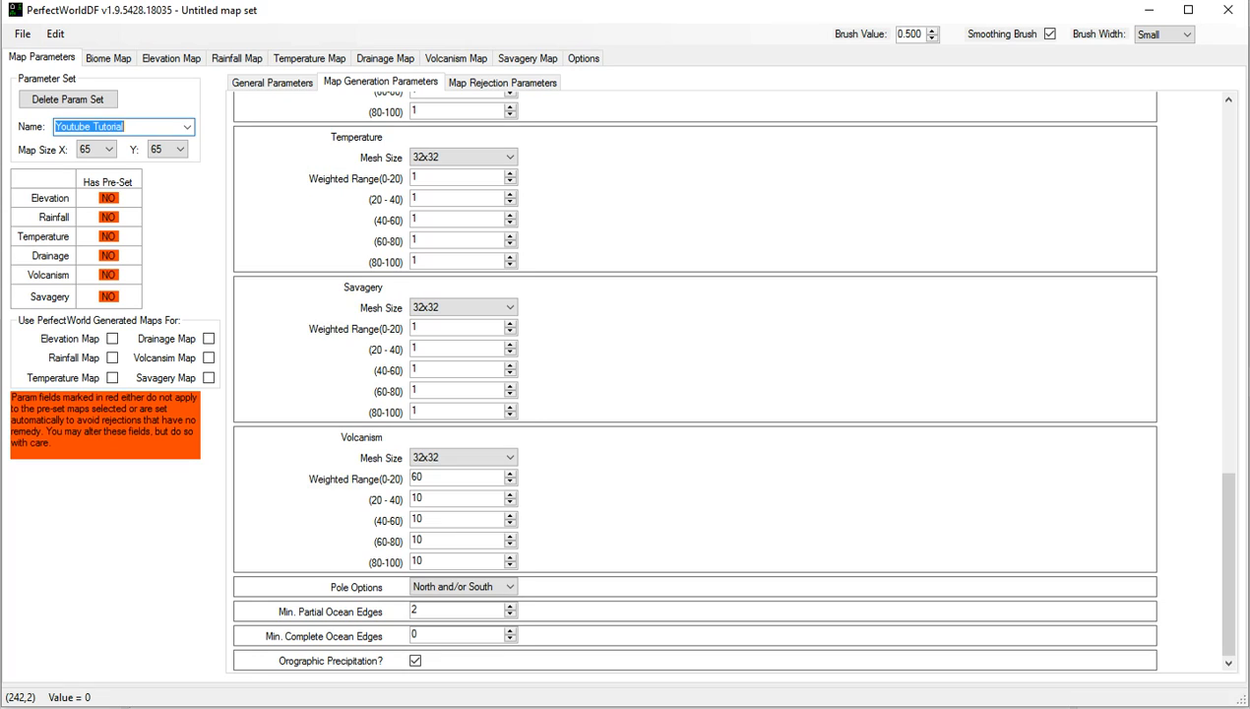
{"action": "double_click", "coordinate": [438, 477]}
{"action": "type", "text": "1"}
{"action": "double_click", "coordinate": [434, 499]}
{"action": "type", "text": "1"}
{"action": "double_click", "coordinate": [433, 519]}
{"action": "type", "text": "1"}
{"action": "double_click", "coordinate": [432, 541]}
{"action": "type", "text": "1"}
{"action": "double_click", "coordinate": [433, 560]}
{"action": "type", "text": "1"}
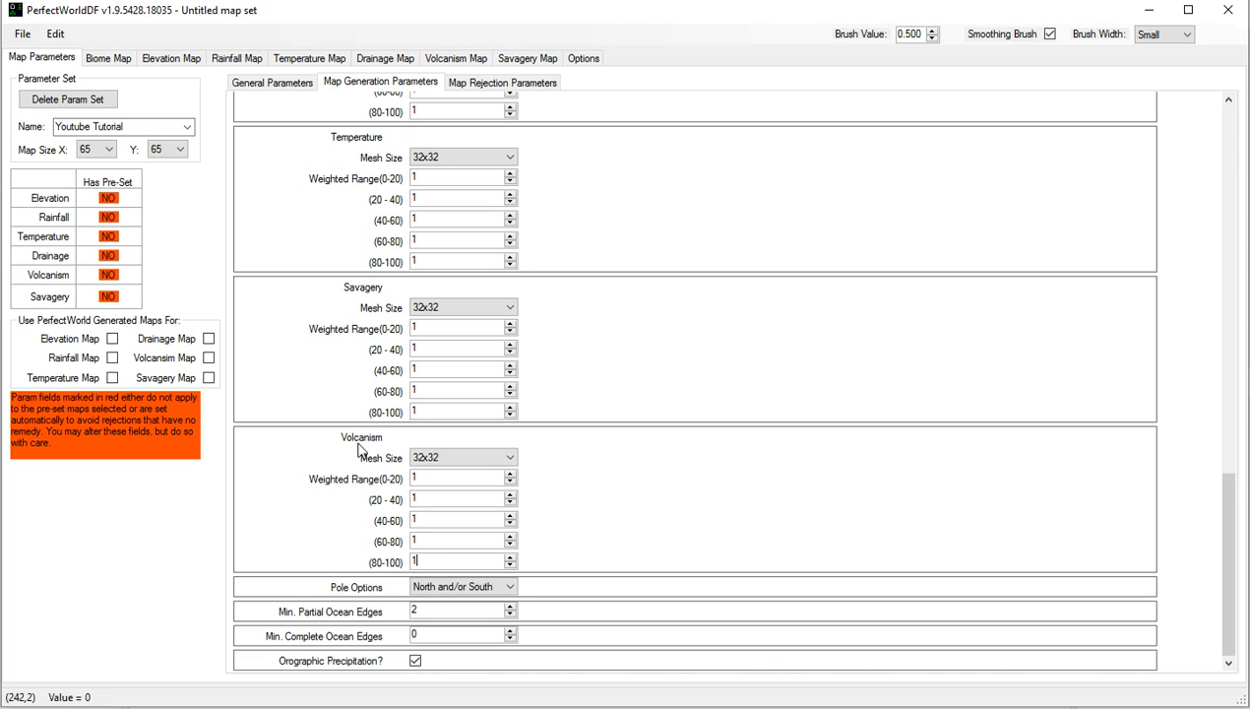
- Export the Youtube Tutorial parameters to the world_gen file
{"action": "left_click", "coordinate": [29, 39]}
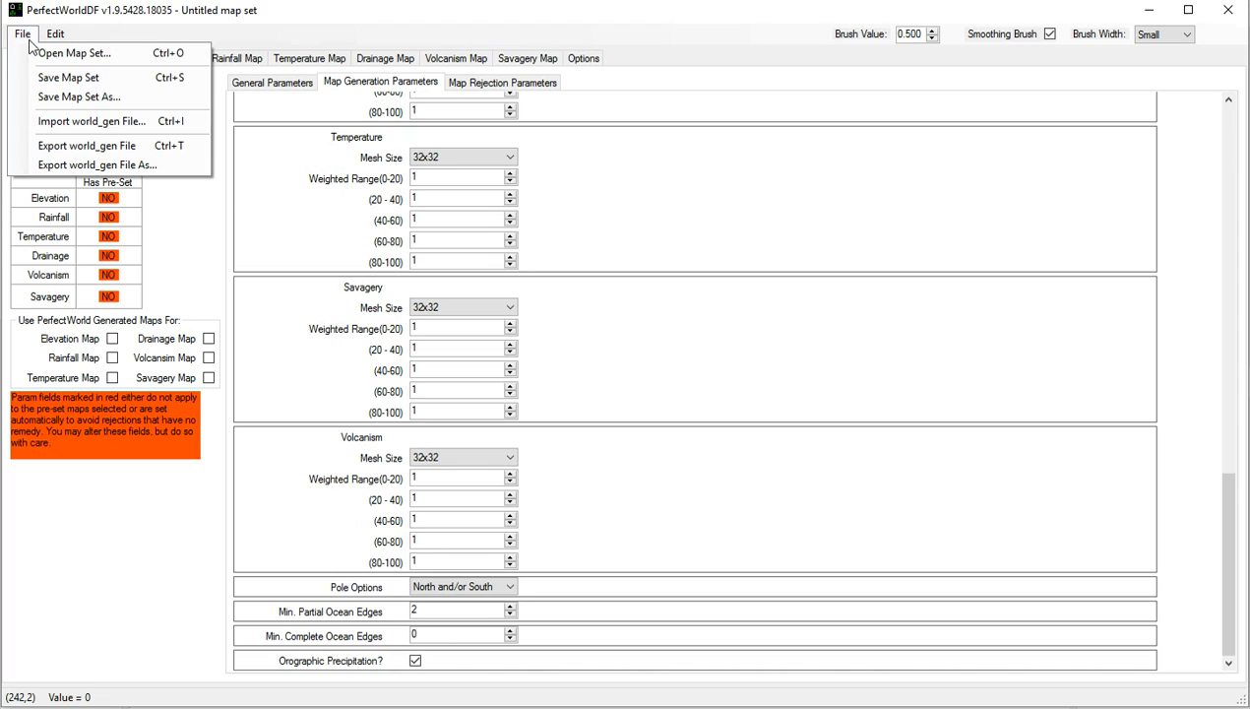
{"action": "left_click", "coordinate": [58, 147]}
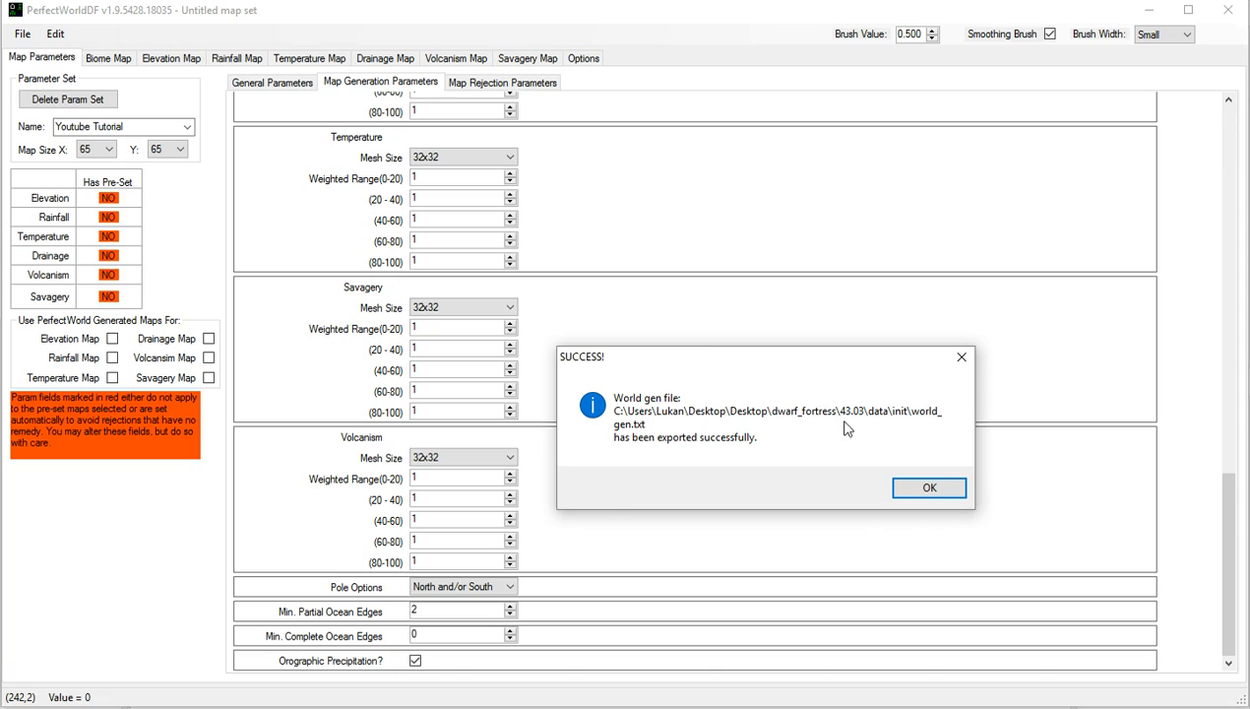
{"action": "left_click", "coordinate": [934, 485]}
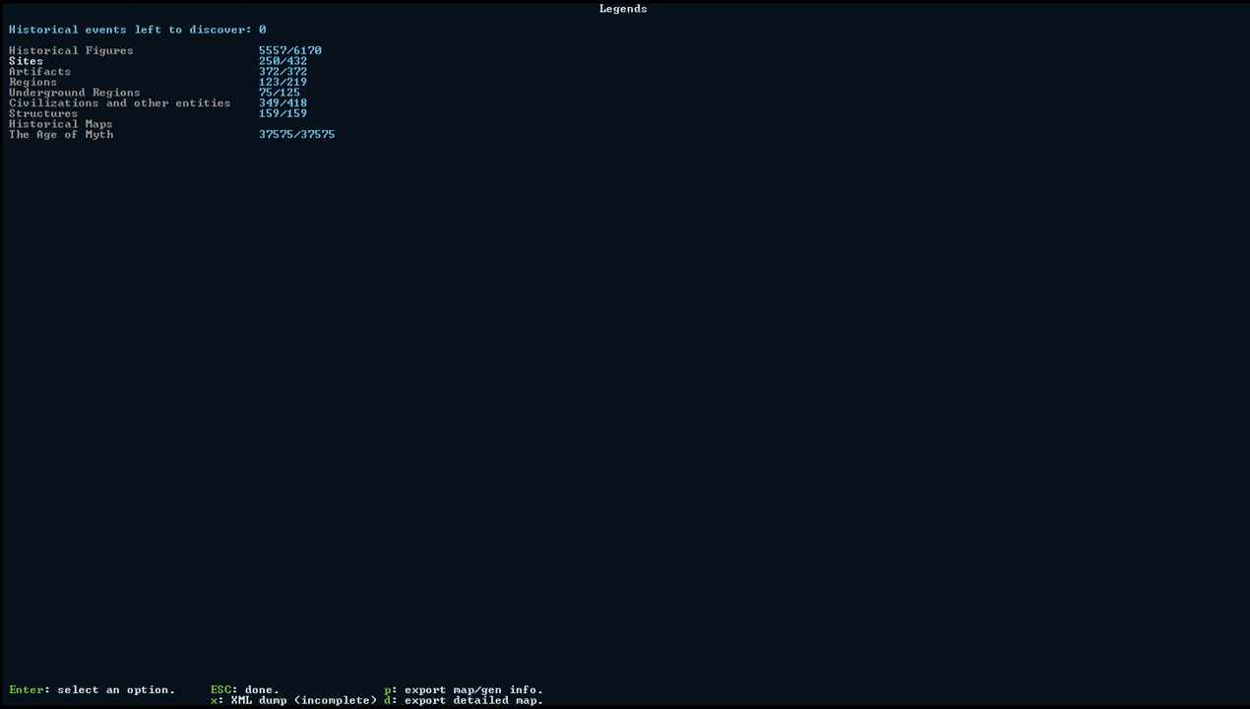
- In Dwarf Fortress, leave Legends mode and open Design New World with Advanced Parameters
{"action": "key", "text": "Escape"}
{"action": "key", "text": "Down"}
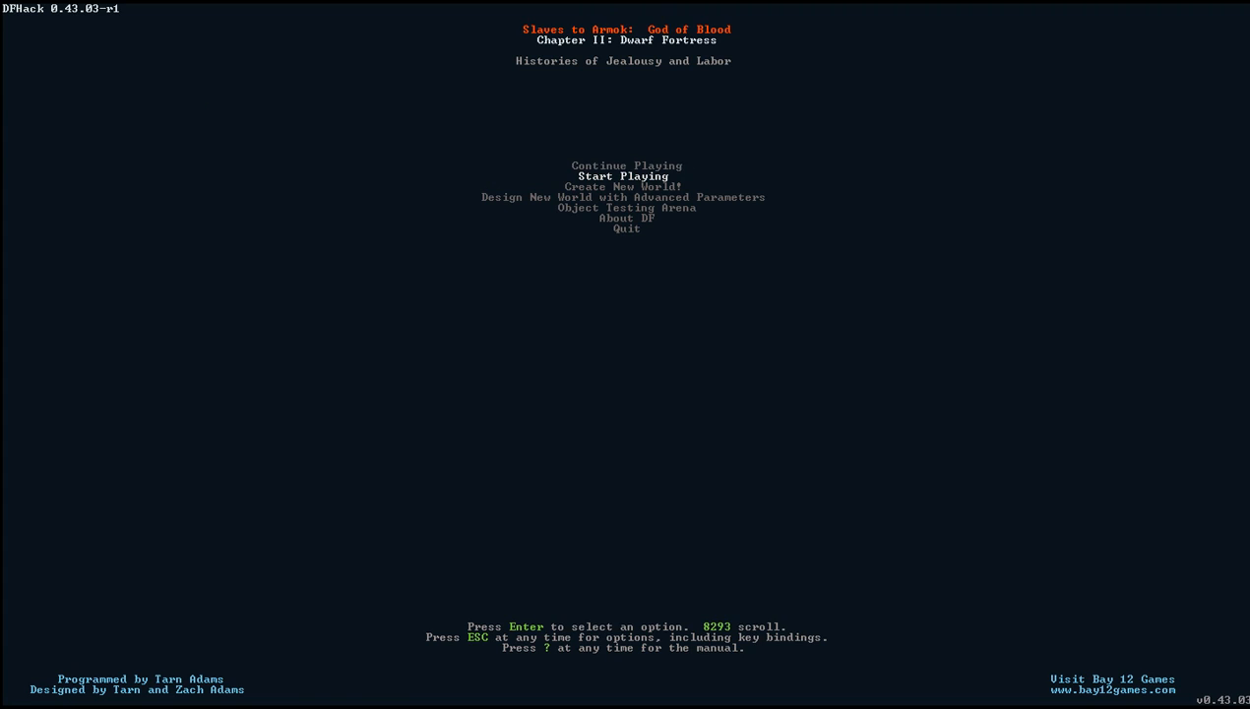
{"action": "key", "text": "Down"}
{"action": "key", "text": "Down"}
{"action": "key", "text": "Return"}
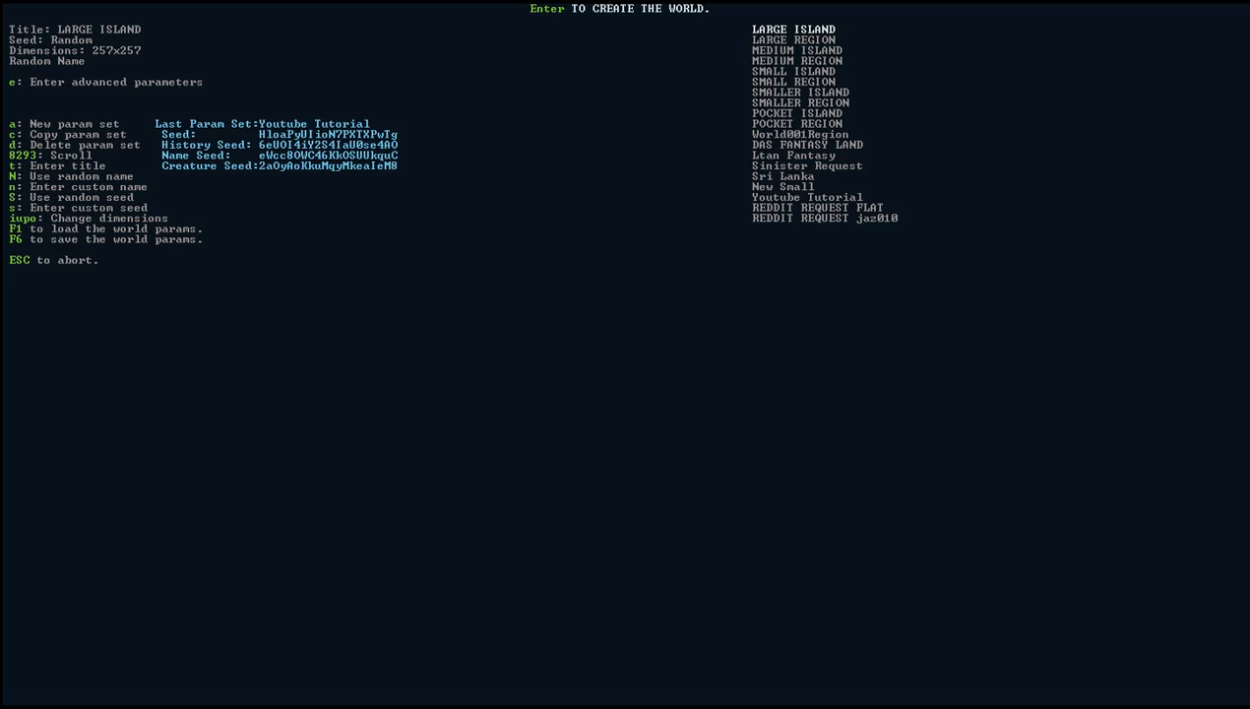
- Create a world from the Youtube Tutorial parameter set
{"action": "key", "text": "Up"}
{"action": "key", "text": "Up"}
{"action": "key", "text": "Up"}
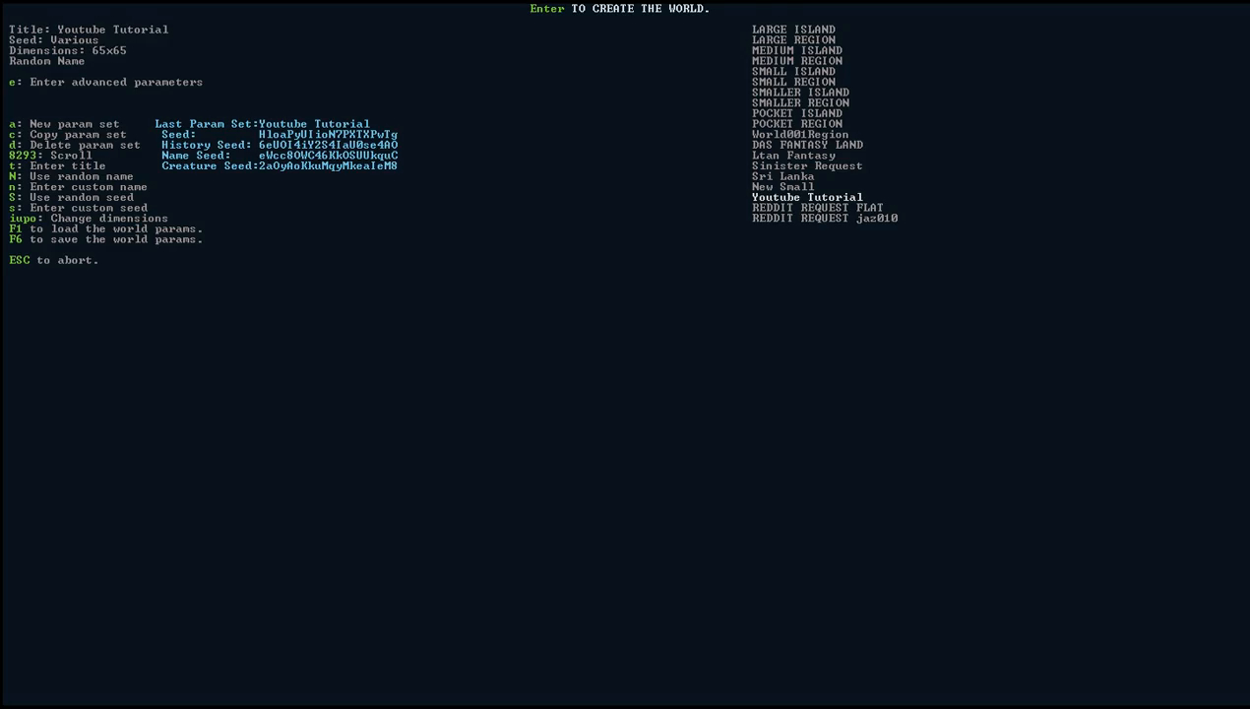
{"action": "key", "text": "Return"}
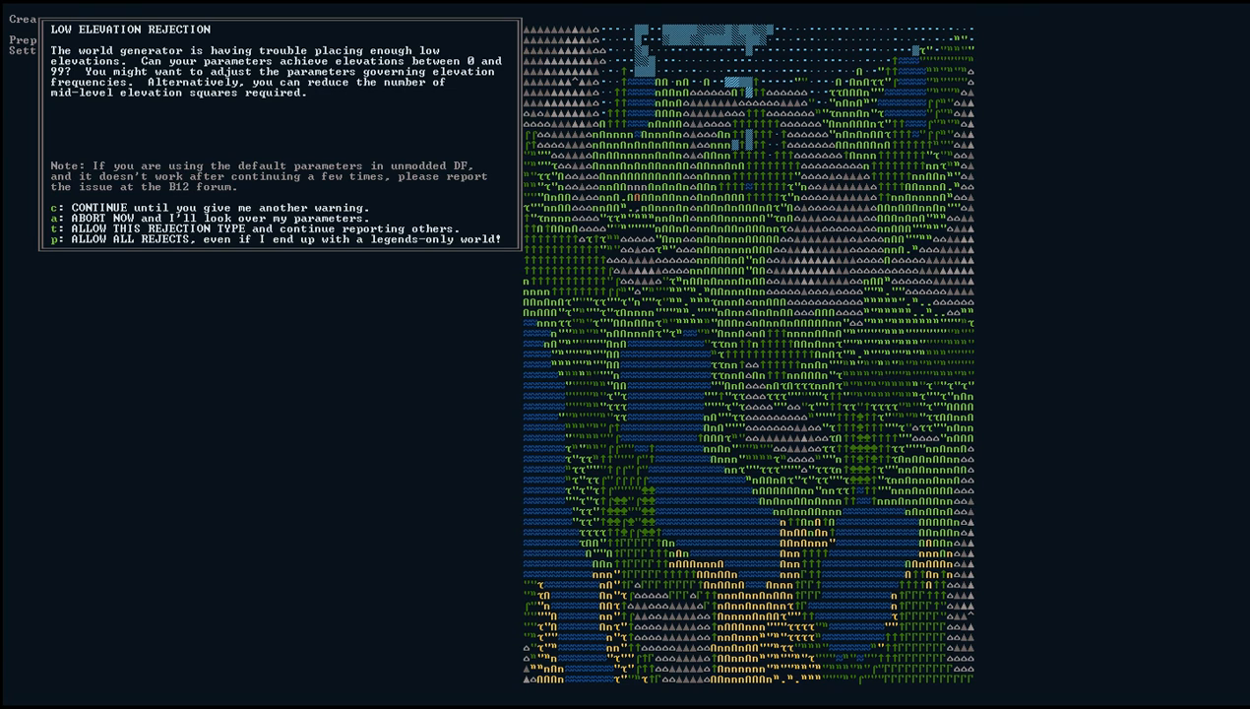
- Compare the rejected world with the region4 world map in GIMP, and continue the world generation until another warning
{"action": "key", "text": "alt+Tab"}
{"action": "key", "text": "alt+Tab"}
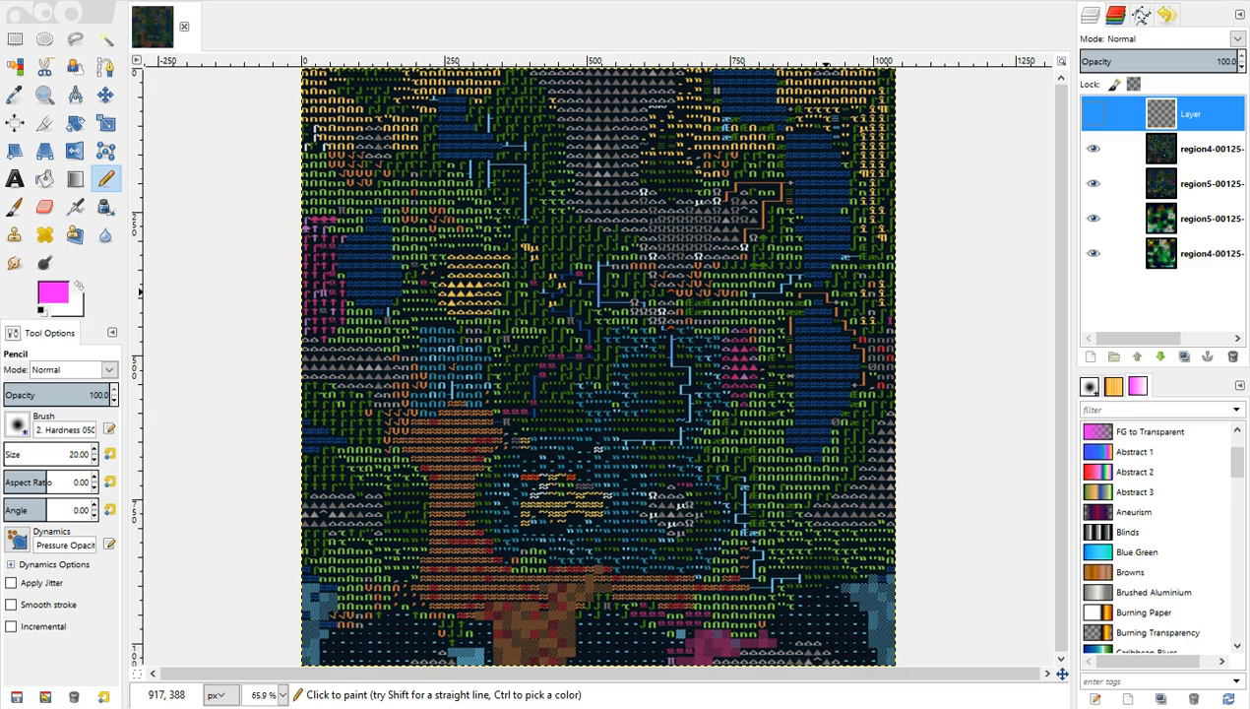
{"action": "key", "text": "alt+Tab"}
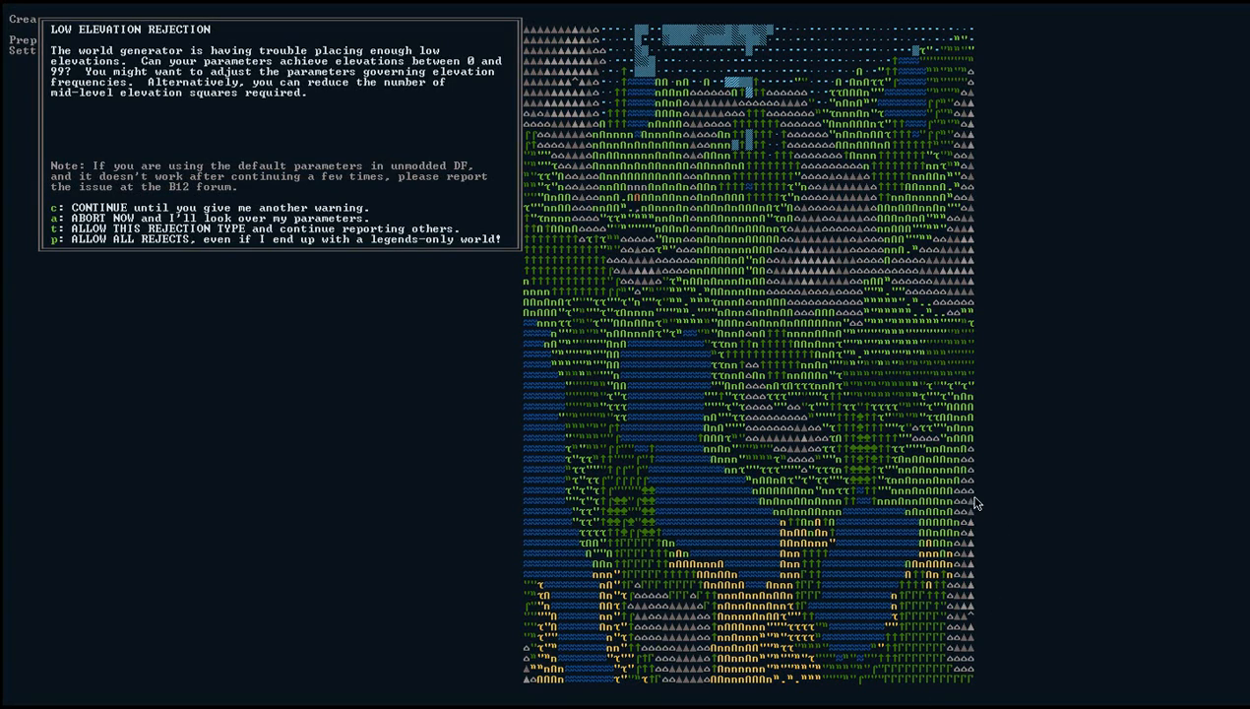
{"action": "key", "text": "alt+Tab"}
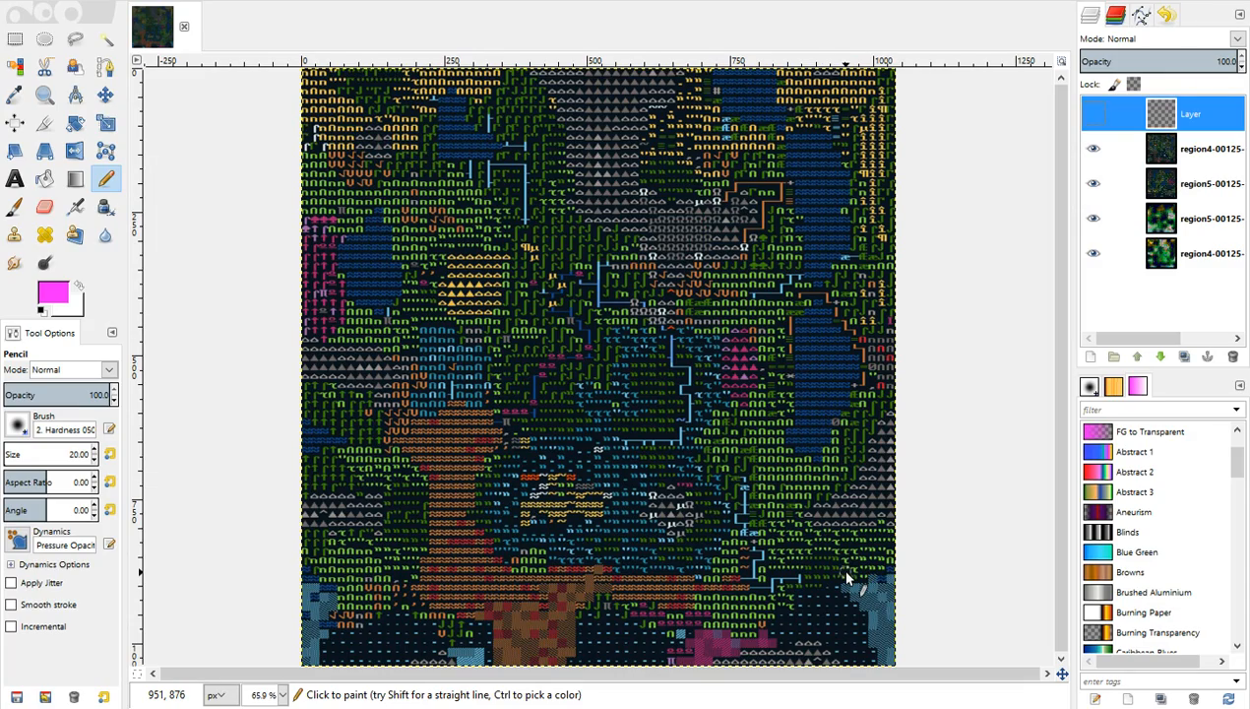
{"action": "key", "text": "alt+Tab"}
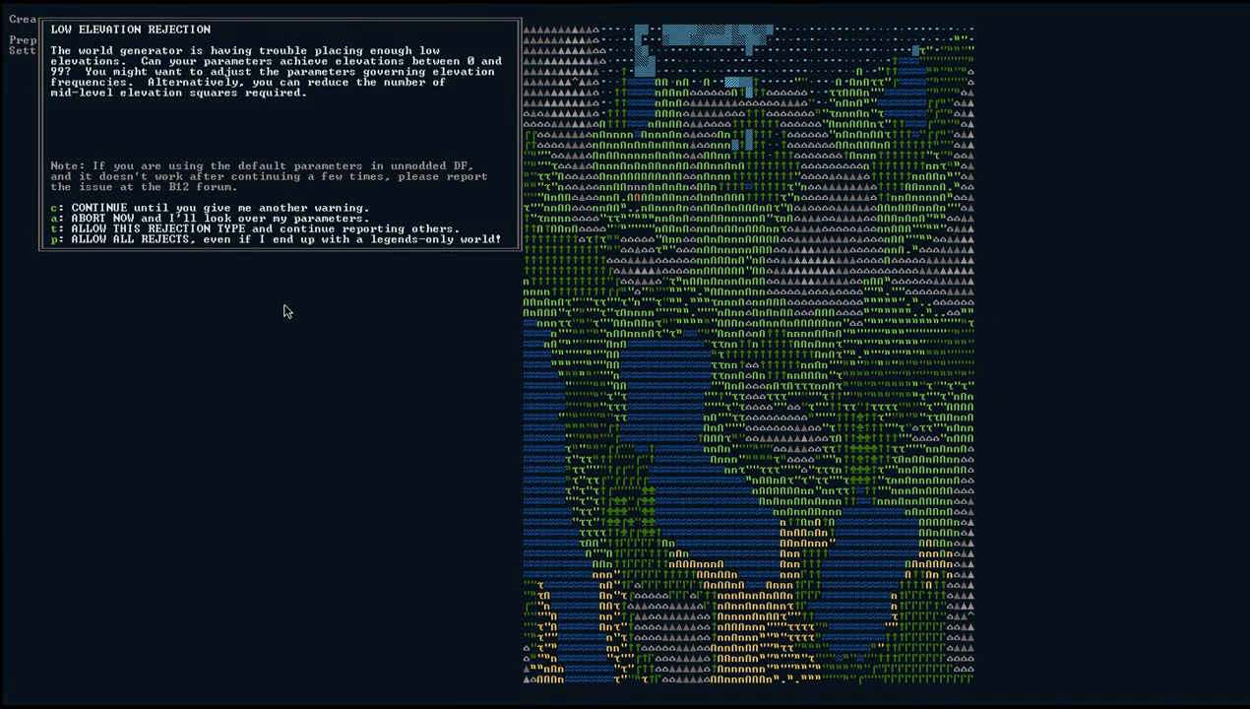
{"action": "key", "text": "c"}
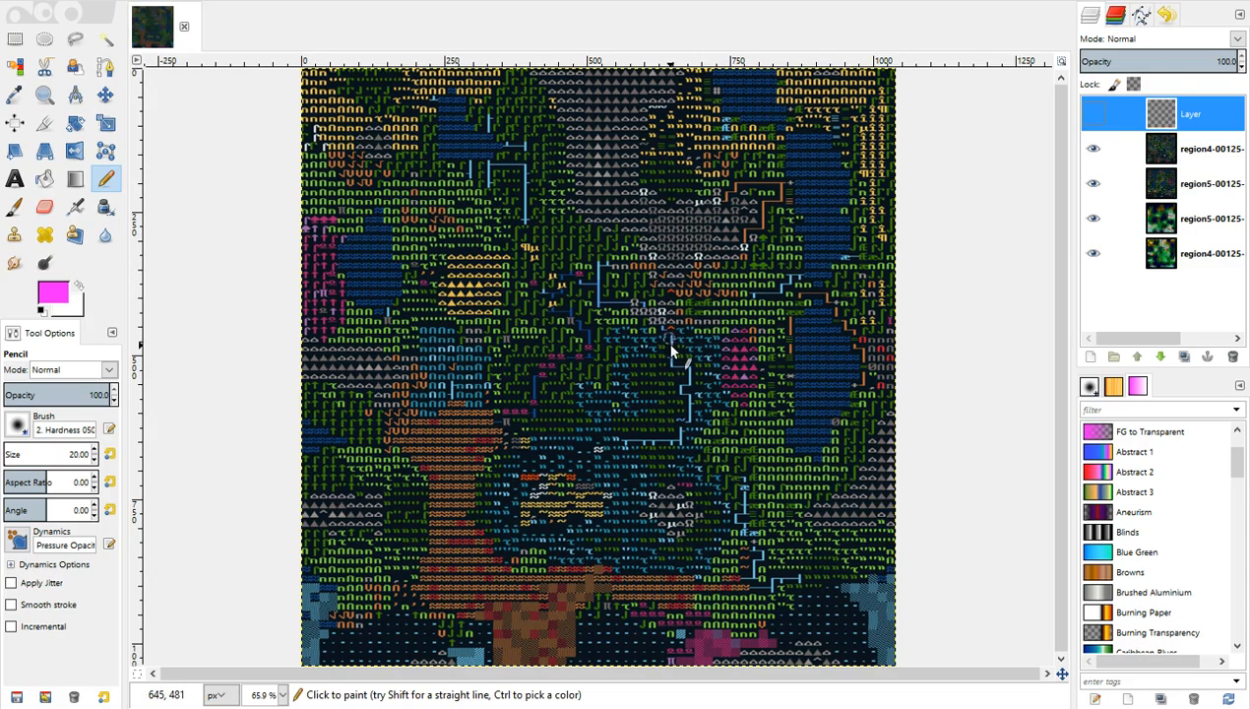
- Compare the world being generated in Dwarf Fortress with the region4 world map in GIMP until generation finishes
{"action": "key", "text": "alt+Tab"}
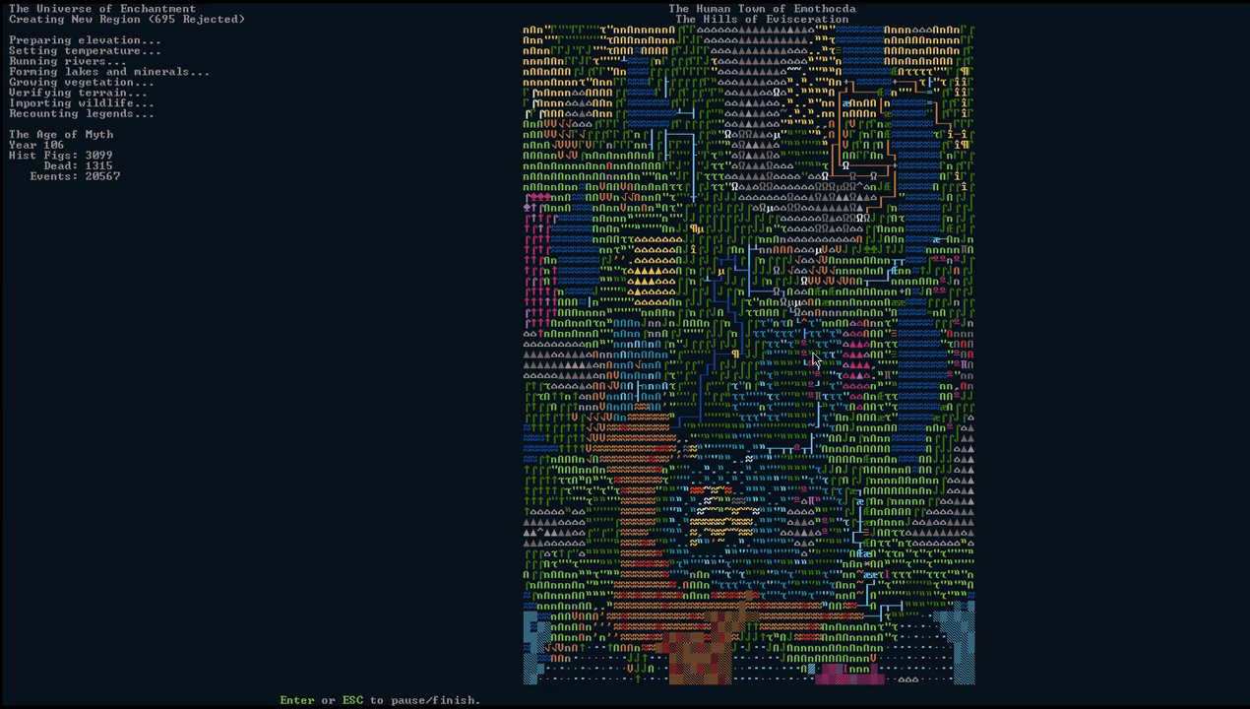
{"action": "key", "text": "alt+Tab"}
{"action": "key", "text": "alt+Tab"}
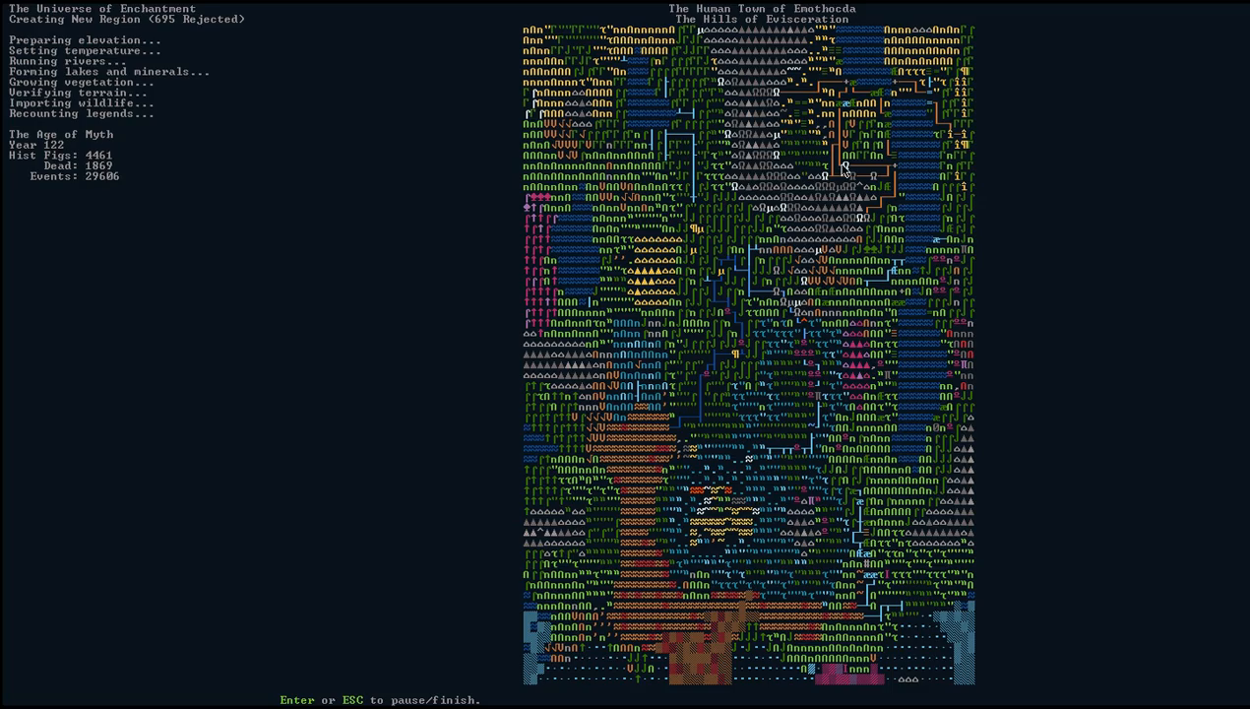
{"action": "key", "text": "alt+Tab"}
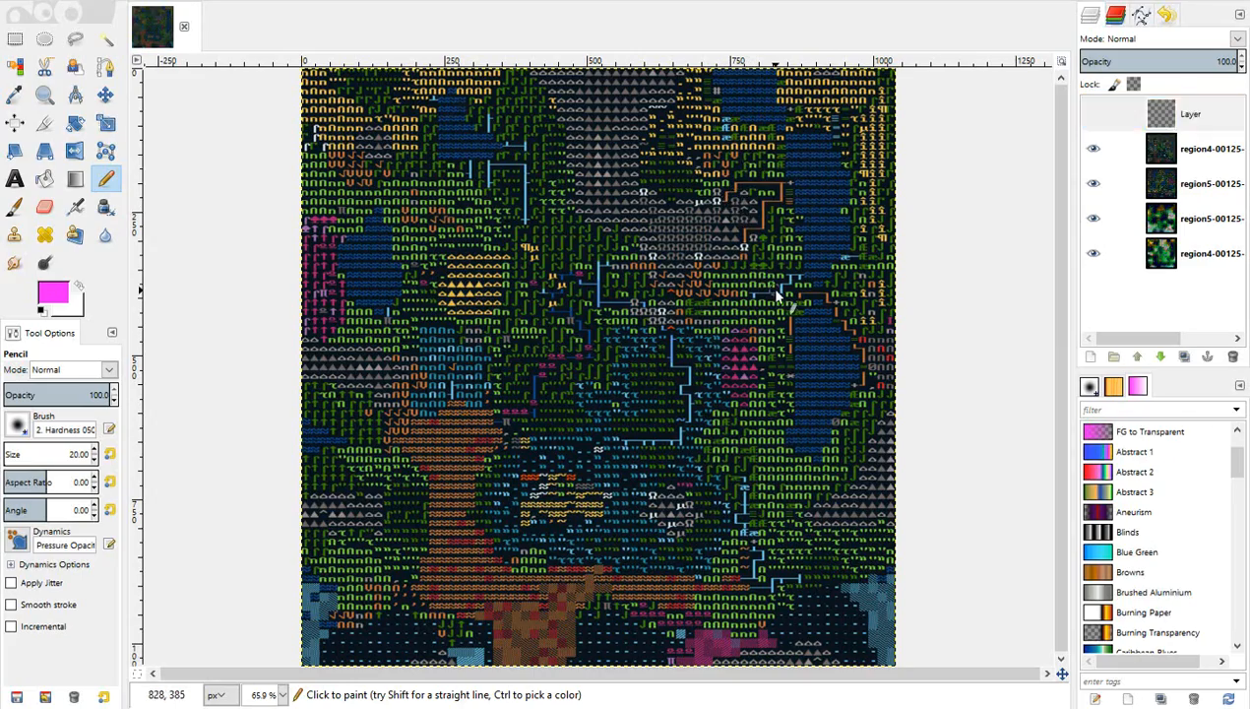
{"action": "key", "text": "alt+Tab"}
{"action": "key", "text": "alt+Tab"}
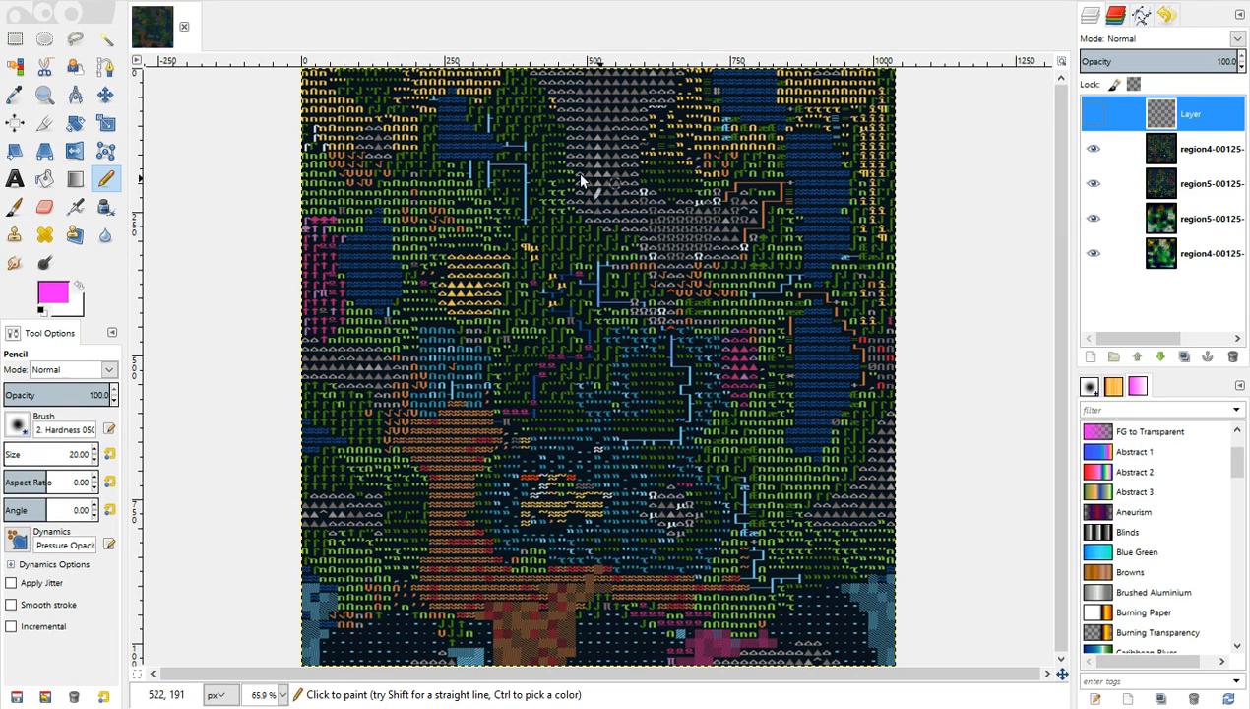
{"action": "key", "text": "alt+Tab"}
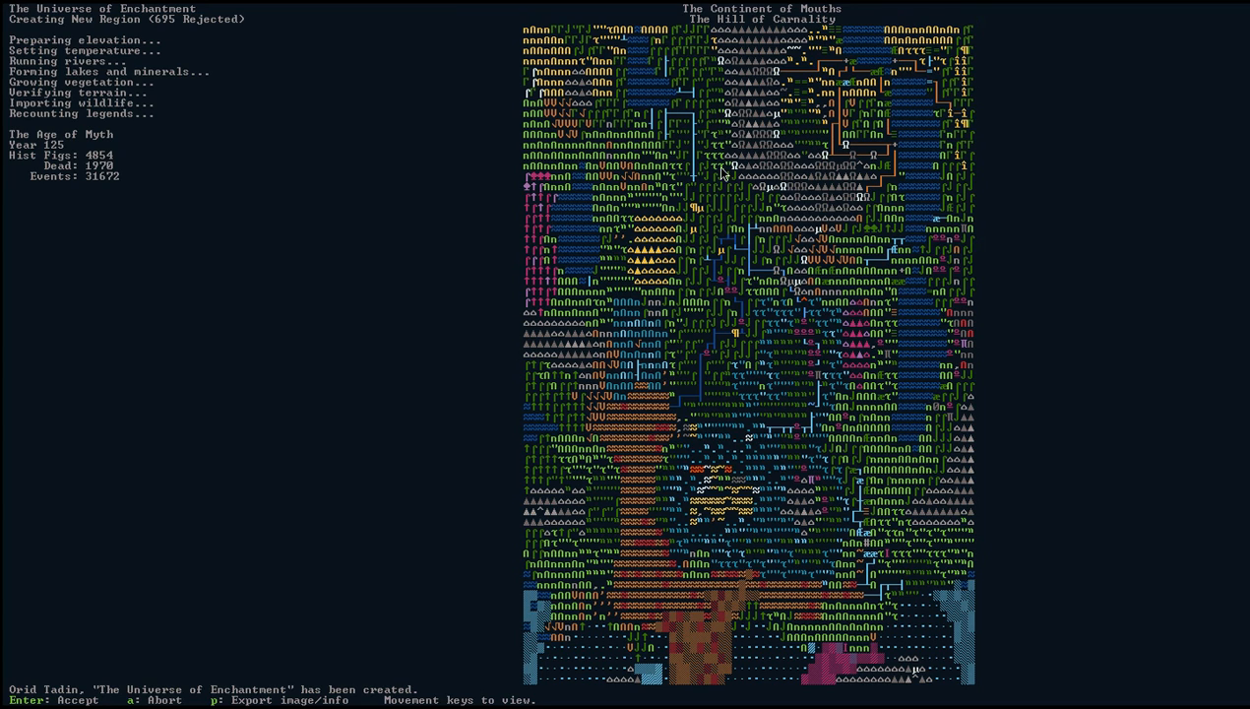
- Check the seeds in region4-world_gen_param.txt in Notepad and compare them with the Main Seed in PerfectWorld's map generation parameters
{"action": "key", "text": "alt+Tab"}
{"action": "key", "text": "alt+Tab"}
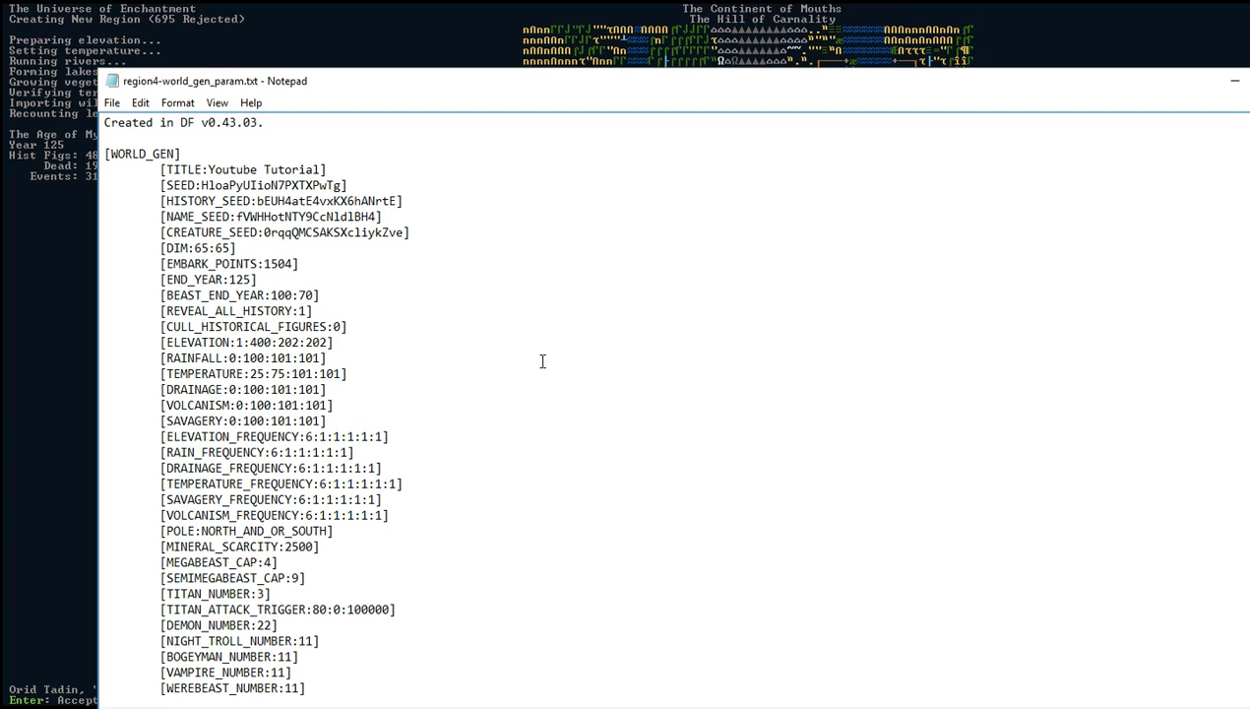
{"action": "key", "text": "alt+Tab"}
{"action": "key", "text": "alt+Tab"}
{"action": "key", "text": "alt+Tab"}
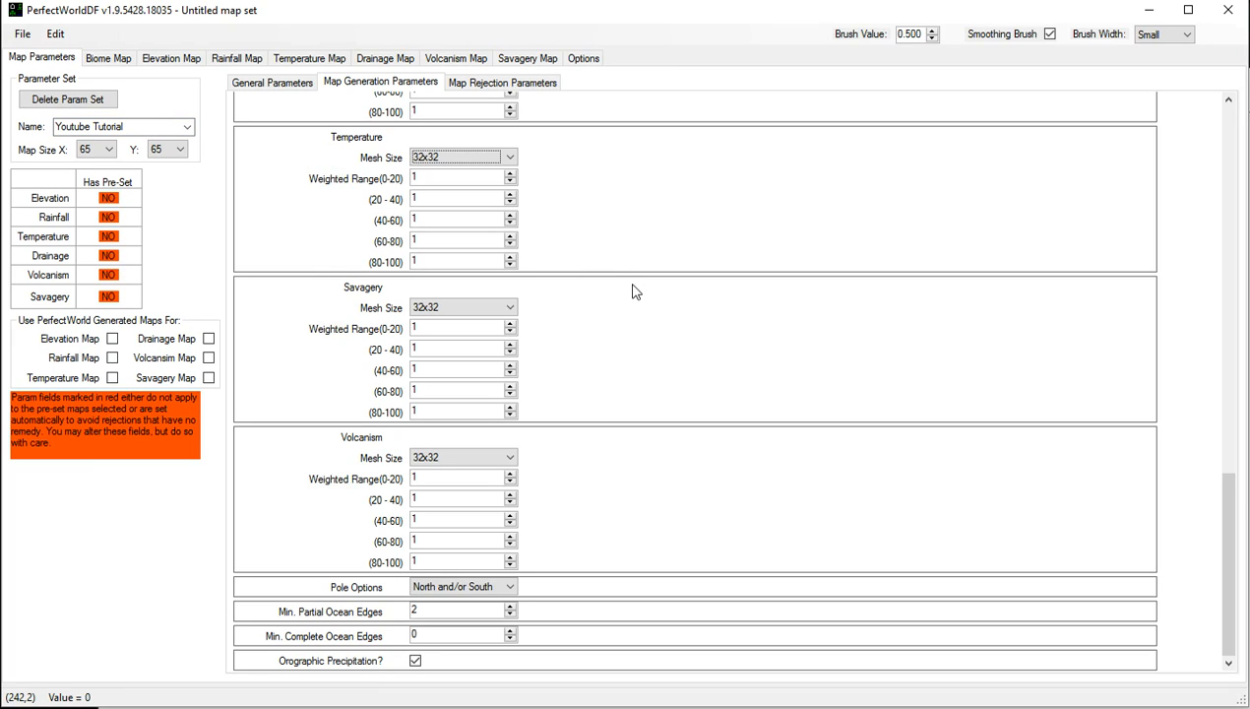
{"action": "scroll", "coordinate": [635, 290], "scroll_direction": "up", "scroll_amount": 15}
{"action": "scroll", "coordinate": [654, 277], "scroll_direction": "down", "scroll_amount": 15}
{"action": "scroll", "coordinate": [608, 537], "scroll_direction": "up", "scroll_amount": 5}
{"action": "scroll", "coordinate": [609, 554], "scroll_direction": "up", "scroll_amount": 6}
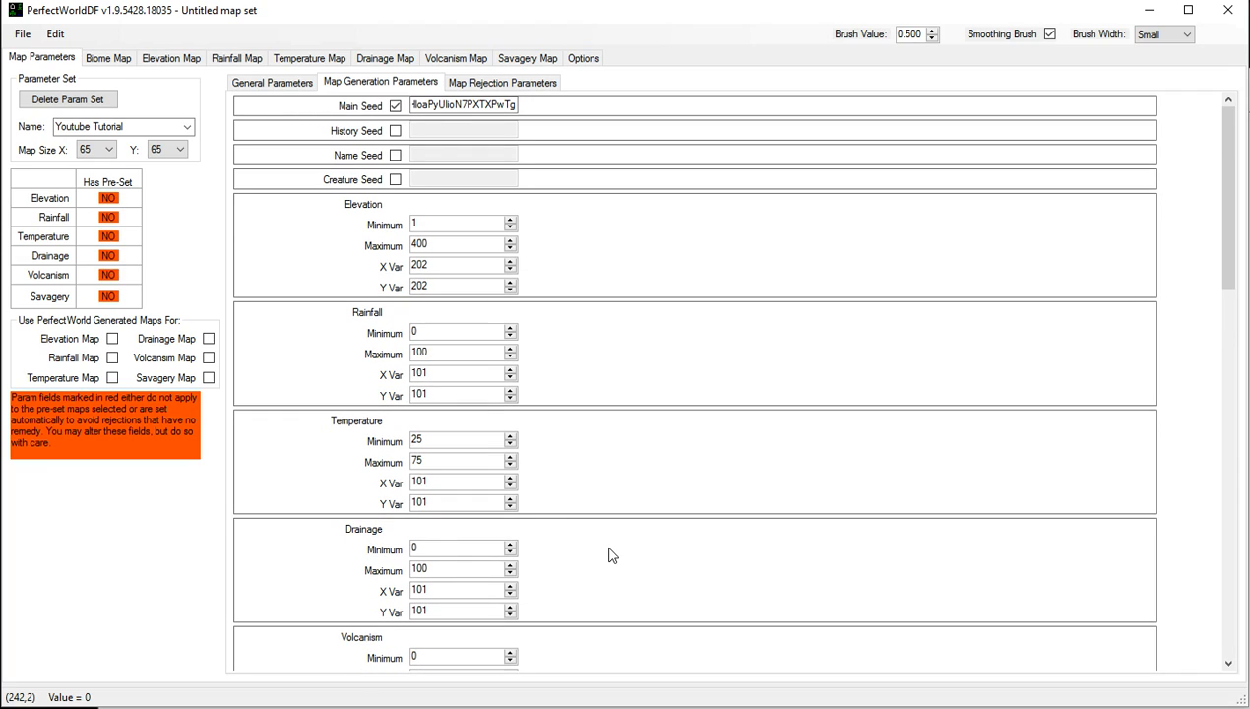
{"action": "left_click_drag", "start_coordinate": [422, 106], "coordinate": [542, 120]}
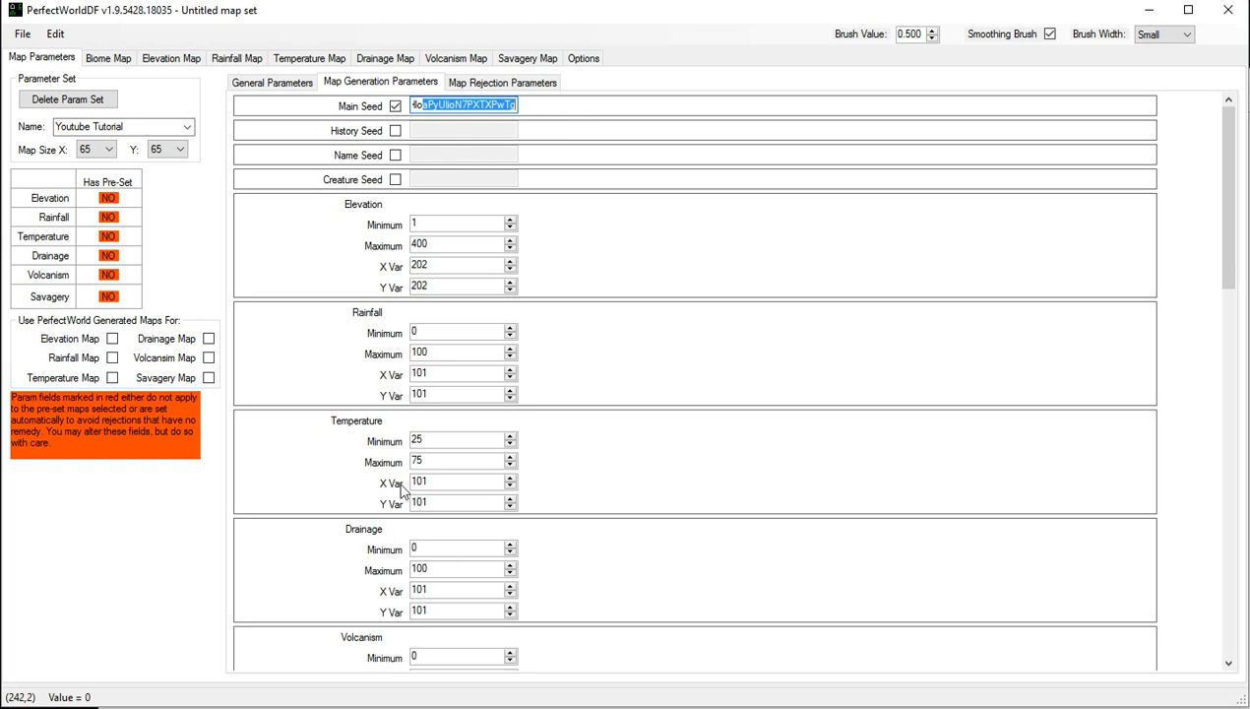
- Review the map generation parameters in PerfectWorld, from the rainfall variance values to the weighted ranges and ocean edge settings
{"action": "scroll", "coordinate": [546, 537], "scroll_direction": "down", "scroll_amount": 15}
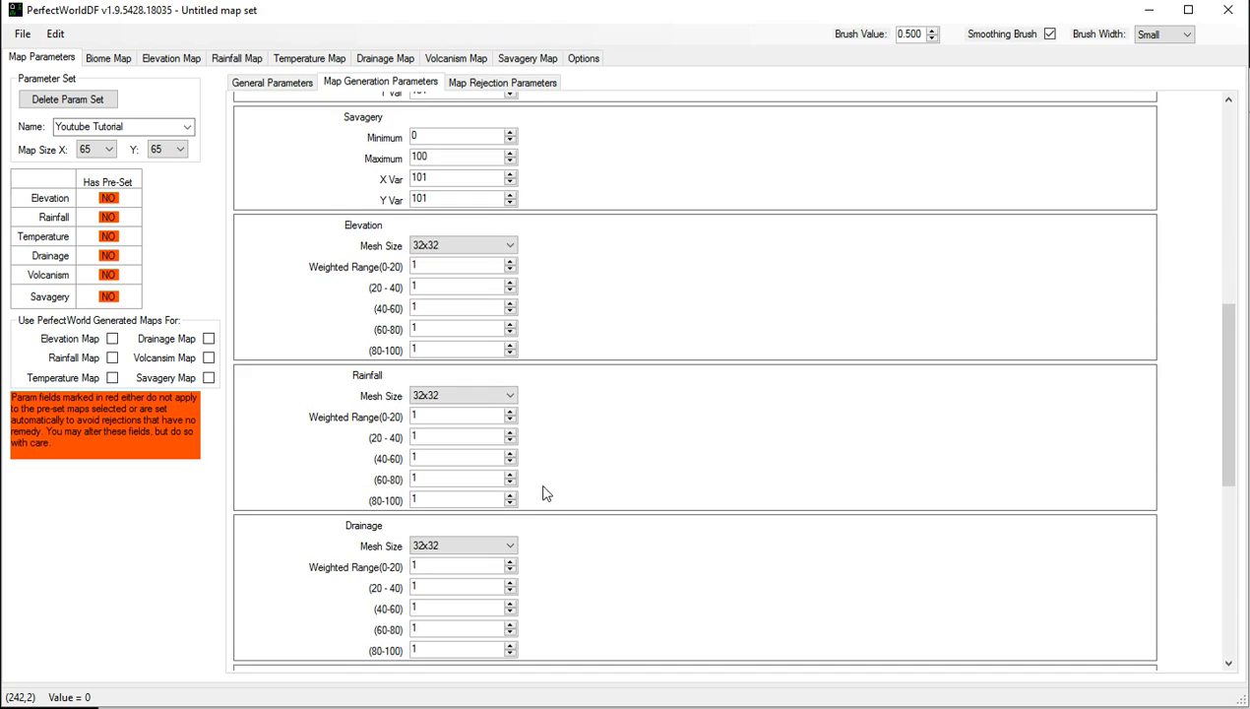
{"action": "scroll", "coordinate": [555, 561], "scroll_direction": "up", "scroll_amount": 3}
{"action": "scroll", "coordinate": [561, 566], "scroll_direction": "down", "scroll_amount": 8}
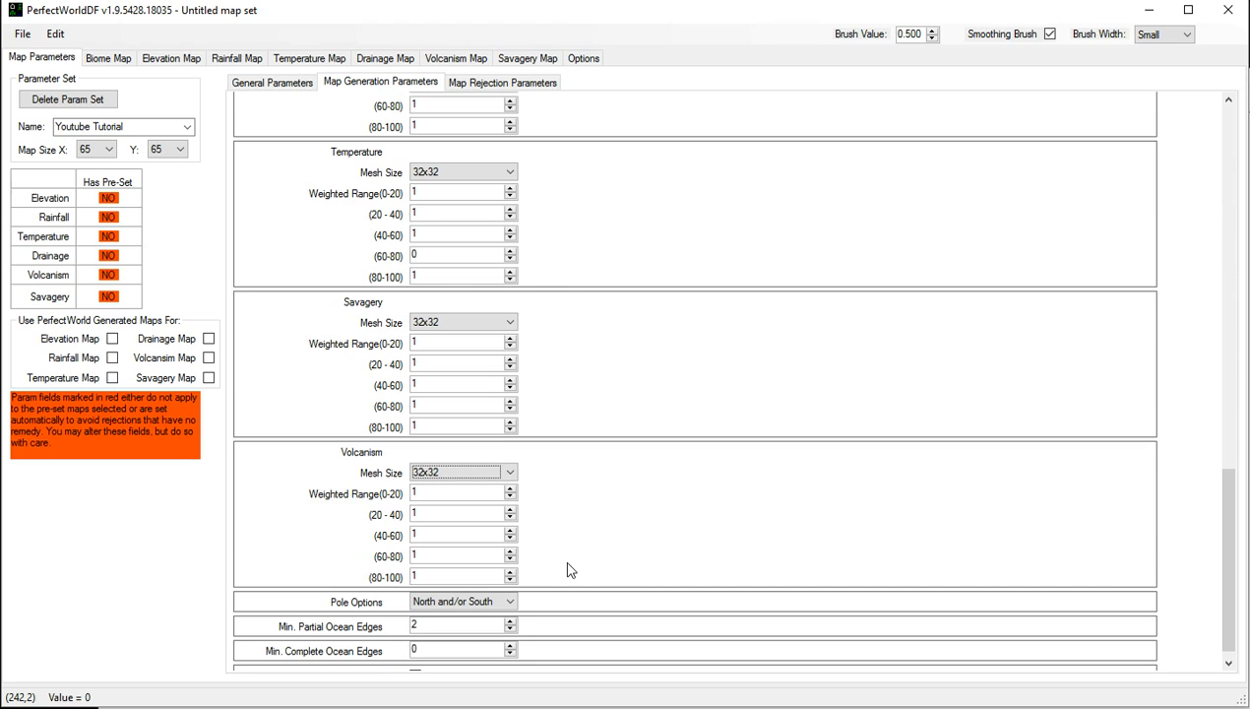
{"action": "scroll", "coordinate": [568, 573], "scroll_direction": "up", "scroll_amount": 20}
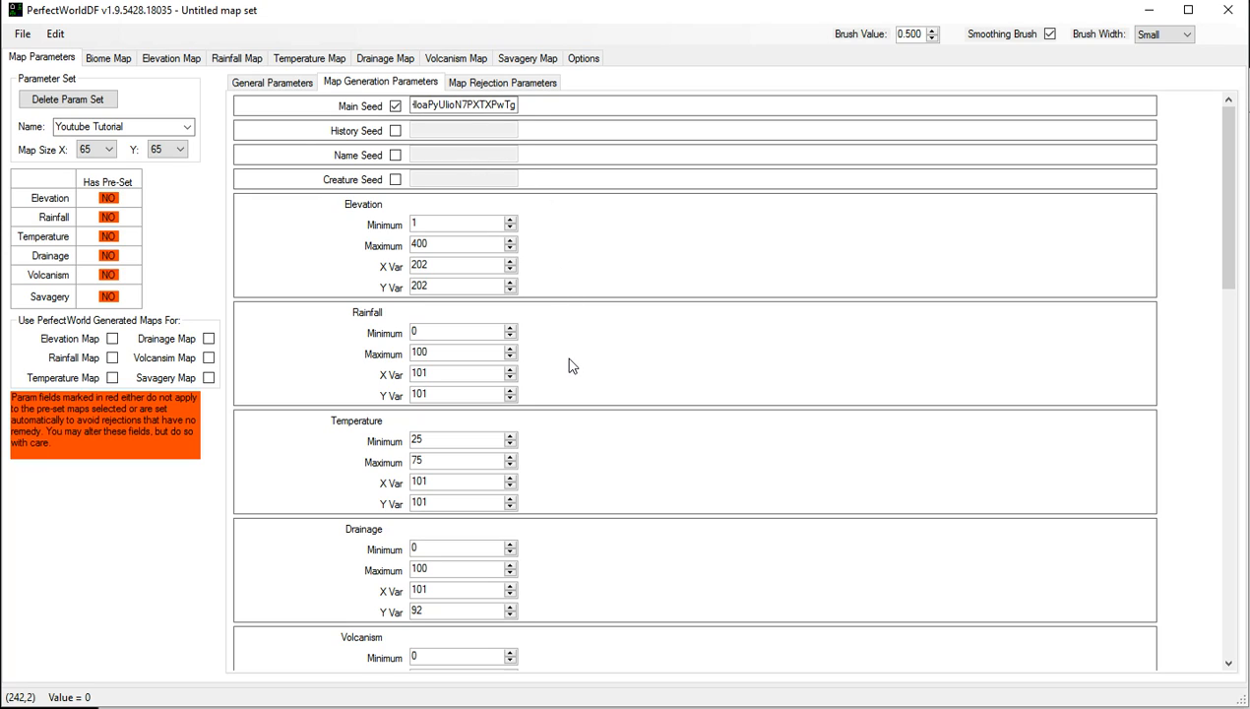
{"action": "left_click", "coordinate": [441, 331]}
{"action": "scroll", "coordinate": [317, 482], "scroll_direction": "down", "scroll_amount": 10}
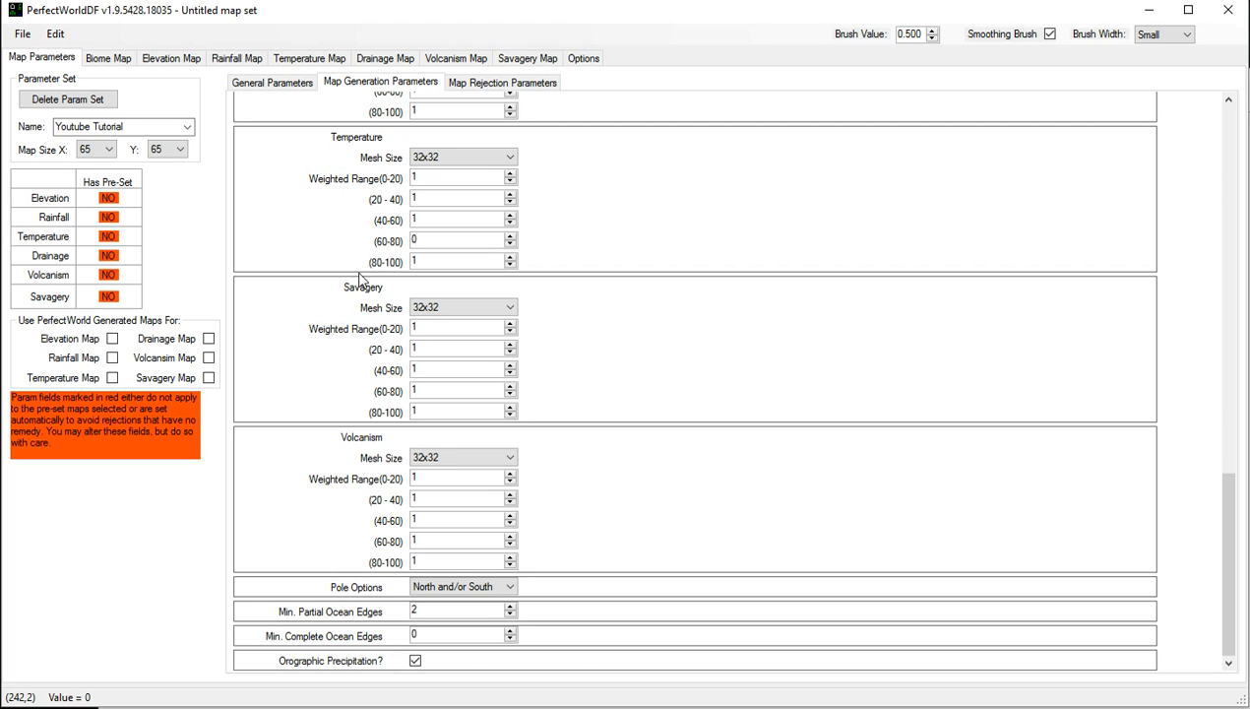
{"action": "scroll", "coordinate": [278, 330], "scroll_direction": "up", "scroll_amount": 5}
{"action": "scroll", "coordinate": [279, 330], "scroll_direction": "up", "scroll_amount": 5}
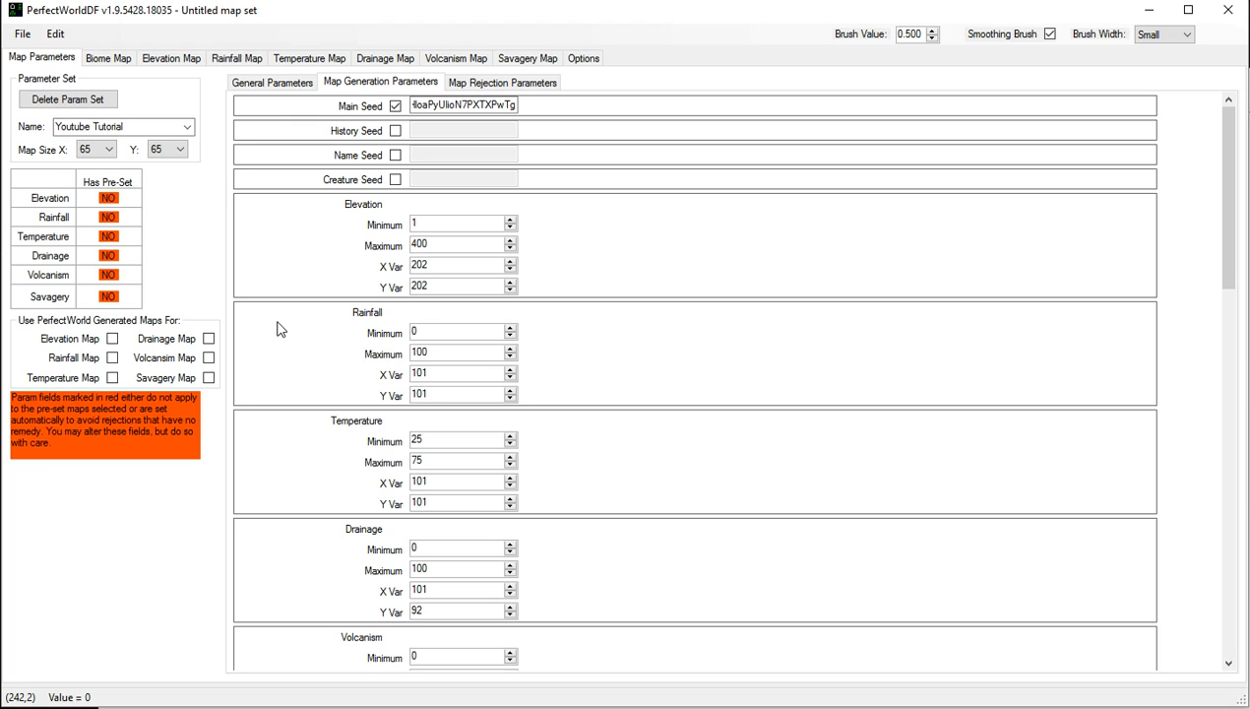
- Review the general parameters, from mineral scarcity to the number of evil rain types
{"action": "left_click", "coordinate": [294, 82]}
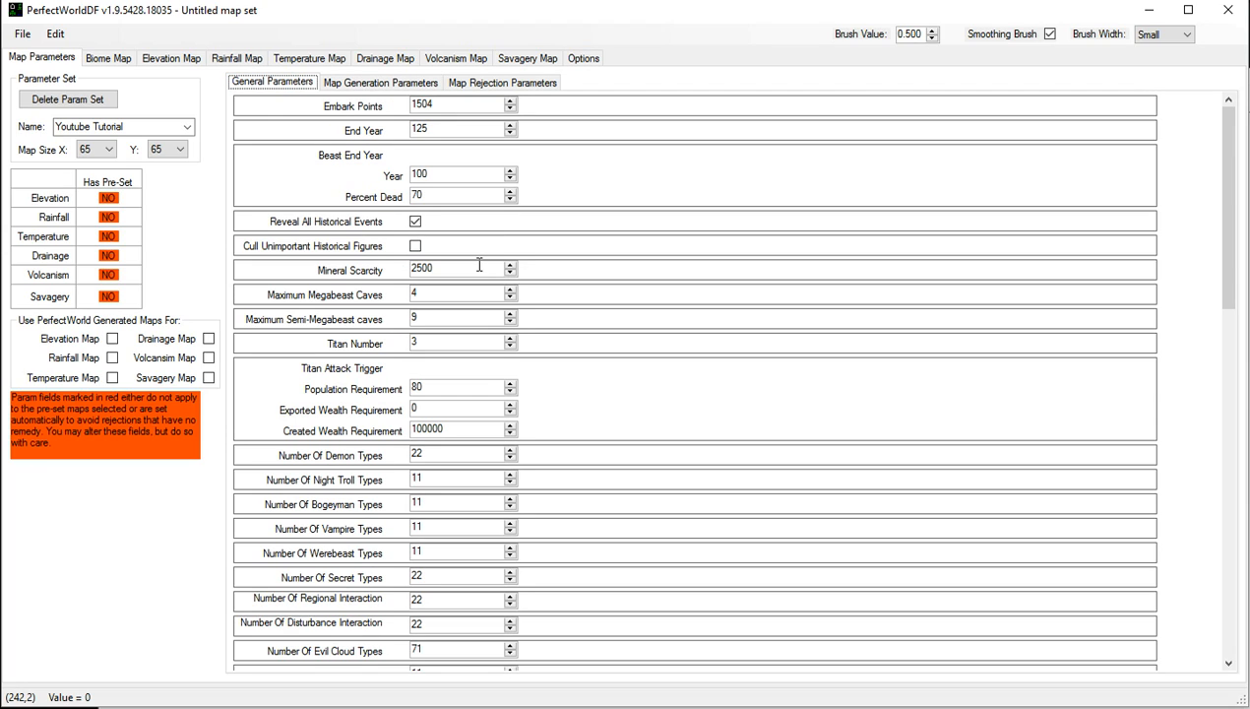
{"action": "mouse_move", "coordinate": [478, 266]}
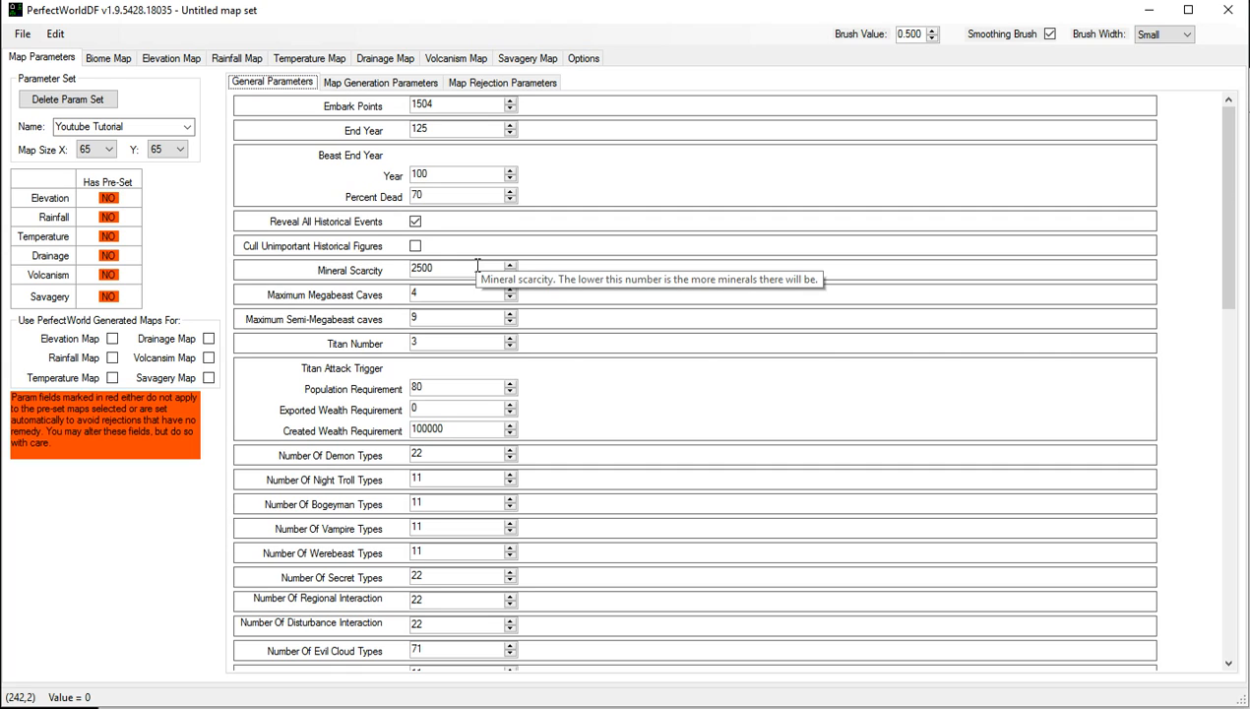
{"action": "scroll", "coordinate": [441, 394], "scroll_direction": "down", "scroll_amount": 10}
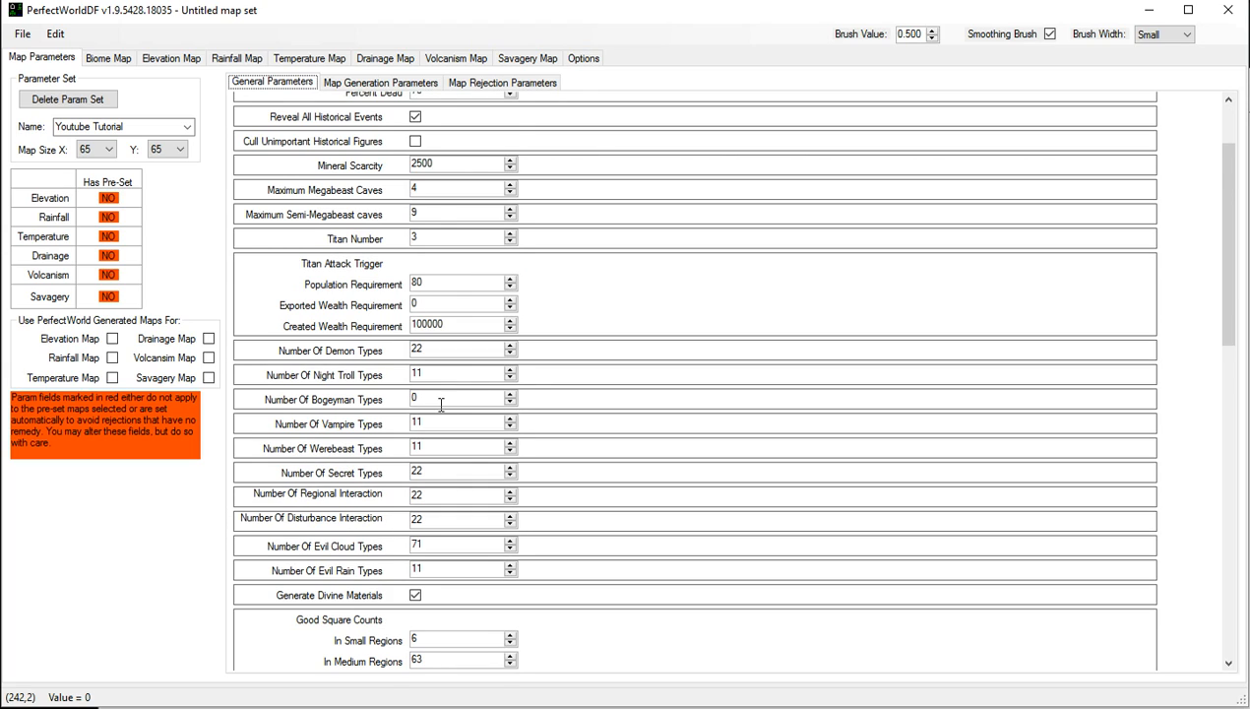
{"action": "mouse_move", "coordinate": [446, 468]}
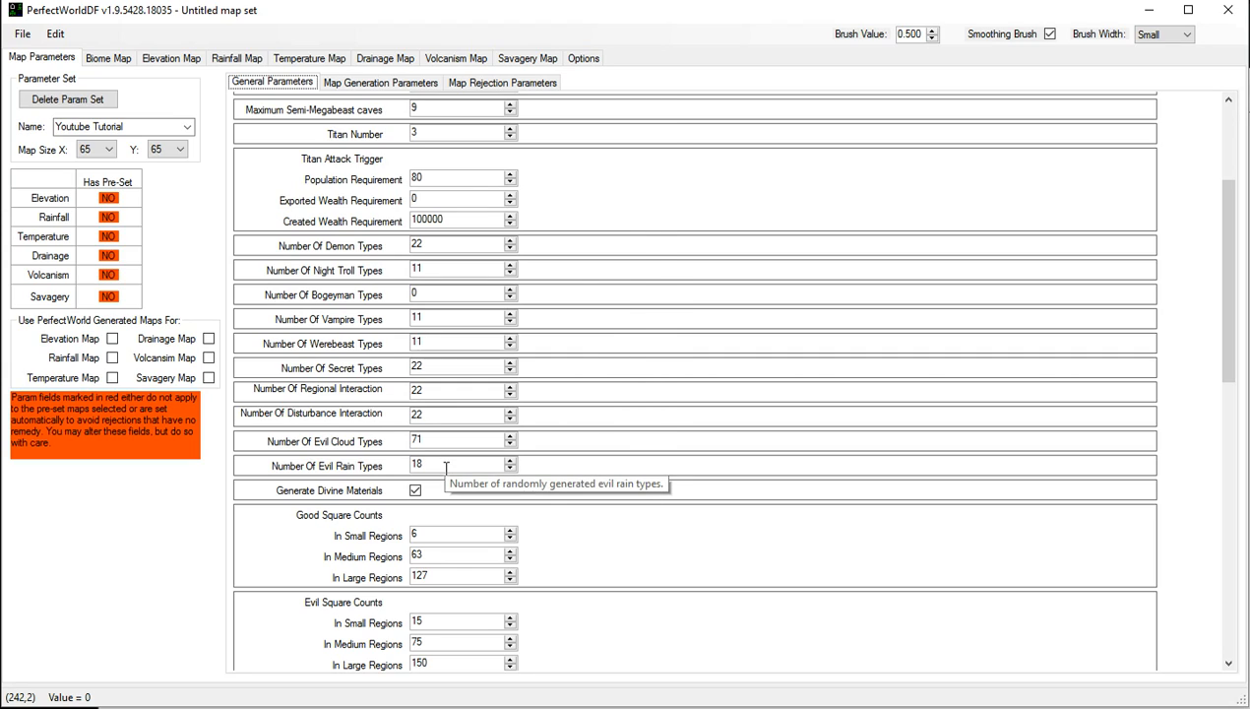
- Read through the parameter lines of region4-world_gen_param.txt in Notepad, from the seeds down to the region counts, cavern layers and elevation ranges
{"action": "key", "text": "alt+Tab"}
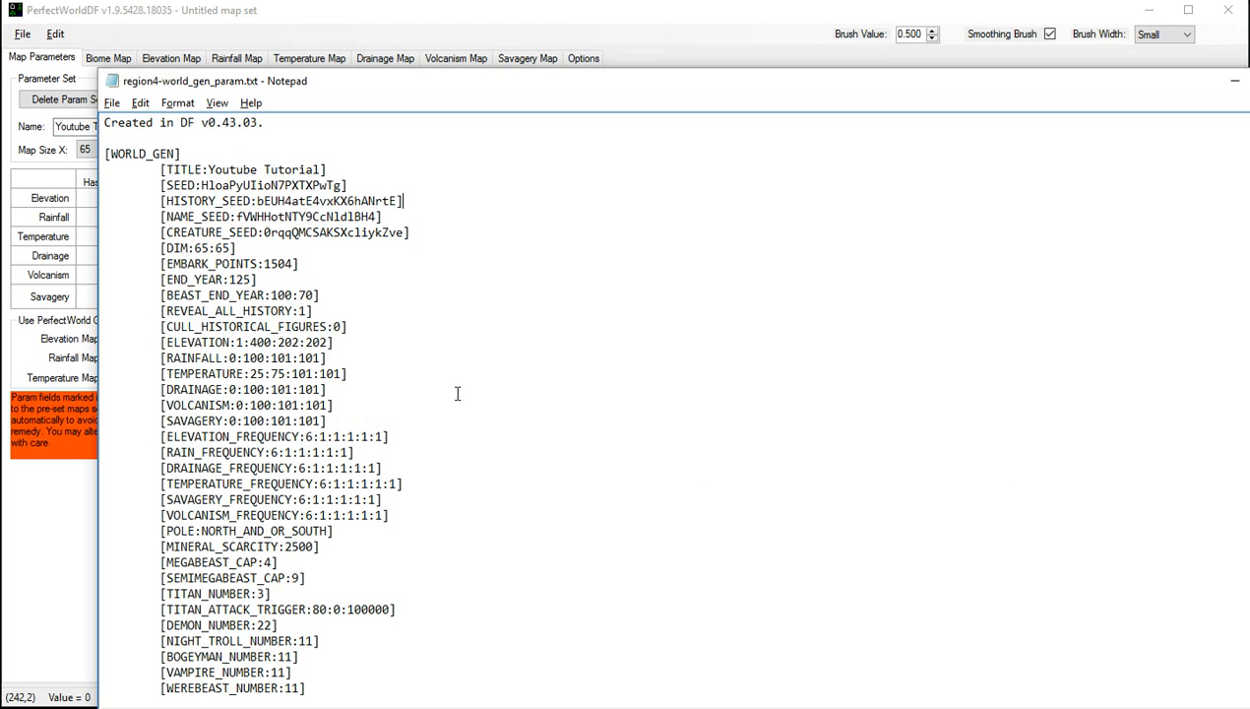
{"action": "scroll", "coordinate": [451, 412], "scroll_direction": "down", "scroll_amount": 6}
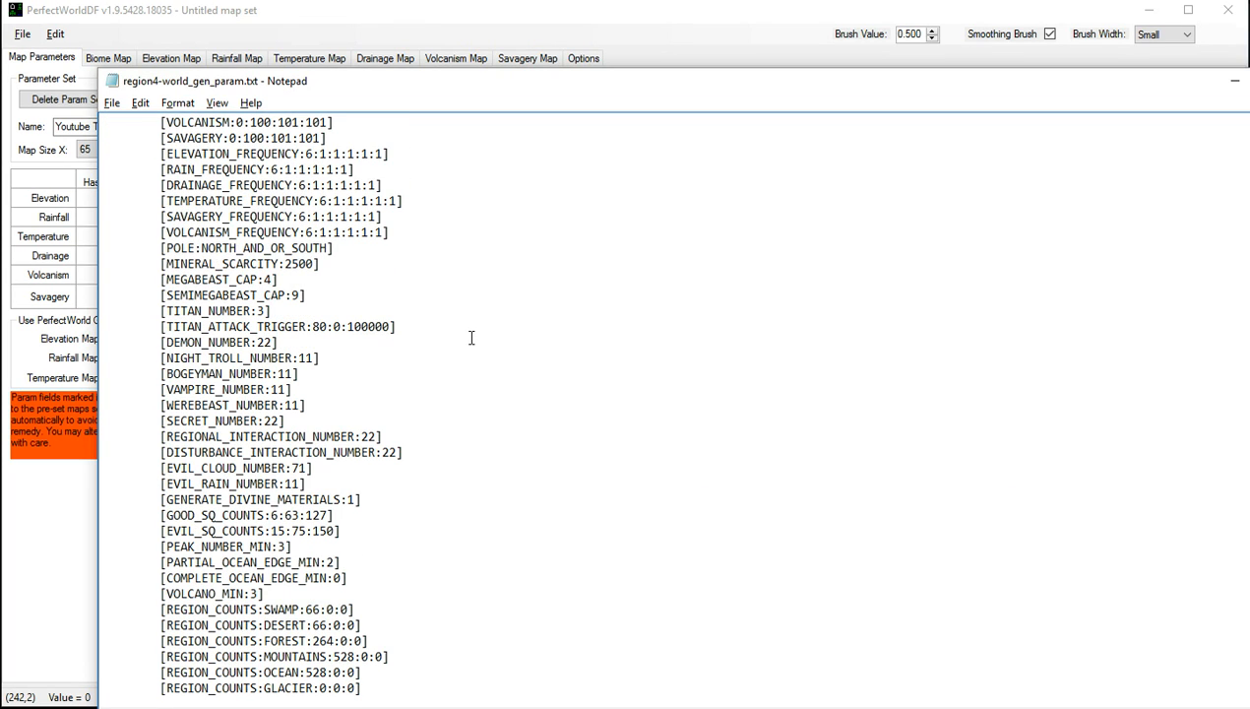
{"action": "scroll", "coordinate": [472, 338], "scroll_direction": "up", "scroll_amount": 1}
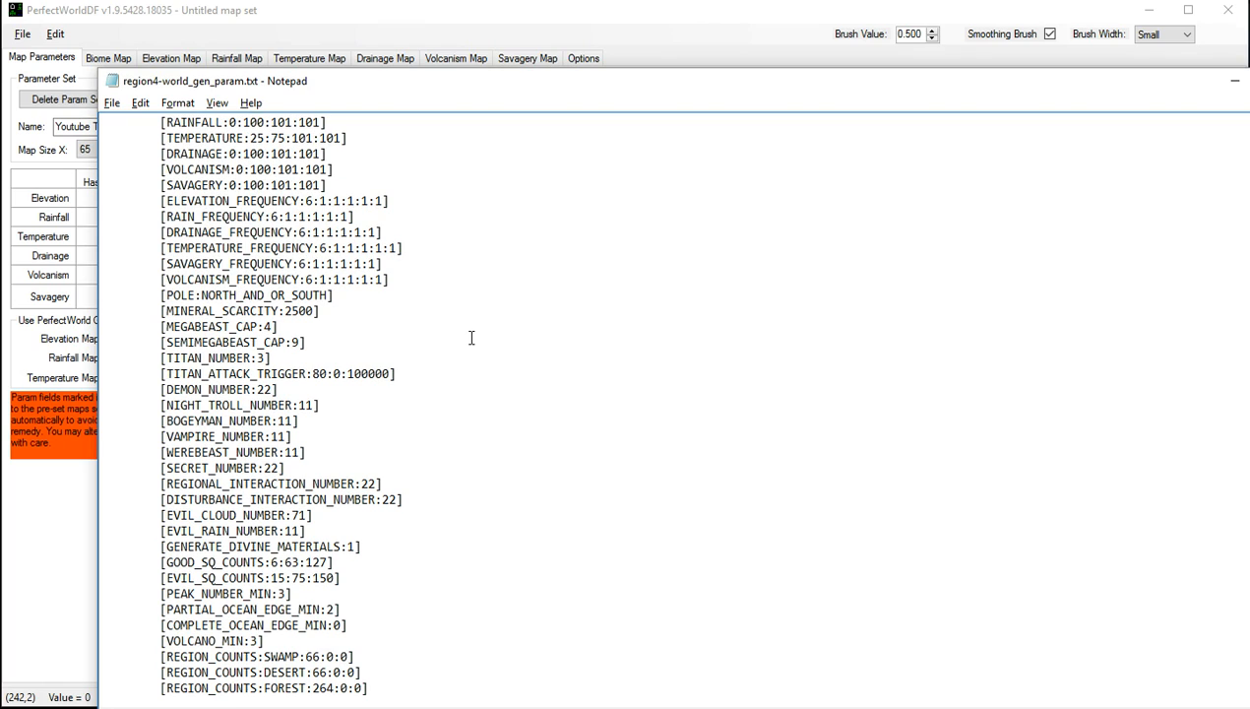
{"action": "scroll", "coordinate": [471, 337], "scroll_direction": "down", "scroll_amount": 2}
{"action": "scroll", "coordinate": [471, 337], "scroll_direction": "down", "scroll_amount": 4}
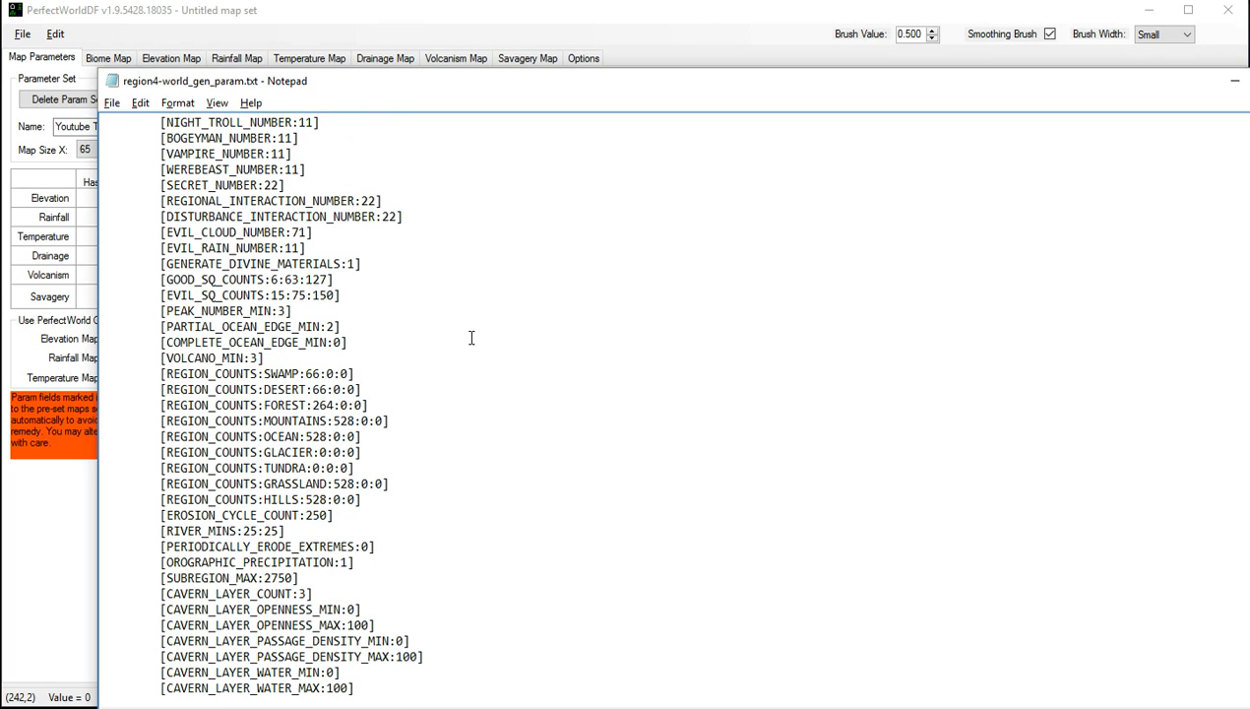
{"action": "scroll", "coordinate": [471, 337], "scroll_direction": "down", "scroll_amount": 7}
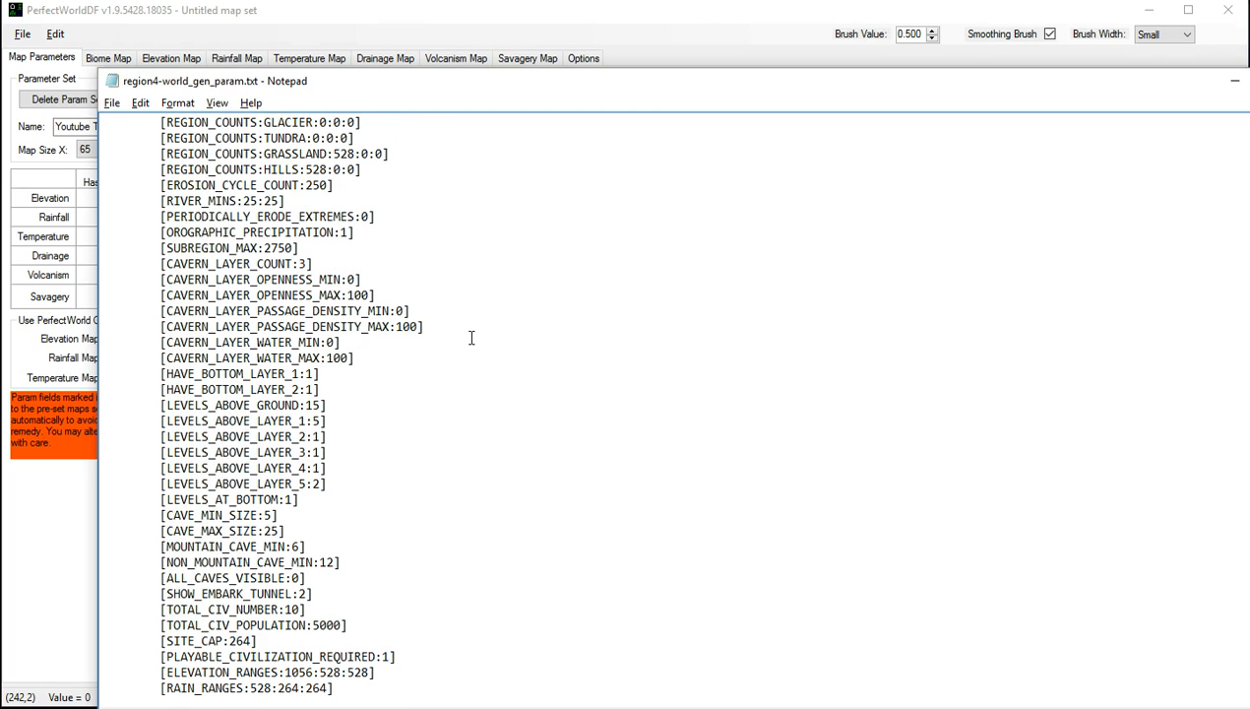
{"action": "scroll", "coordinate": [471, 337], "scroll_direction": "down", "scroll_amount": 2}
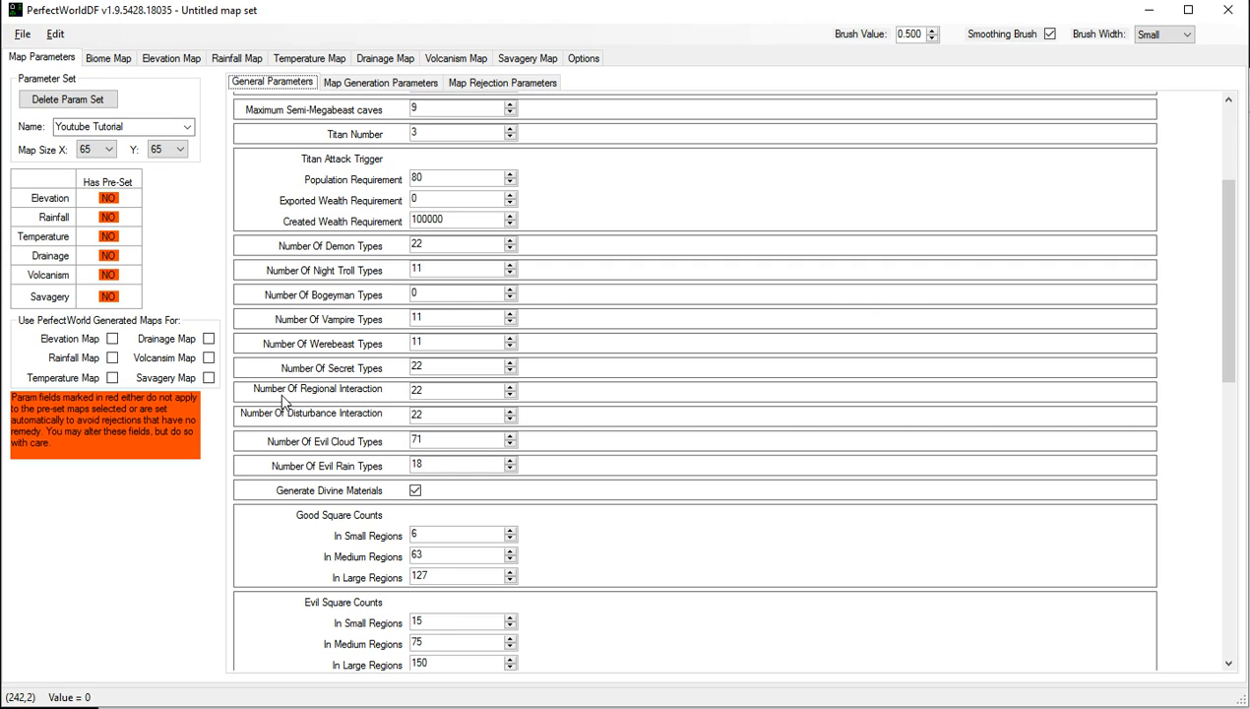
- Return to PerfectWorld, look over the general and map generation parameters, and open the map rejection parameters
{"action": "left_click", "coordinate": [461, 707]}
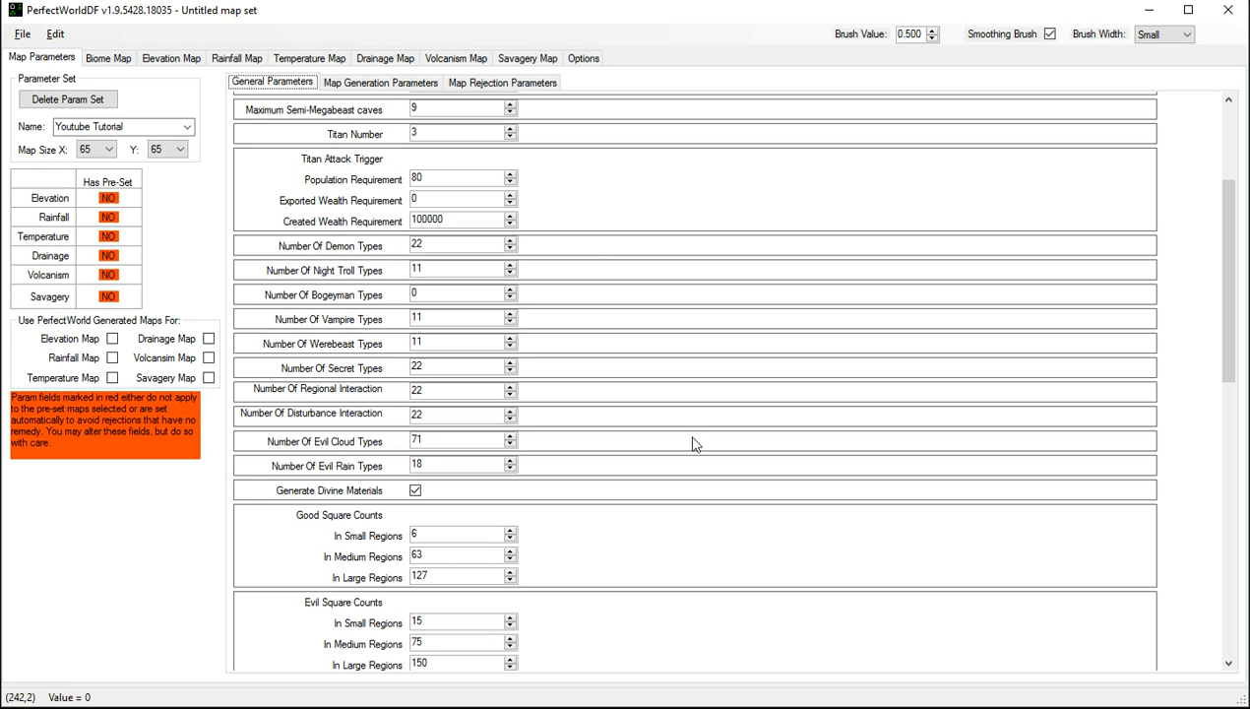
{"action": "scroll", "coordinate": [600, 442], "scroll_direction": "up", "scroll_amount": 3}
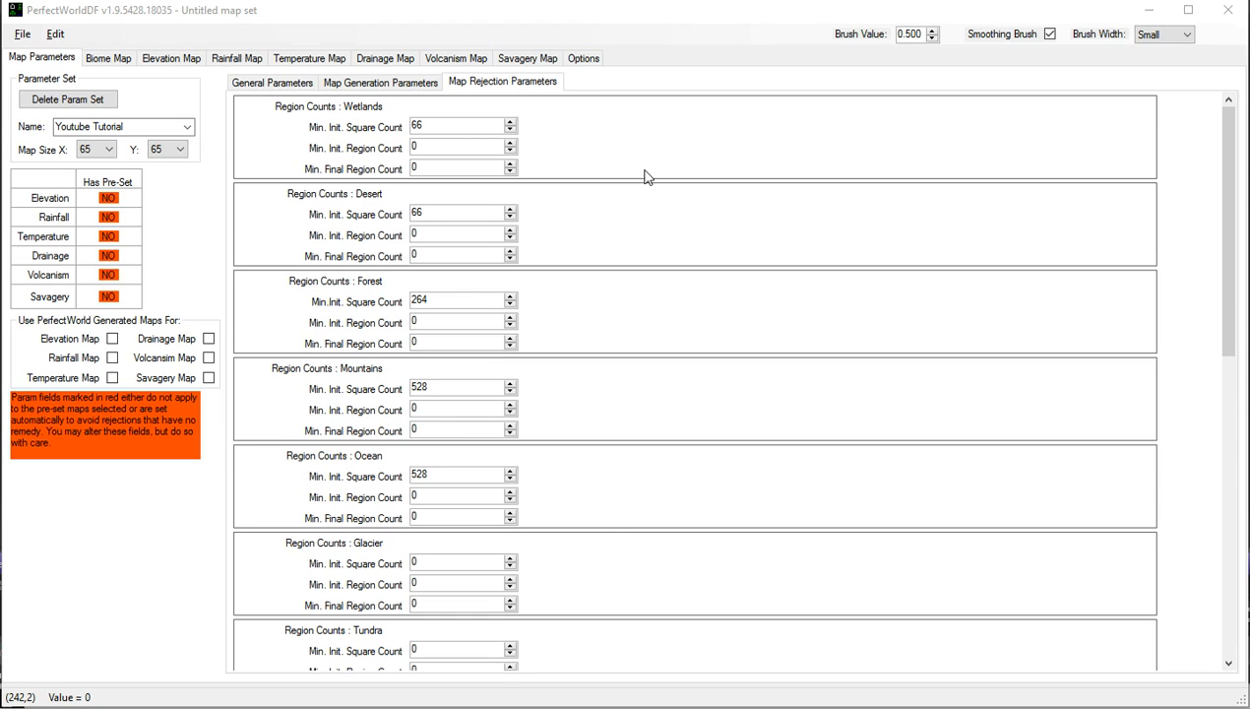
{"action": "left_click", "coordinate": [268, 86]}
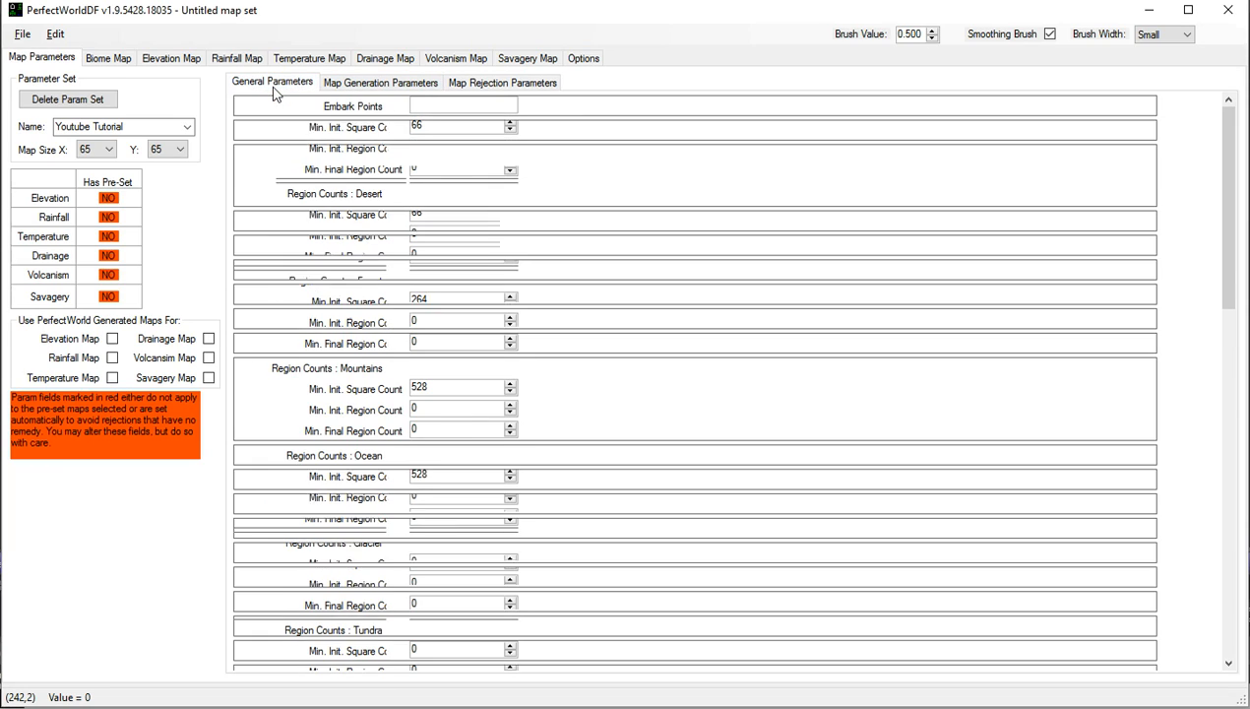
{"action": "left_click", "coordinate": [356, 84]}
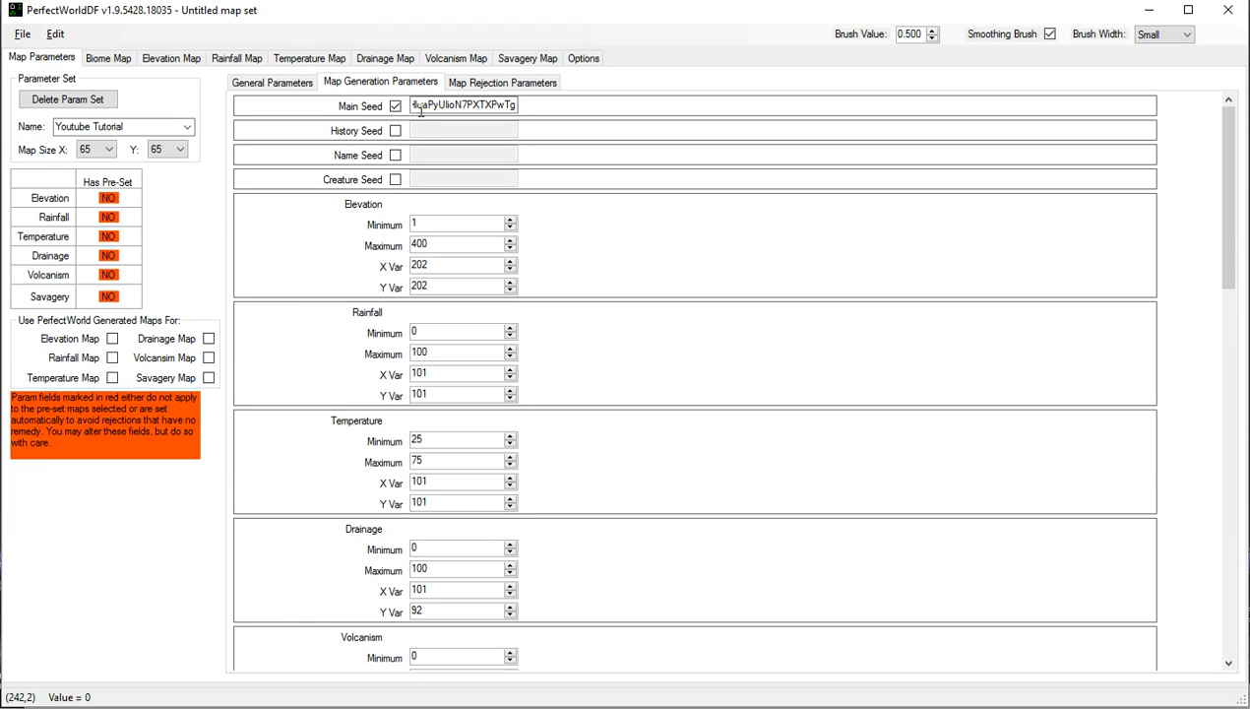
{"action": "left_click", "coordinate": [530, 88]}
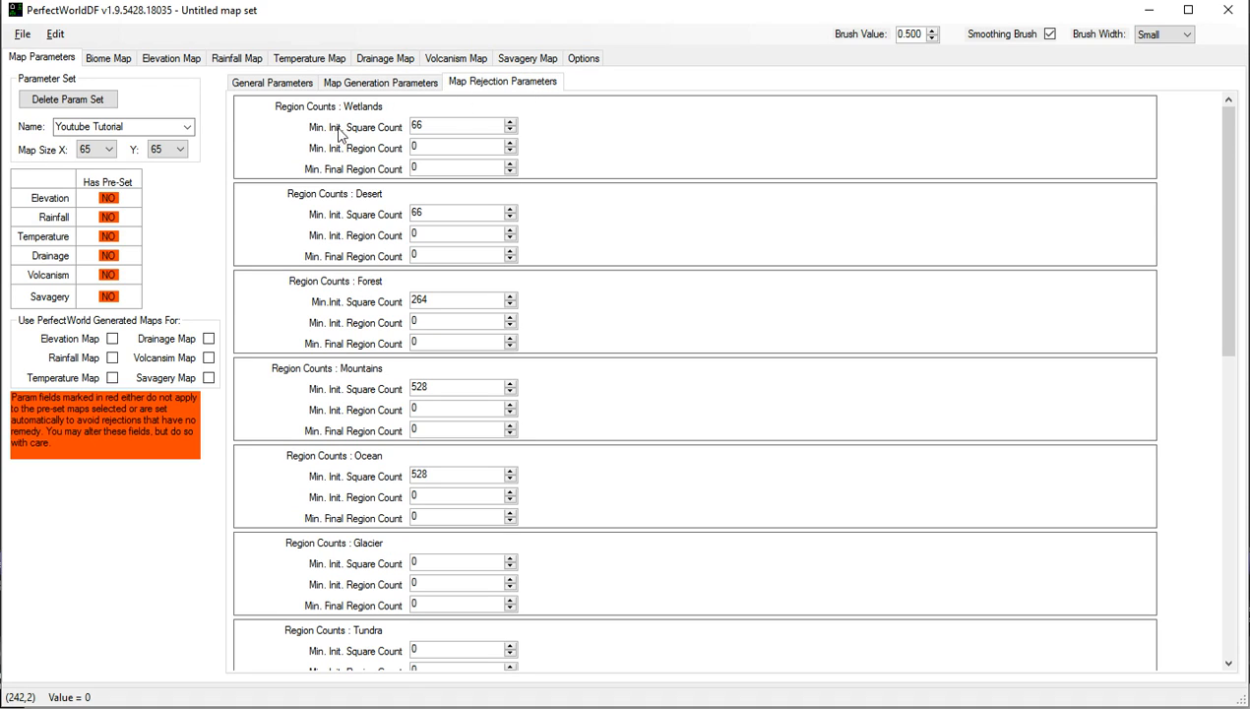
- Set the minimum initial square count to 10 for both the Wetlands and Desert region counts
{"action": "double_click", "coordinate": [433, 124]}
{"action": "type", "text": "10"}
{"action": "key", "text": "Tab"}
{"action": "key", "text": "Tab"}
{"action": "key", "text": "Tab"}
{"action": "key", "text": "Delete"}
{"action": "key", "text": "Delete"}
{"action": "type", "text": "10"}
- Set the Forest region's minimum initial square count to 100
{"action": "key", "text": "Tab"}
{"action": "key", "text": "Tab"}
{"action": "key", "text": "Tab"}
{"action": "key", "text": "Tab"}
{"action": "key", "text": "shift+Tab"}
{"action": "key", "text": "Delete"}
{"action": "key", "text": "Delete"}
{"action": "key", "text": "Delete"}
{"action": "type", "text": "100"}
- Set the minimum initial square count to 250 for both the Mountains and Ocean region counts
{"action": "key", "text": "Tab"}
{"action": "key", "text": "Tab"}
{"action": "key", "text": "Tab"}
{"action": "key", "text": "Delete"}
{"action": "key", "text": "Delete"}
{"action": "key", "text": "Delete"}
{"action": "type", "text": "250"}
{"action": "key", "text": "Tab"}
{"action": "key", "text": "Tab"}
{"action": "key", "text": "Tab"}
{"action": "key", "text": "Delete"}
{"action": "key", "text": "Delete"}
{"action": "key", "text": "Delete"}
{"action": "type", "text": "250"}
- Set the elevation ranges to minimums of 600 low, 250 mid and 250 high elevation squares
{"action": "key", "text": "Tab"}
{"action": "key", "text": "Tab"}
{"action": "key", "text": "Tab"}
{"action": "scroll", "coordinate": [678, 315], "scroll_direction": "down", "scroll_amount": 10}
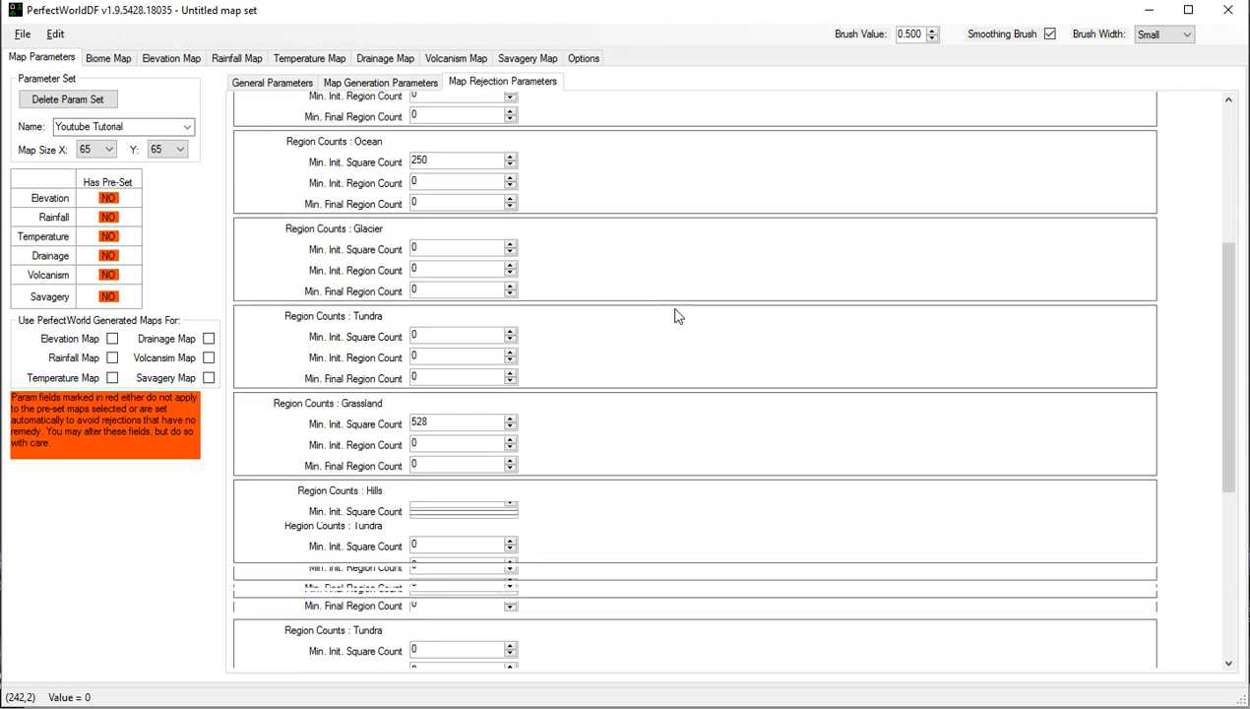
{"action": "scroll", "coordinate": [684, 308], "scroll_direction": "down", "scroll_amount": 1}
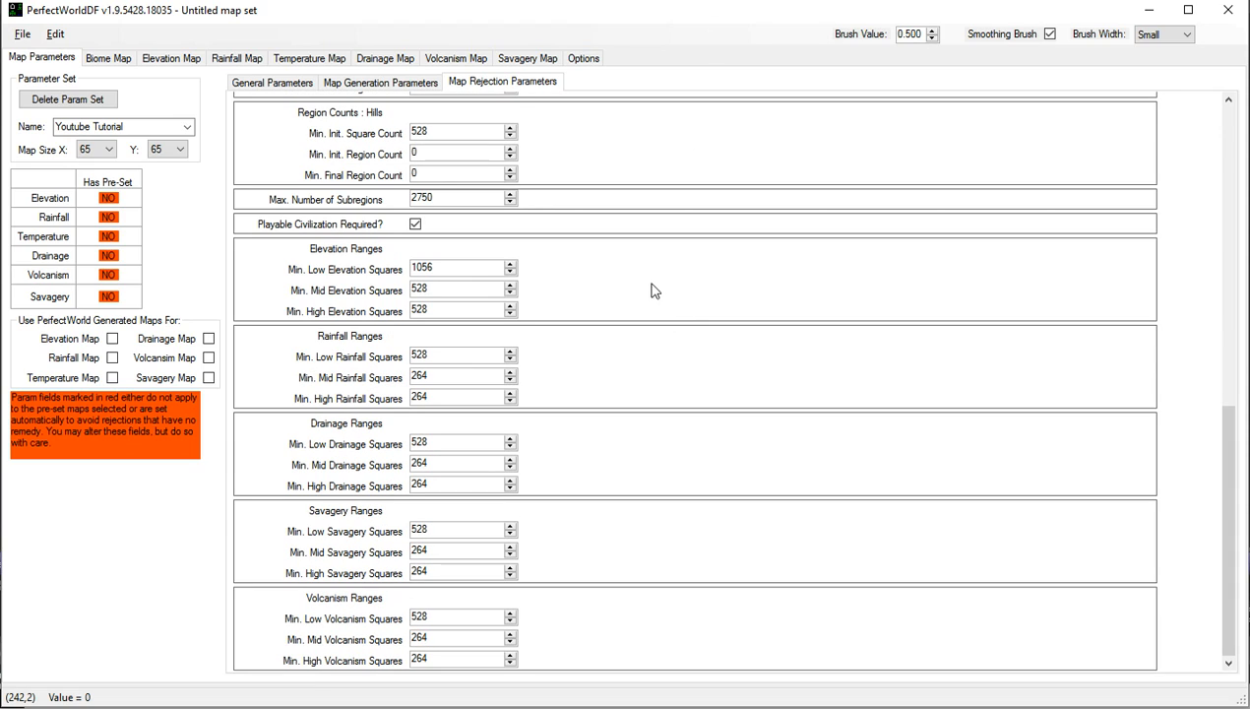
{"action": "left_click_drag", "start_coordinate": [434, 263], "coordinate": [405, 268]}
{"action": "type", "text": "600"}
{"action": "key", "text": "Tab"}
{"action": "type", "text": "250"}
{"action": "key", "text": "Delete"}
{"action": "key", "text": "Delete"}
{"action": "key", "text": "Delete"}
{"action": "key", "text": "Tab"}
{"action": "type", "text": "250"}
{"action": "key", "text": "Return"}
{"action": "key", "text": "Delete"}
{"action": "key", "text": "Delete"}
{"action": "key", "text": "Delete"}
{"action": "key", "text": "Delete"}
{"action": "key", "text": "Delete"}
{"action": "type", "text": "250"}
- Set the rainfall ranges to minimums of 250 low, 100 mid and 100 high rainfall squares
{"action": "key", "text": "Tab"}
{"action": "key", "text": "Delete"}
{"action": "key", "text": "Delete"}
{"action": "key", "text": "Delete"}
{"action": "type", "text": "250"}
{"action": "key", "text": "Tab"}
{"action": "key", "text": "Delete"}
{"action": "key", "text": "Delete"}
{"action": "key", "text": "Delete"}
{"action": "type", "text": "100"}
{"action": "key", "text": "Tab"}
{"action": "key", "text": "Delete"}
{"action": "key", "text": "Delete"}
{"action": "key", "text": "Delete"}
{"action": "type", "text": "100"}
- Set the drainage ranges to minimums of 250 low, 100 mid and 100 high drainage squares
{"action": "key", "text": "Tab"}
{"action": "key", "text": "Delete"}
{"action": "key", "text": "Delete"}
{"action": "key", "text": "Delete"}
{"action": "type", "text": "250"}
{"action": "key", "text": "Tab"}
{"action": "key", "text": "Delete"}
{"action": "key", "text": "Delete"}
{"action": "key", "text": "Delete"}
{"action": "type", "text": "100"}
{"action": "key", "text": "Tab"}
{"action": "key", "text": "Delete"}
{"action": "key", "text": "Delete"}
{"action": "key", "text": "Delete"}
{"action": "type", "text": "100"}
- Set the savagery ranges to minimums of 250 low, 100 mid and 100 high savagery squares
{"action": "key", "text": "Tab"}
{"action": "key", "text": "Delete"}
{"action": "key", "text": "Delete"}
{"action": "key", "text": "Delete"}
{"action": "type", "text": "250"}
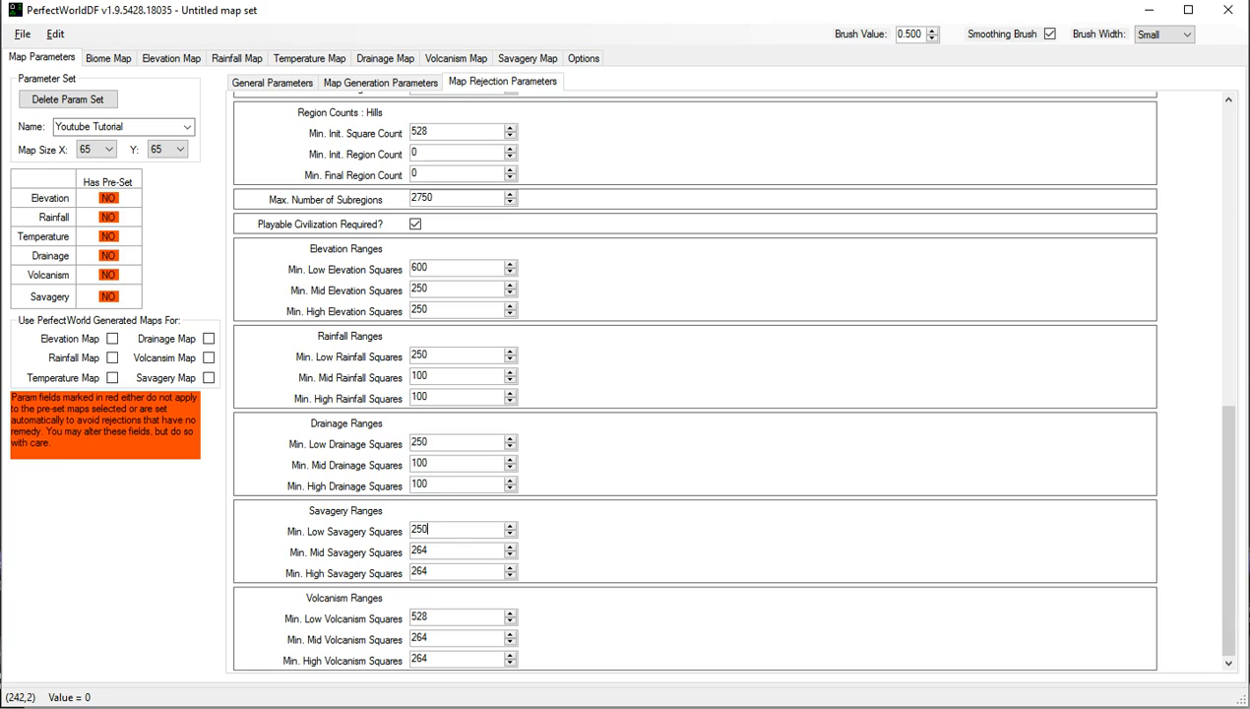
{"action": "key", "text": "Tab"}
{"action": "key", "text": "Delete"}
{"action": "key", "text": "Delete"}
{"action": "key", "text": "Delete"}
{"action": "type", "text": "100"}
{"action": "key", "text": "Tab"}
{"action": "key", "text": "Delete"}
{"action": "key", "text": "Delete"}
{"action": "key", "text": "Delete"}
{"action": "type", "text": "100"}
- Set the volcanism ranges to minimums of 250 low, 100 mid and 100 high volcanism squares
{"action": "key", "text": "Tab"}
{"action": "key", "text": "Delete"}
{"action": "key", "text": "Delete"}
{"action": "key", "text": "Delete"}
{"action": "type", "text": "250"}
{"action": "key", "text": "Tab"}
{"action": "key", "text": "Delete"}
{"action": "key", "text": "Delete"}
{"action": "key", "text": "Delete"}
{"action": "type", "text": "100"}
{"action": "key", "text": "Tab"}
{"action": "key", "text": "Delete"}
{"action": "key", "text": "Delete"}
{"action": "key", "text": "Delete"}
{"action": "type", "text": "100"}
{"action": "key", "text": "Tab"}
- Export the Youtube Tutorial parameters to the world_gen file, and launch Dwarf Fortress from PyLNP
{"action": "left_click", "coordinate": [22, 33]}
{"action": "left_click", "coordinate": [48, 150]}
{"action": "left_click", "coordinate": [929, 488]}
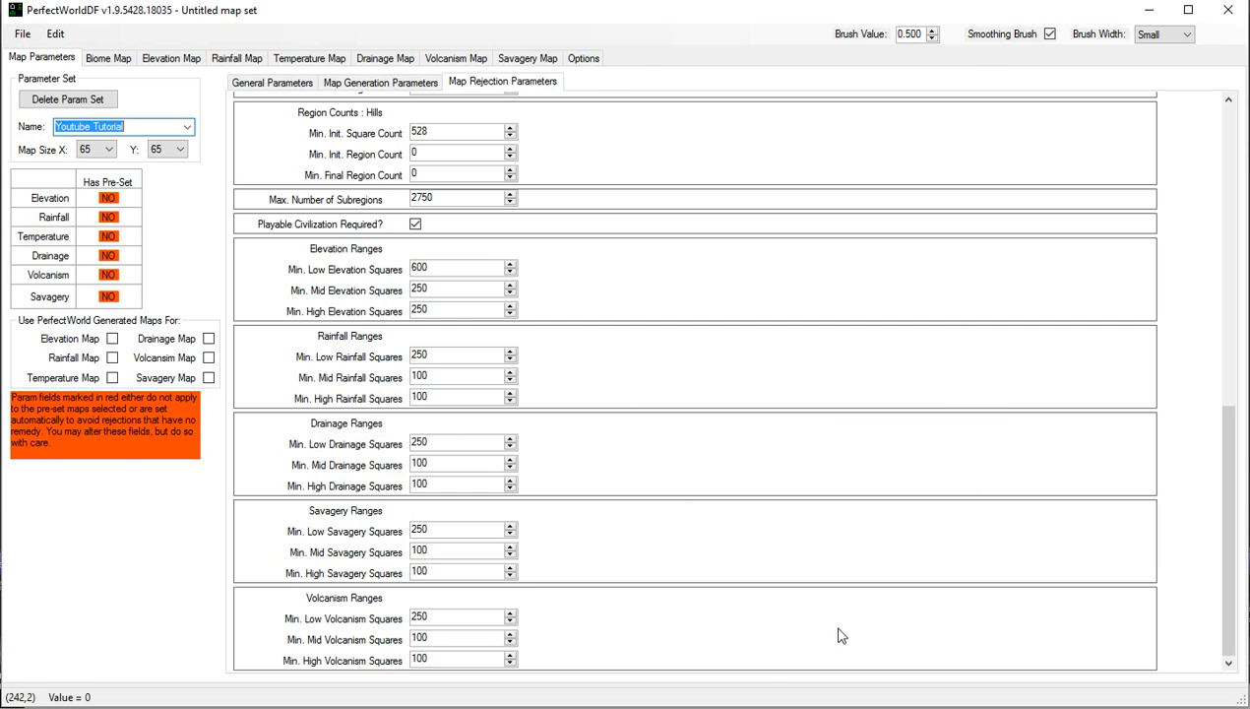
{"action": "key", "text": "alt+Tab"}
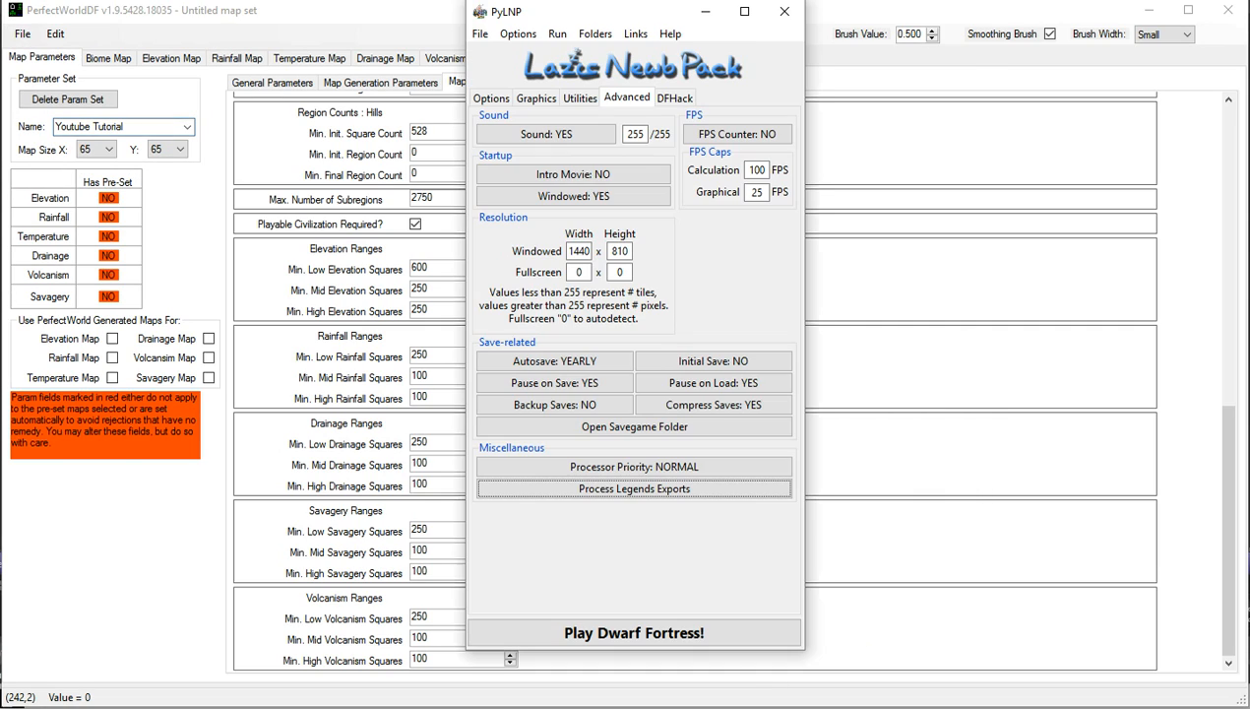
{"action": "left_click", "coordinate": [536, 634]}
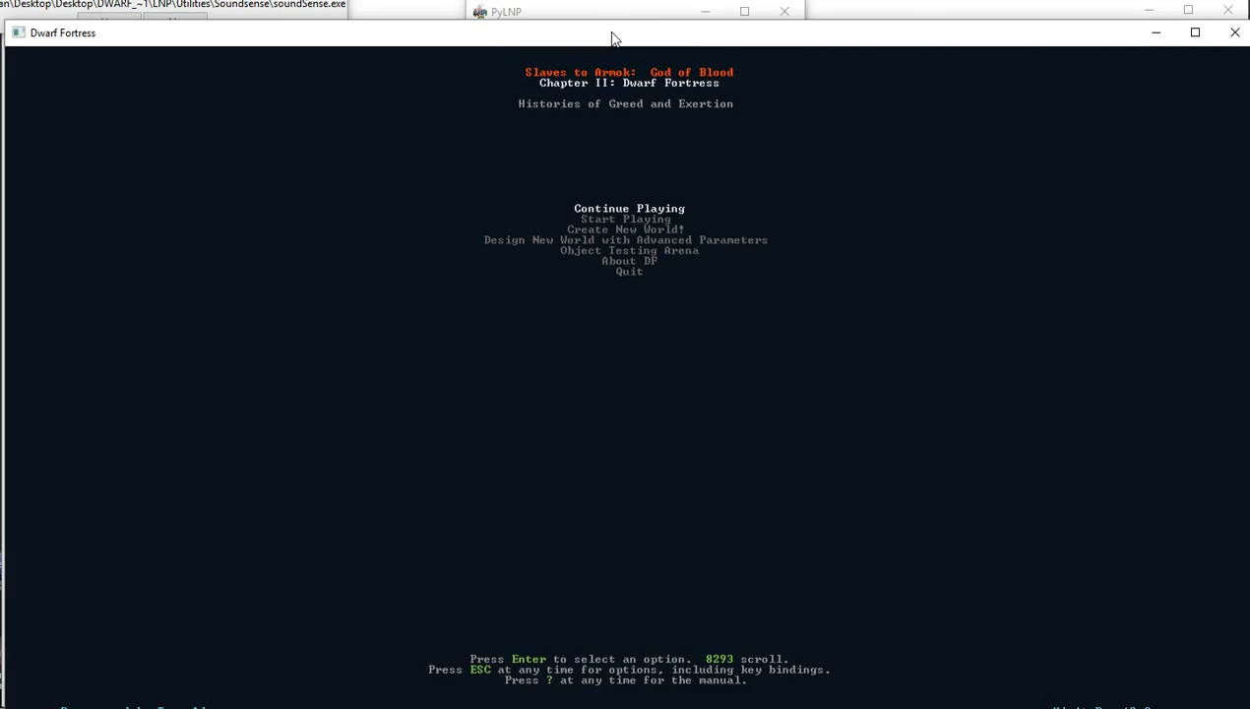
- Fit the Dwarf Fortress window to the screen and open Design New World with Advanced Parameters
{"action": "left_click_drag", "start_coordinate": [611, 37], "coordinate": [602, 1]}
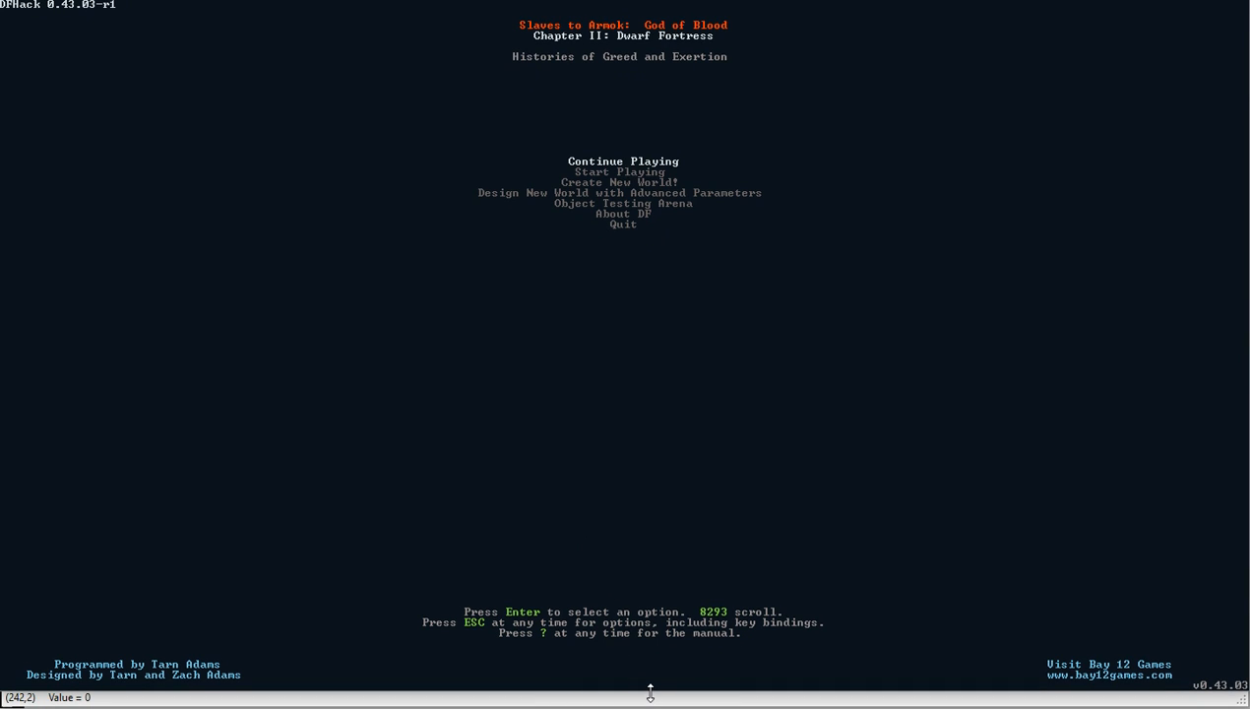
{"action": "left_click_drag", "start_coordinate": [653, 699], "coordinate": [655, 703]}
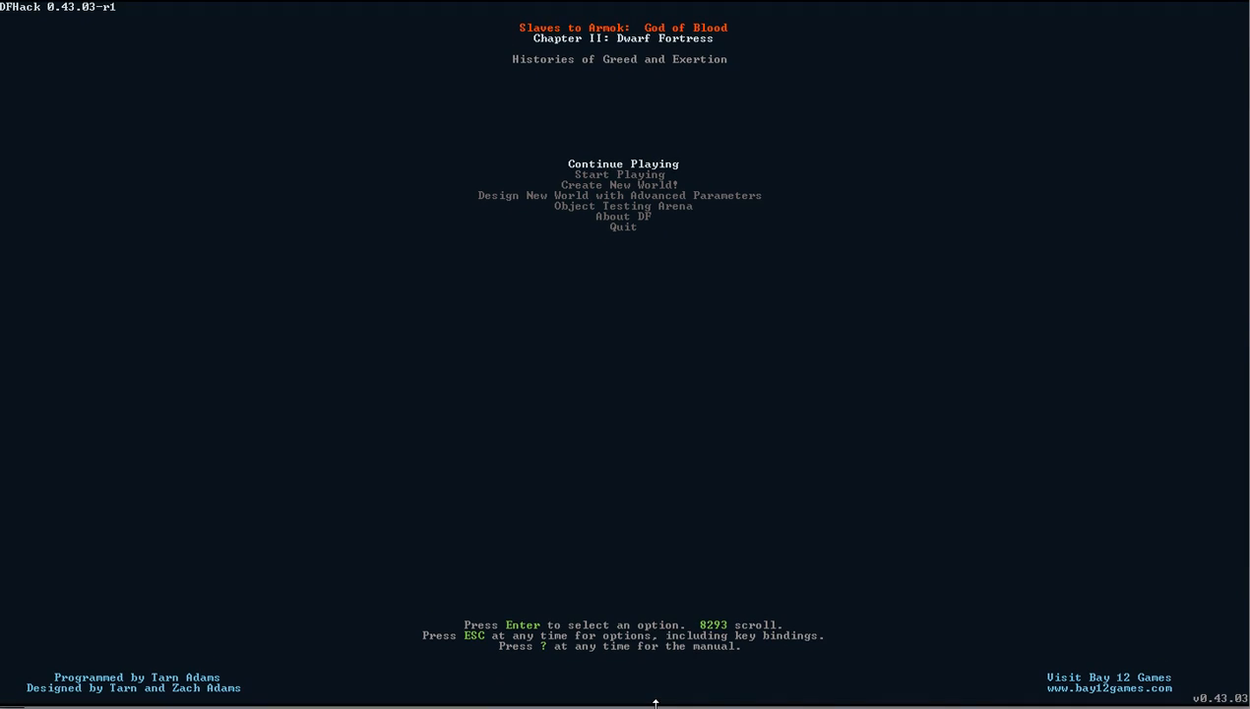
{"action": "key", "text": "Down"}
{"action": "key", "text": "Down"}
{"action": "key", "text": "Down"}
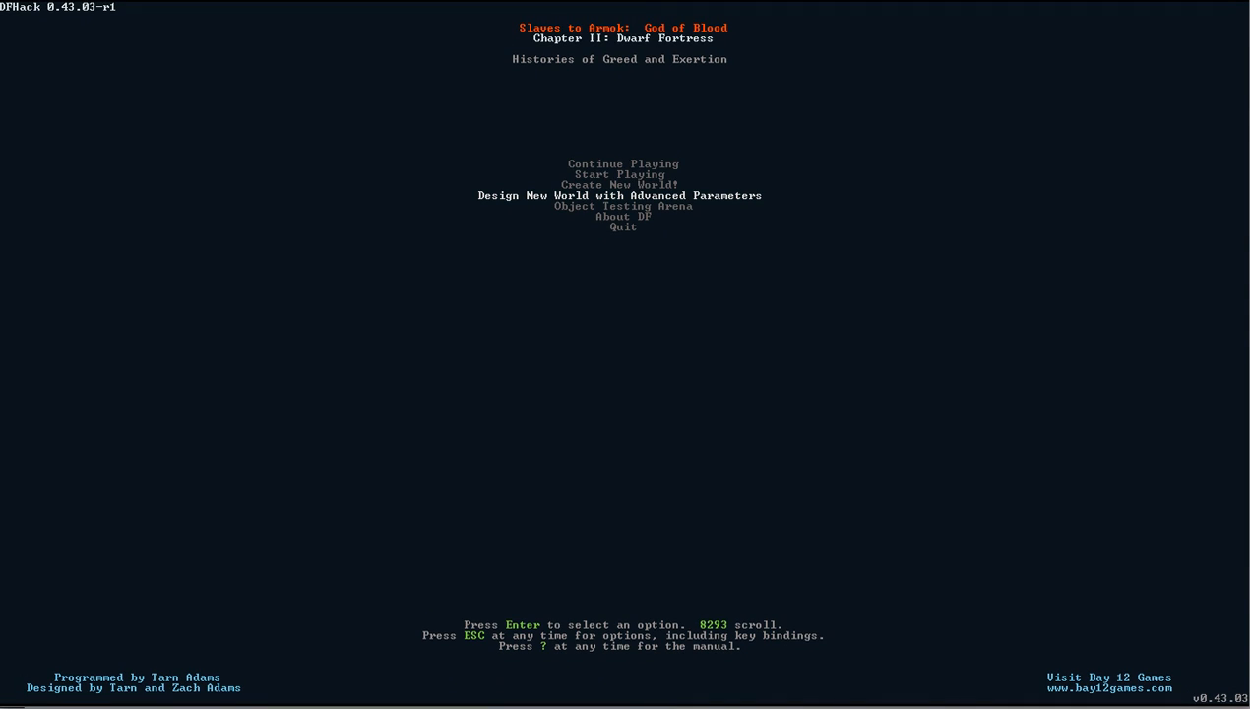
{"action": "key", "text": "Return"}
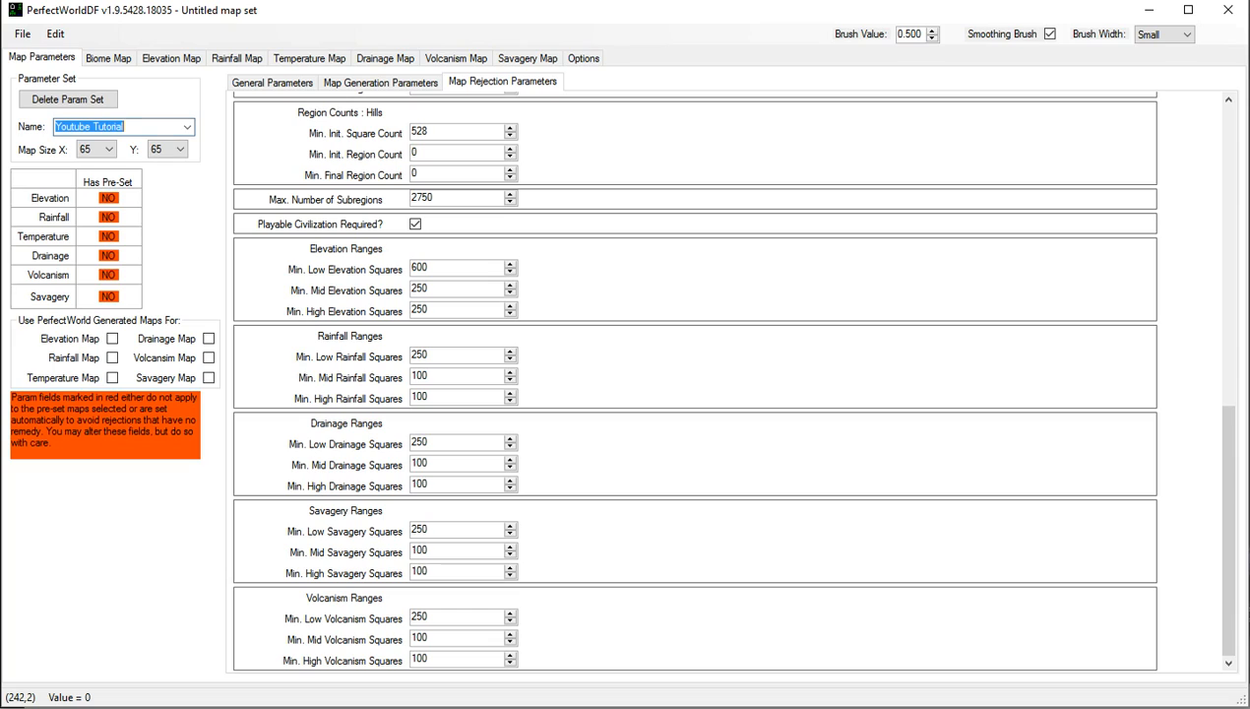
- Switch to PerfectWorldDF and set the volcanism weighted ranges to 60 for 0-20 and 10 for each of the four higher ranges
{"action": "left_click", "coordinate": [360, 85]}
{"action": "scroll", "coordinate": [588, 425], "scroll_direction": "down", "scroll_amount": 10}
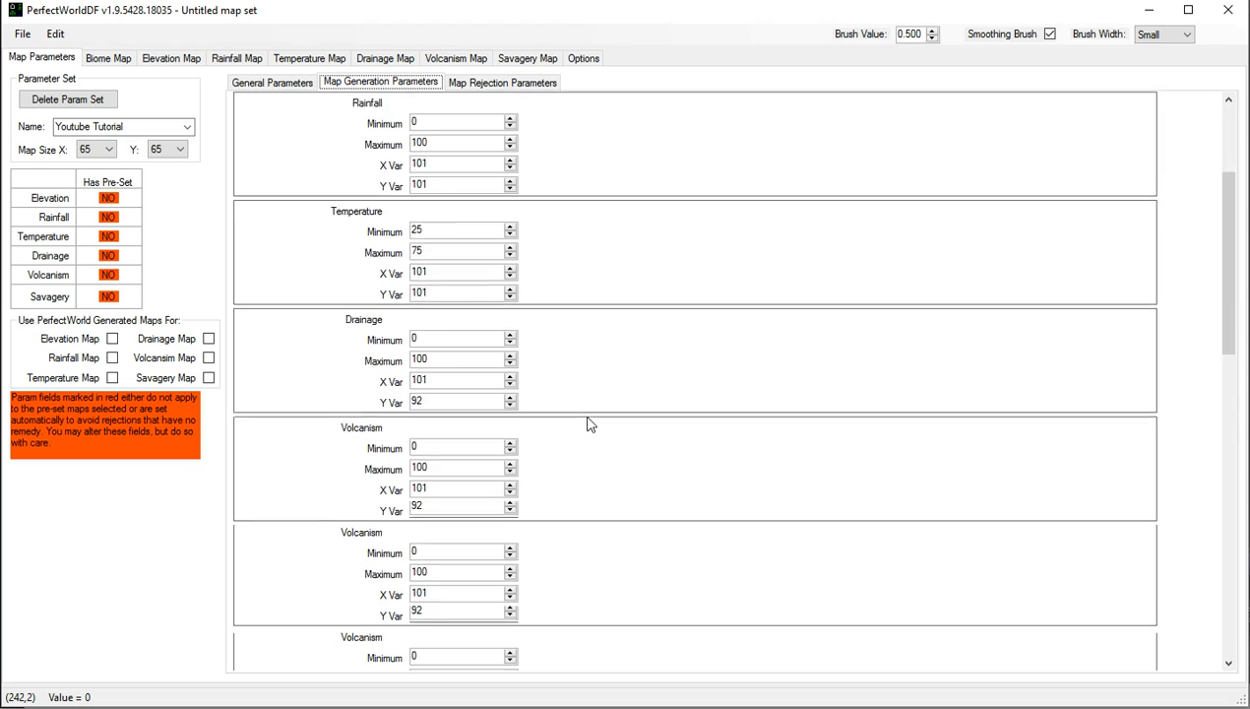
{"action": "scroll", "coordinate": [588, 424], "scroll_direction": "down", "scroll_amount": 6}
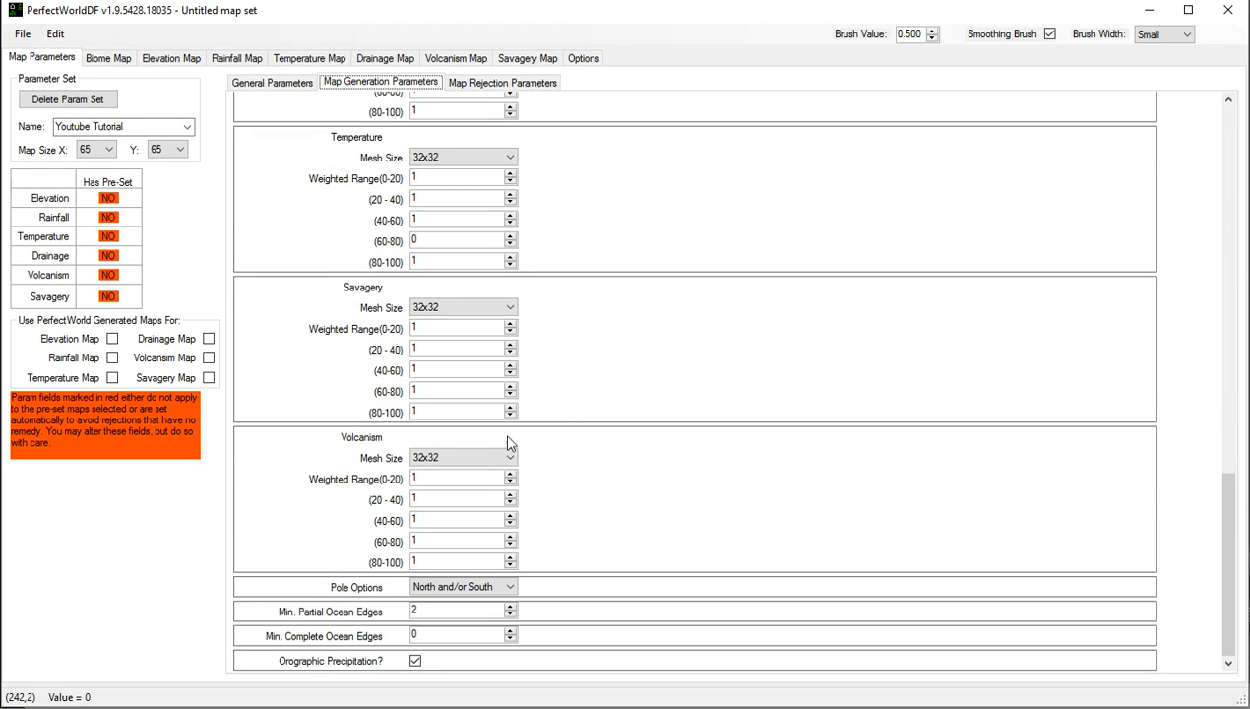
{"action": "double_click", "coordinate": [421, 476]}
{"action": "type", "text": "60"}
{"action": "key", "text": "Tab"}
{"action": "type", "text": "10"}
{"action": "key", "text": "Tab"}
{"action": "type", "text": "10"}
{"action": "key", "text": "Tab"}
{"action": "type", "text": "10"}
{"action": "key", "text": "Tab"}
{"action": "type", "text": "10"}
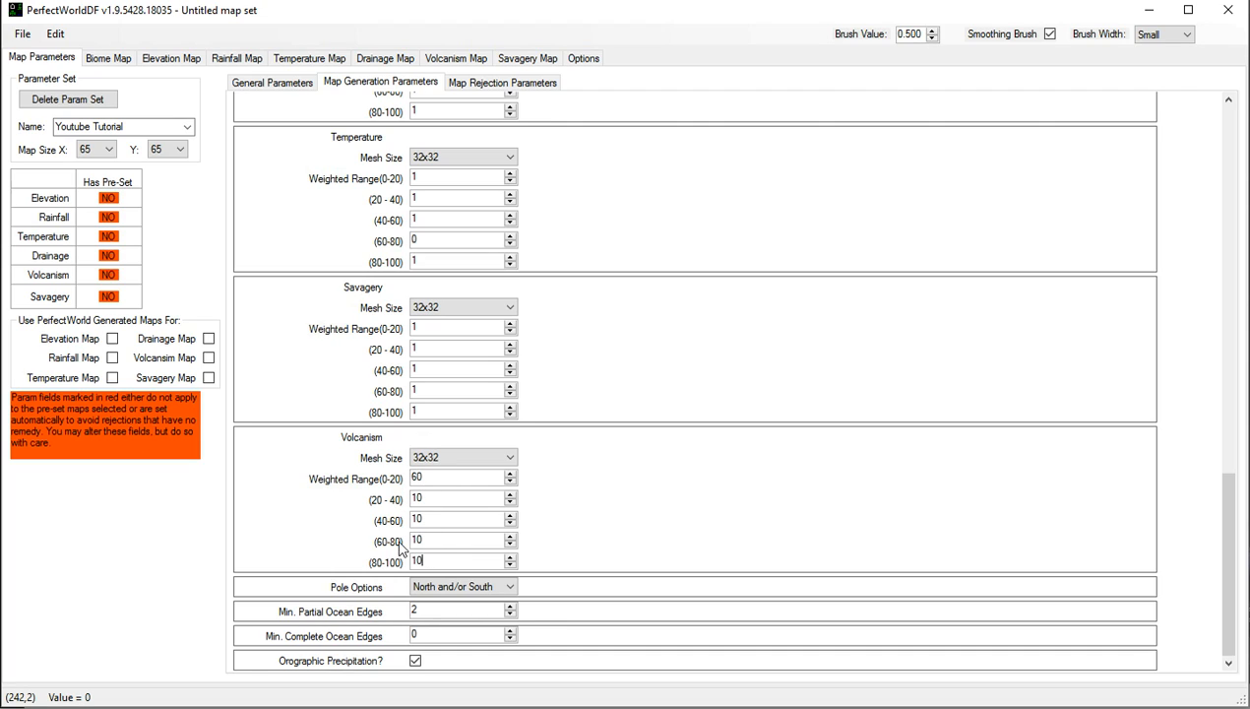
- Export the updated Youtube Tutorial parameters to the world_gen file
{"action": "left_click", "coordinate": [21, 35]}
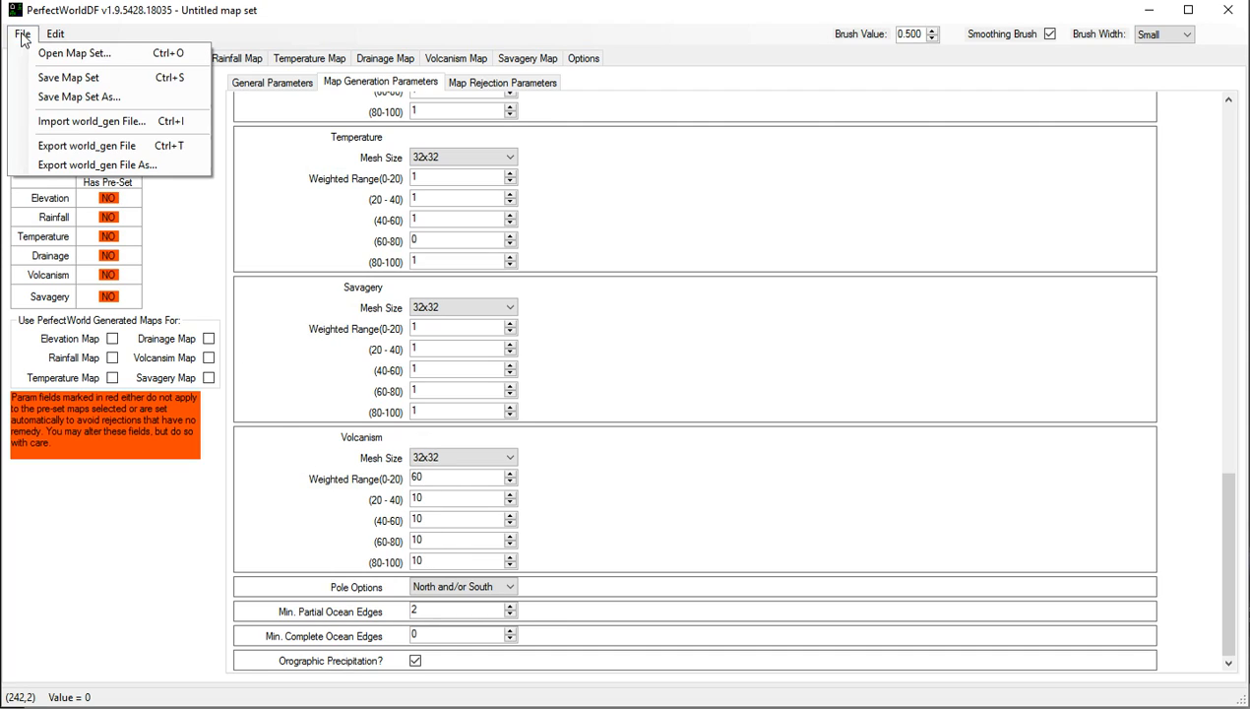
{"action": "left_click", "coordinate": [93, 144]}
{"action": "left_click", "coordinate": [925, 488]}
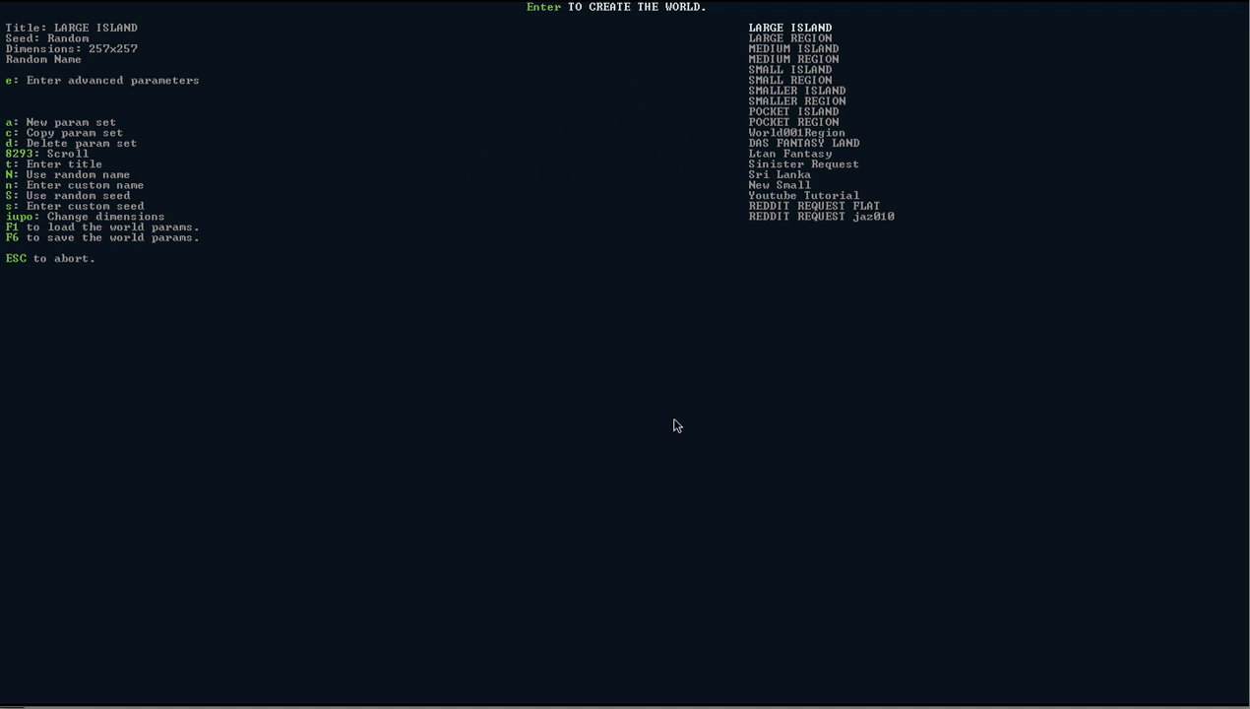
- Switch to Dwarf Fortress, leave the world design screen and reopen Design New World with Advanced Parameters to reload the parameter sets
{"action": "key", "text": "Escape"}
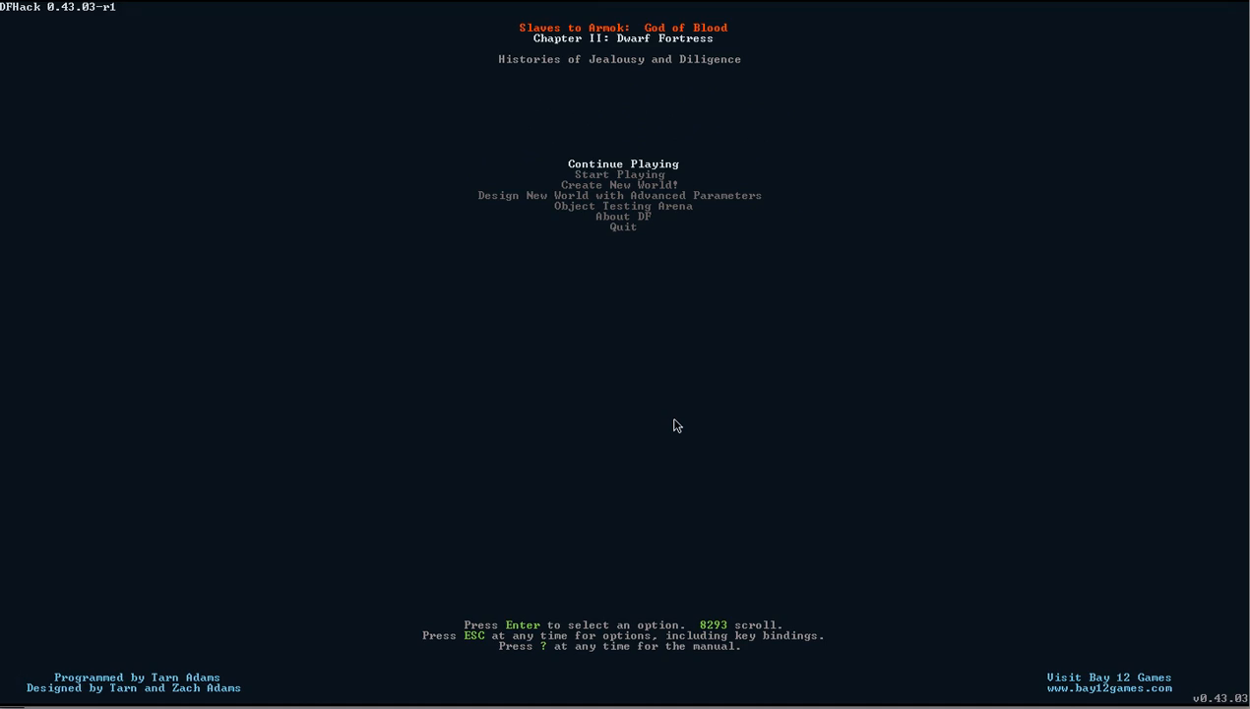
{"action": "key", "text": "Down"}
{"action": "key", "text": "Down"}
{"action": "key", "text": "Down"}
{"action": "key", "text": "Return"}
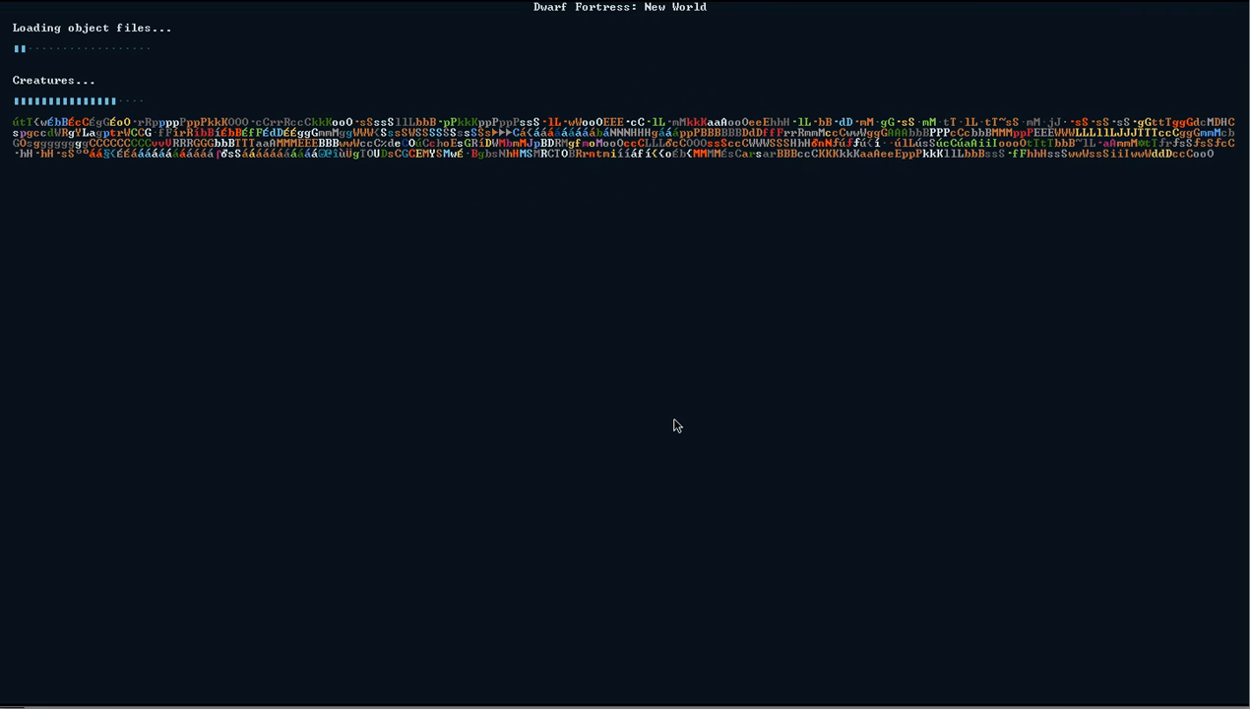
- Select the Youtube Tutorial parameter set and create the world from it
{"action": "key", "text": "Up"}
{"action": "key", "text": "Up"}
{"action": "key", "text": "Up"}
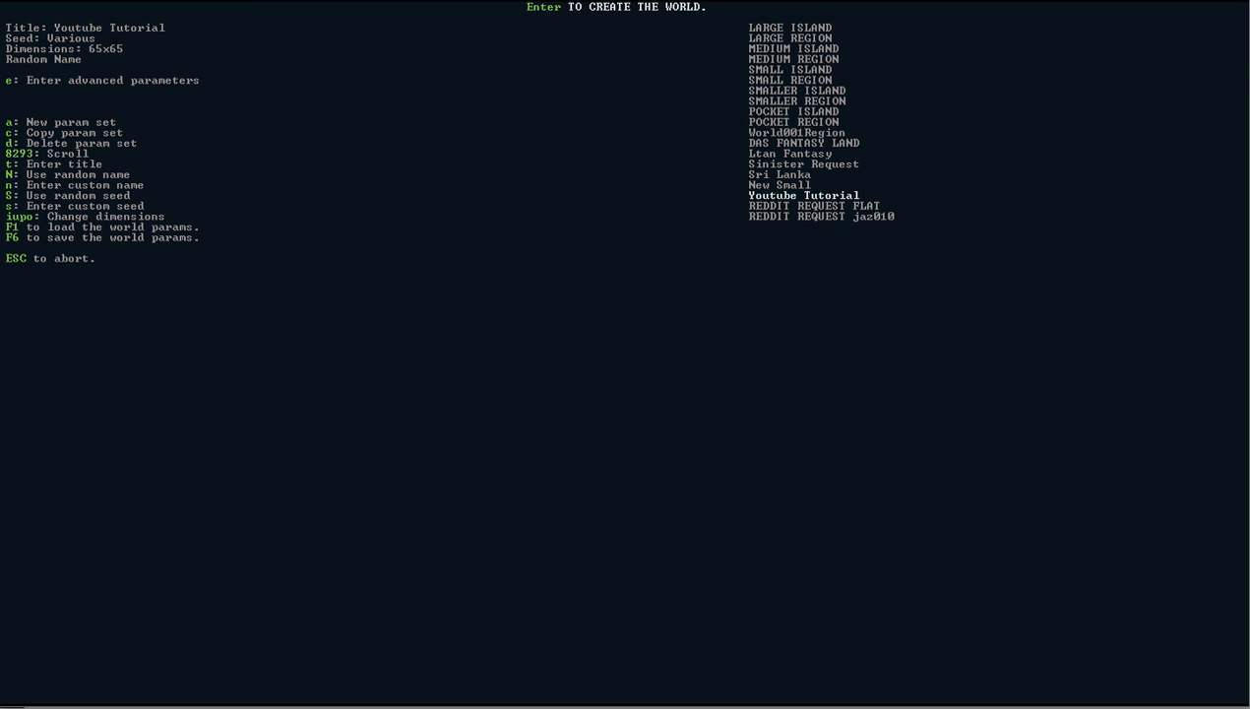
{"action": "key", "text": "Return"}
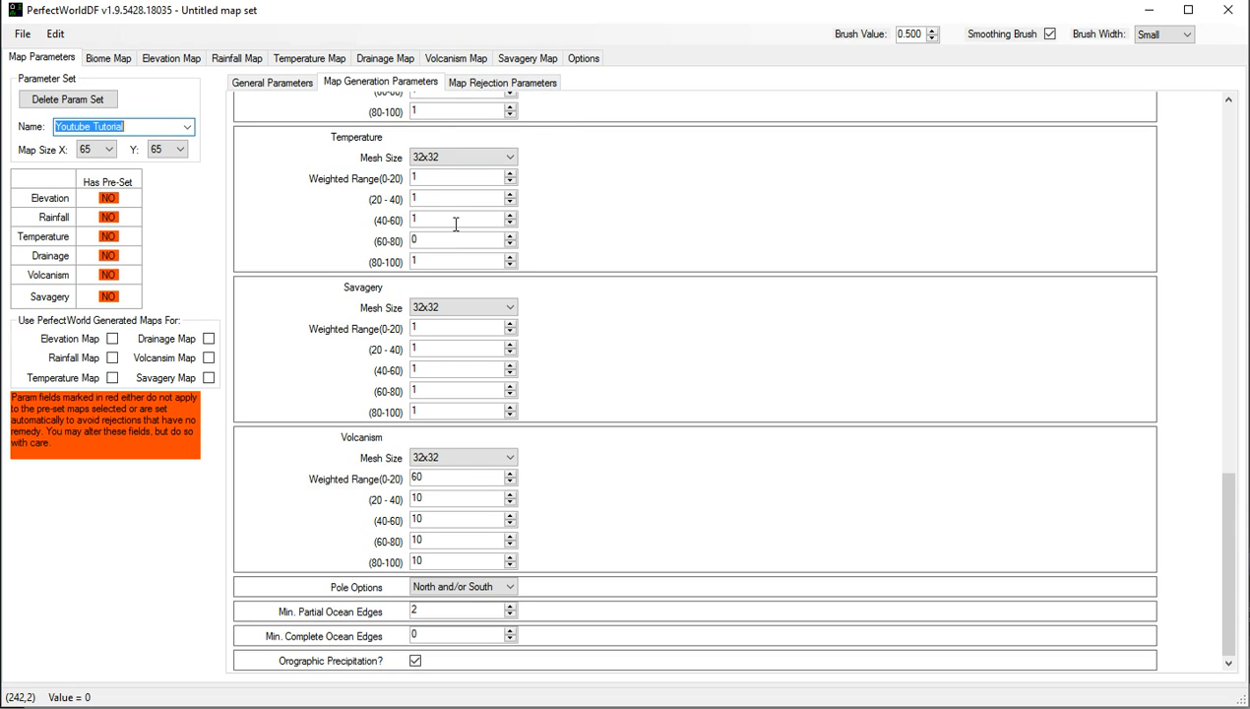
- Switch to PerfectWorldDF and review the minimum, maximum and variance settings in the map generation parameters
{"action": "scroll", "coordinate": [619, 462], "scroll_direction": "up", "scroll_amount": 10}
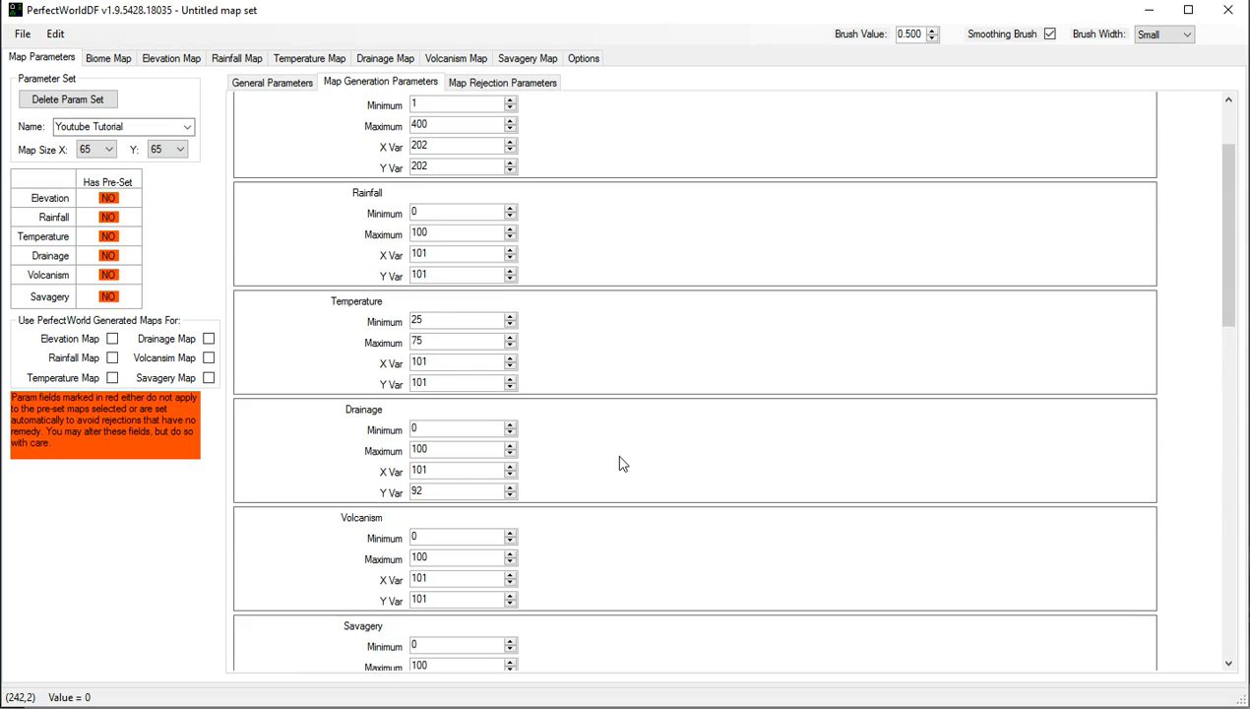
{"action": "scroll", "coordinate": [470, 316], "scroll_direction": "up", "scroll_amount": 2}
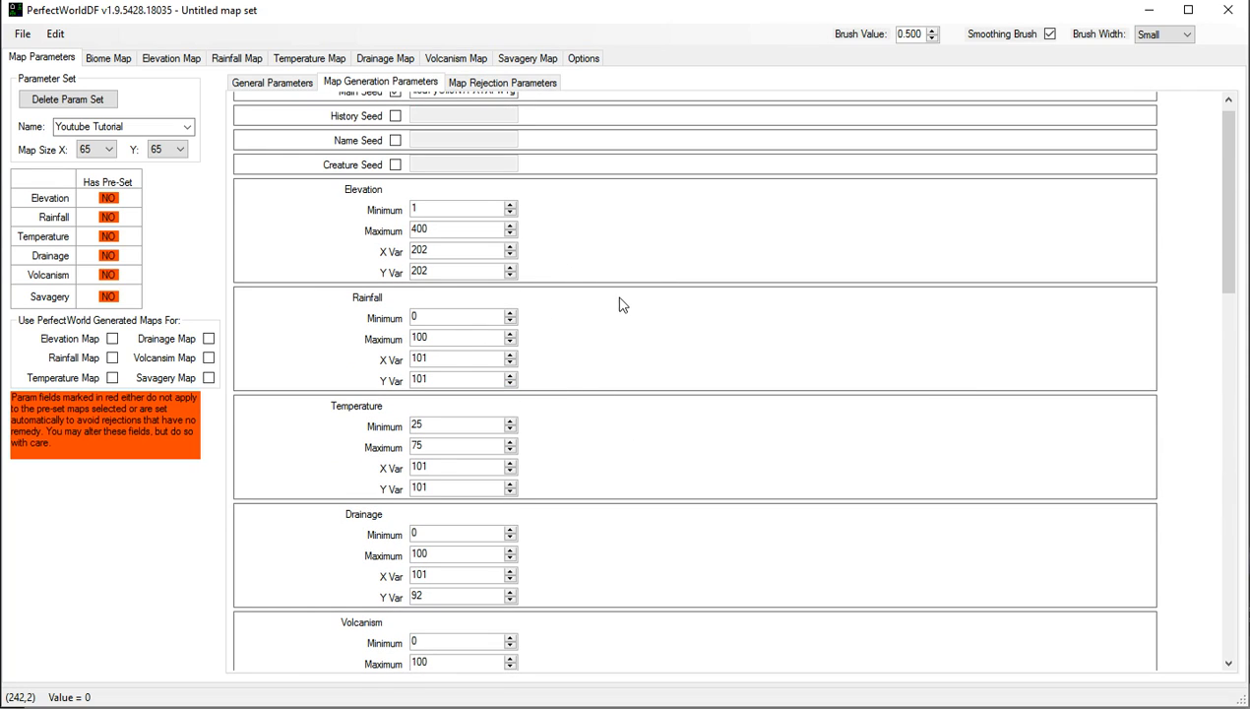